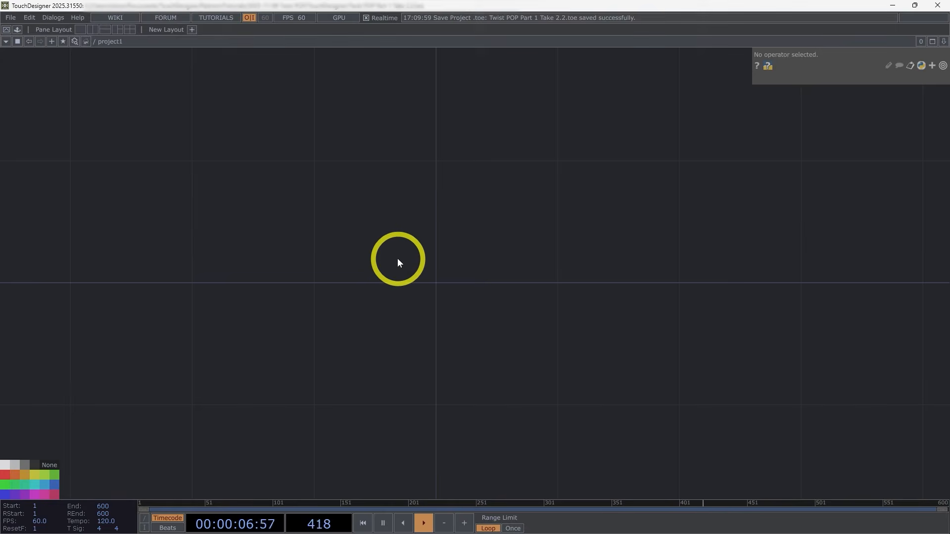
Step: Add a Base COMP to the project1 network
key("Tab")
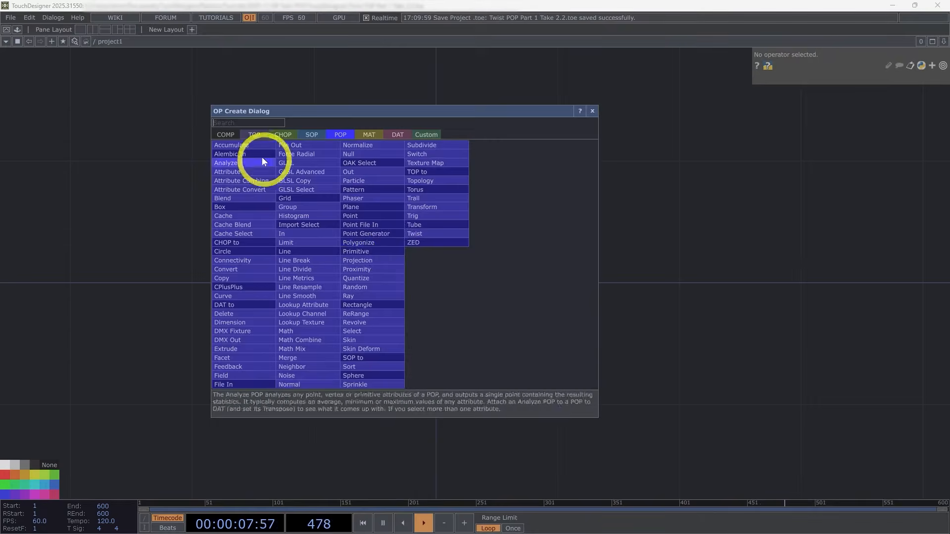
left_click(223, 134)
left_click(372, 158)
left_click(446, 284)
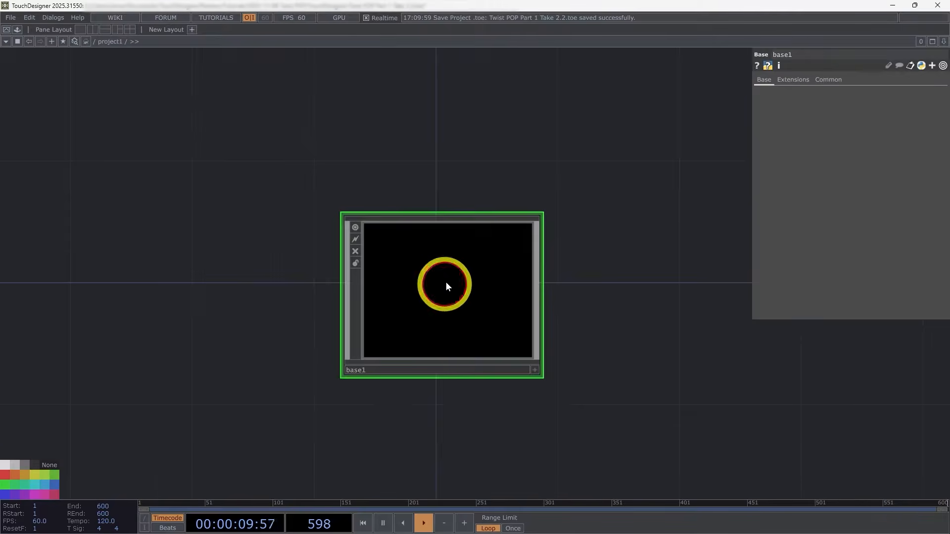
Step: Rename the new Base COMP as twistPOP
scroll(445, 284, "up", 3)
scroll(427, 352, "down", 3)
scroll(405, 342, "up", 2)
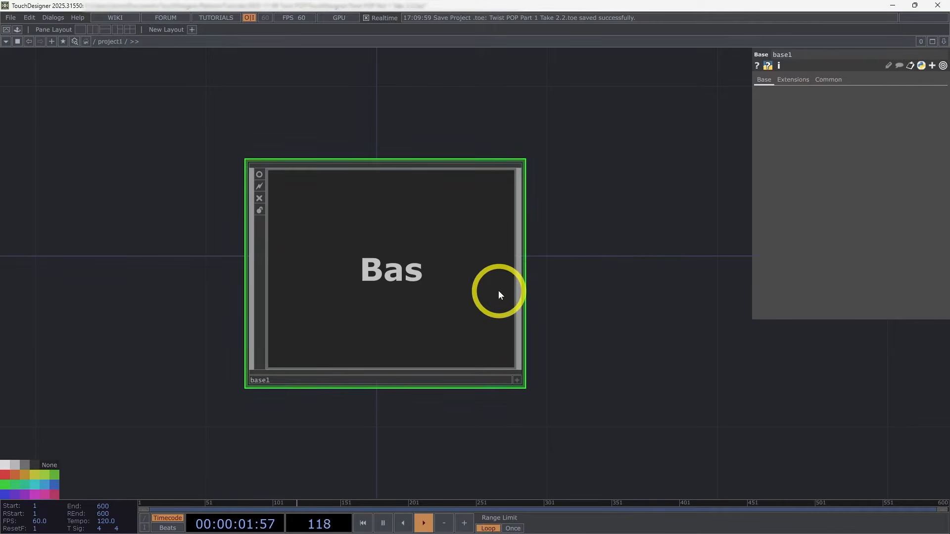
left_click(326, 382)
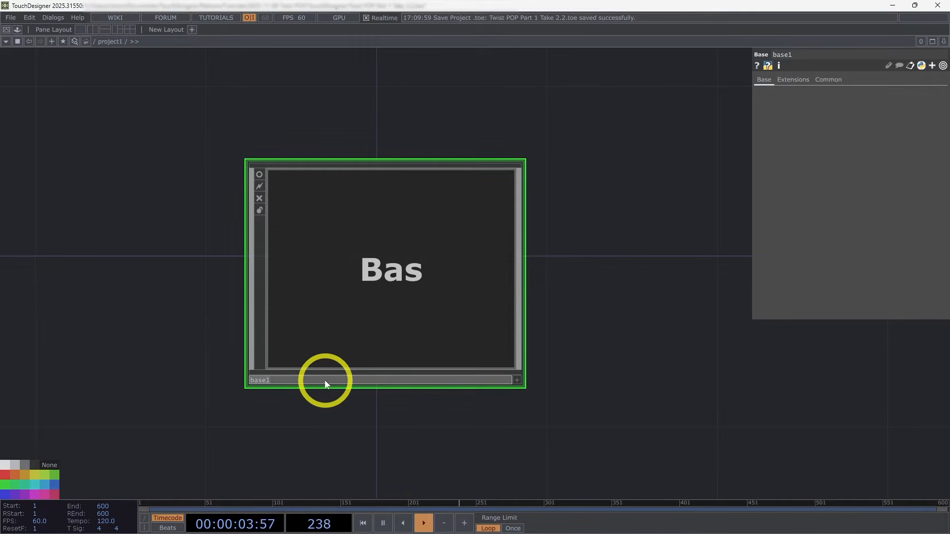
type("twistPOP")
left_click(320, 390)
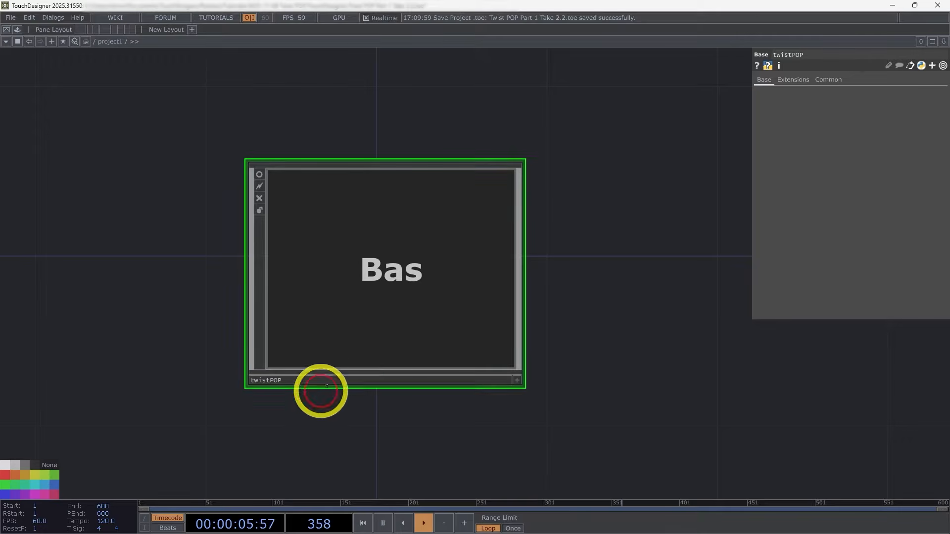
Step: Enter the empty network inside the twistPOP base
left_click_drag(635, 300, 555, 323)
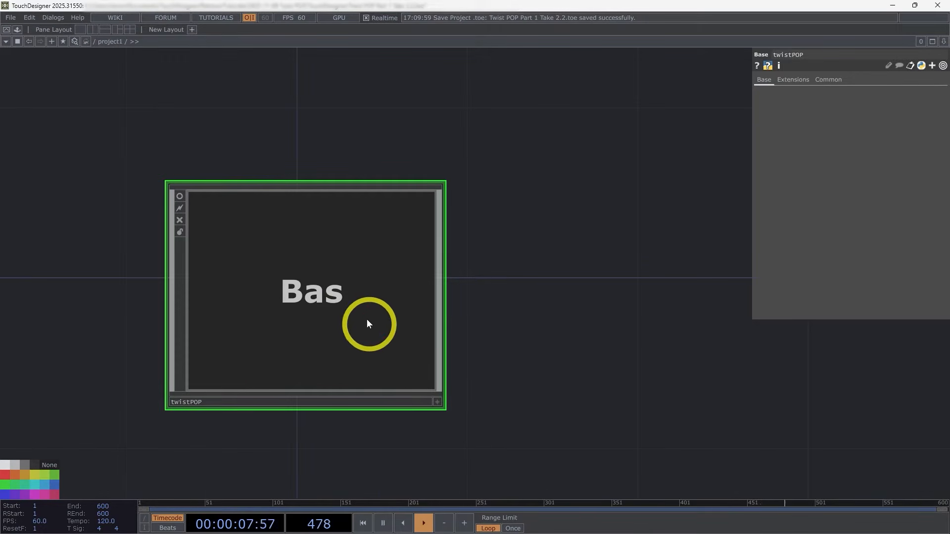
double_click(315, 295)
left_click_drag(414, 368, 304, 380)
left_click_drag(372, 368, 398, 361)
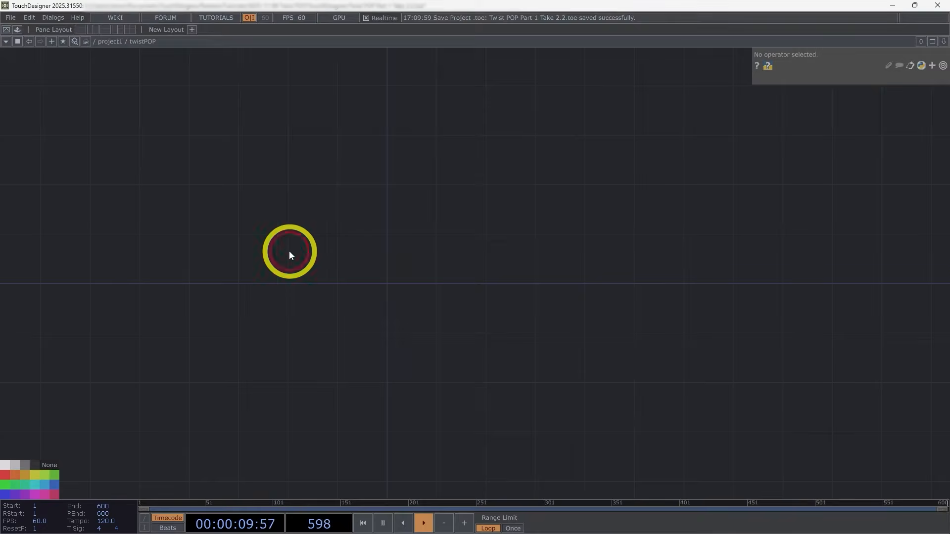
Step: Add a Tube POP to the twistPOP network
key("Tab")
left_click(221, 126)
type("tub")
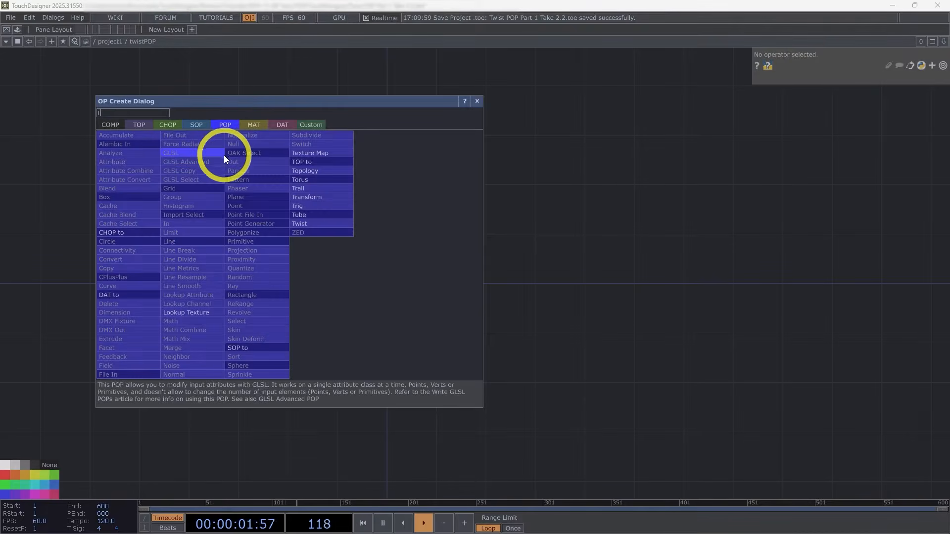
left_click(312, 215)
left_click(343, 297)
scroll(360, 310, "up", 8)
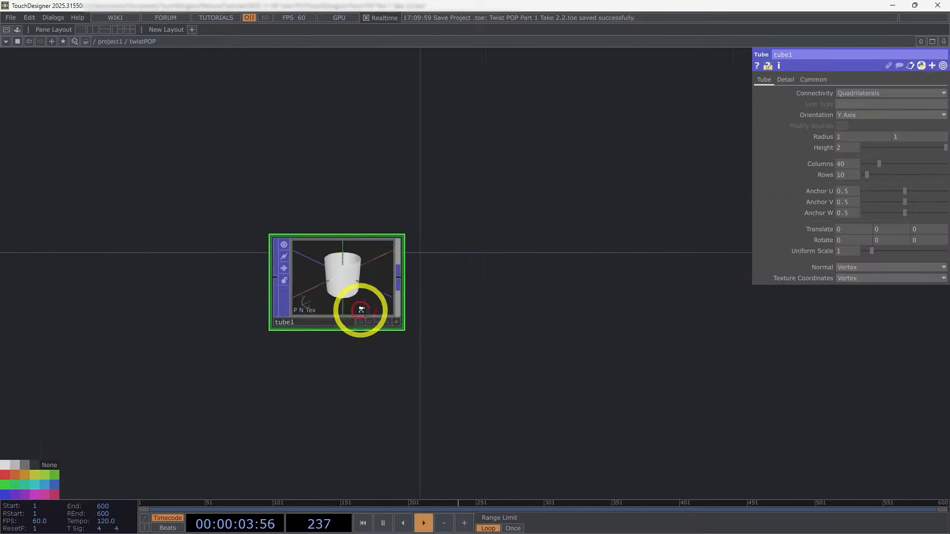
Step: Make the tube's viewer interactive and set its columns to 4 so it forms a four-sided box
key("a")
left_click_drag(401, 234, 297, 226)
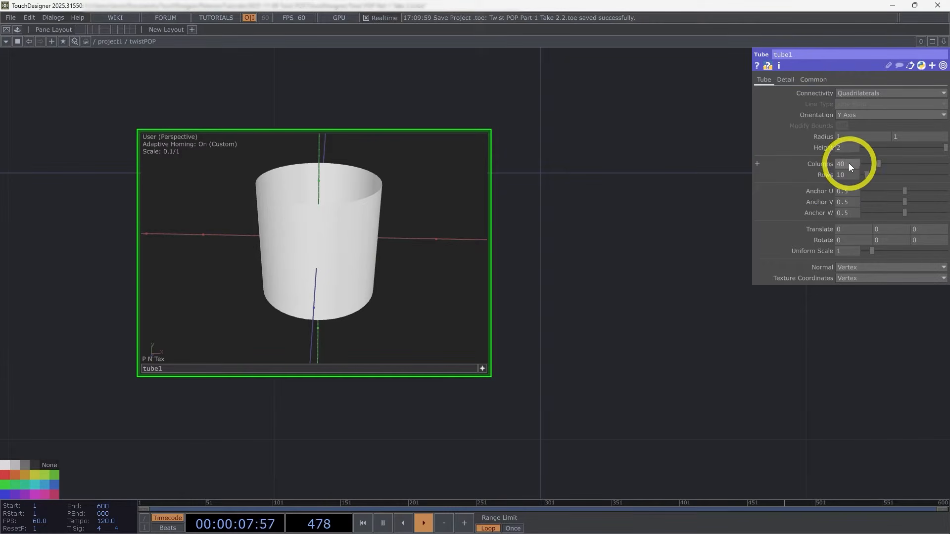
left_click_drag(848, 162, 666, 245)
type("4")
key("Return")
left_click_drag(401, 223, 378, 222)
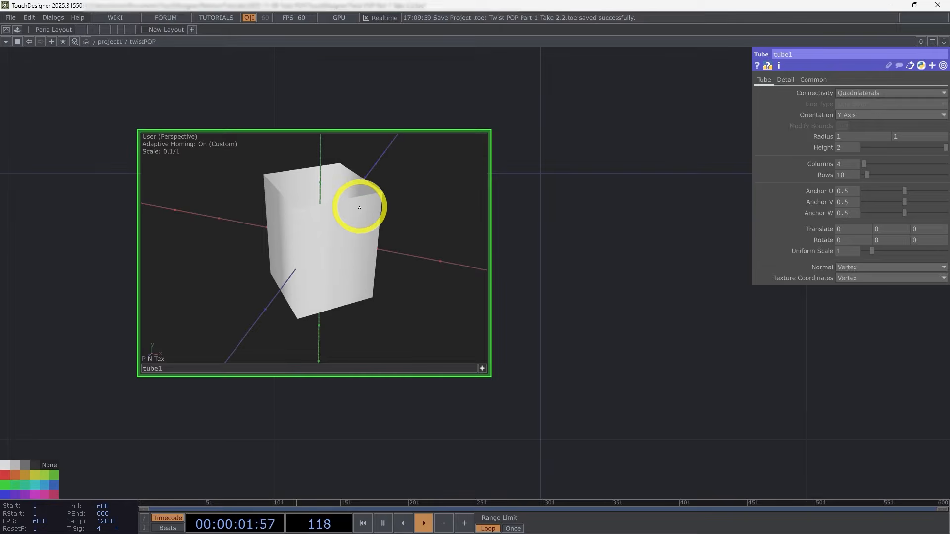
Step: Switch the tube's viewer to wireframe display and inspect its row spacing
key("w")
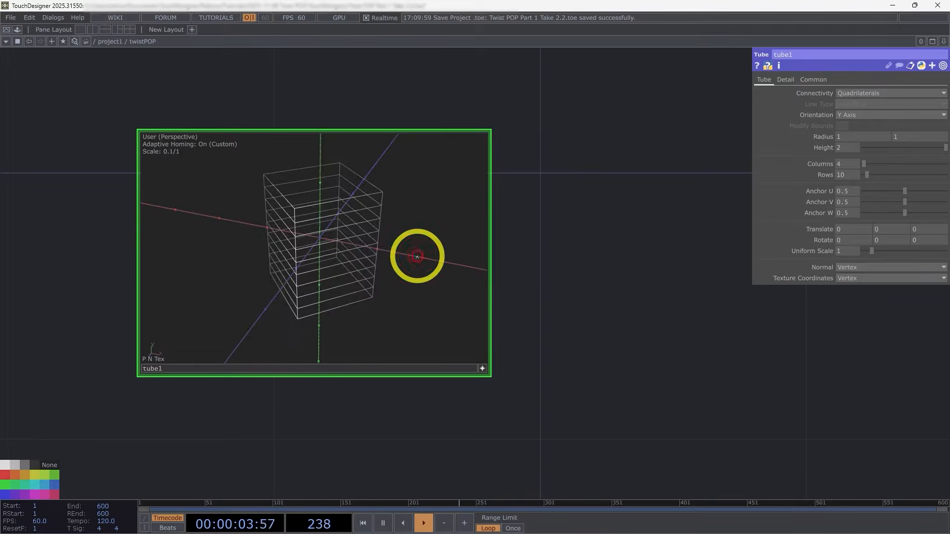
mouse_move(414, 254)
left_mouse_down()
mouse_move(346, 237)
mouse_move(297, 251)
mouse_move(361, 212)
mouse_move(375, 242)
mouse_move(363, 203)
left_mouse_up()
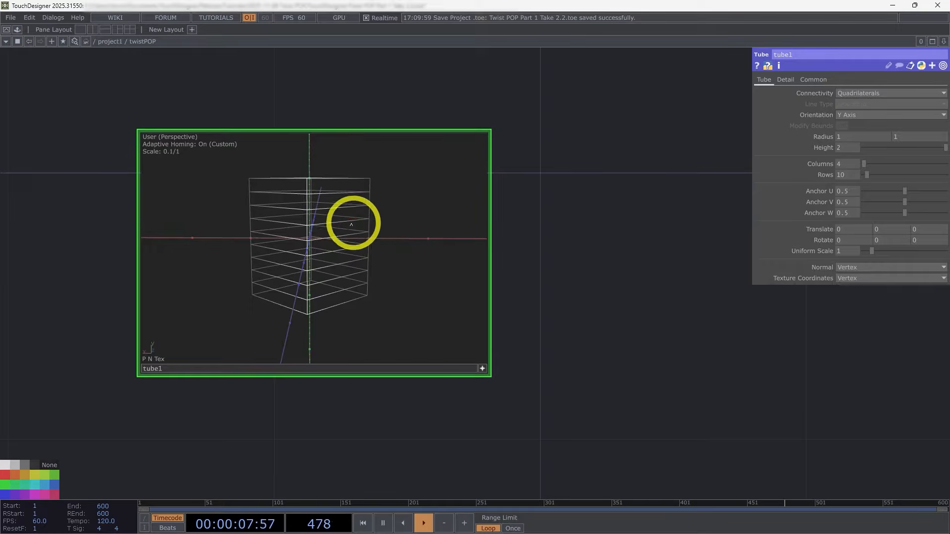
left_click_drag(418, 221, 403, 225)
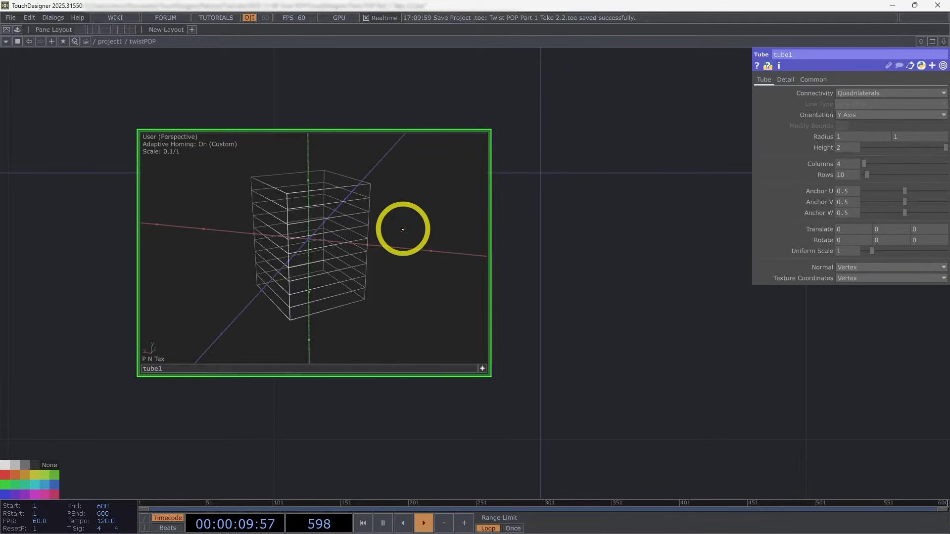
Step: Set the tube's rows to 100, inspect the denser wireframe, and deactivate its viewer
left_click(854, 176)
type("100")
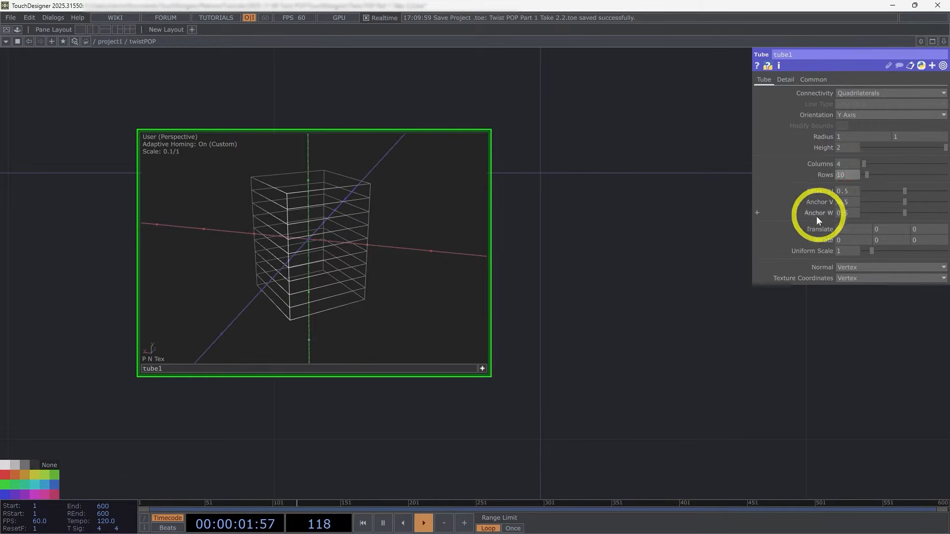
key("Return")
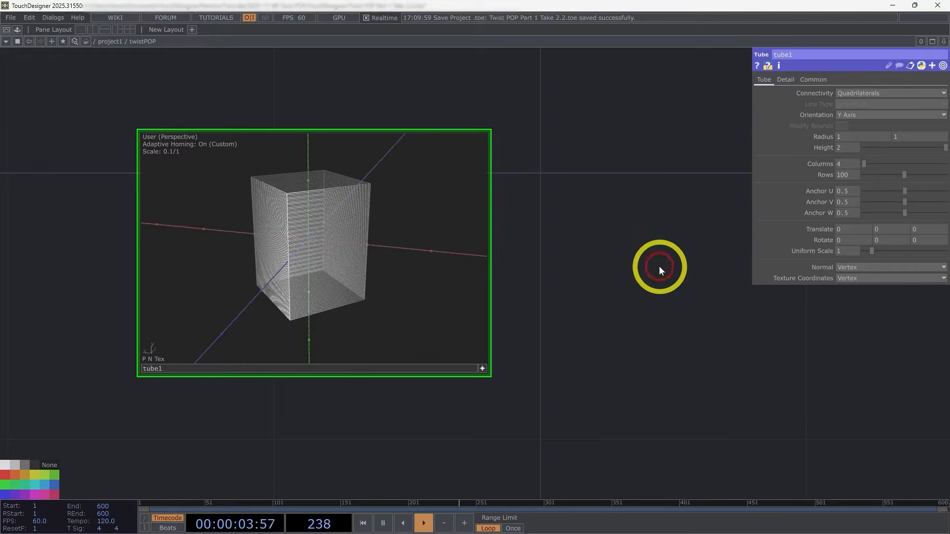
scroll(366, 250, "up", 2)
left_click_drag(355, 246, 403, 197)
left_click(482, 368)
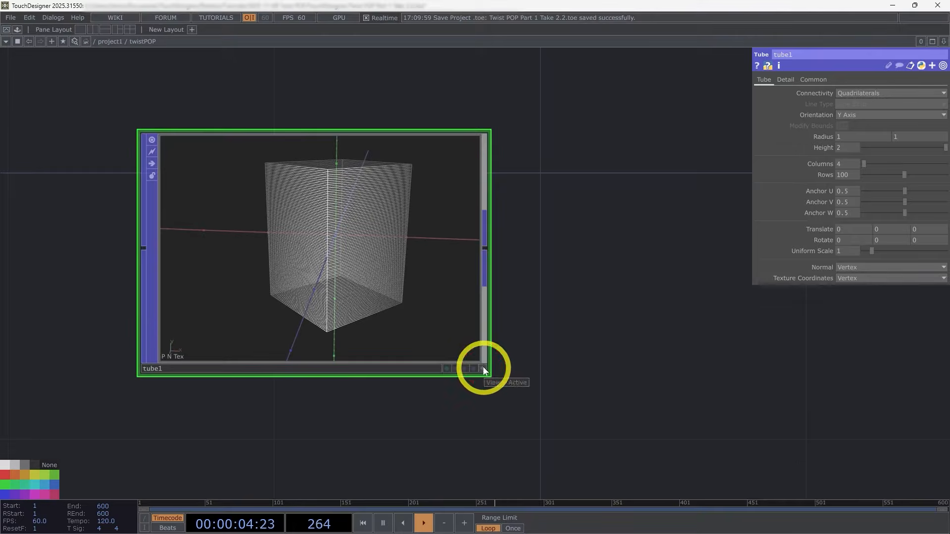
Step: Add a Twist POP connected after the Tube POP
left_click_drag(627, 286, 455, 305)
scroll(347, 292, "down", 5)
left_click_drag(417, 278, 319, 266)
scroll(297, 266, "down", 2)
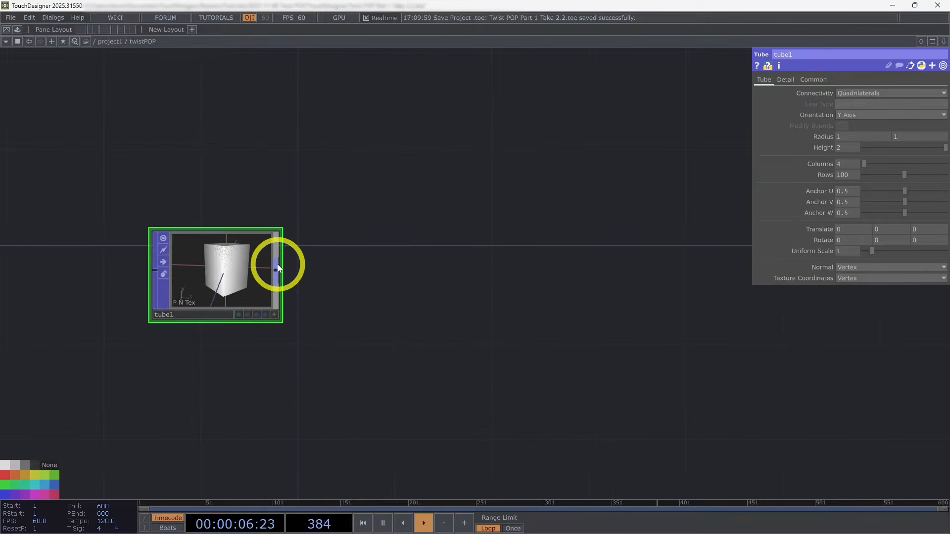
key("Tab")
type("t")
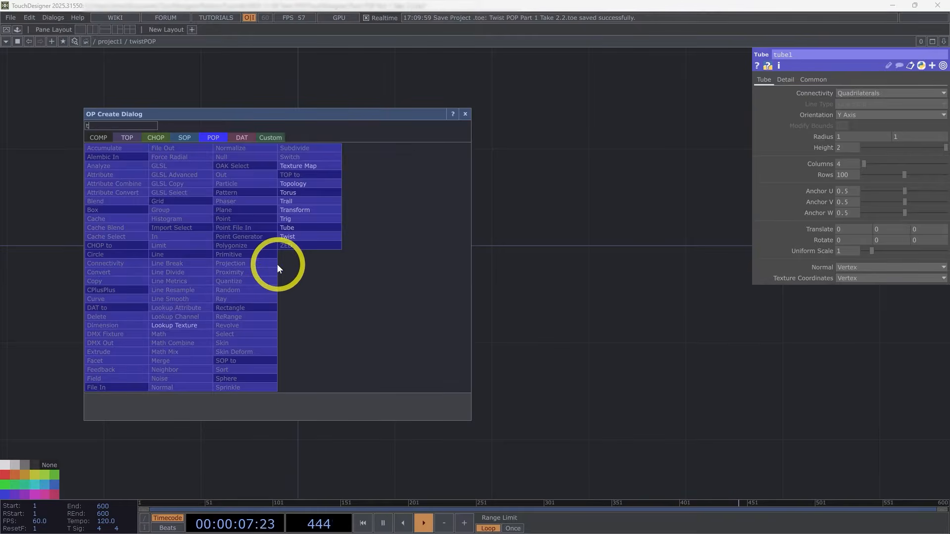
left_click(288, 236)
left_click(401, 287)
scroll(371, 255, "up", 5)
scroll(371, 255, "up", 2)
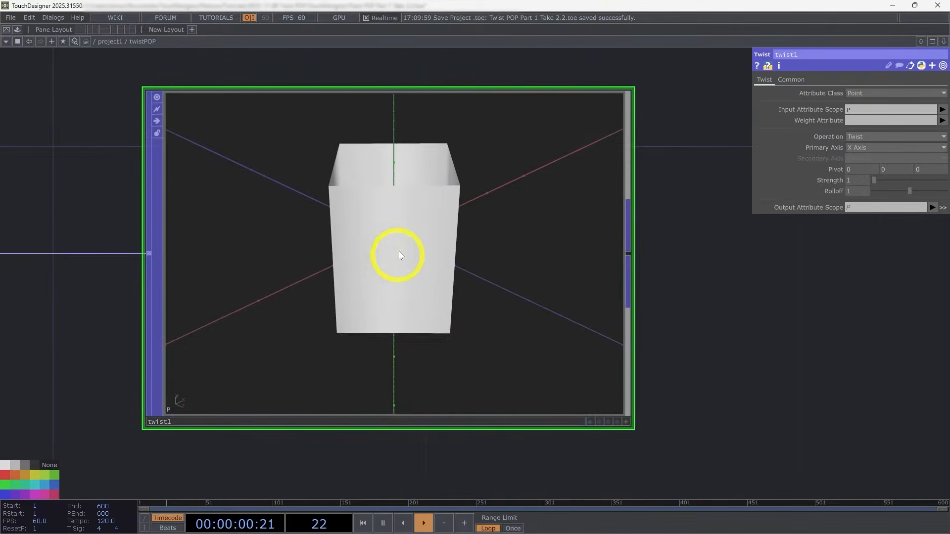
Step: Keep the Twist operation, set its primary axis to Y Axis and its strength to 225, and inspect the shape
left_click(868, 136)
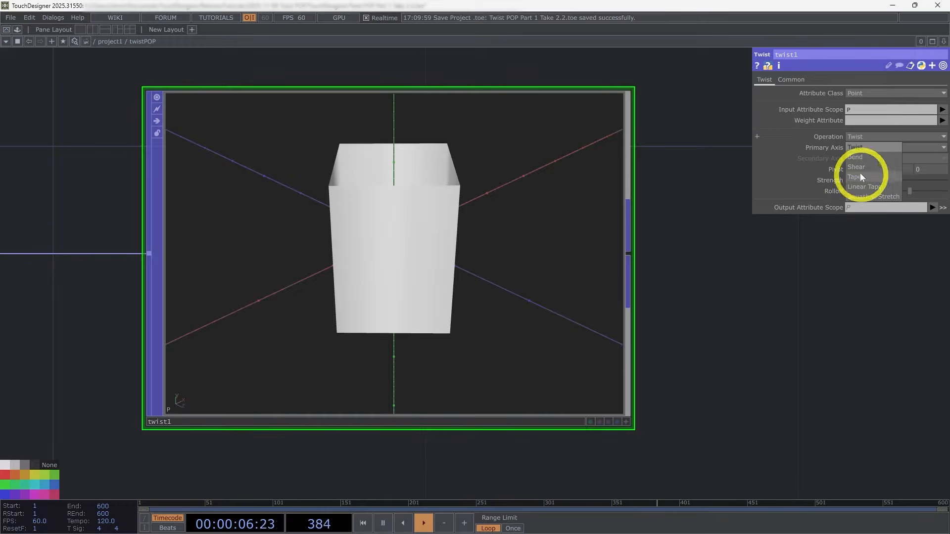
left_click(866, 146)
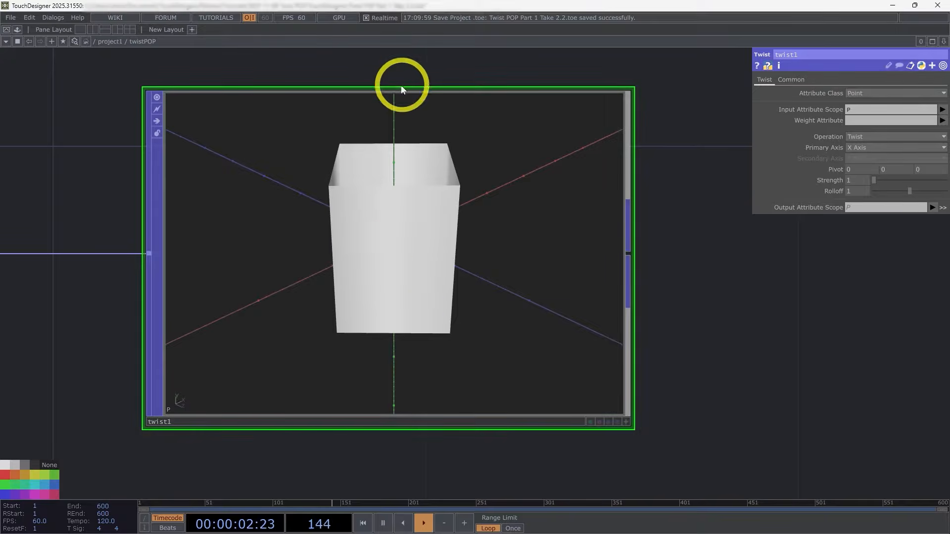
left_click(863, 150)
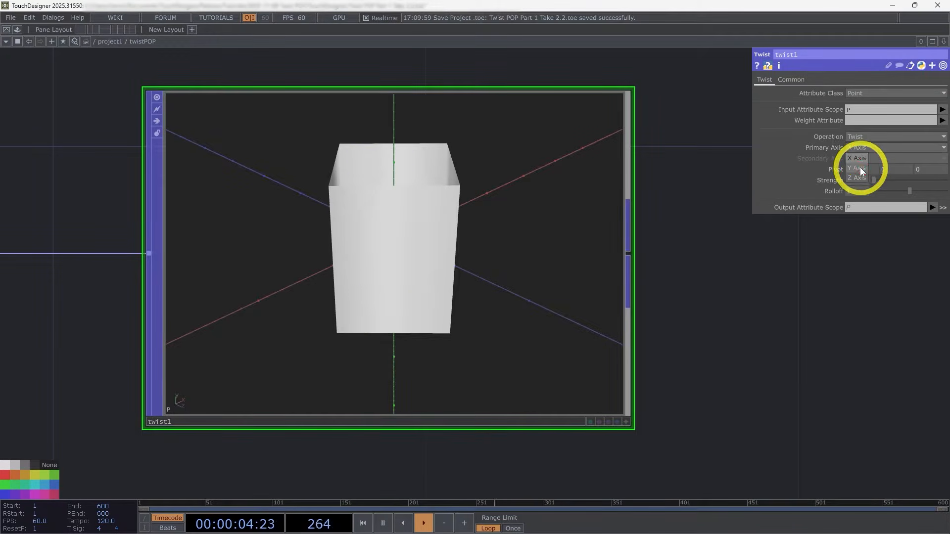
left_click(860, 167)
left_click_drag(878, 180, 921, 180)
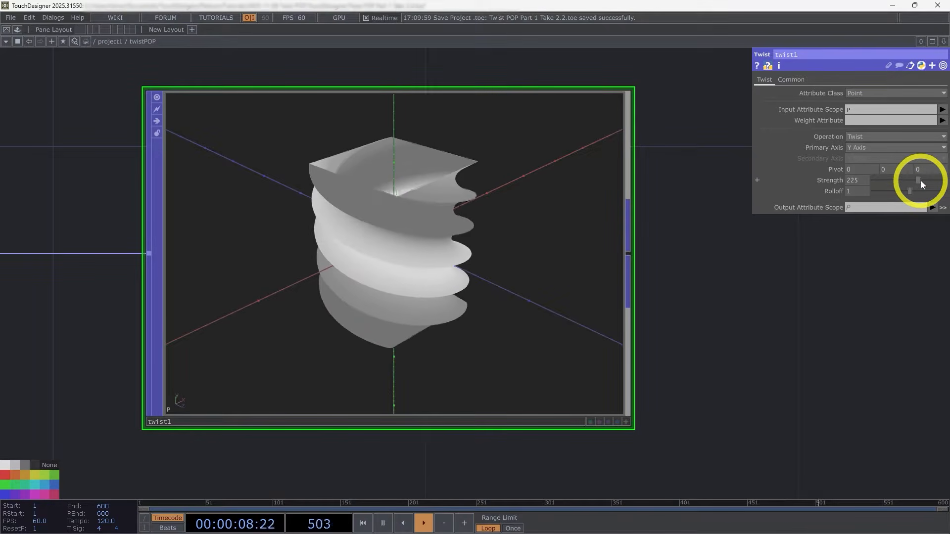
left_click_drag(440, 256, 347, 248)
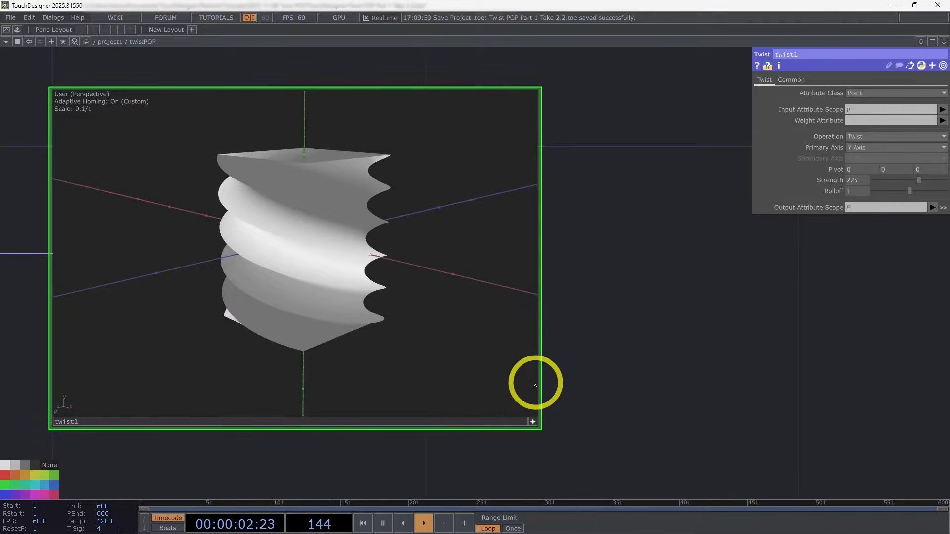
left_click(533, 422)
Step: Add a Normal POP connected after the Twist POP
scroll(671, 345, "down", 2)
left_click_drag(654, 333, 525, 293)
scroll(615, 329, "down", 3)
scroll(525, 292, "down", 1)
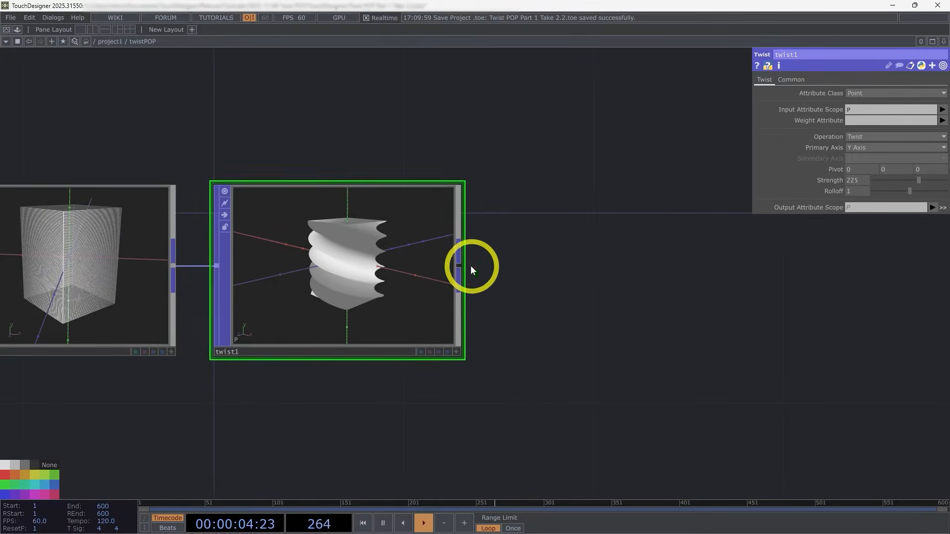
key("Tab")
type("n")
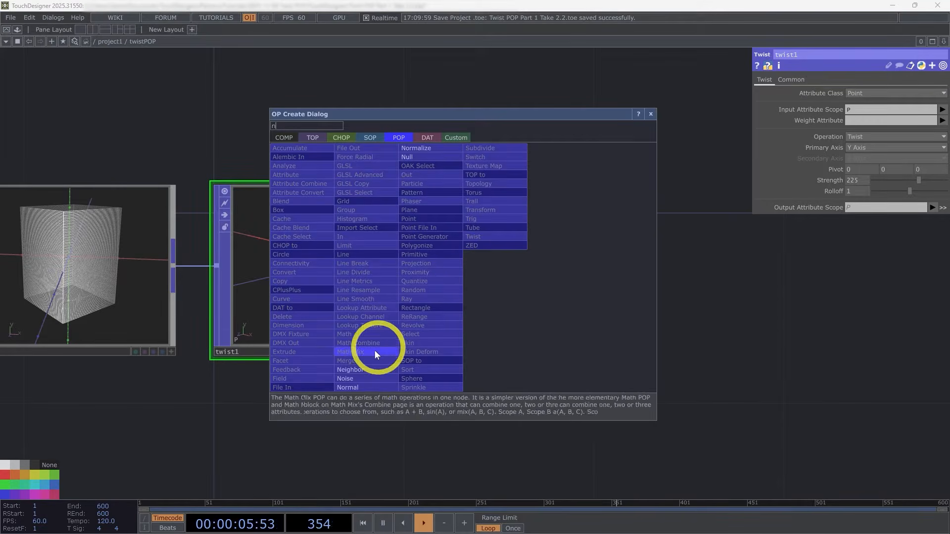
left_click(364, 387)
left_click(636, 266)
scroll(643, 281, "up", 3)
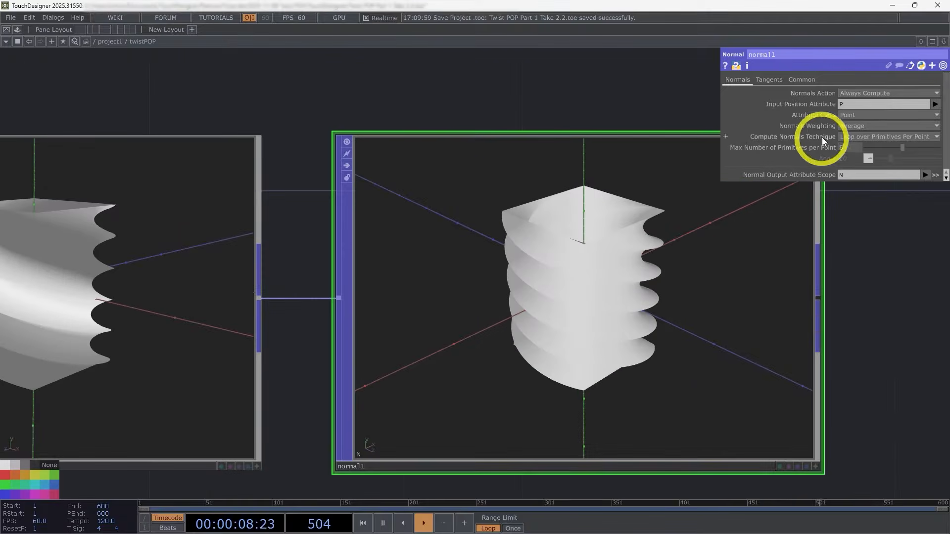
Step: Set the Normal POP's attribute class to Vertex and view the shaded result from the side
left_click(861, 114)
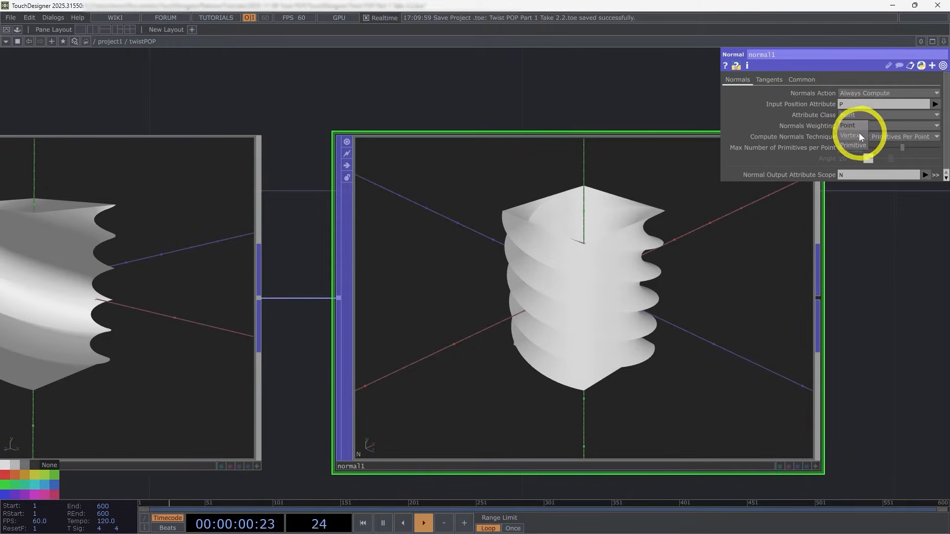
left_click(856, 135)
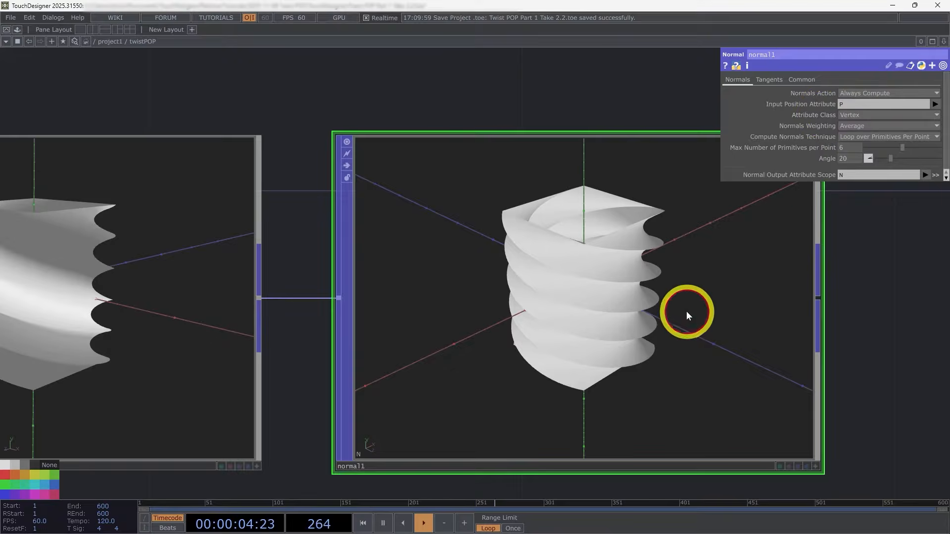
left_click_drag(687, 314, 689, 259)
scroll(835, 305, "down", 5)
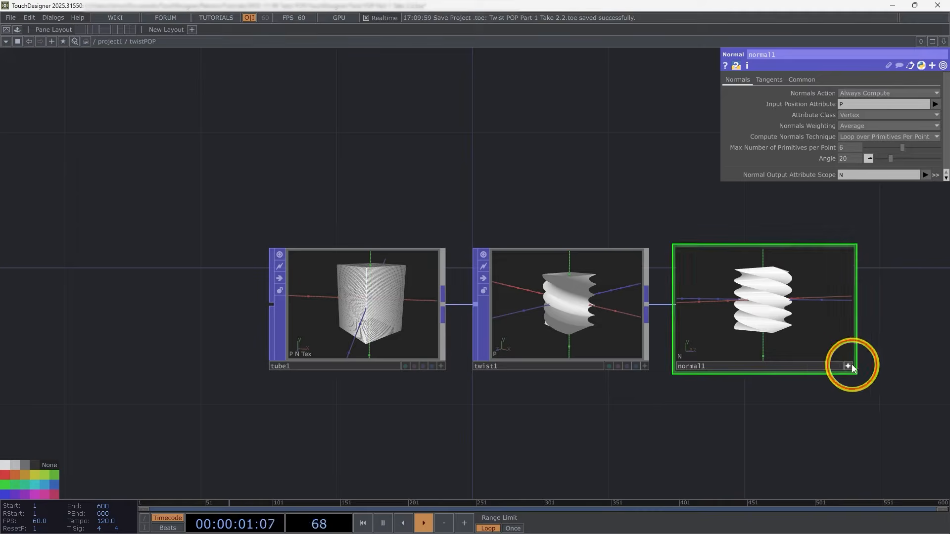
Step: Delete the Twist and Normal POPs, leaving only the Tube POP in the network
scroll(531, 305, "up", 3)
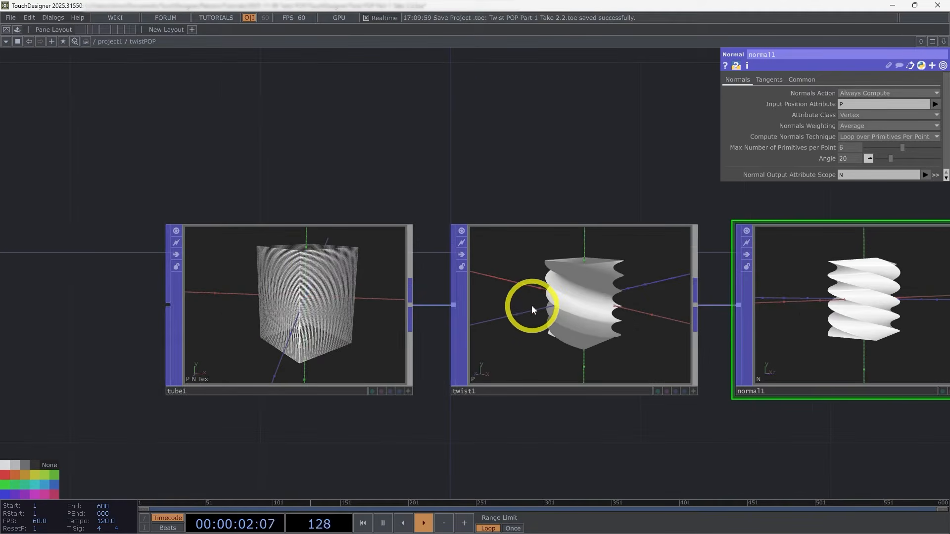
scroll(539, 346, "down", 3)
right_click_drag(835, 424, 550, 303)
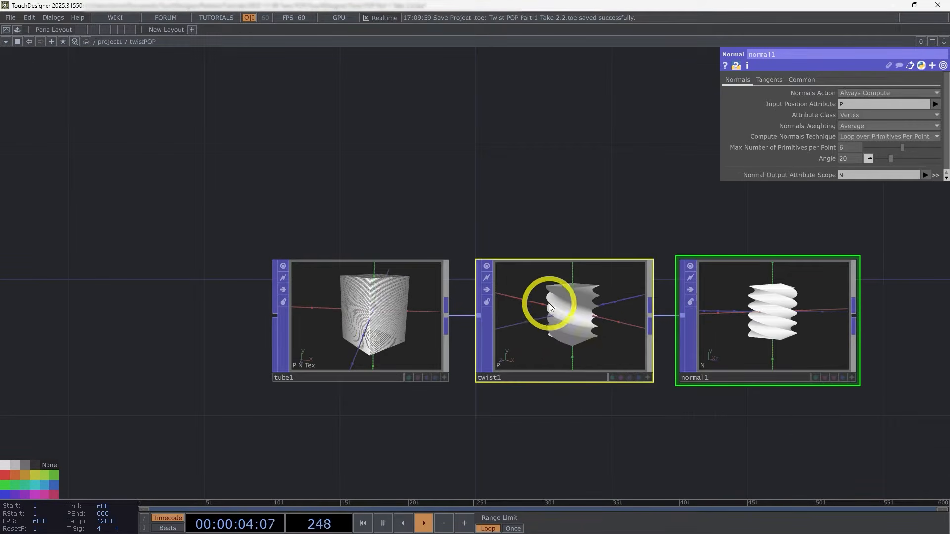
key("Delete")
scroll(619, 365, "down", 2)
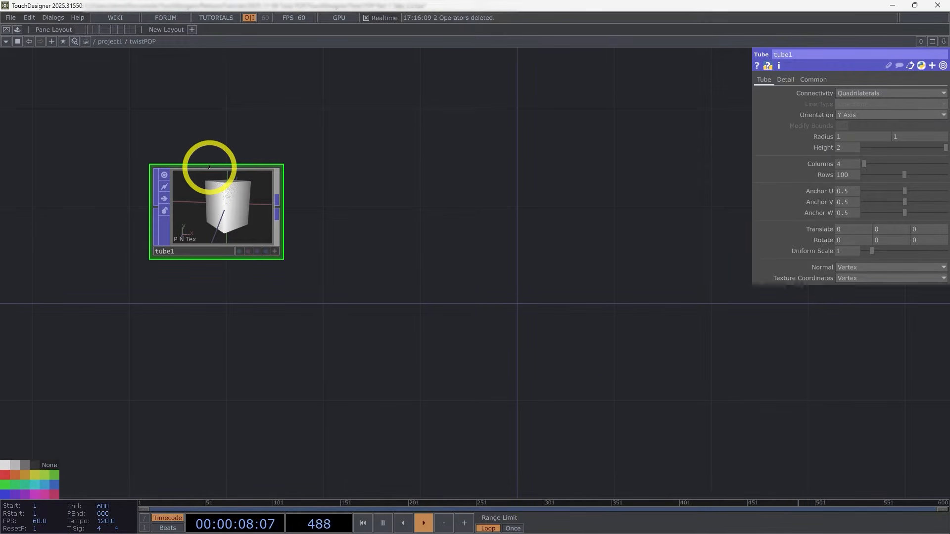
left_click_drag(209, 168, 209, 222)
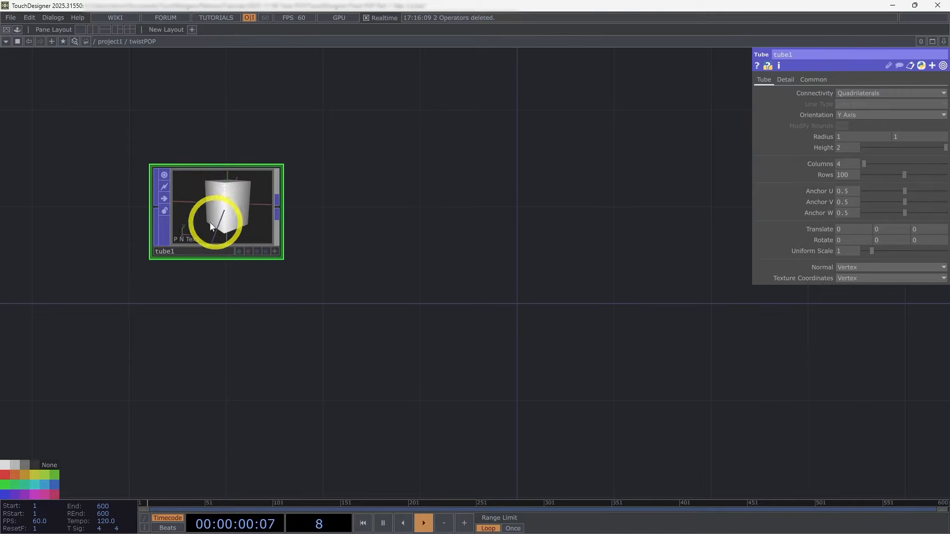
Step: Set both radius values of the Tube POP to 0.5 and its height to 1
scroll(212, 230, "up", 3)
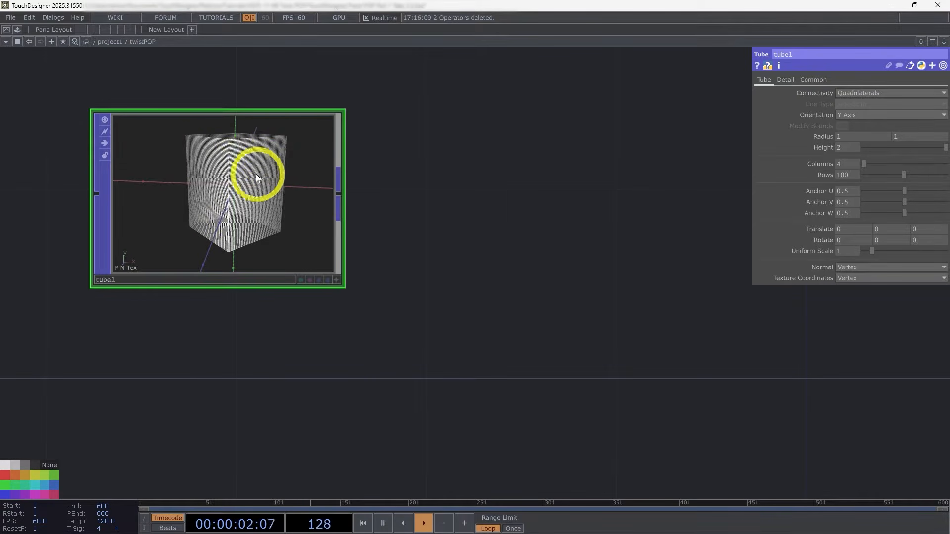
left_click_drag(429, 250, 413, 240)
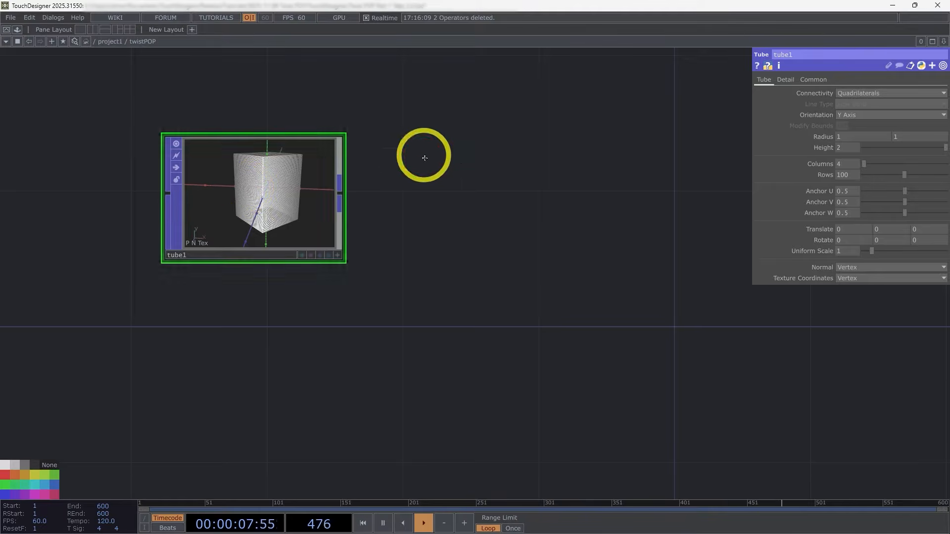
left_click_drag(425, 158, 458, 212)
scroll(333, 278, "up", 2)
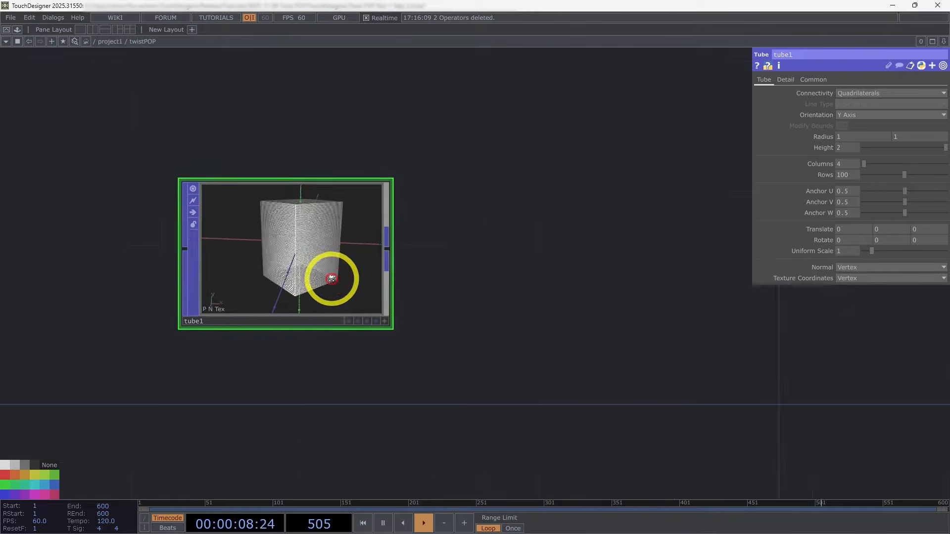
scroll(203, 250, "up", 2)
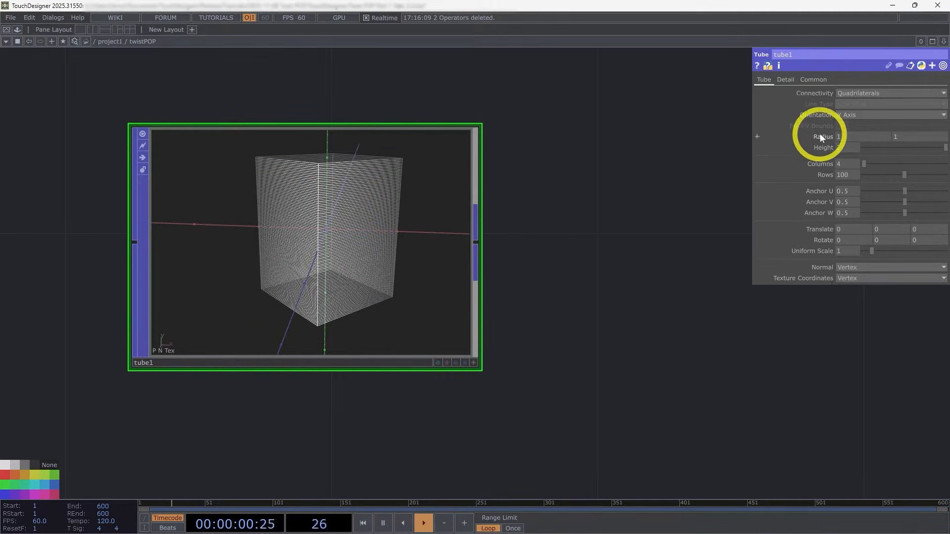
middle_click_drag(824, 135, 757, 138)
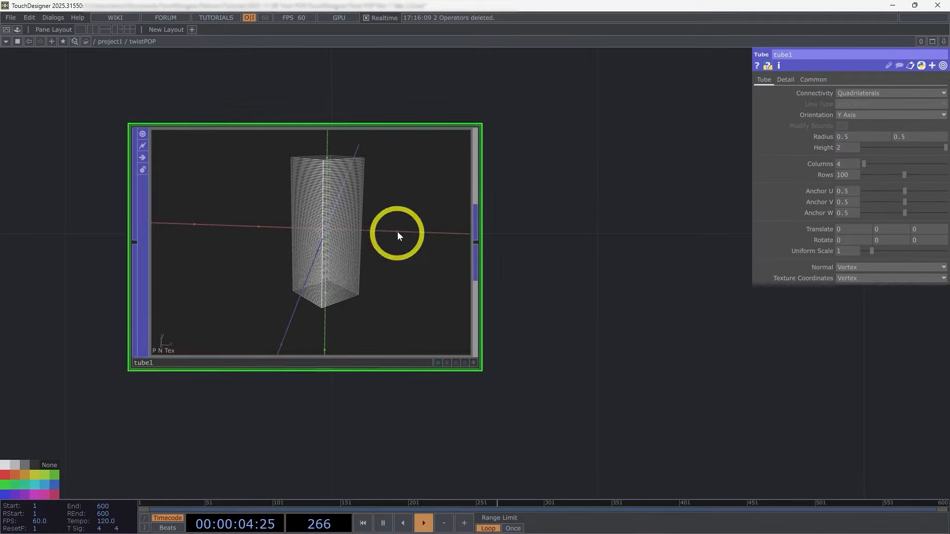
left_click(846, 146)
type("1")
left_click(519, 249)
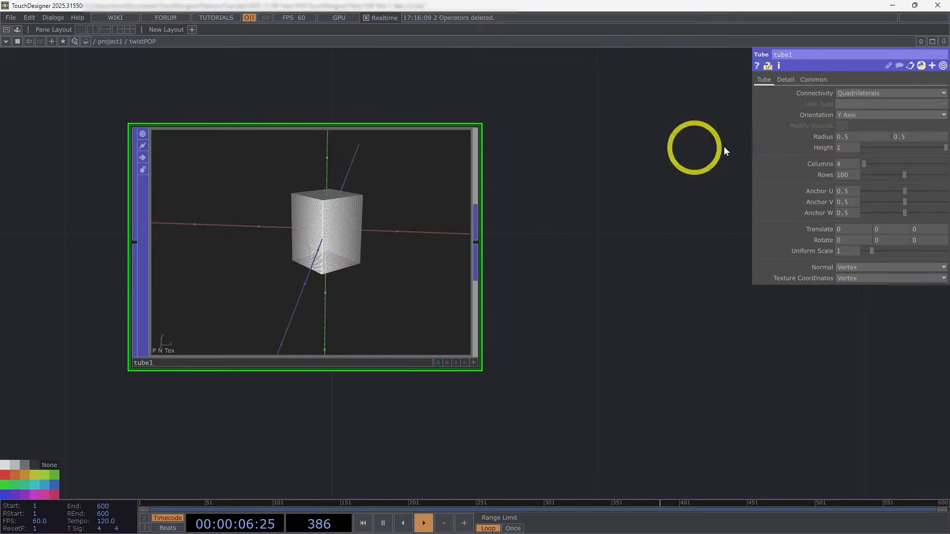
Step: Set the Tube POP's rows to 1000 and turn off its viewer
middle_click_drag(388, 229, 361, 262)
scroll(362, 261, "down", 3)
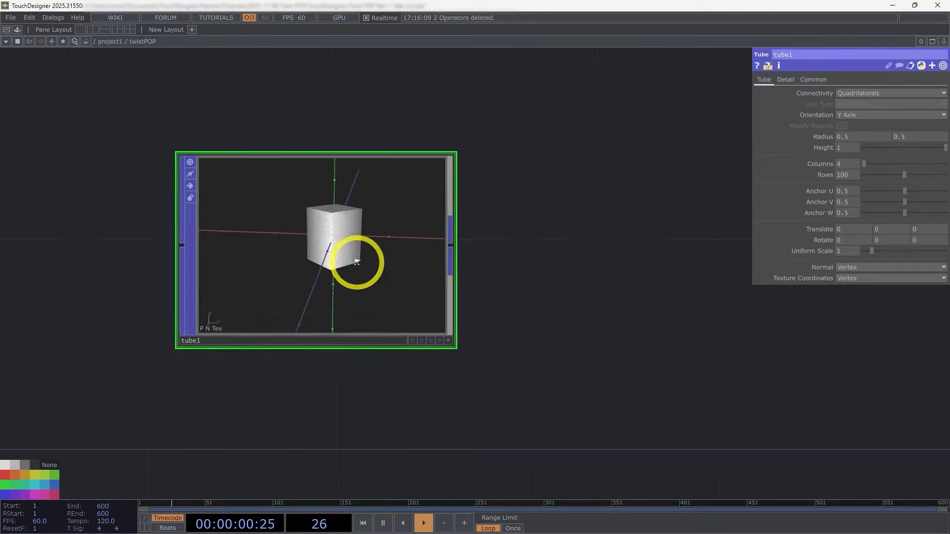
left_click_drag(376, 270, 327, 262)
left_click_drag(436, 281, 433, 281)
scroll(238, 218, "down", 2)
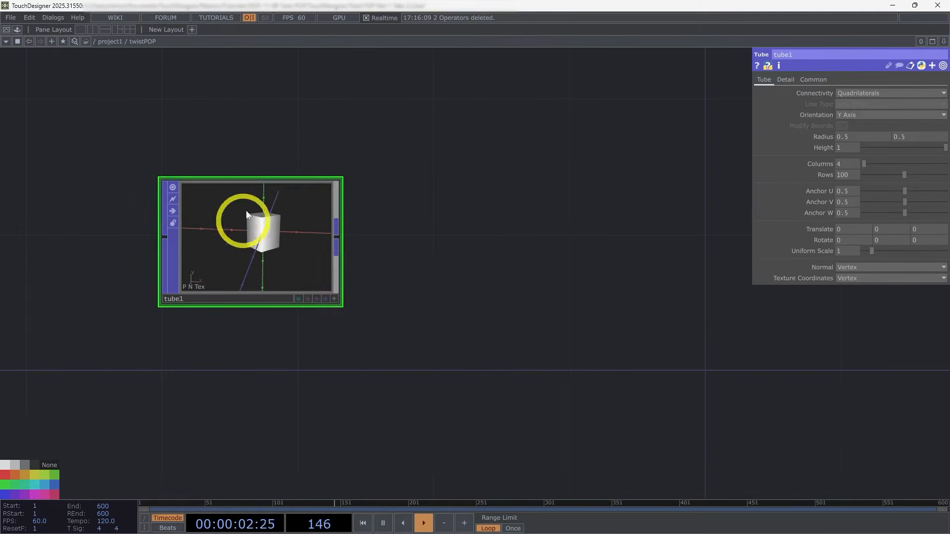
scroll(250, 244, "up", 4)
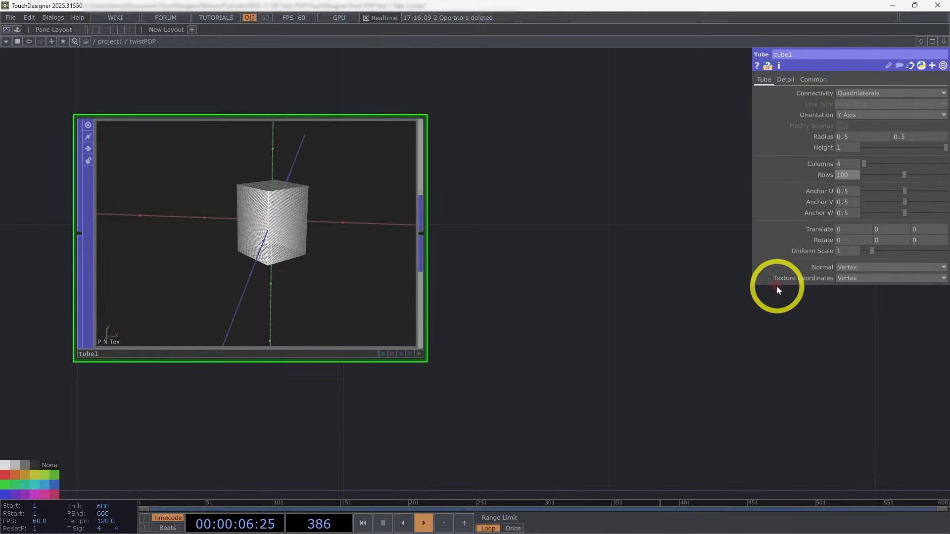
type("0")
key("Return")
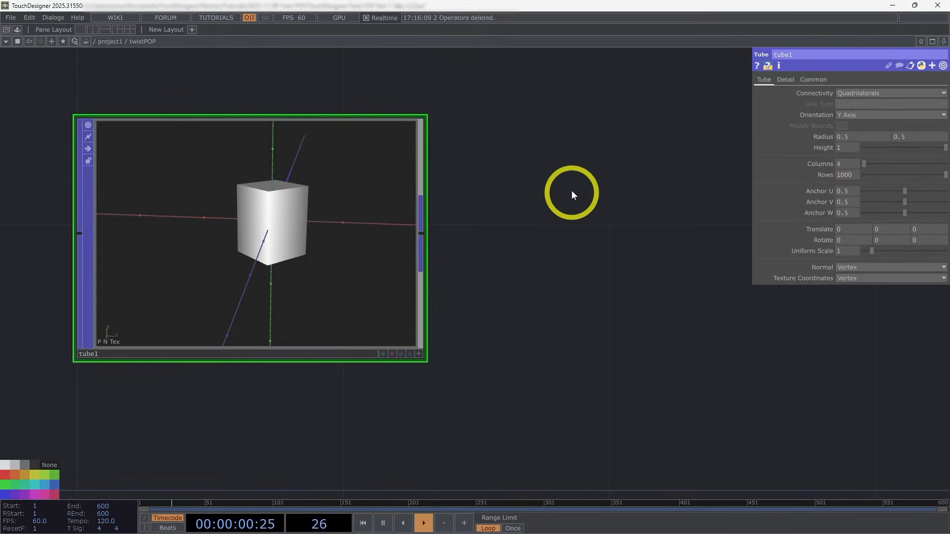
left_click(89, 126)
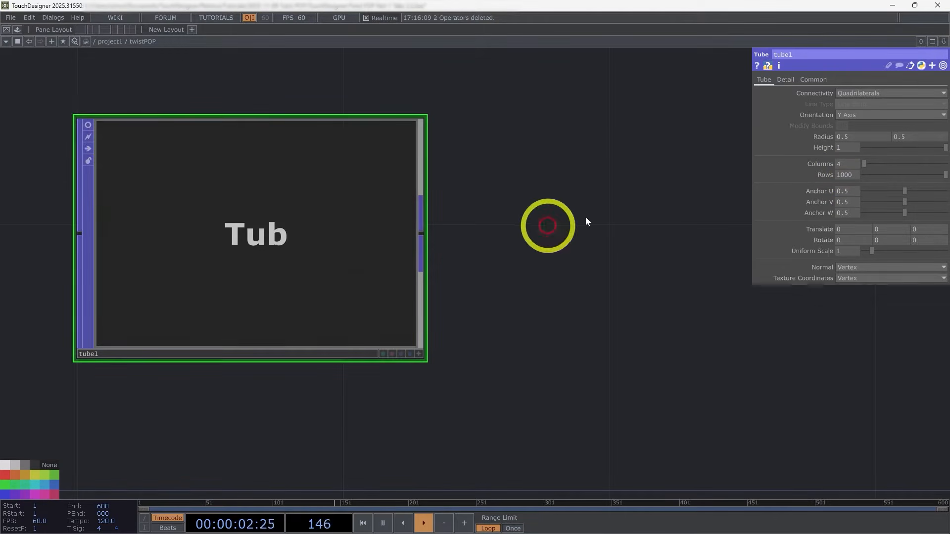
Step: Customize the twistPOP component with a parameter from the tube's Rows, bound as master, and check it on the component
left_click_drag(585, 203, 492, 181)
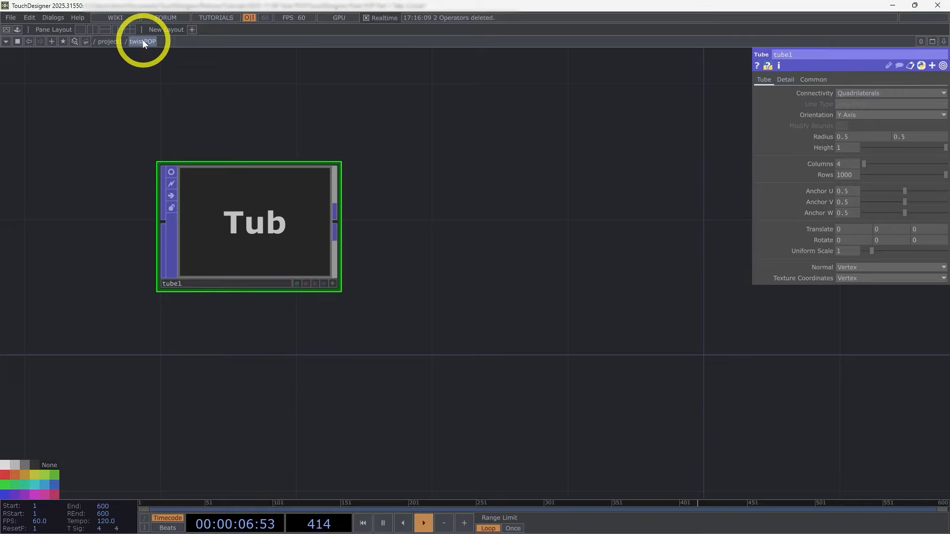
right_click(143, 41)
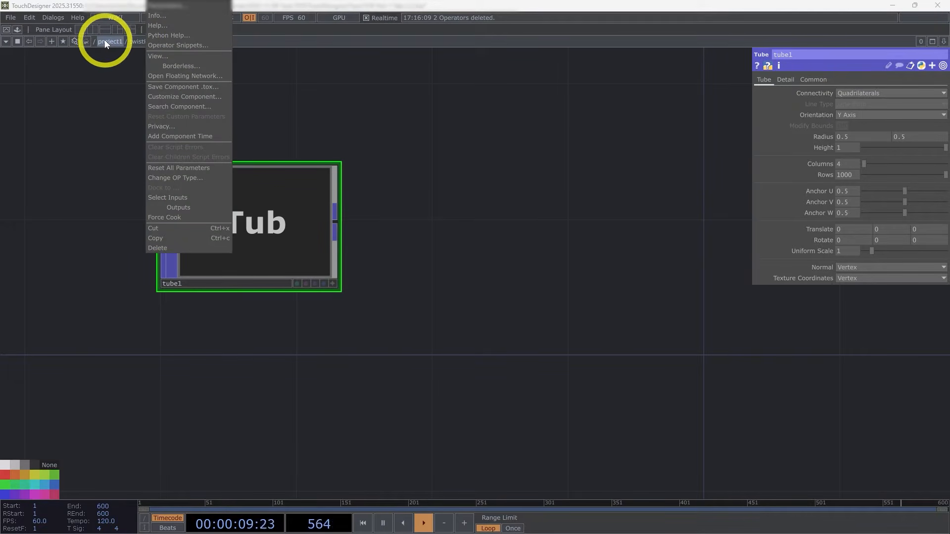
left_click(182, 96)
left_click_drag(174, 9, 466, 66)
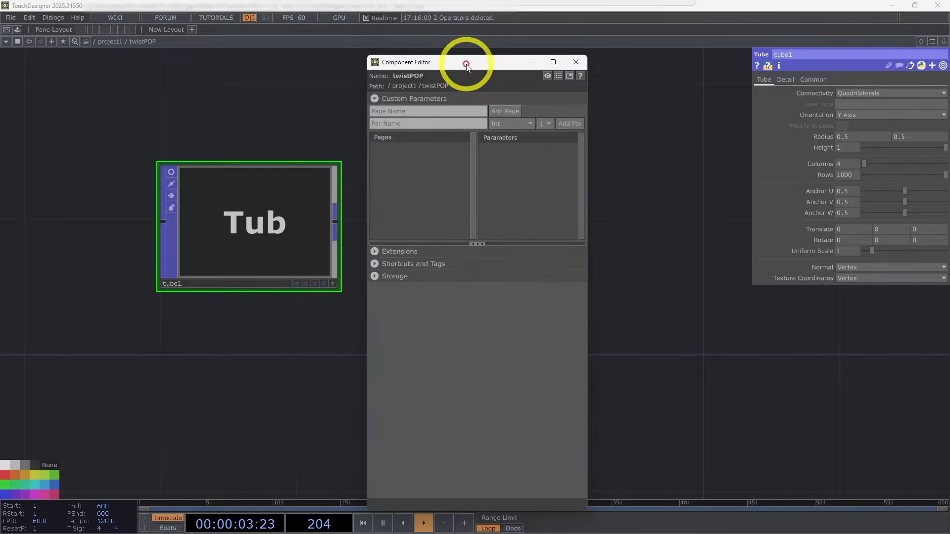
left_click_drag(828, 175, 549, 164)
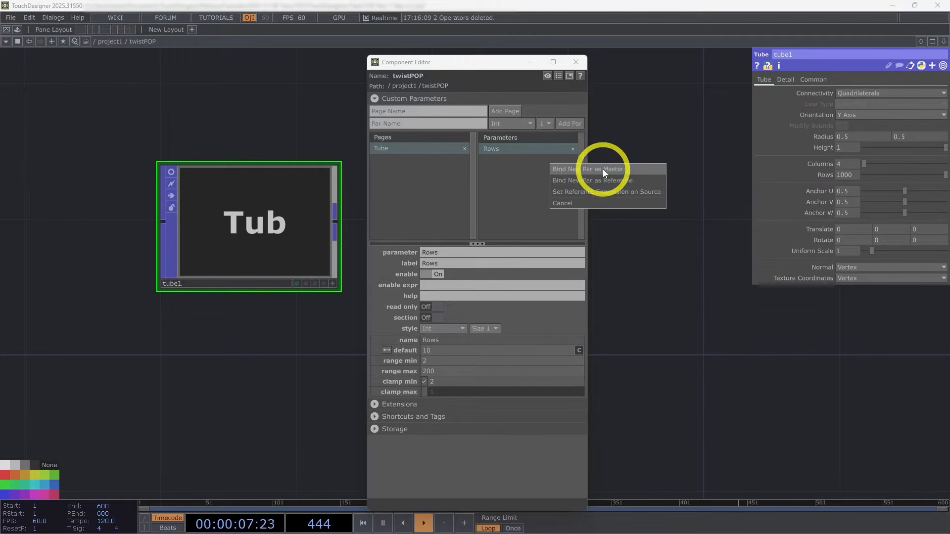
left_click(603, 169)
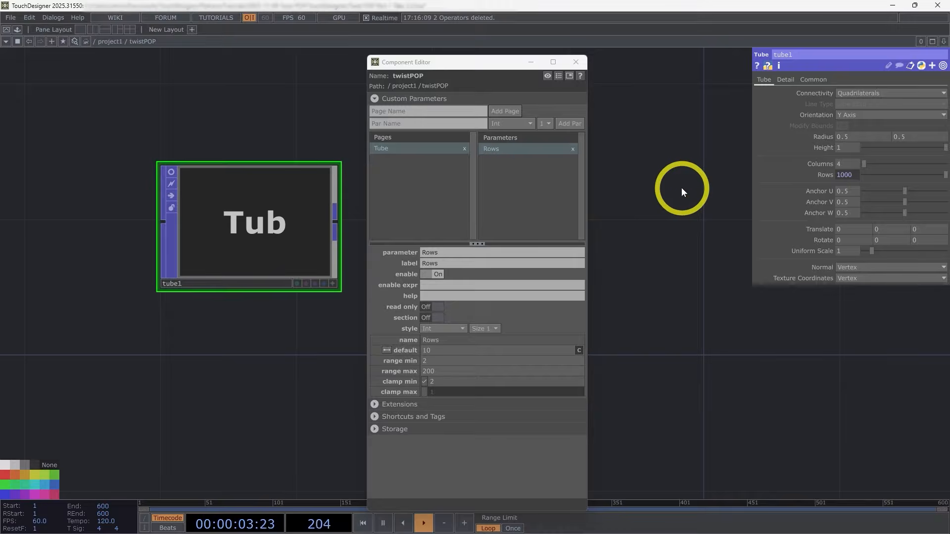
key("u")
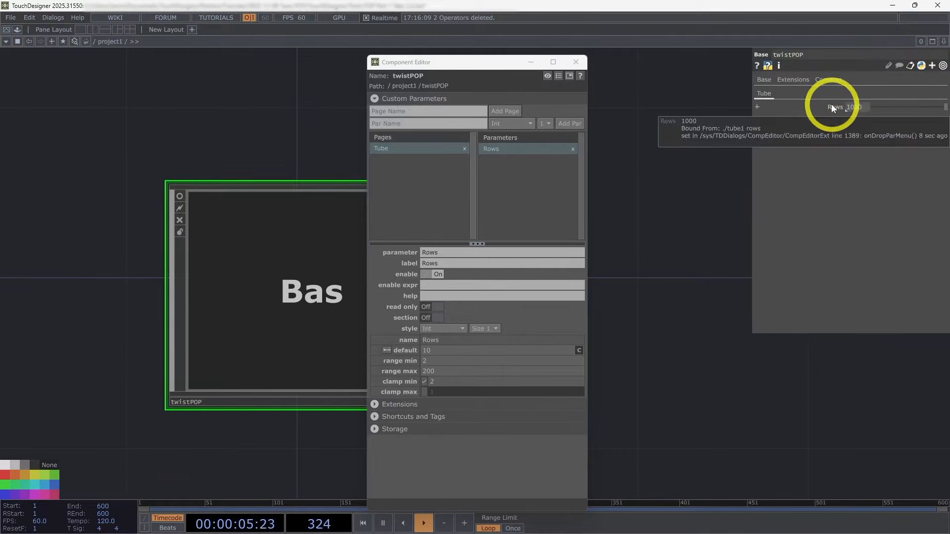
key("i")
Step: Relabel the custom Rows parameter as Tube Rows with the name Tuberows, check the tube's binding and close the Component Editor
left_click(424, 263)
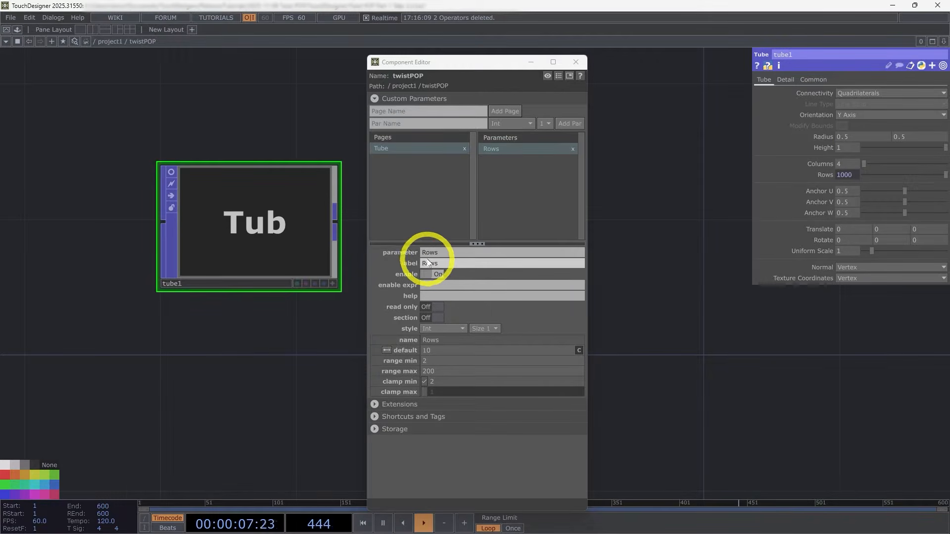
type("Tube")
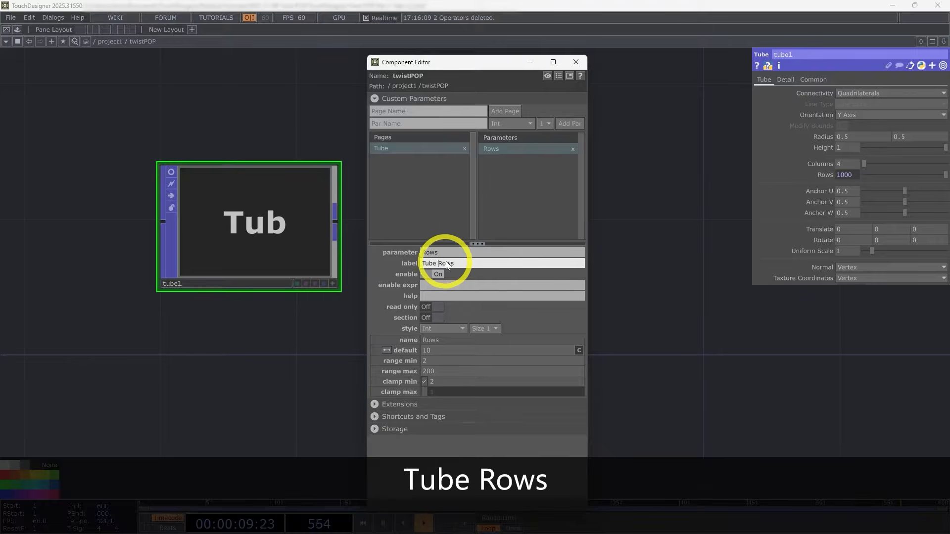
key("Return")
left_click(705, 267)
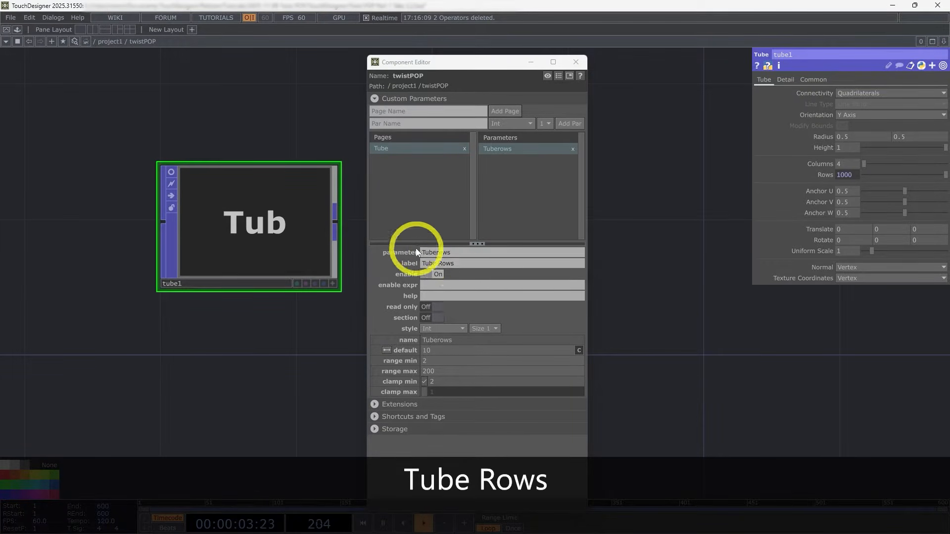
left_click(827, 175)
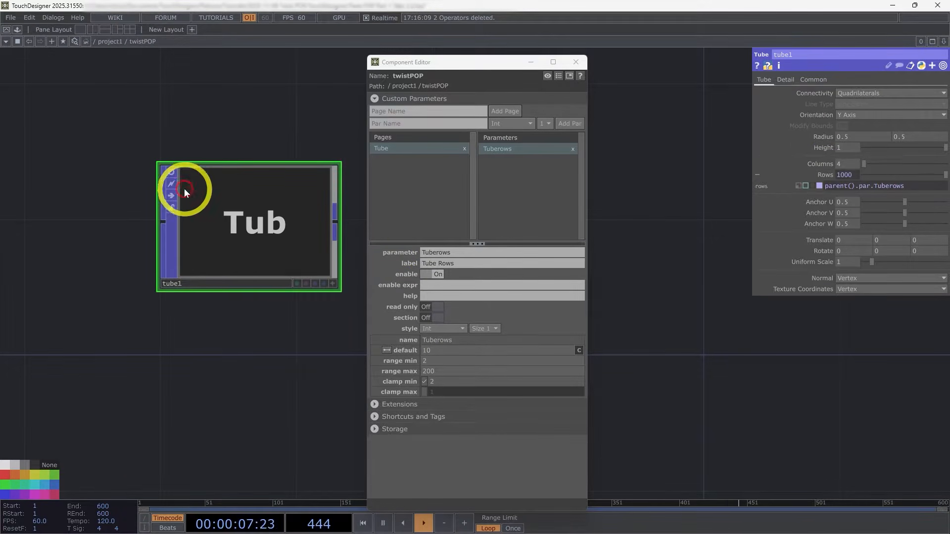
left_click(579, 63)
Step: Add a Transform POP connected after the Tube POP and inspect the tube's orientation in its viewer
left_click_drag(539, 256, 451, 217)
scroll(452, 246, "down", 1)
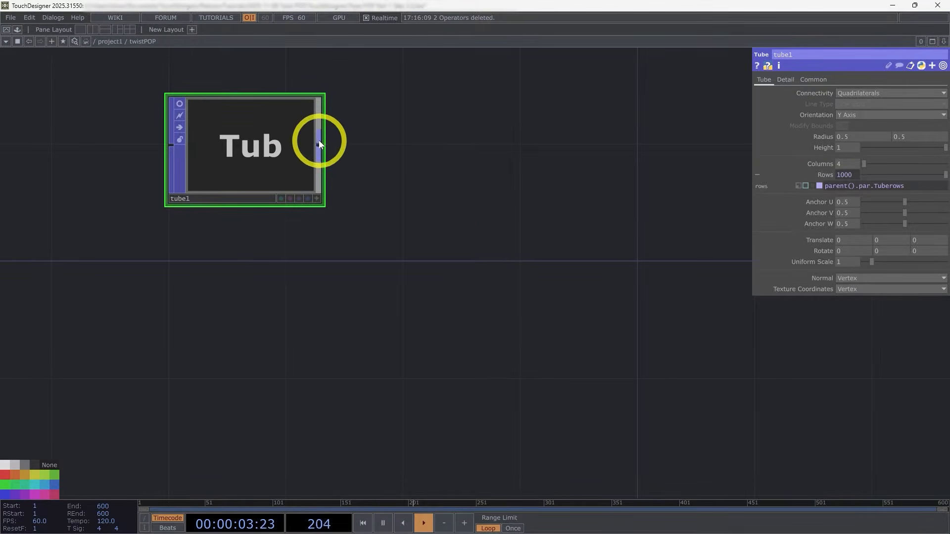
right_click(318, 144)
left_click(361, 105)
left_click(378, 103)
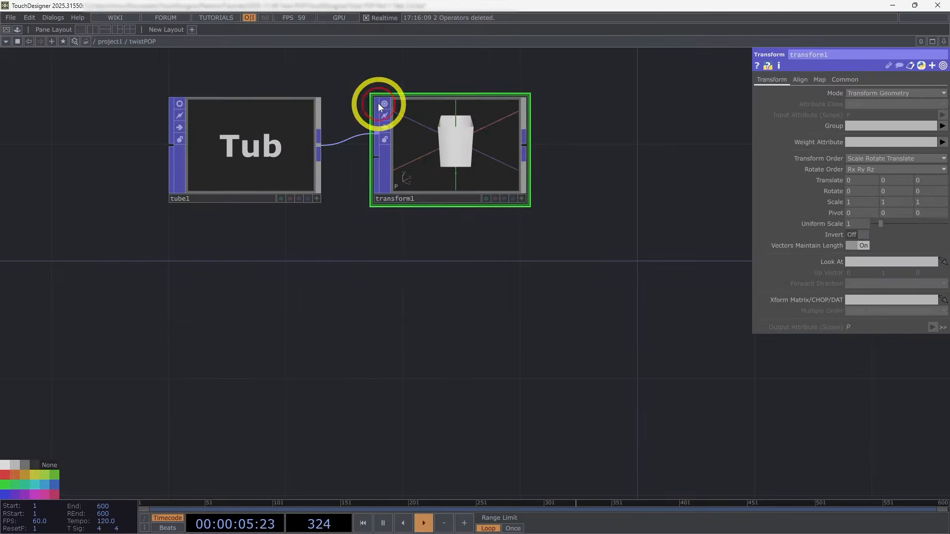
scroll(426, 139, "up", 3)
left_click(561, 202)
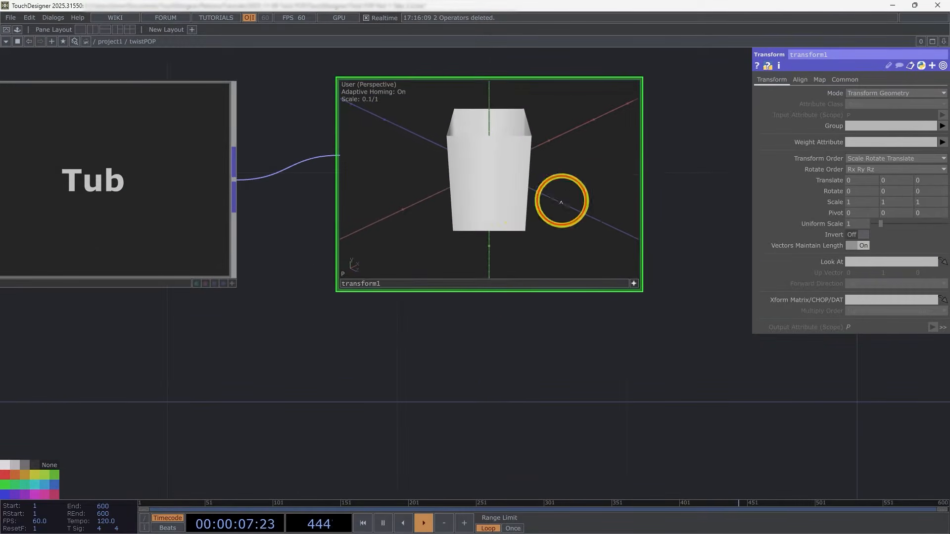
left_click_drag(561, 202, 544, 213)
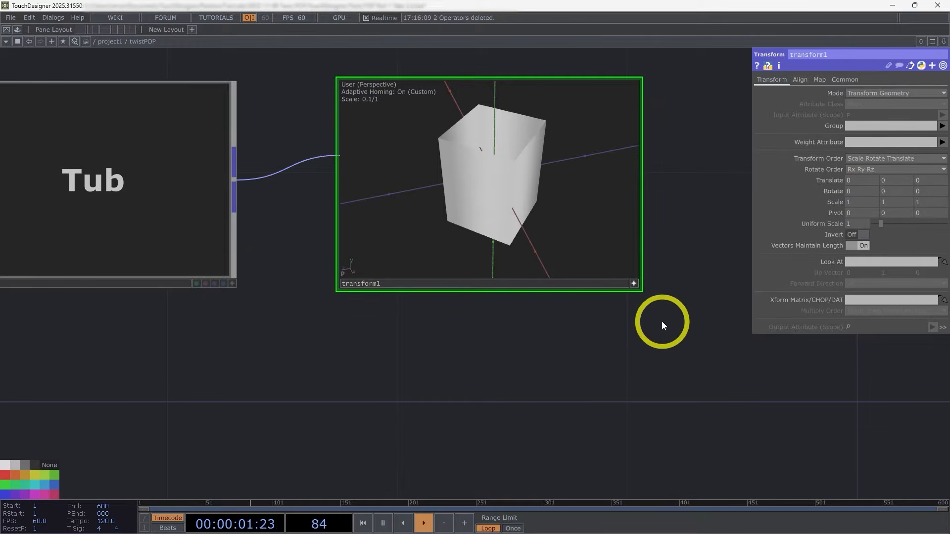
left_click_drag(717, 320, 656, 353)
left_click_drag(487, 195, 500, 210)
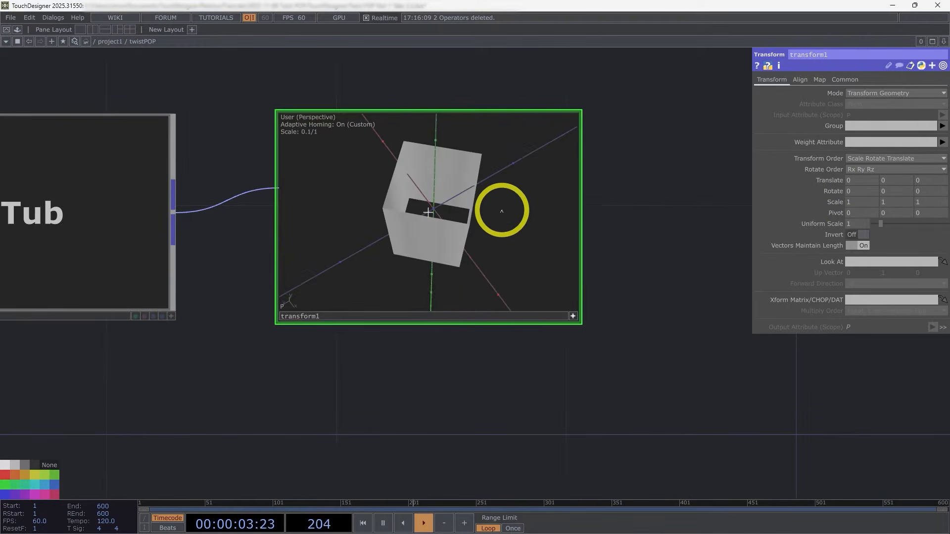
left_click_drag(479, 244, 499, 258)
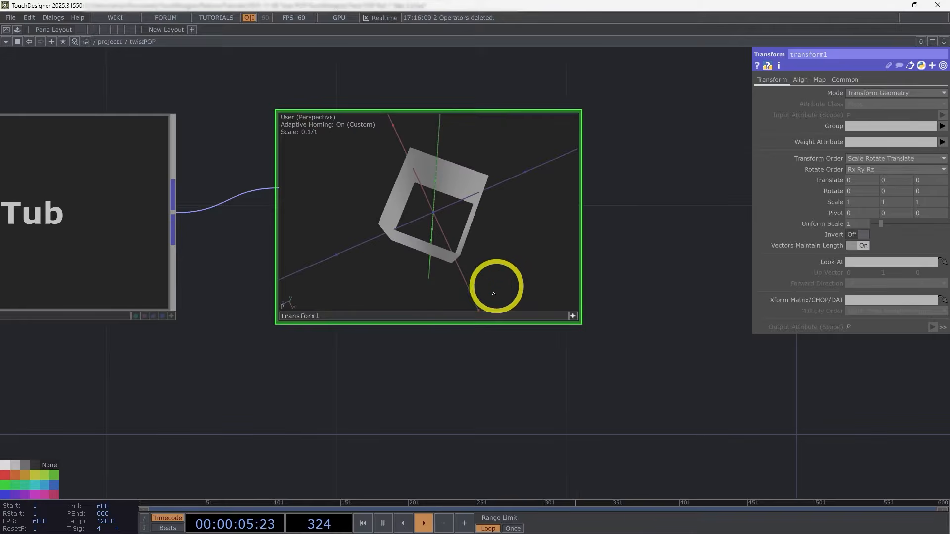
Step: Turn the Tube POP's viewer back on and set the tube's Y rotation to 45, checking its alignment in the Transform POP
left_click_drag(232, 309, 281, 301)
left_click(177, 236)
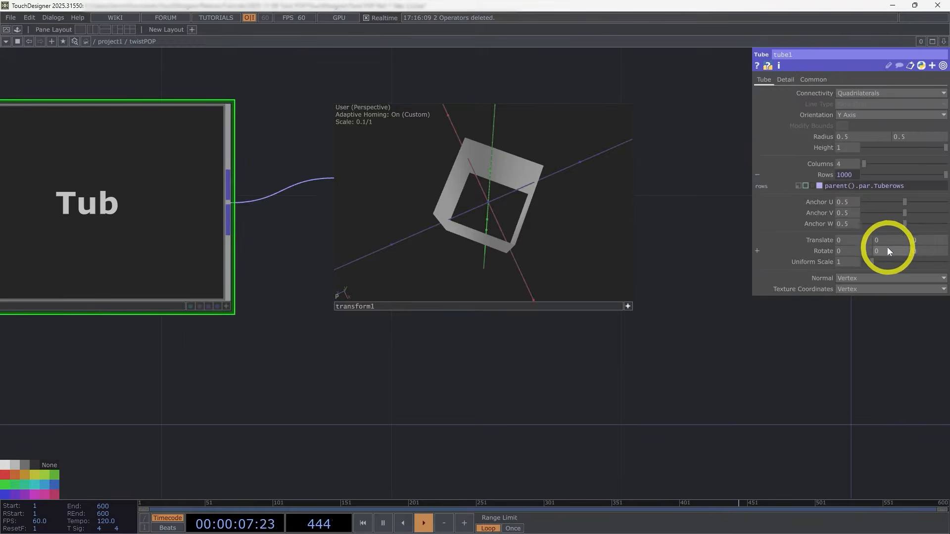
left_click_drag(398, 383, 541, 384)
left_click(181, 193)
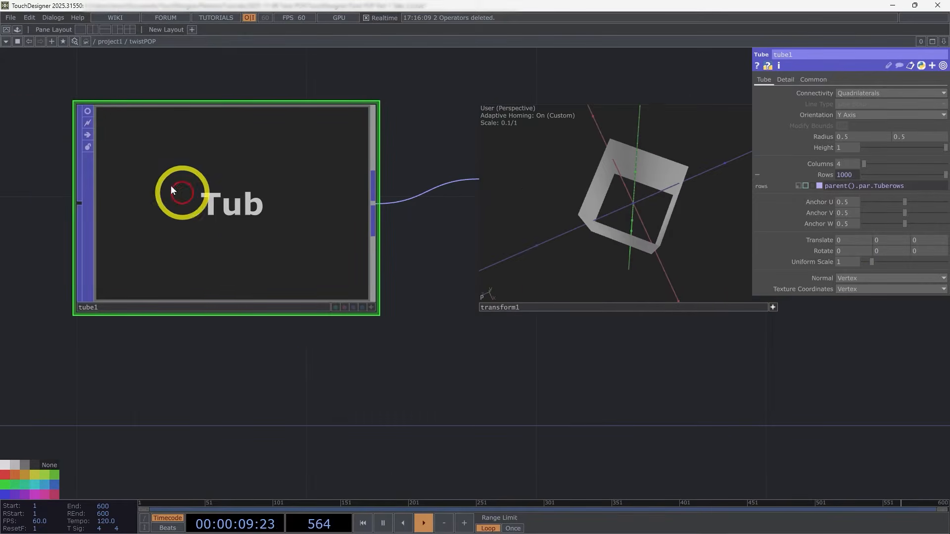
left_click(88, 111)
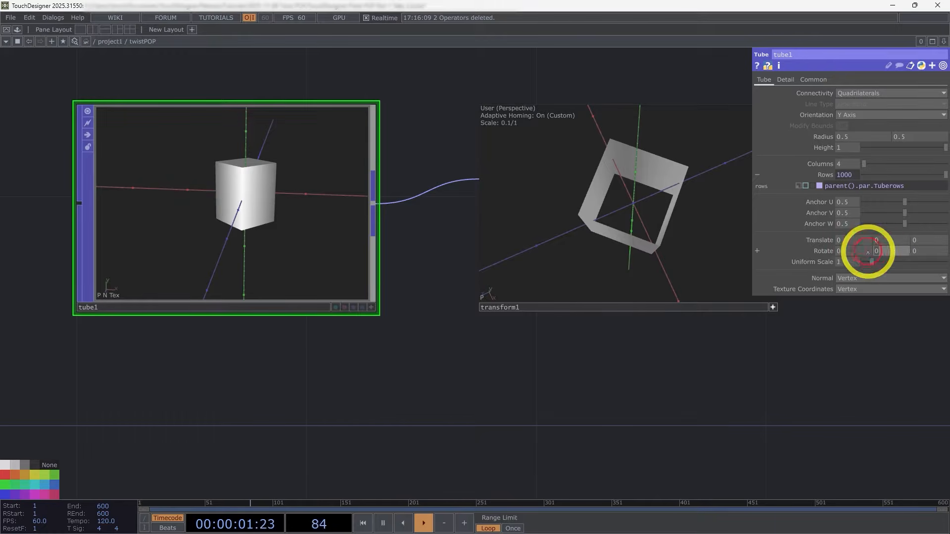
type("45")
left_click(848, 396)
left_click_drag(592, 212, 589, 249)
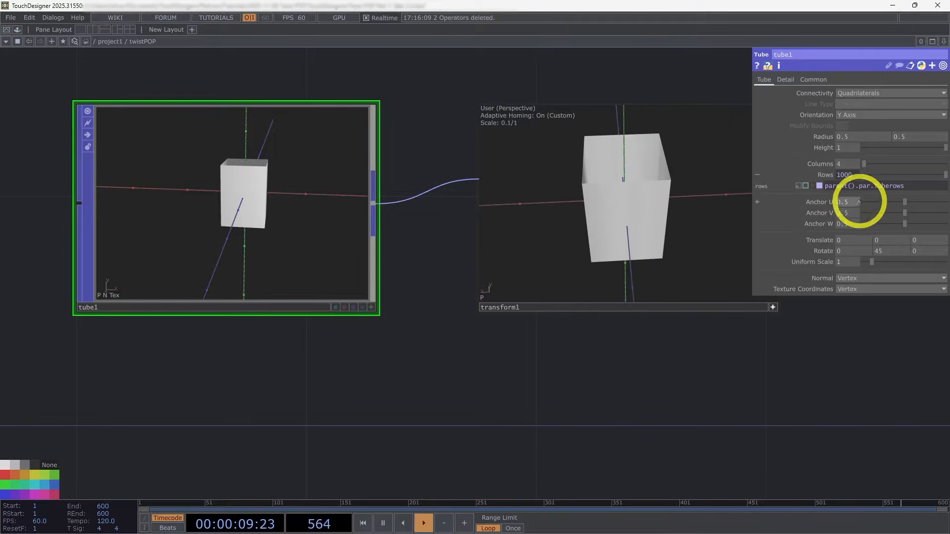
left_click(776, 306)
left_click_drag(715, 377, 620, 369)
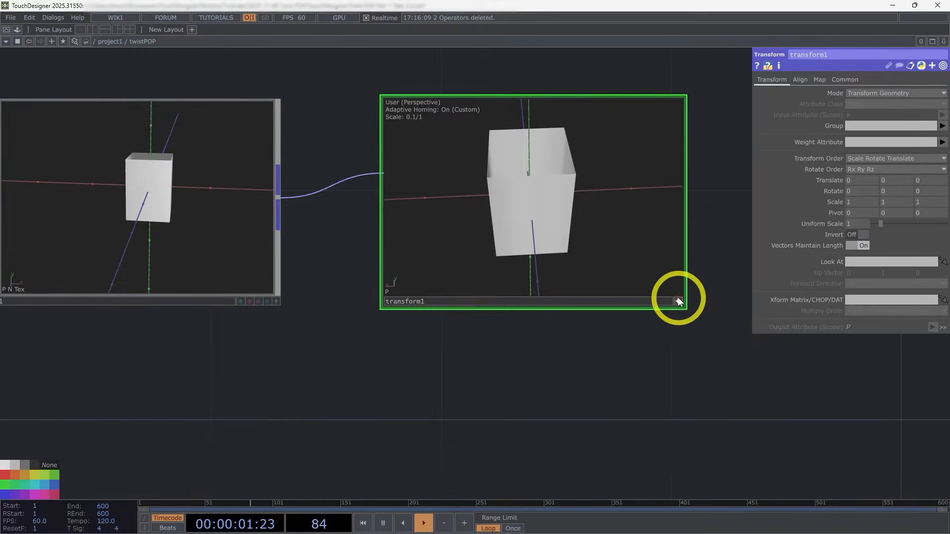
left_click(679, 300)
Step: Customize the twistPOP component with a new parameter from the Transform POP's Scale, bound as master
left_click_drag(860, 386, 805, 377)
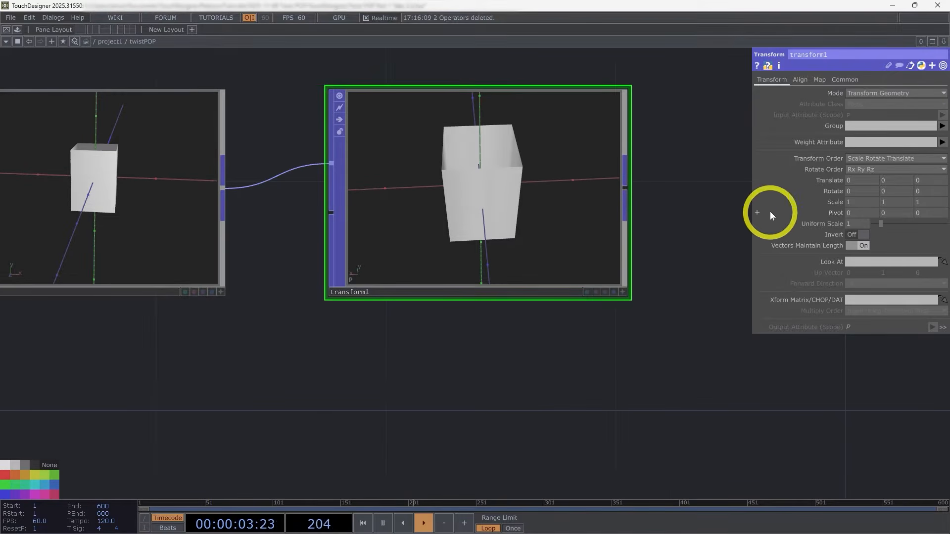
right_click(146, 41)
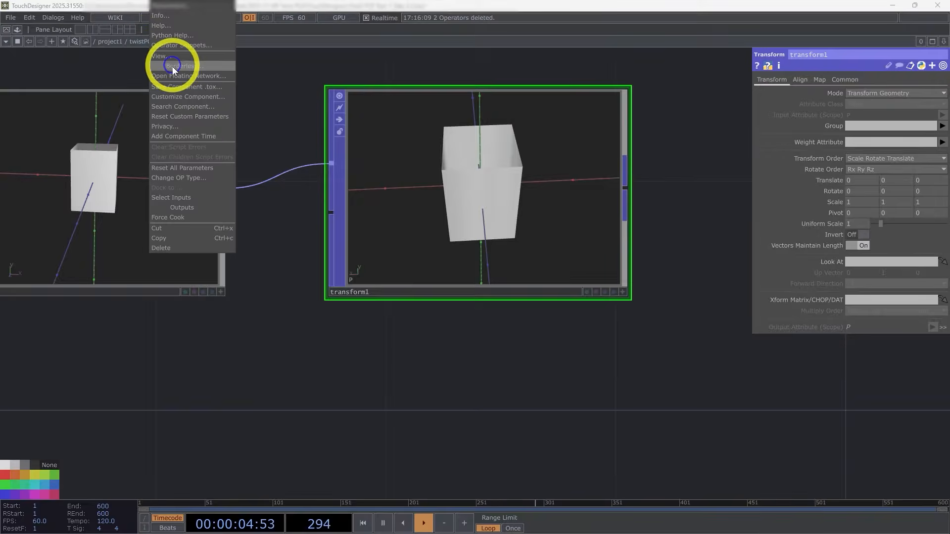
left_click(180, 93)
left_click_drag(157, 20, 244, 64)
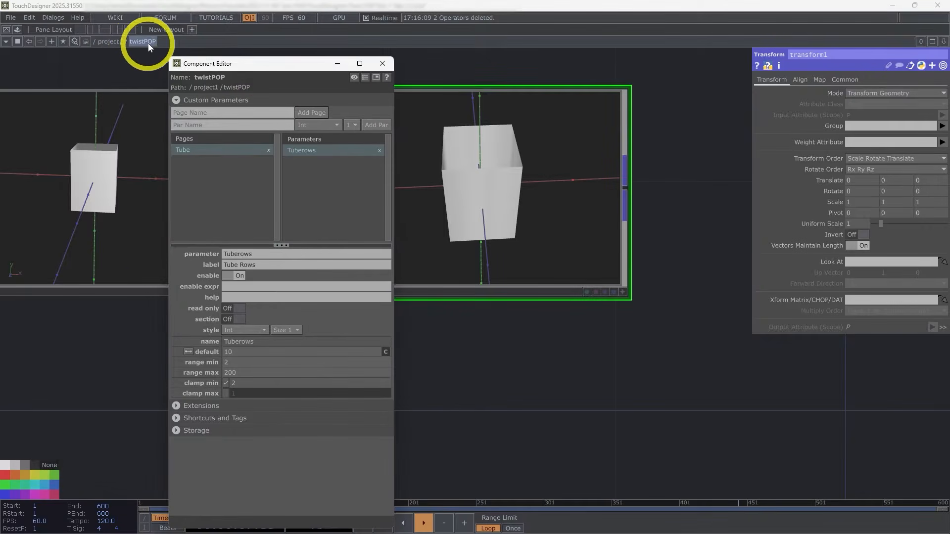
left_click_drag(835, 202, 361, 187)
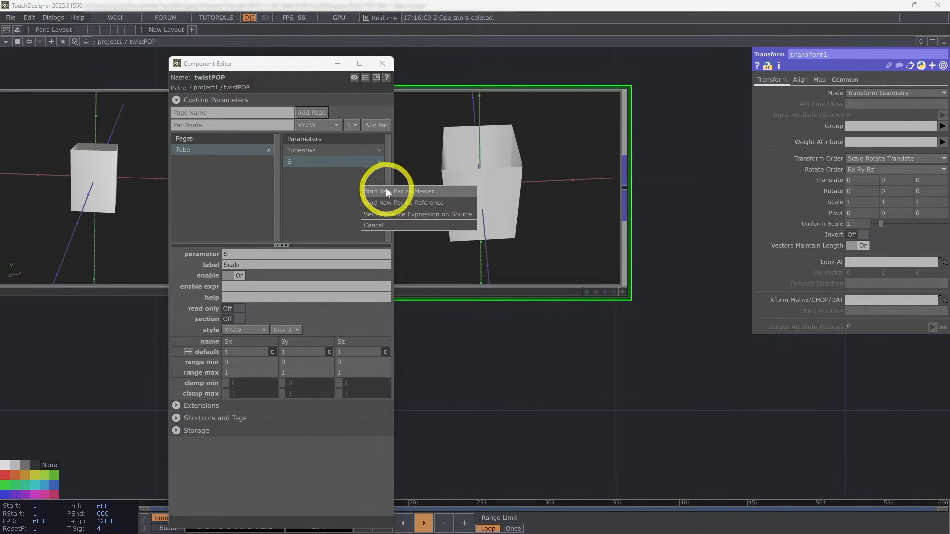
left_click(415, 192)
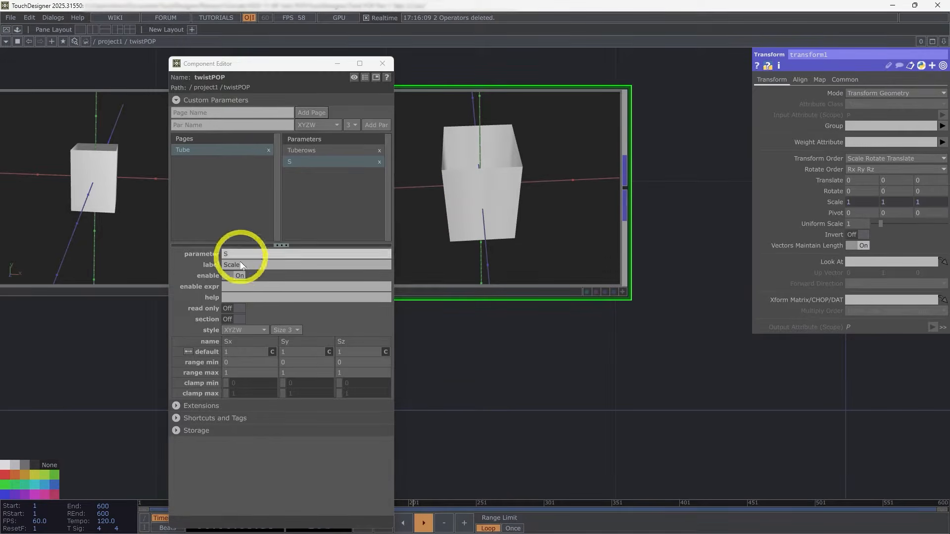
Step: Relabel the custom Scale parameter as Tube Scale and name it Tubescale
left_click(224, 266)
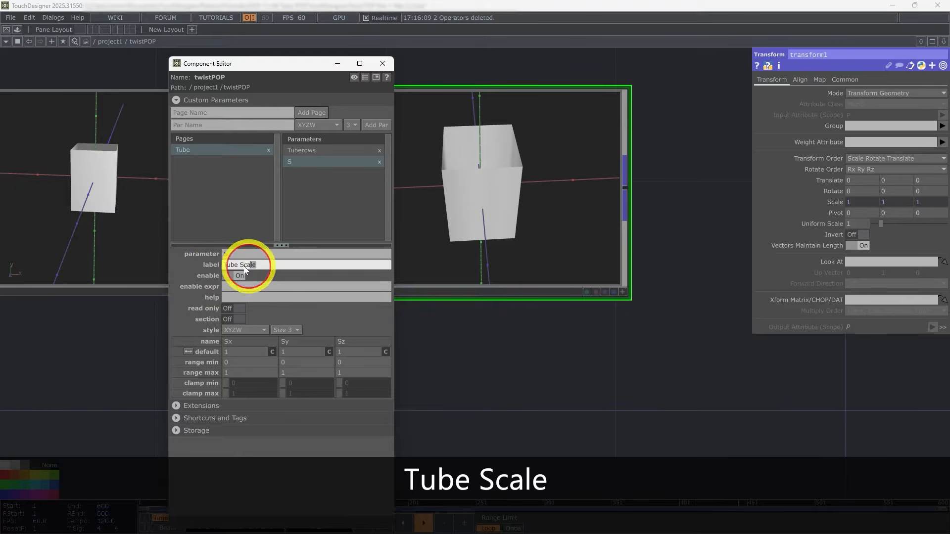
left_click(214, 253)
type("Tubescale")
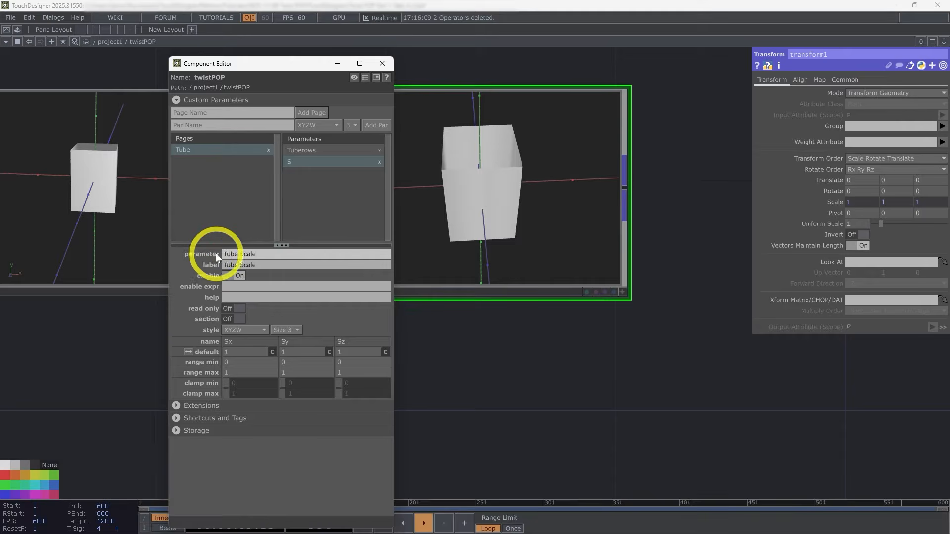
left_click(492, 323)
Step: Close the Component Editor and check the binding of the Transform POP's Scale values
left_click(839, 194)
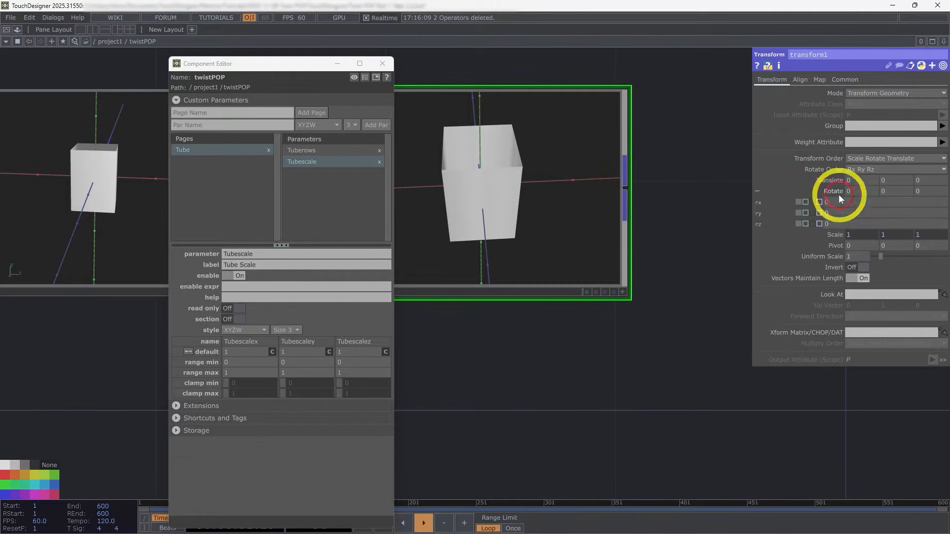
left_click(837, 192)
left_click(839, 201)
left_click(840, 202)
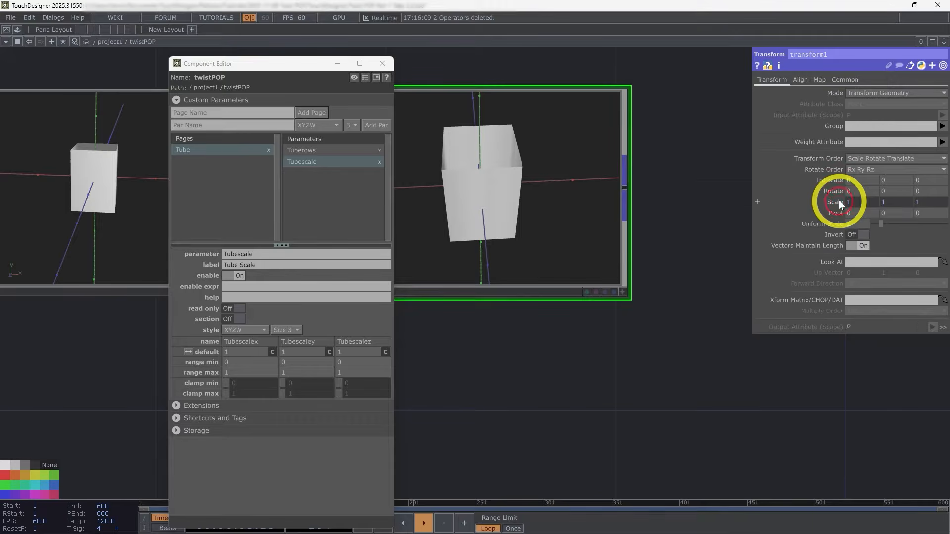
left_click(382, 63)
left_click(859, 204)
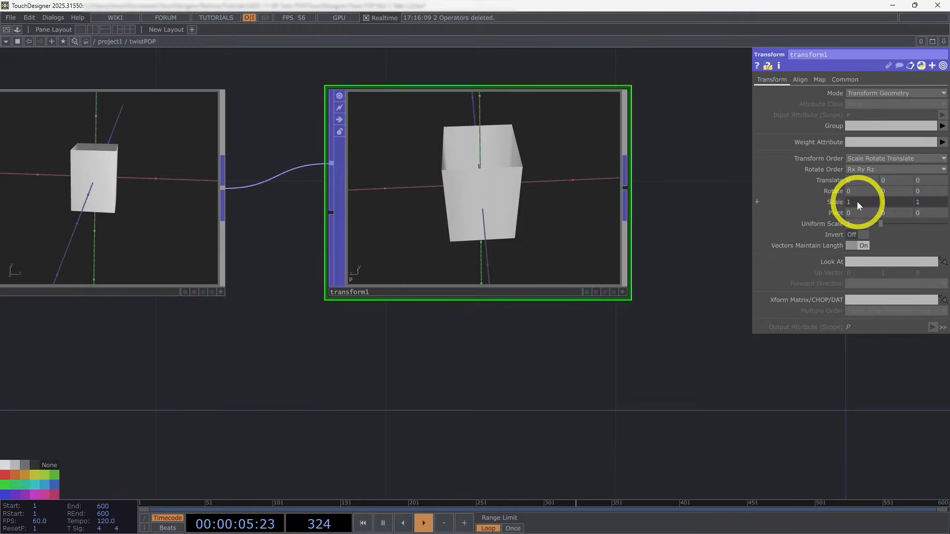
middle_click(827, 200)
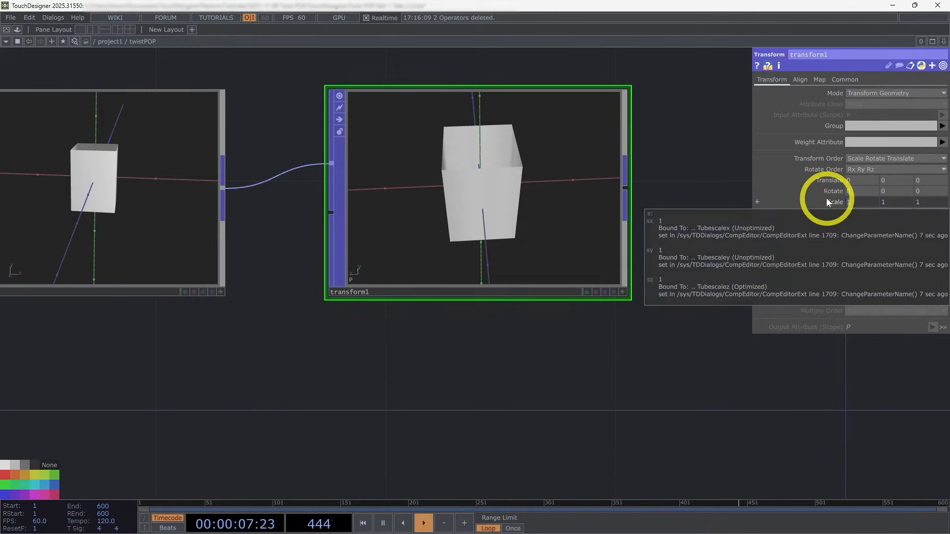
Step: Set the Transform POP's scale to .25 in X, 4 in Y and .06 in Z
type(".25")
key("Tab")
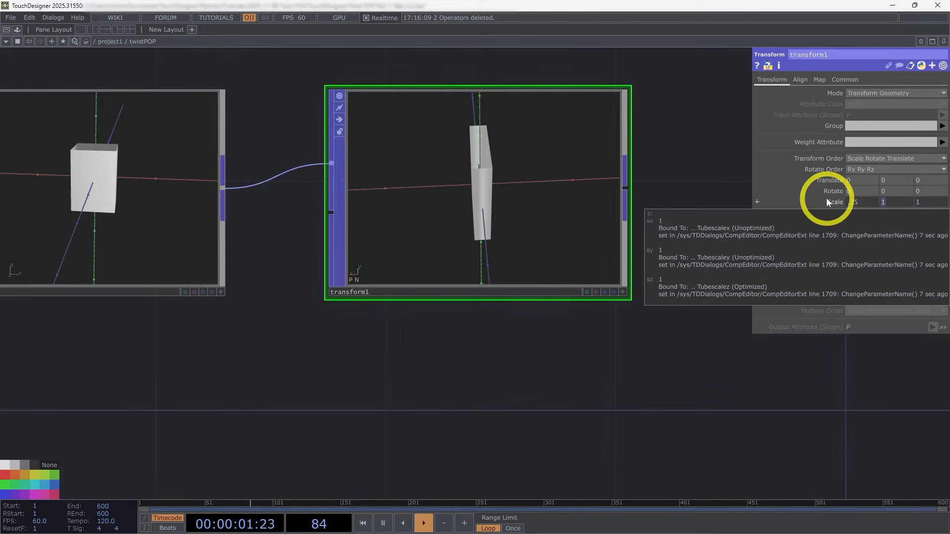
type("4")
key("Tab")
type(".")
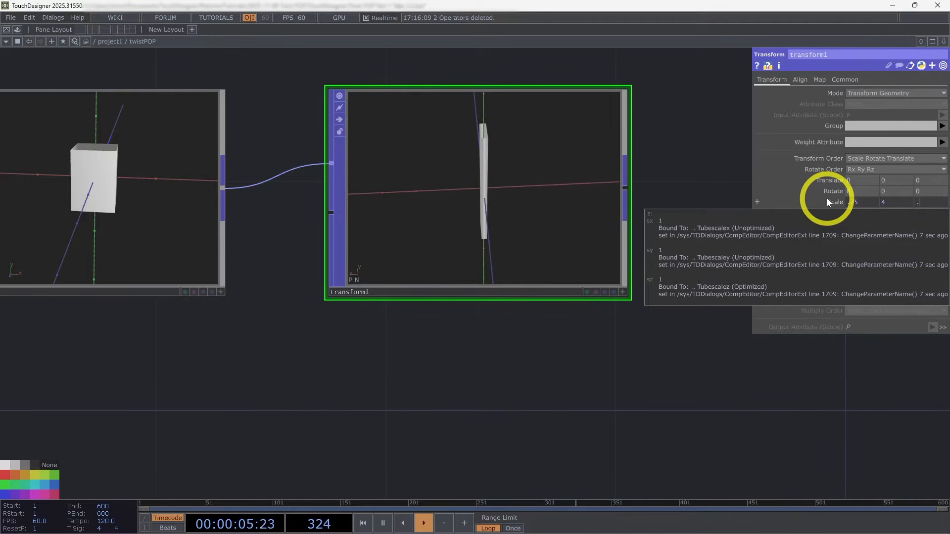
type("06")
left_click(598, 428)
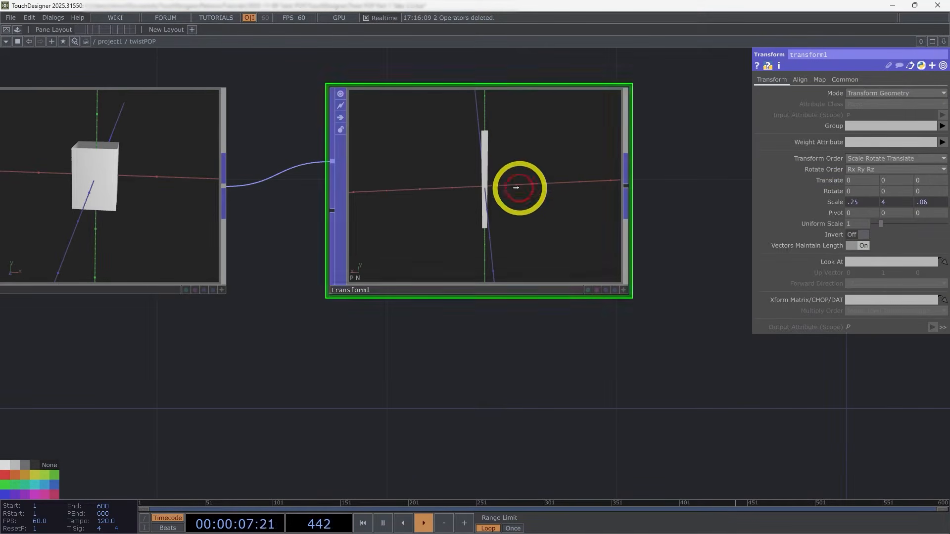
left_click_drag(516, 188, 445, 117)
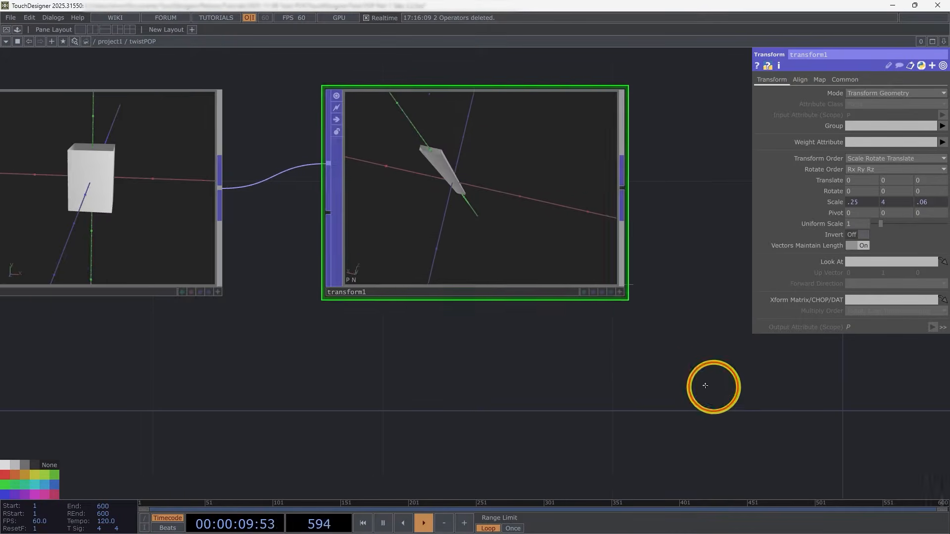
scroll(564, 314, "down", 3)
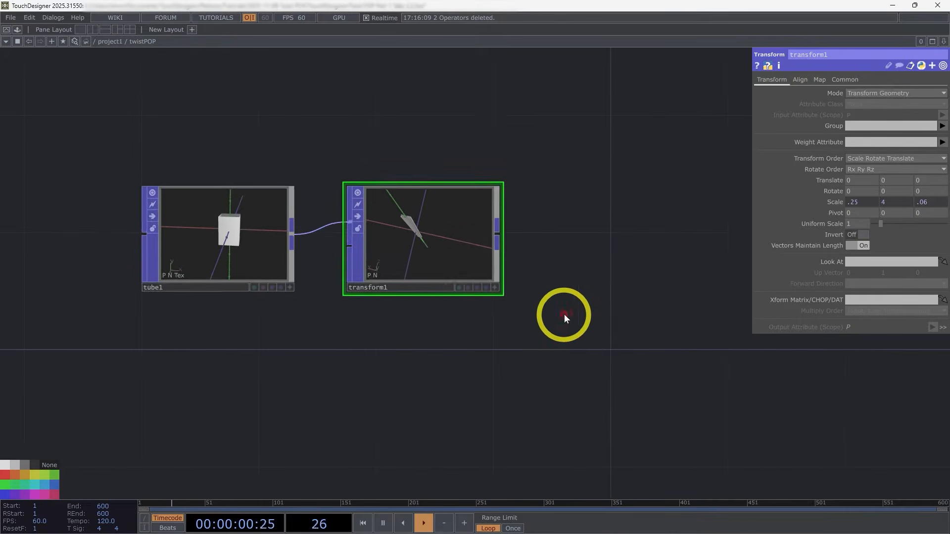
Step: Add a Line POP below the Transform POP and review its points and divisions settings
left_click_drag(478, 300, 414, 286)
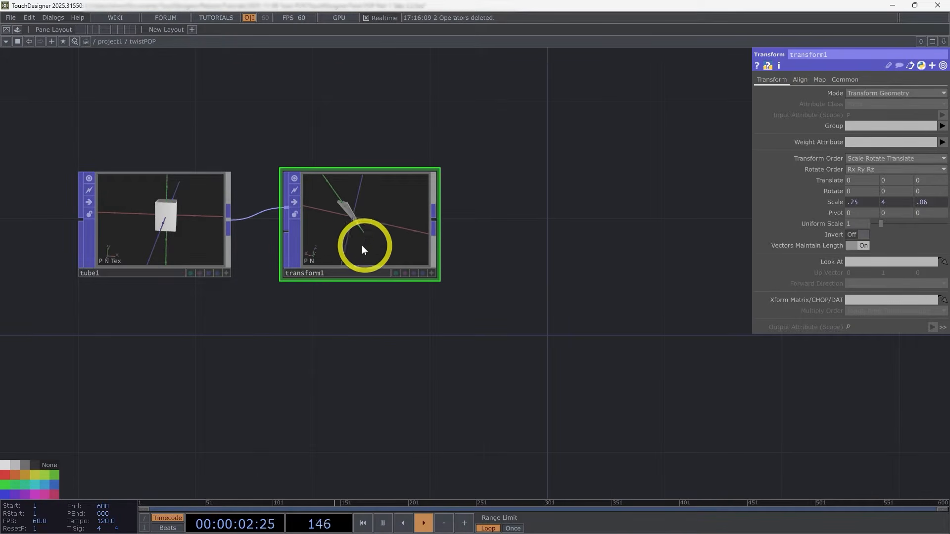
left_click_drag(461, 308, 397, 281)
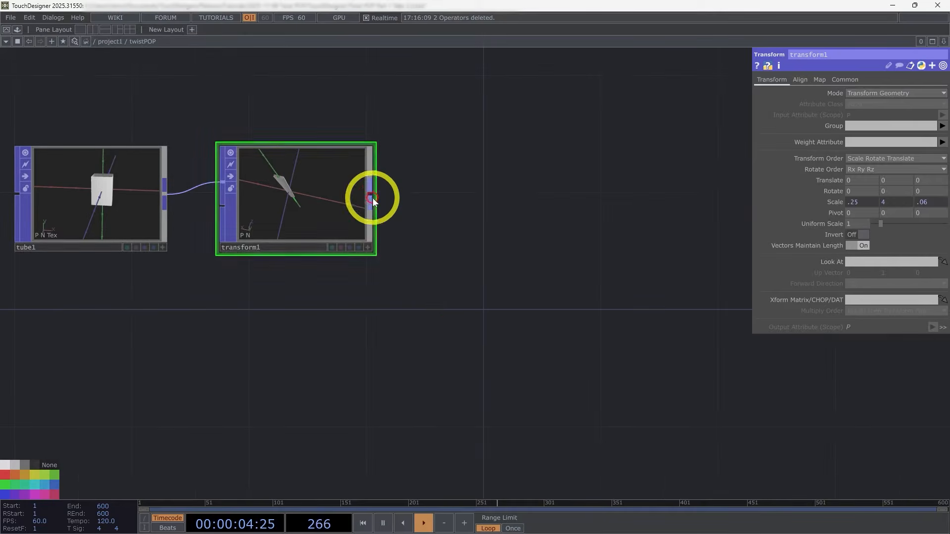
scroll(371, 201, "down", 1)
left_click_drag(444, 321, 468, 249)
scroll(483, 232, "down", 2)
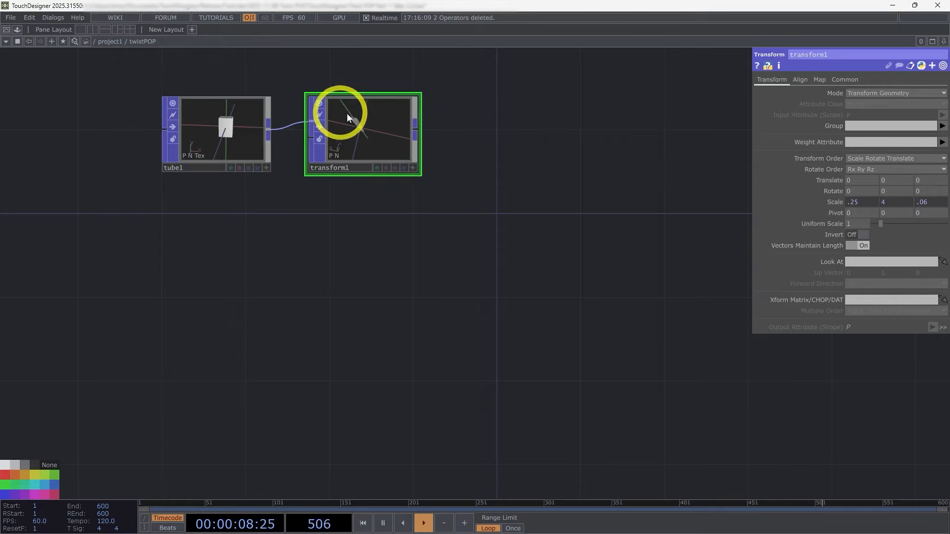
double_click(313, 300)
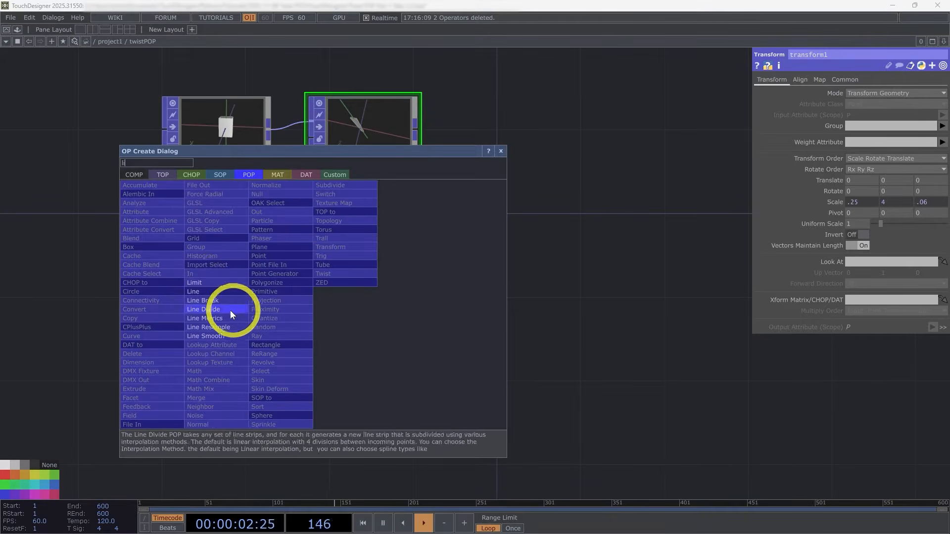
left_click(206, 288)
left_click(345, 301)
scroll(352, 302, "up", 3)
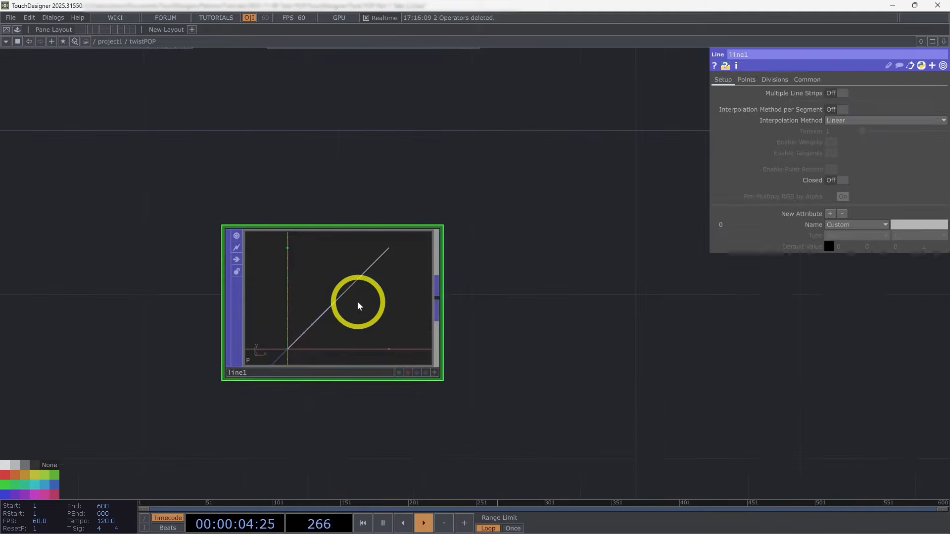
scroll(357, 301, "down", 3)
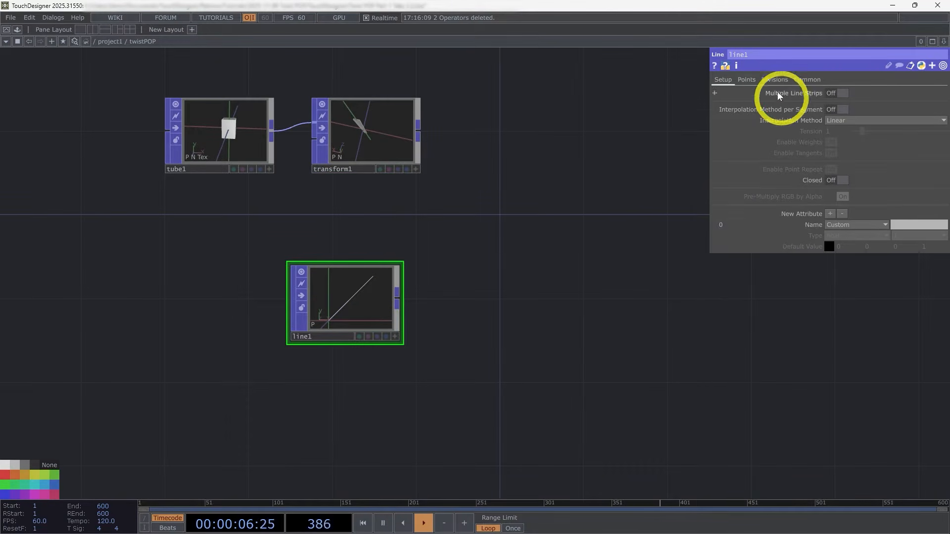
left_click(765, 81)
left_click(748, 81)
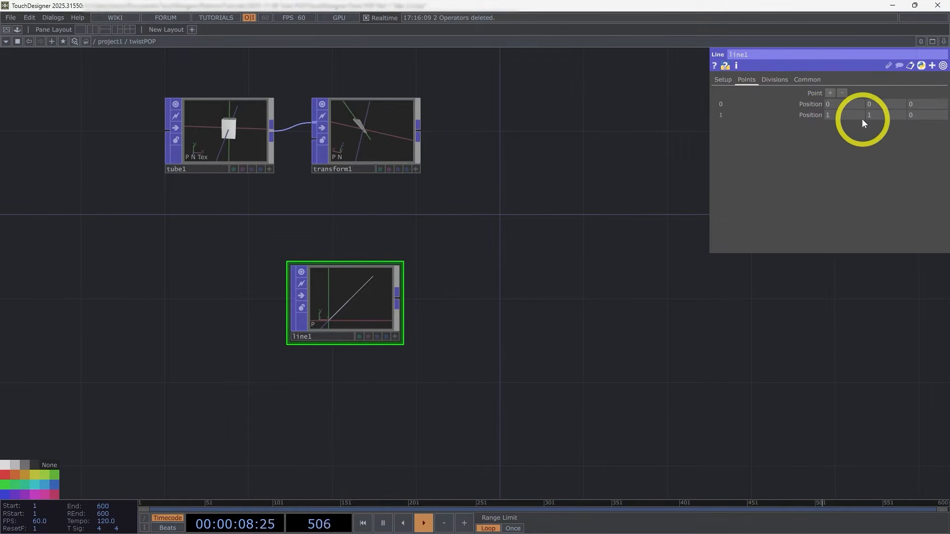
left_click(787, 81)
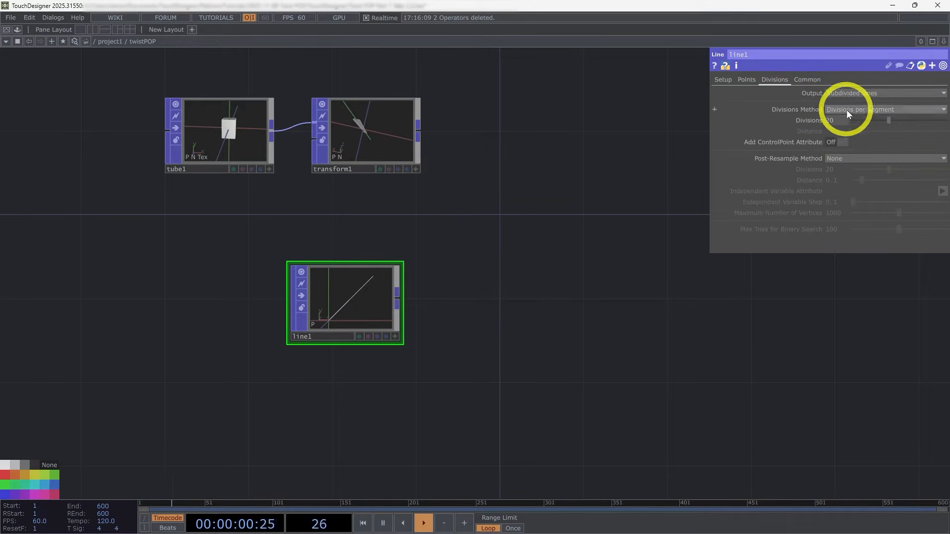
left_click(746, 79)
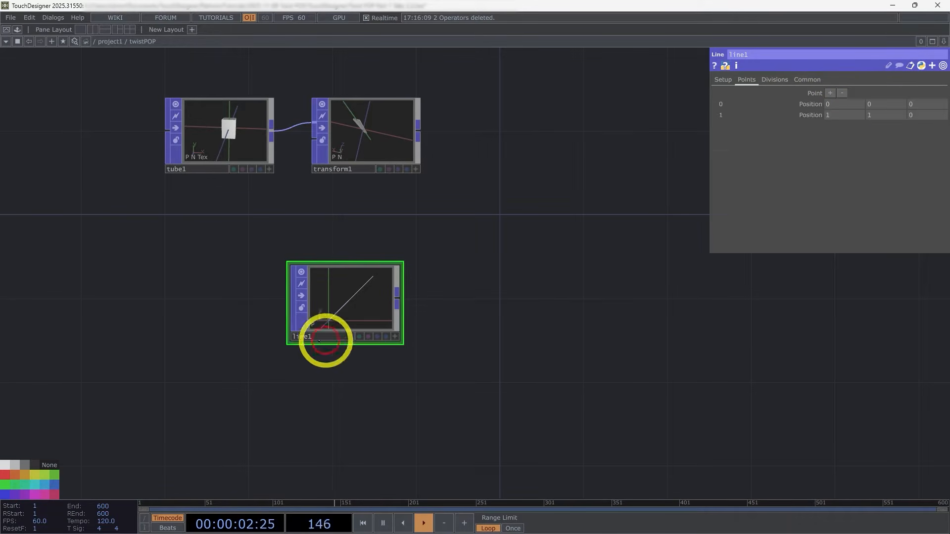
Step: Customize the twistPOP component with a single Float parameter called Copied Width on the Tube page
scroll(327, 311, "up", 2)
right_click(144, 40)
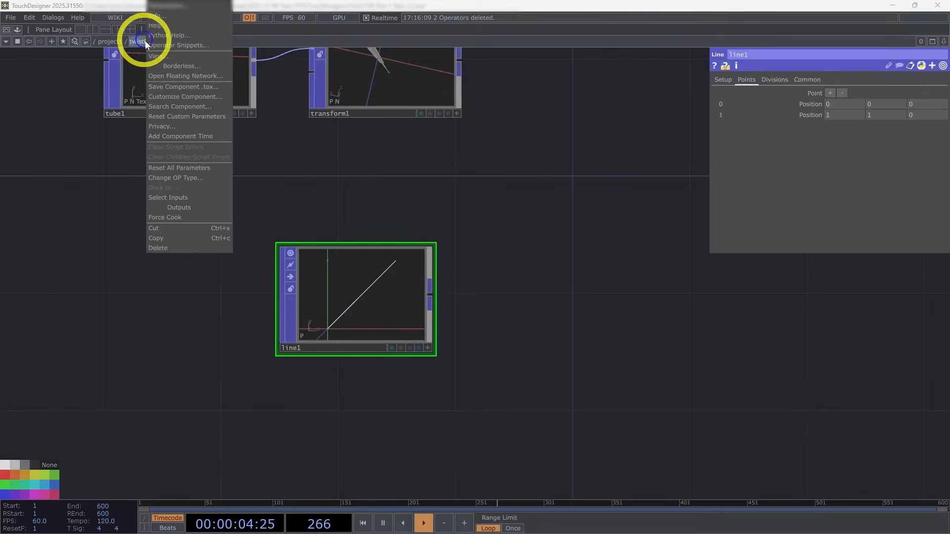
left_click(195, 96)
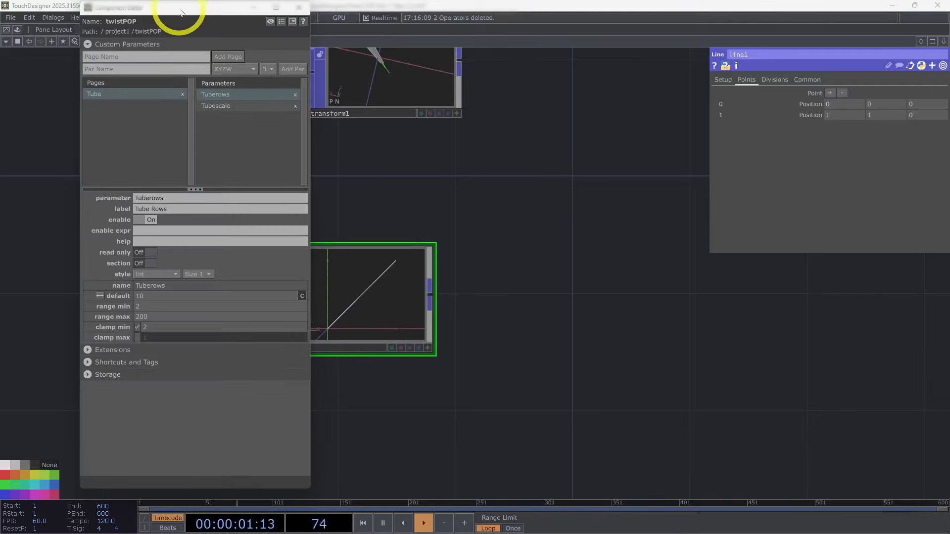
left_click_drag(171, 8, 194, 47)
left_click_drag(607, 222, 677, 228)
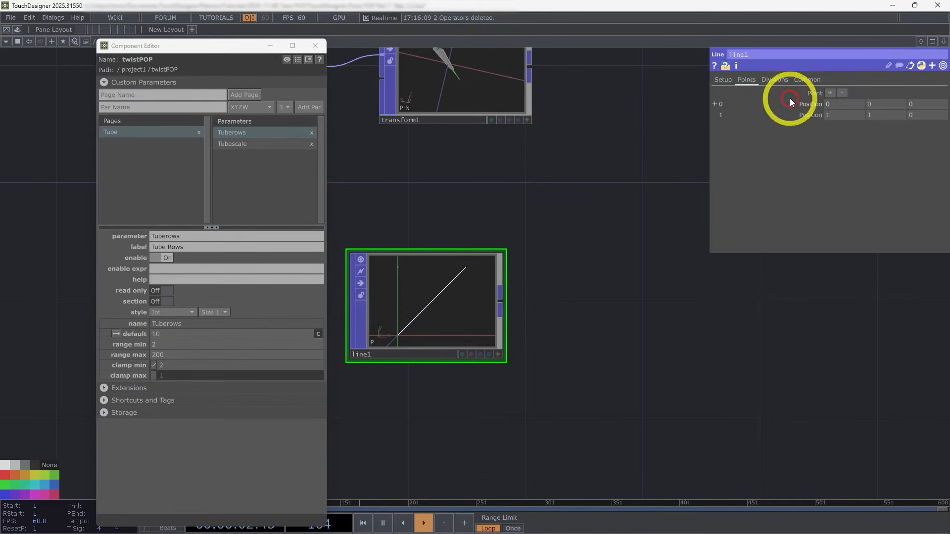
left_click(719, 80)
left_click(239, 108)
left_click(248, 158)
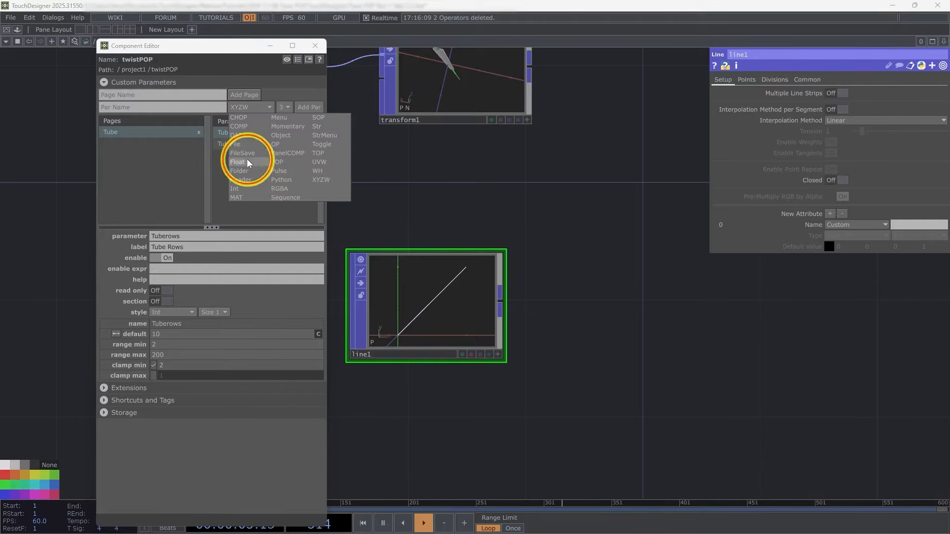
left_click(215, 107)
type("Co")
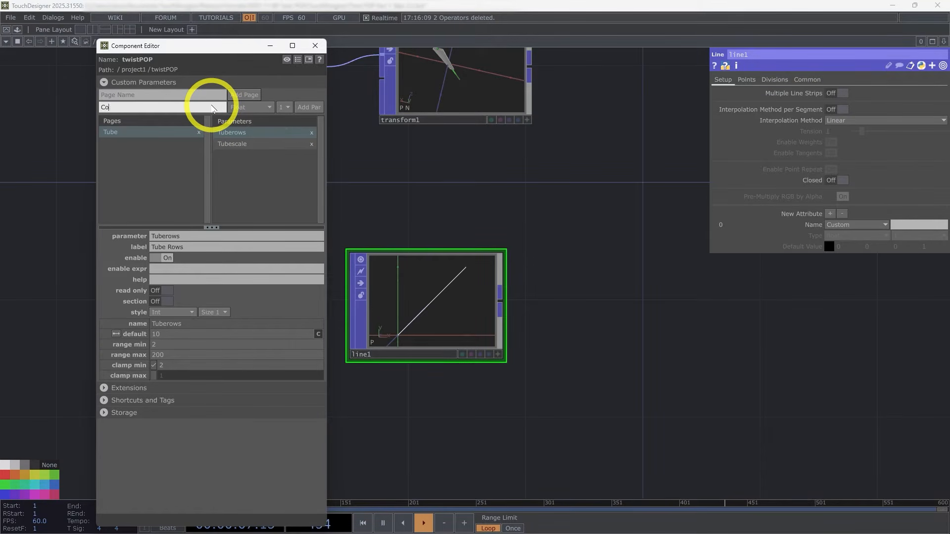
type("pied Width")
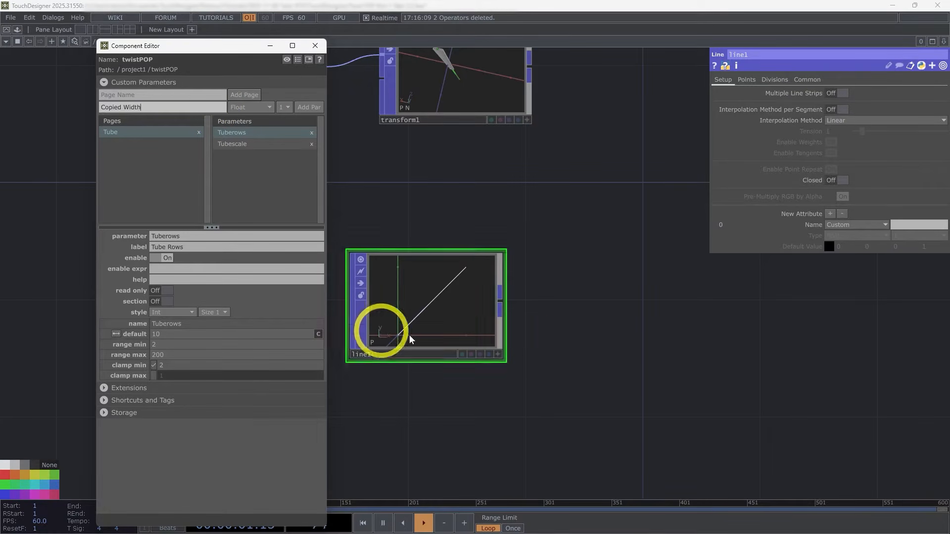
left_click(309, 106)
left_click(257, 160)
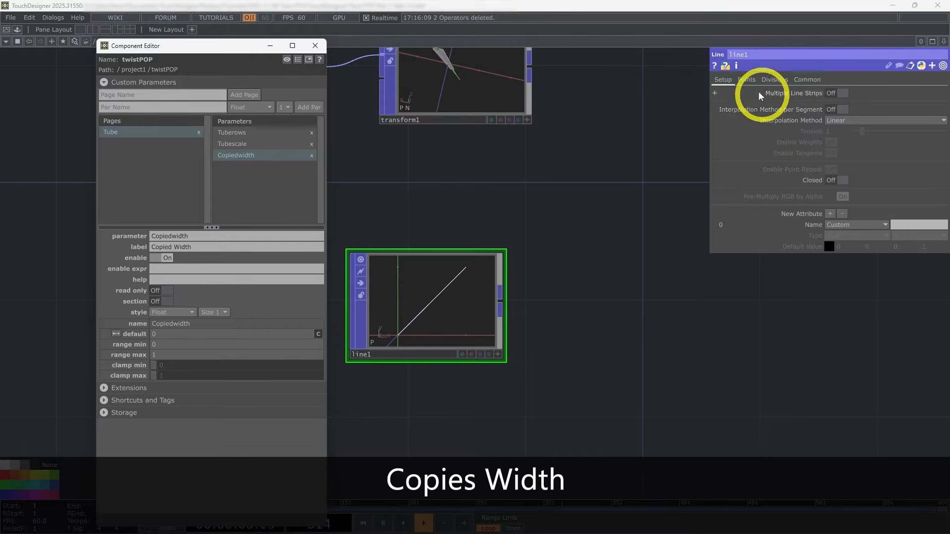
Step: Add a custom twistPOP parameter from the Line POP's Divisions, bound as master
left_click(774, 80)
left_click_drag(813, 120, 282, 175)
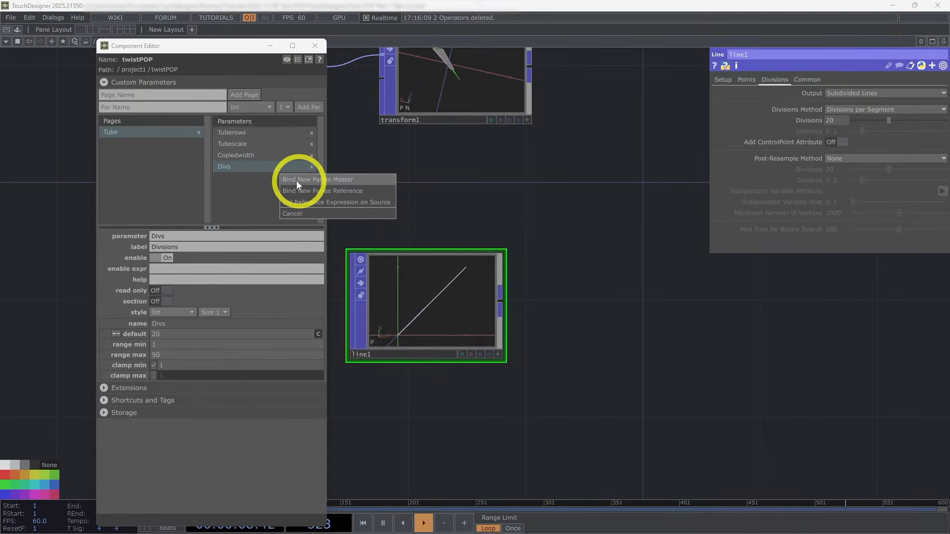
left_click(351, 179)
Step: Relabel the custom Divisions parameter as Num Copies and name it Numcopies
left_click(192, 248)
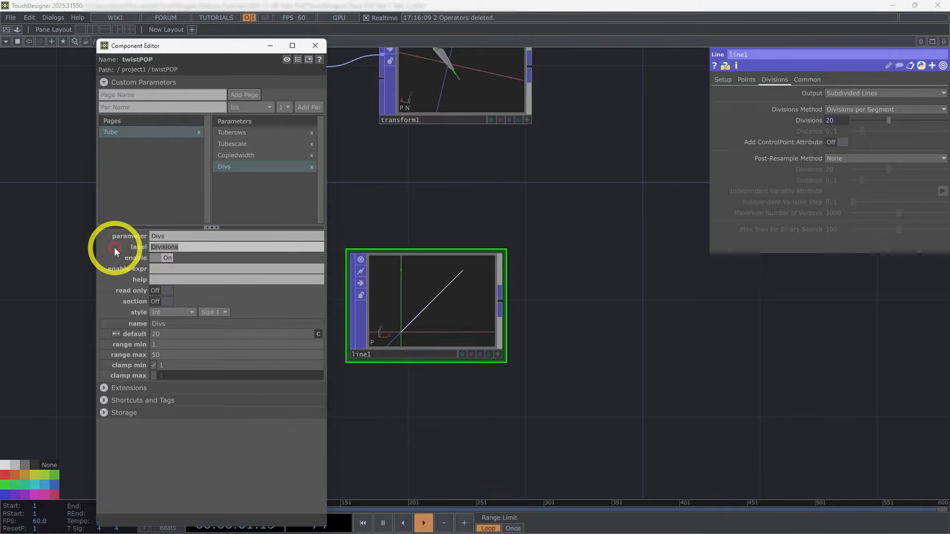
key("ctrl+a")
type("Num Copies")
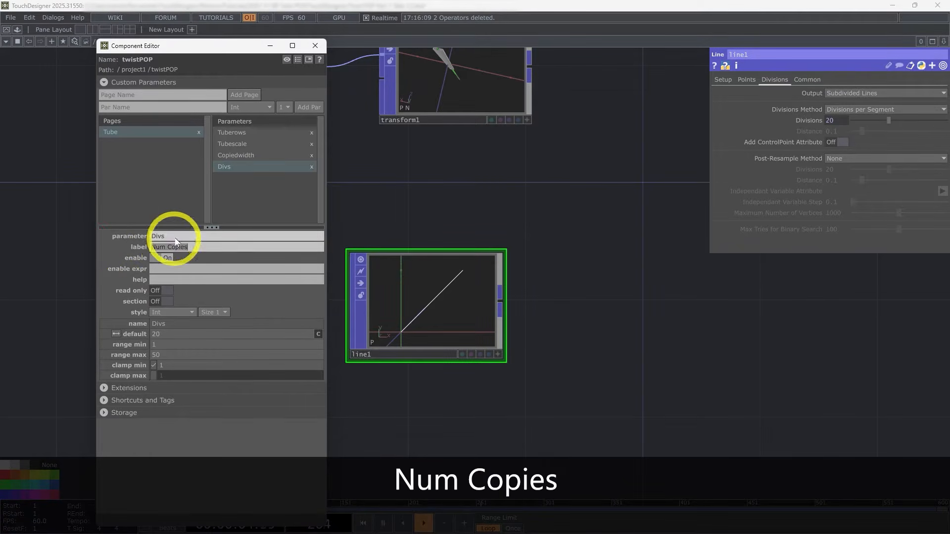
left_click(100, 236)
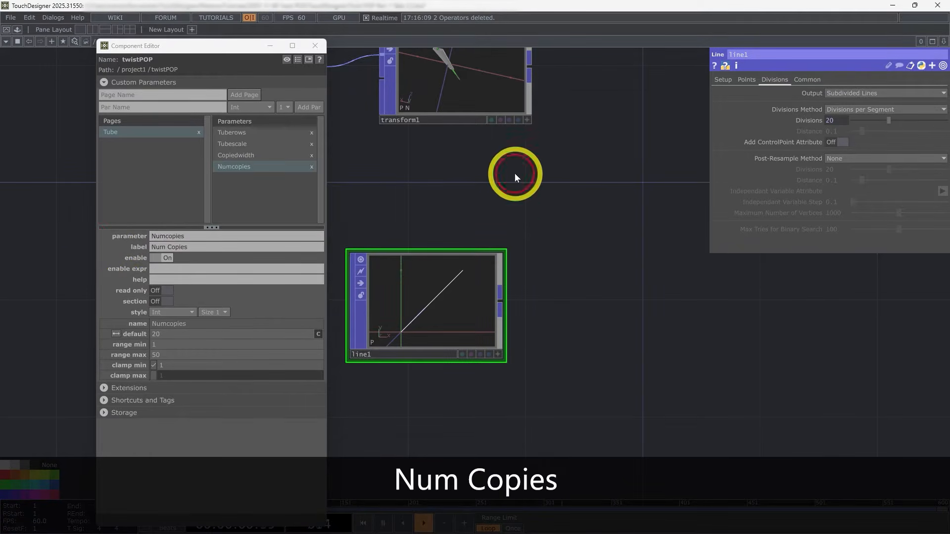
Step: Relabel the custom Copied Width parameter as Copies Width and name it Copieswidth
left_click(286, 158)
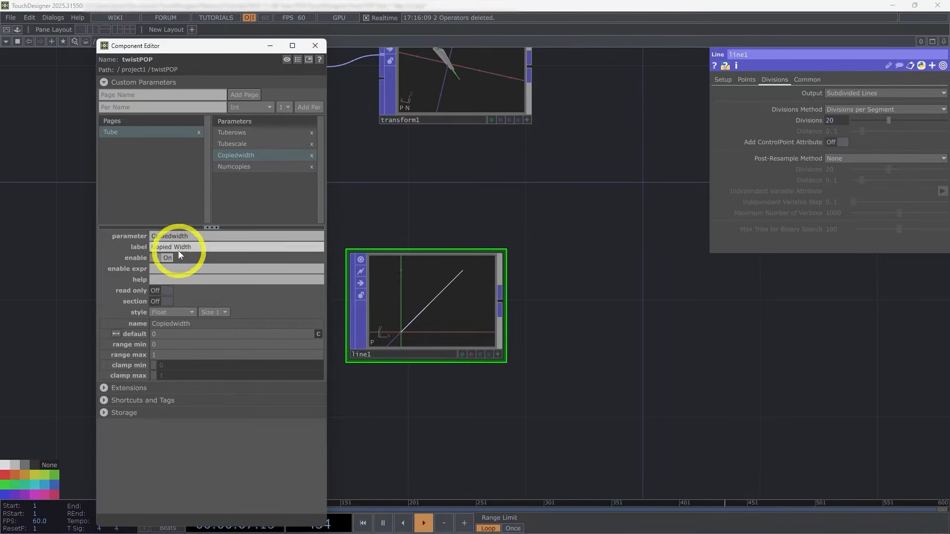
left_click_drag(172, 247, 131, 252)
type("s")
type("s")
left_click(535, 192)
left_click(504, 186)
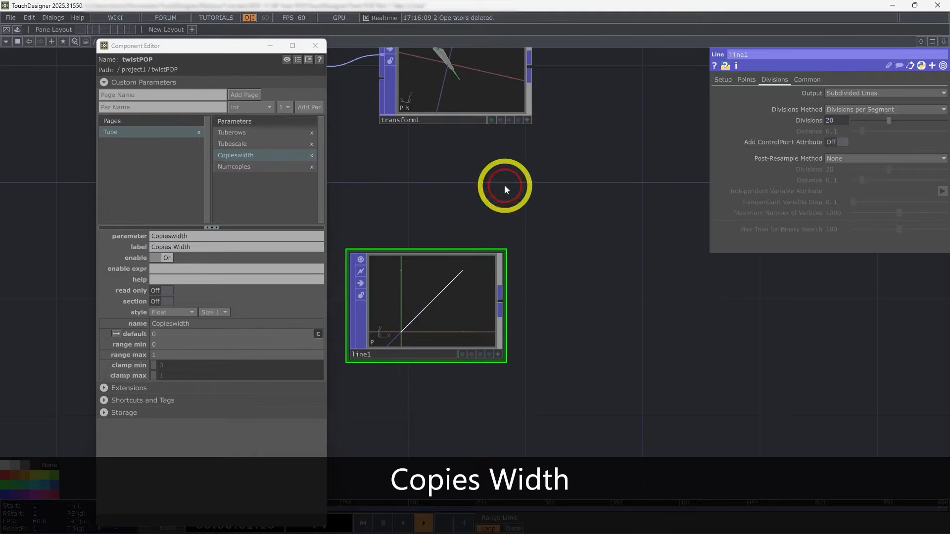
Step: Set twistPOP's Copies Width to 3, close the Component Editor and go back inside the component
key("u")
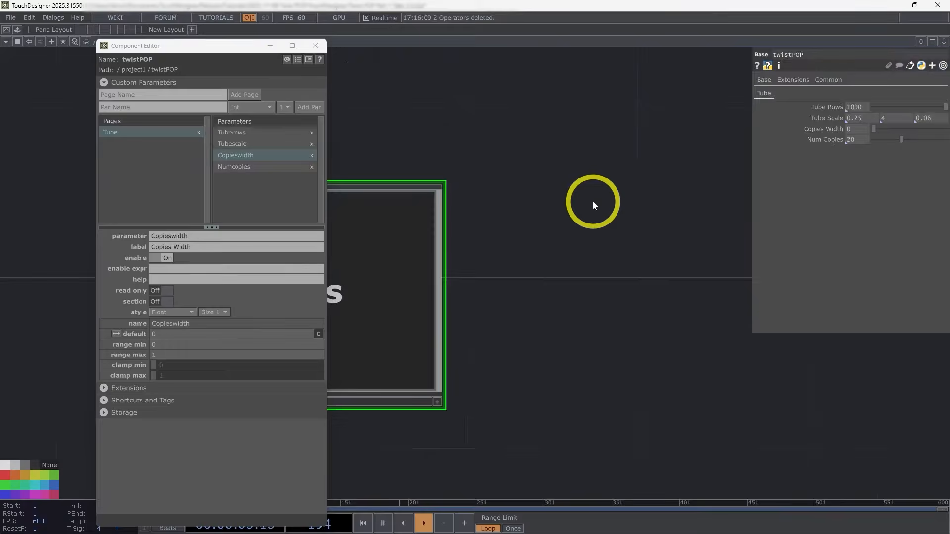
type("3")
left_click(641, 233)
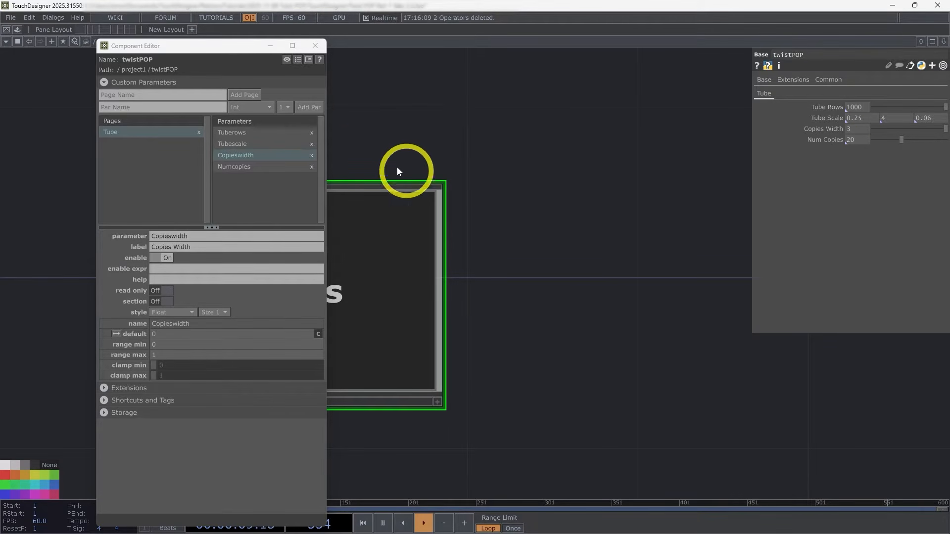
left_click(320, 51)
double_click(393, 236)
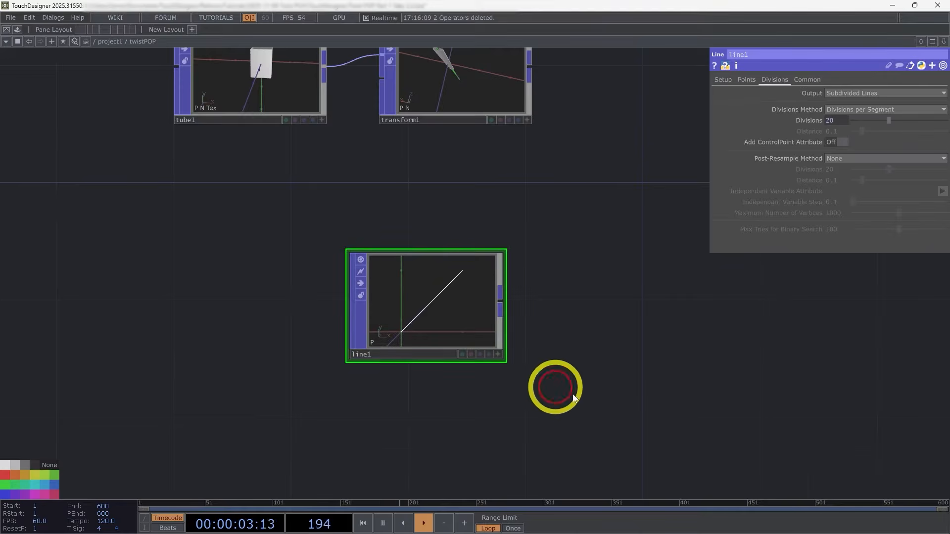
Step: Drive the X position of the Line POP's point 0 with the expression parent().par.Copieswidth / -2
left_click_drag(556, 300, 428, 290)
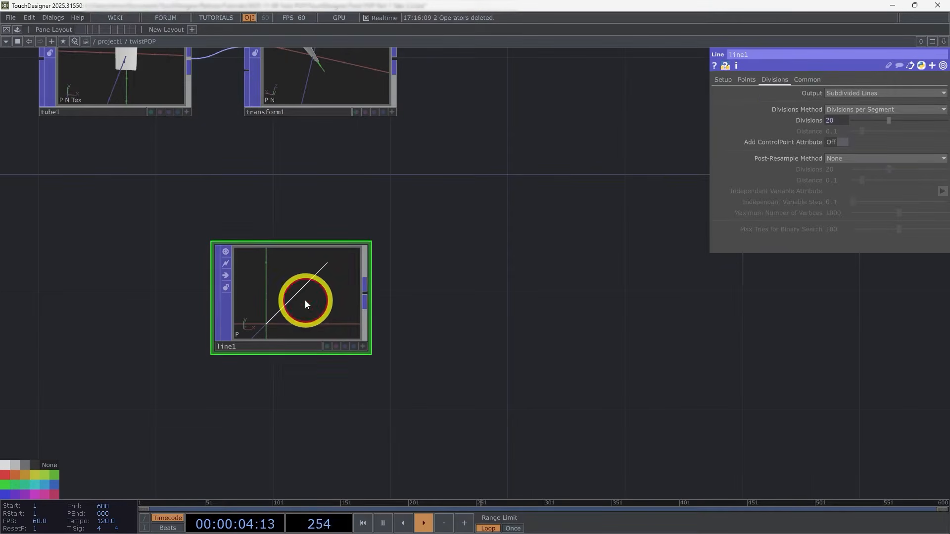
left_click(748, 80)
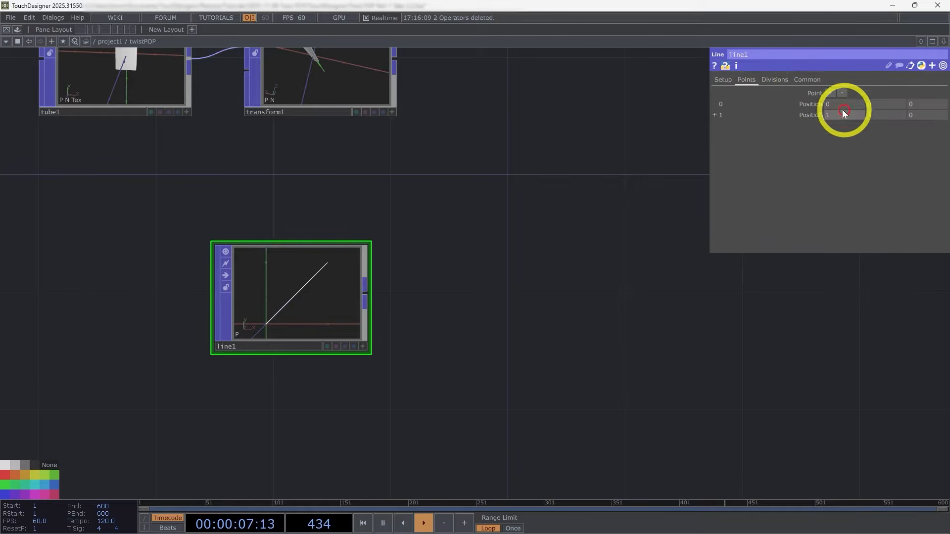
left_click(812, 103)
type("paren")
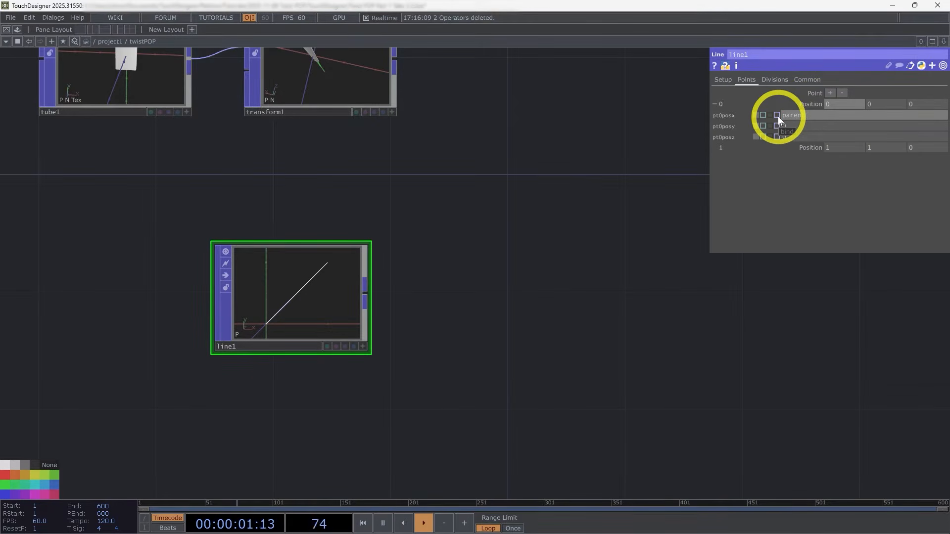
type("t(*).p")
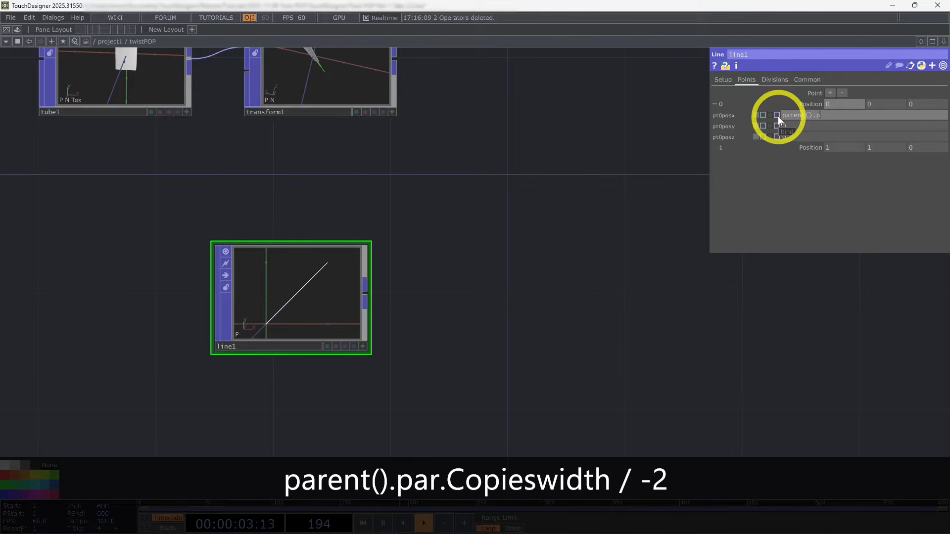
type("ar.Copieswidth / -2")
key("Return")
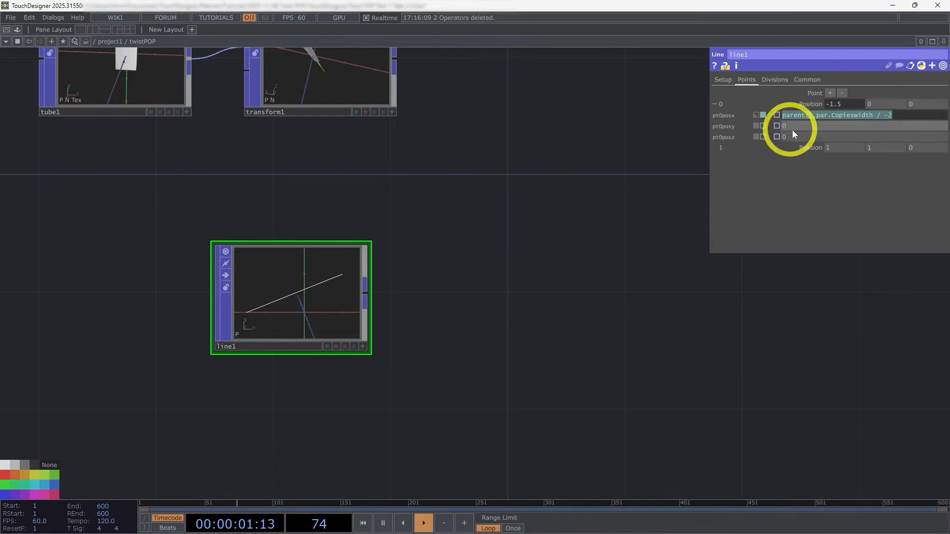
Step: Set the X position of the Line POP's point 1 to parent().par.Copieswidth / 2 and its Y position to 0
left_click(812, 104)
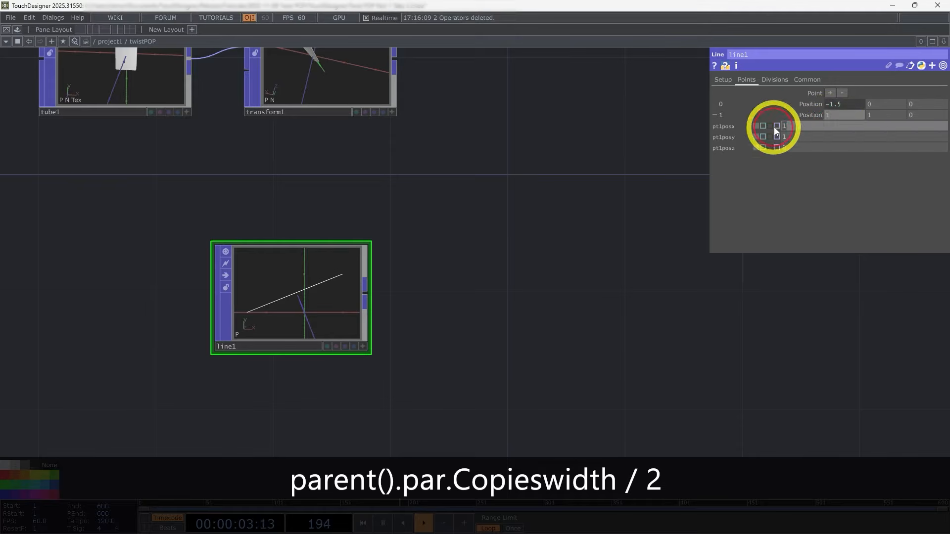
left_click(885, 127)
key("BackSpace")
key("Return")
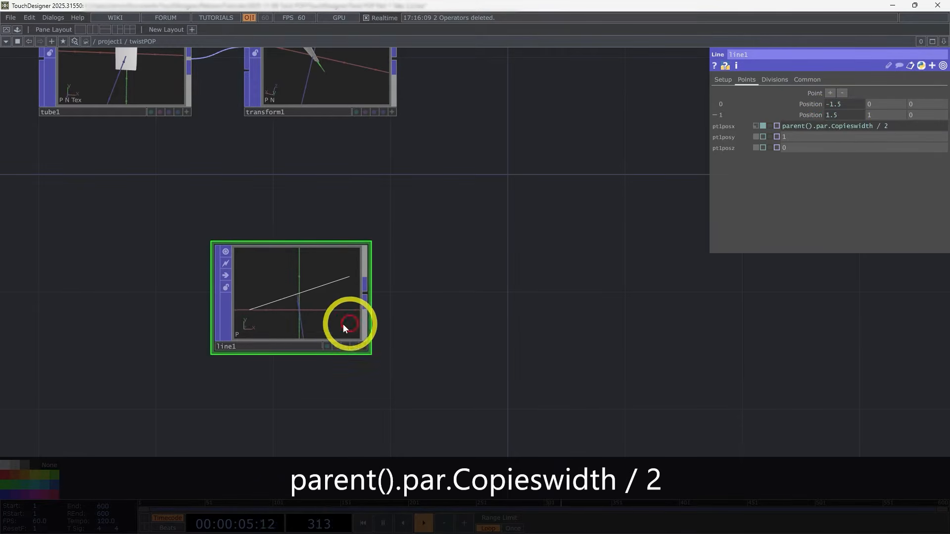
left_click(887, 115)
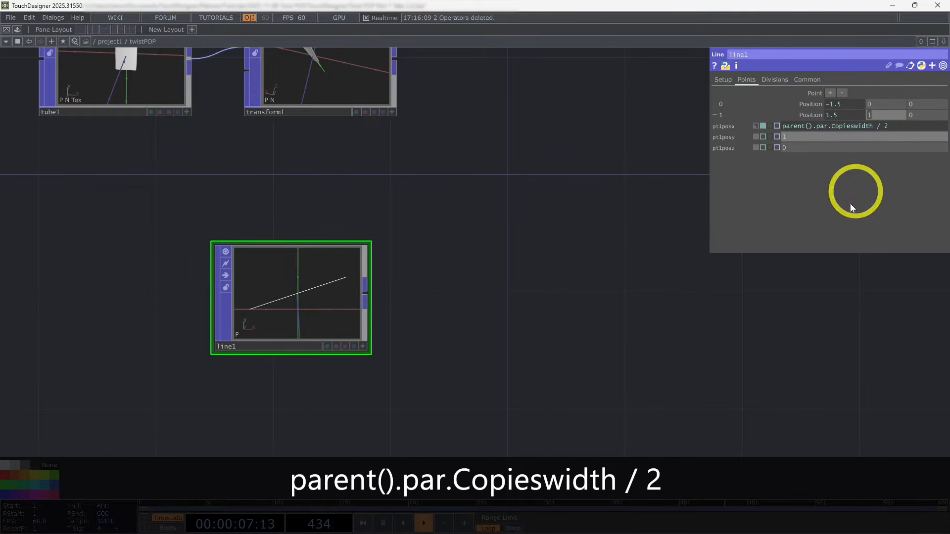
type("0")
key("Return")
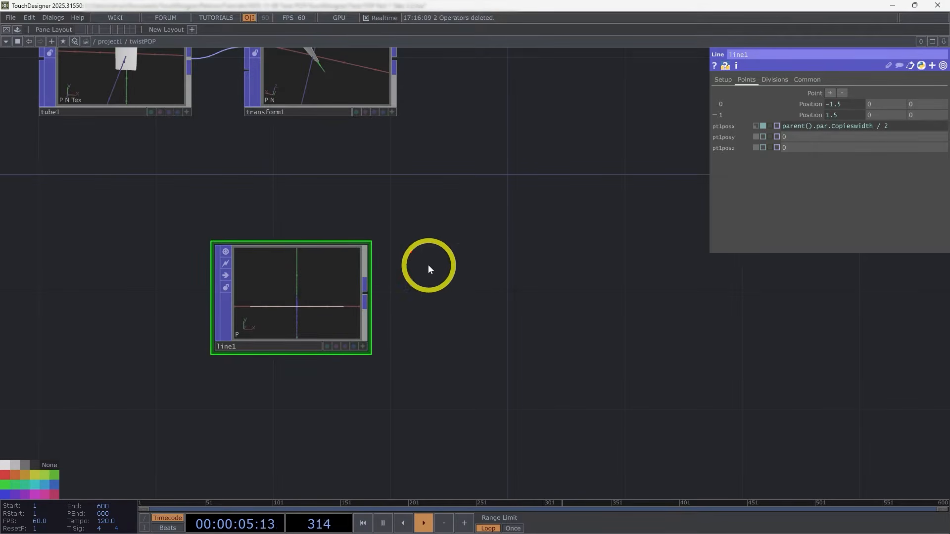
Step: Add a Copy POP after the Transform POP and connect the Line POP to its second input
left_click_drag(417, 246, 412, 289)
scroll(412, 289, "down", 3)
left_click_drag(402, 191, 309, 212)
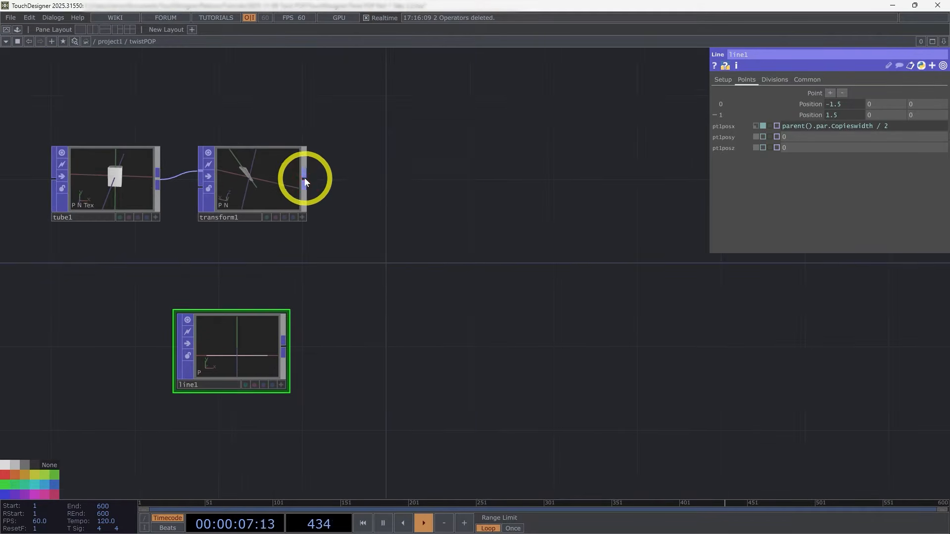
right_click(305, 179)
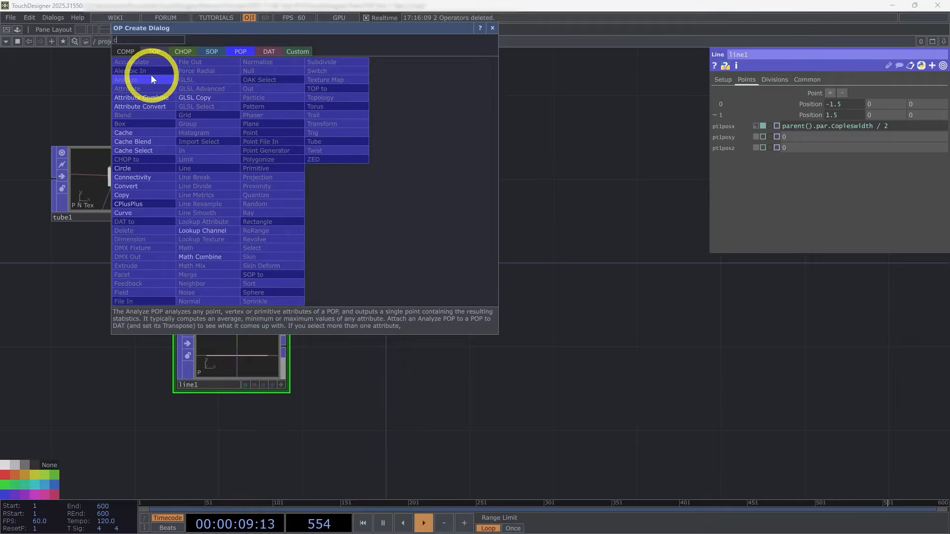
left_click(138, 199)
left_click(446, 154)
left_click_drag(257, 341, 293, 299)
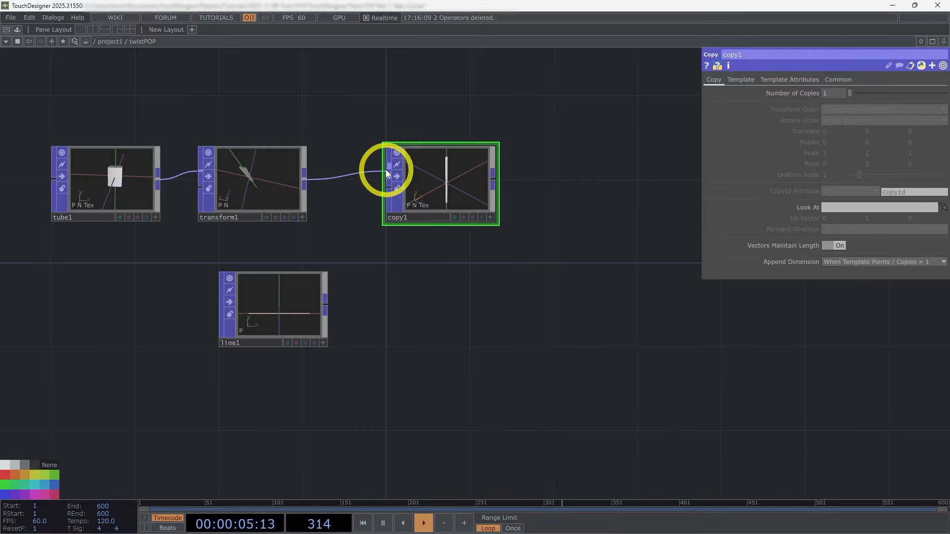
left_click_drag(385, 169, 293, 307)
Step: Examine the copied tubes in the Copy POP's interactive viewer and review the Line POP's point positions
scroll(273, 280, "up", 3)
left_click_drag(455, 269, 262, 343)
scroll(307, 229, "up", 9)
scroll(310, 240, "down", 1)
key("a")
left_click_drag(355, 231, 681, 178)
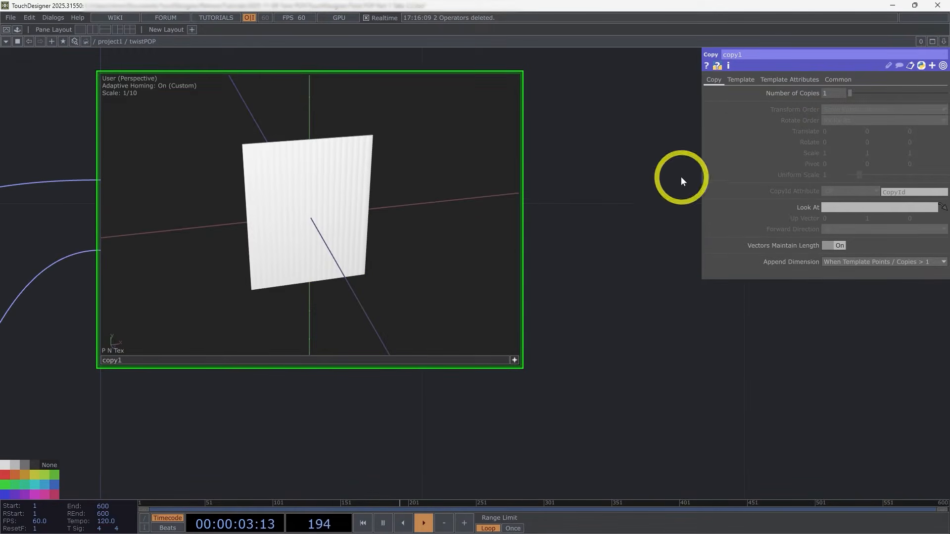
scroll(628, 345, "down", 5)
left_click(231, 411)
scroll(566, 355, "up", 5)
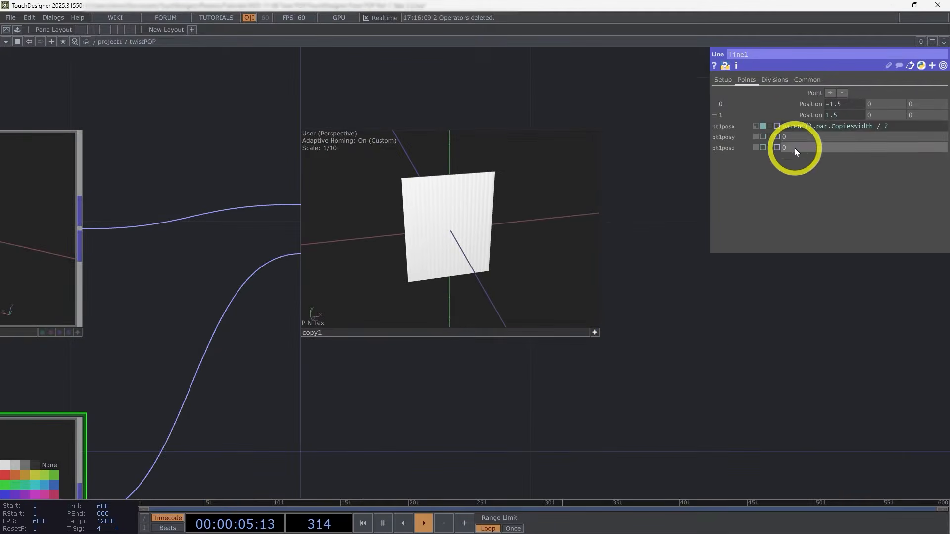
left_click_drag(681, 326, 636, 243)
scroll(637, 243, "down", 5)
left_click(817, 115)
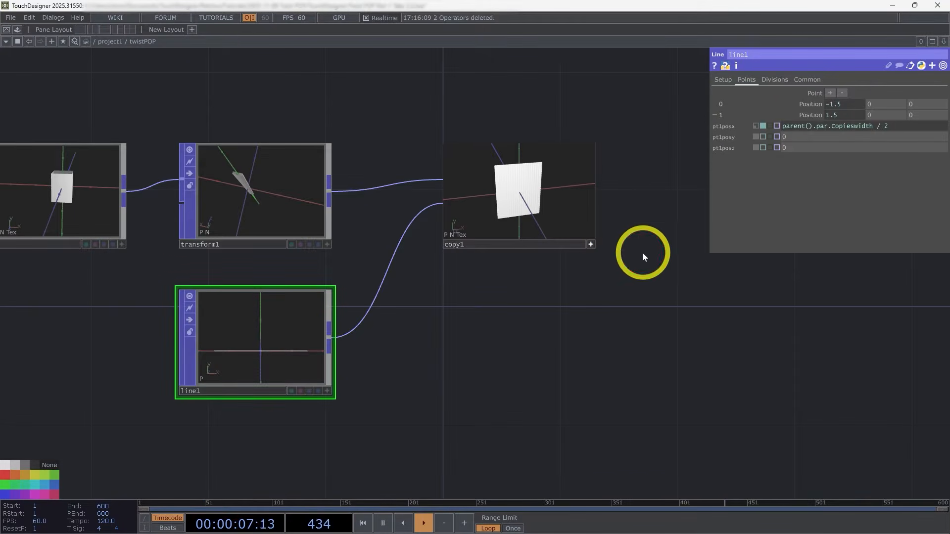
Step: Increase twistPOP's Copies Width to about 3.8 and check the spacing of the copies inside the component
key("u")
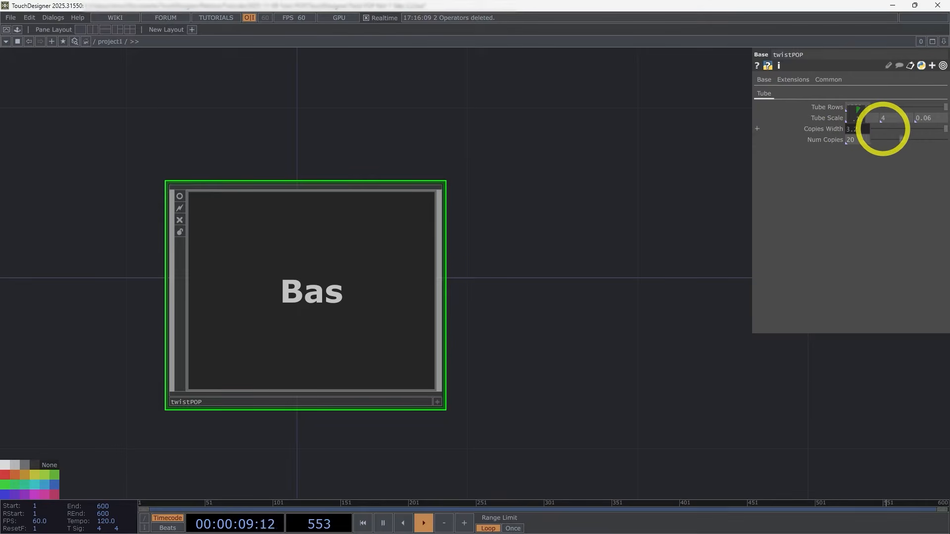
key("i")
scroll(628, 192, "up", 5)
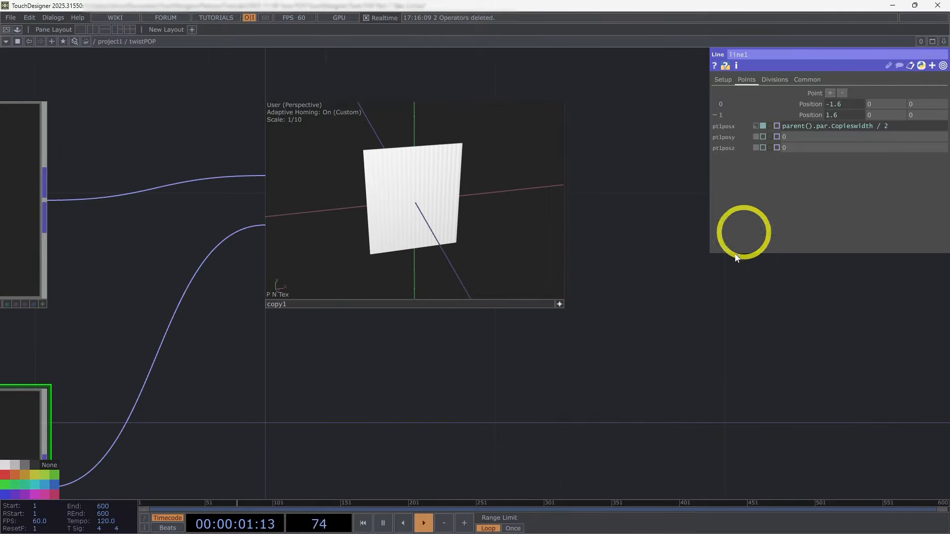
key("u")
left_click_drag(892, 126, 940, 126)
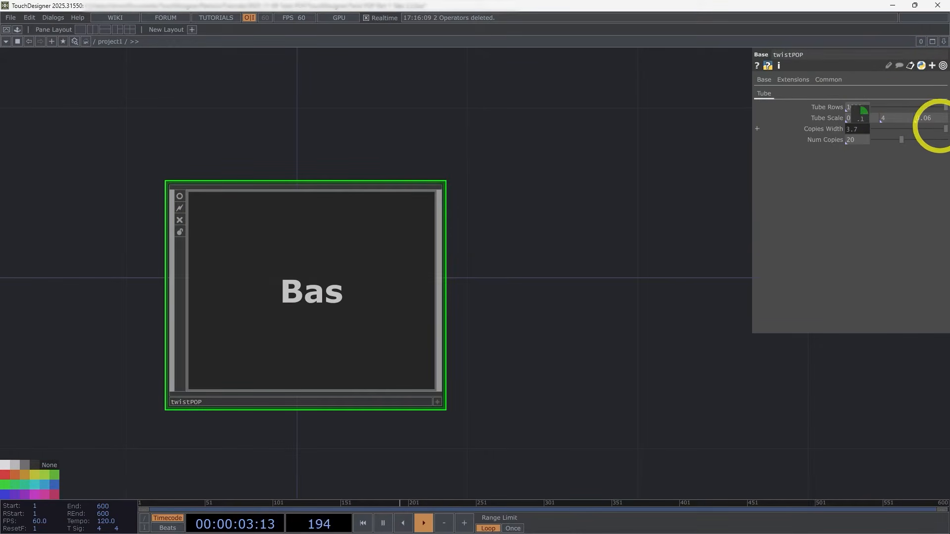
key("i")
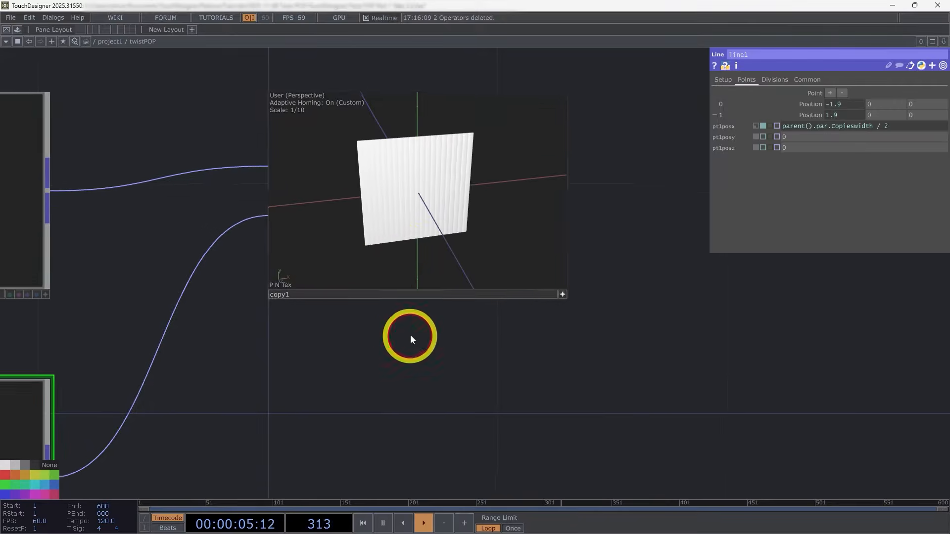
Step: Set the Transform POP's X scale to 0.15 to leave gaps between the copied tubes
scroll(411, 335, "down", 3)
left_click(156, 284)
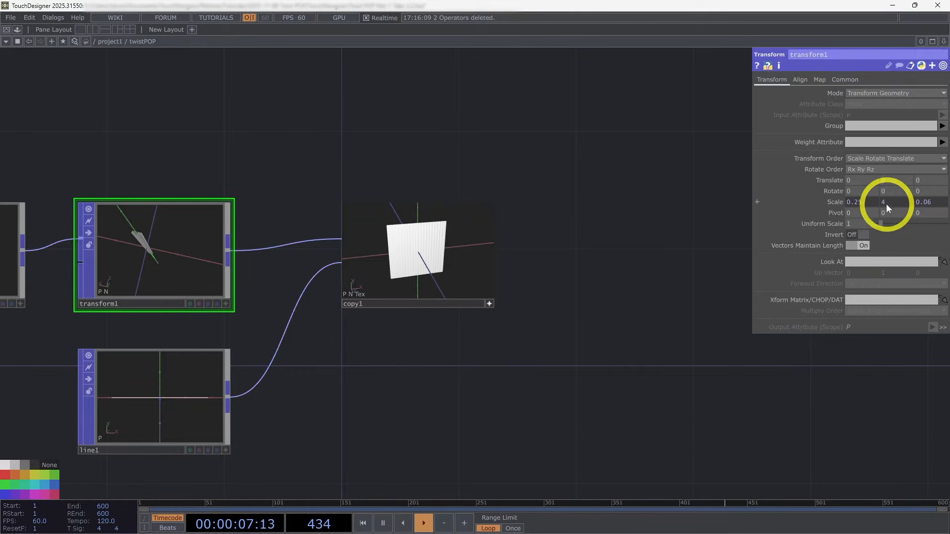
middle_click_drag(868, 201, 854, 201)
scroll(431, 241, "up", 5)
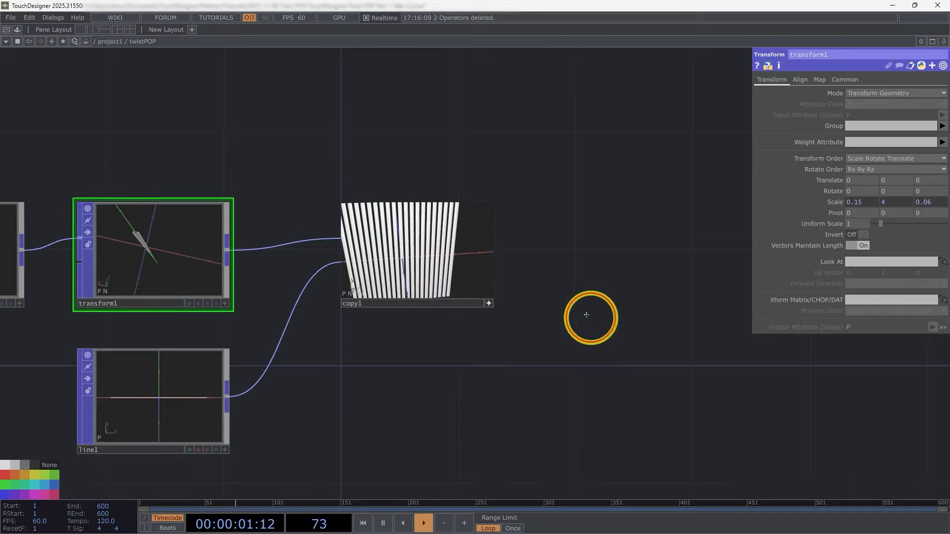
left_click_drag(587, 315, 511, 289)
Step: Add a Geometry COMP fed by the Copy POP's output and place it well beyond the Copy POP
scroll(431, 257, "down", 4)
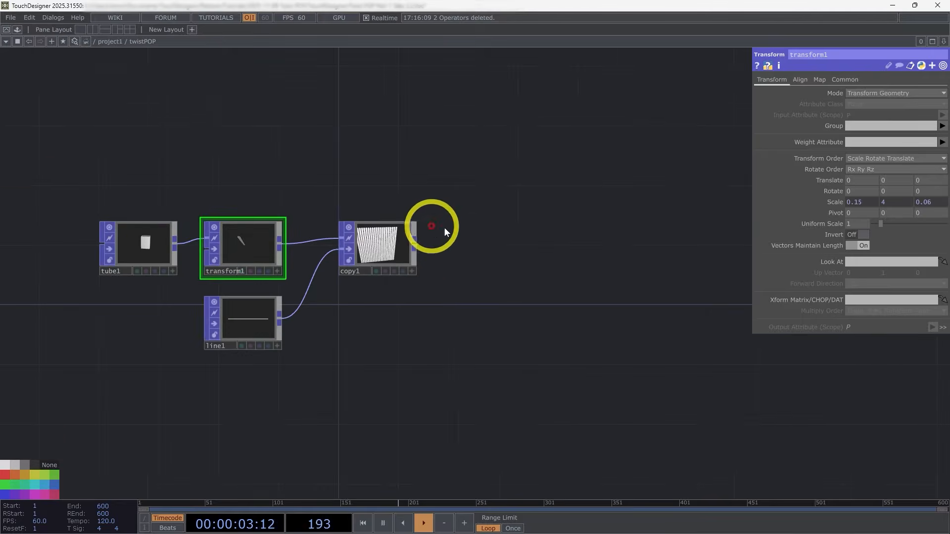
left_click_drag(283, 330, 226, 345)
scroll(306, 305, "up", 2)
left_click_drag(462, 314, 403, 327)
scroll(403, 326, "down", 2)
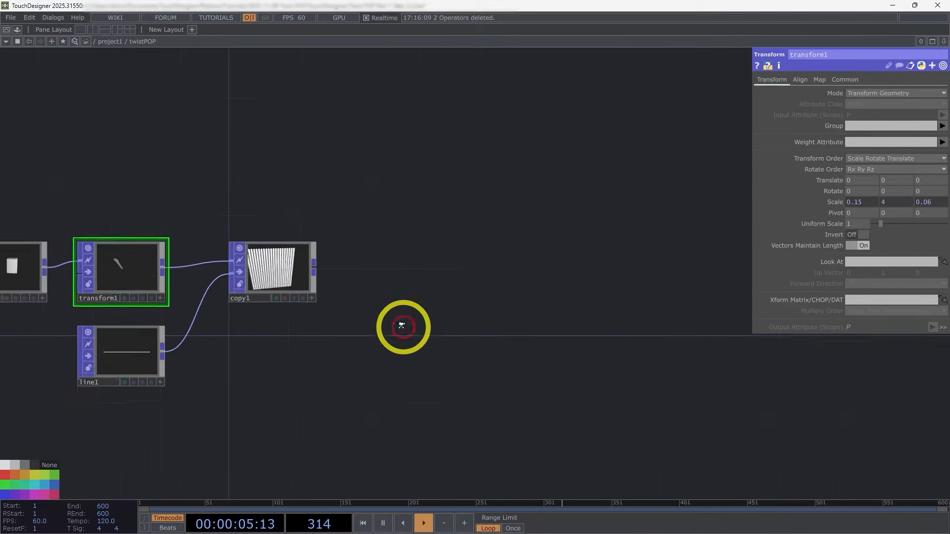
left_click(319, 272)
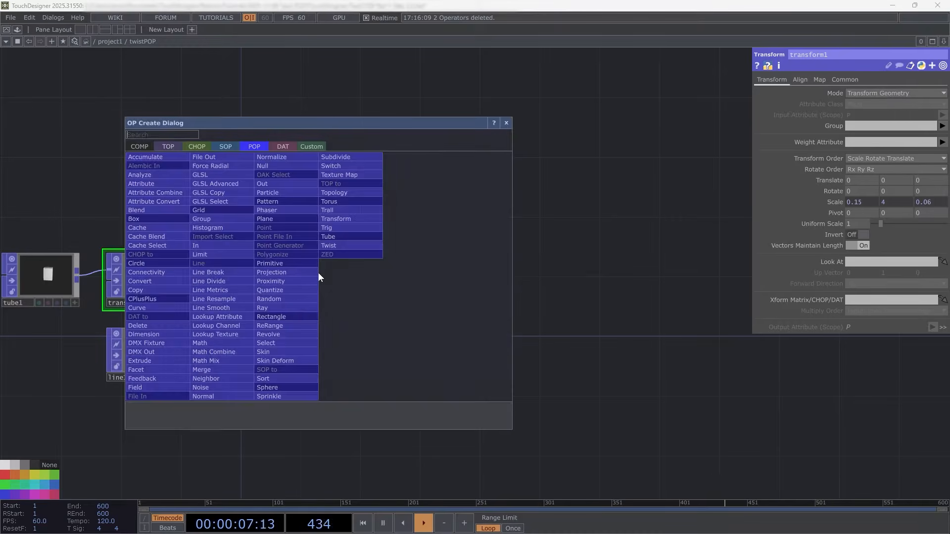
left_click(140, 145)
type("ge")
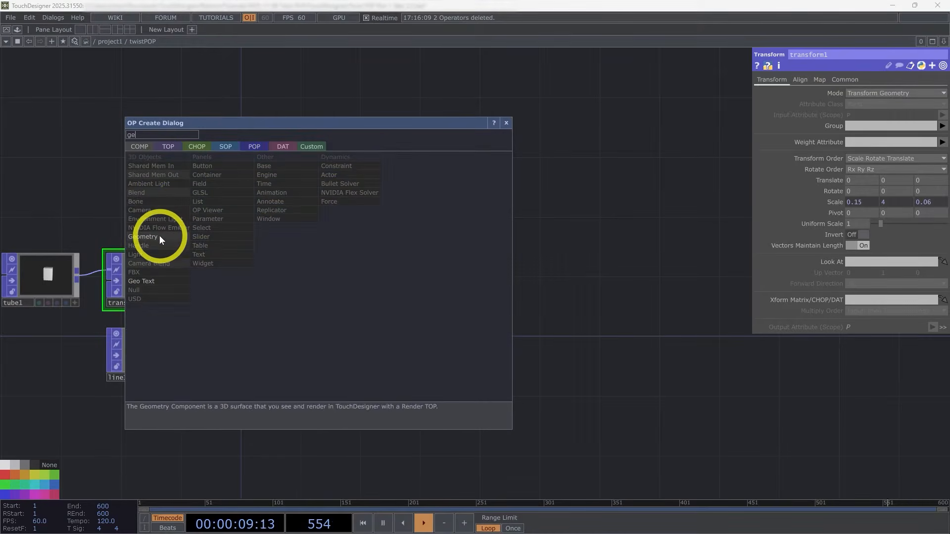
left_click(159, 235)
left_click(680, 274)
left_click_drag(626, 374, 487, 391)
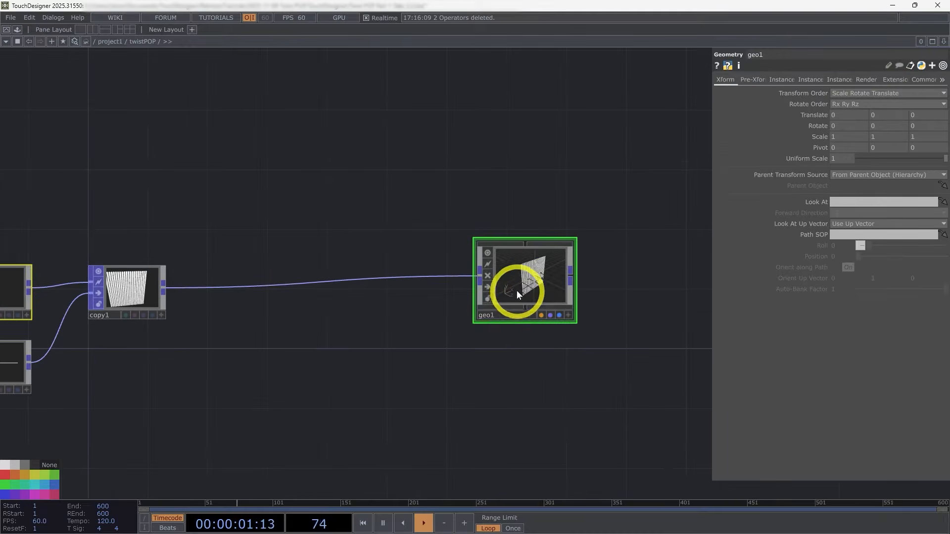
left_click_drag(529, 299, 553, 297)
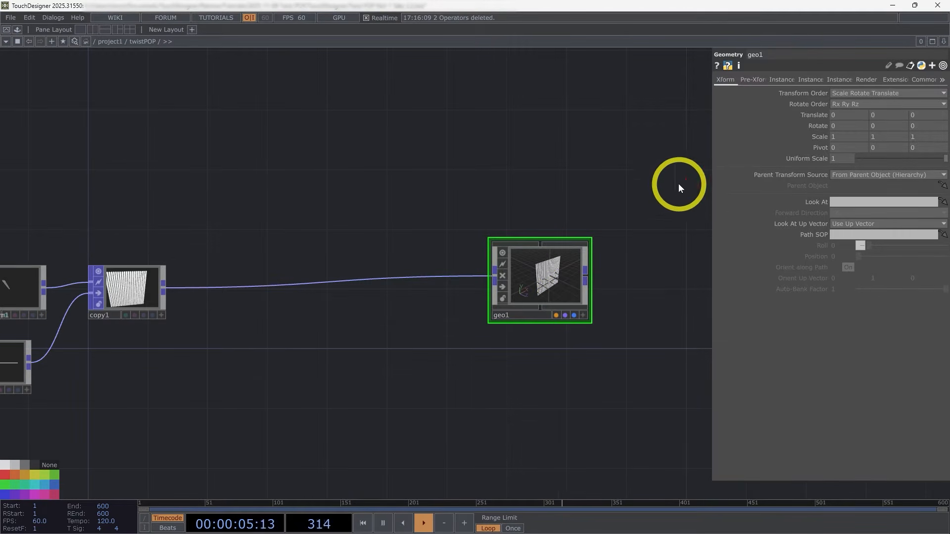
Step: Split the pane left/right, switch the new pane to a Geometry Viewer, and narrow it to about a third of the width
left_click(944, 41)
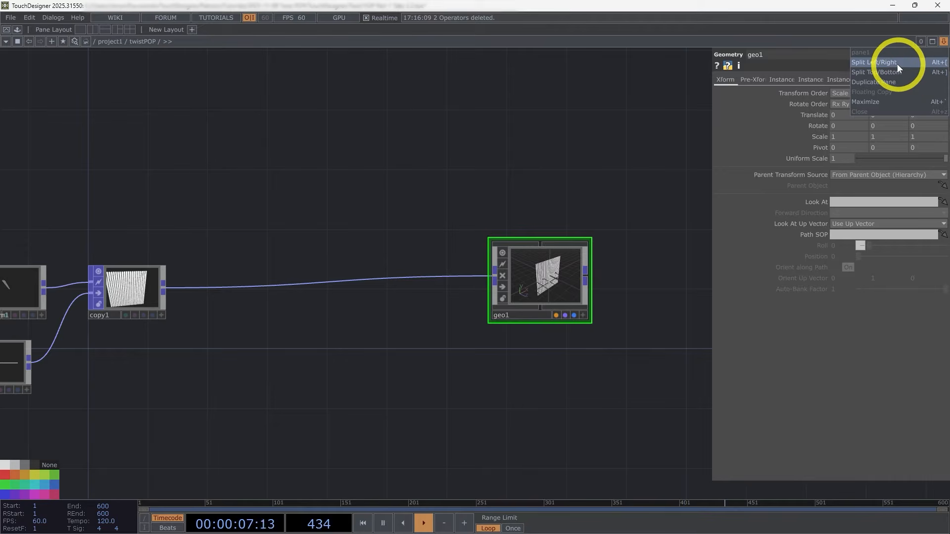
left_click(898, 62)
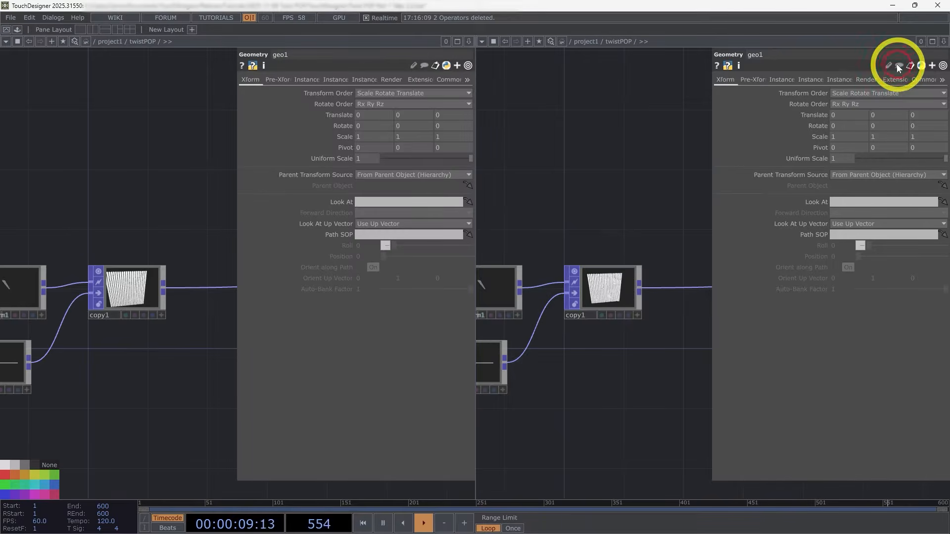
left_click(482, 42)
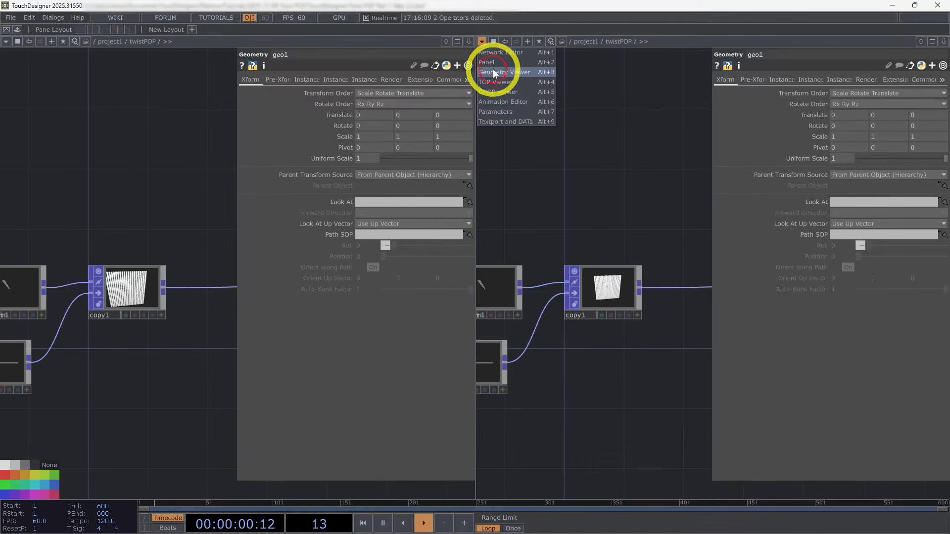
left_click(532, 72)
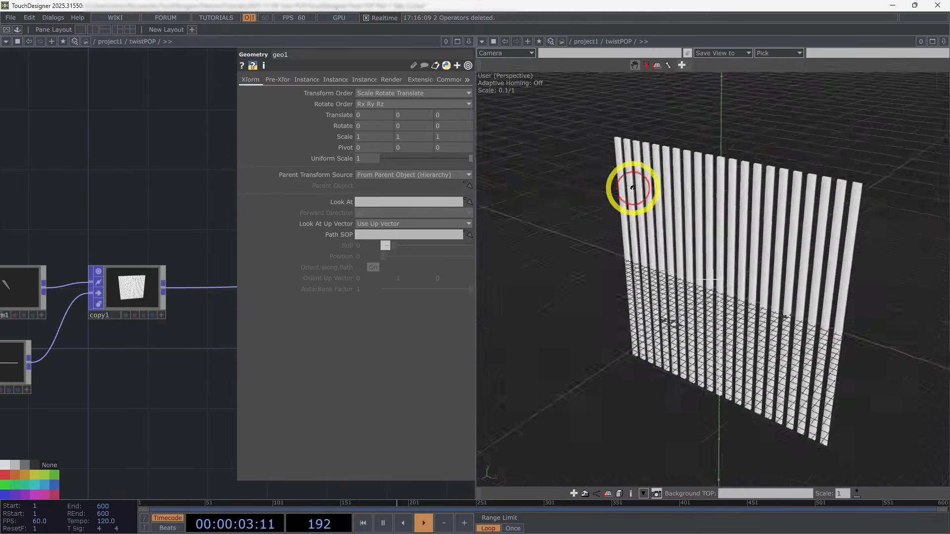
left_click_drag(477, 307, 619, 297)
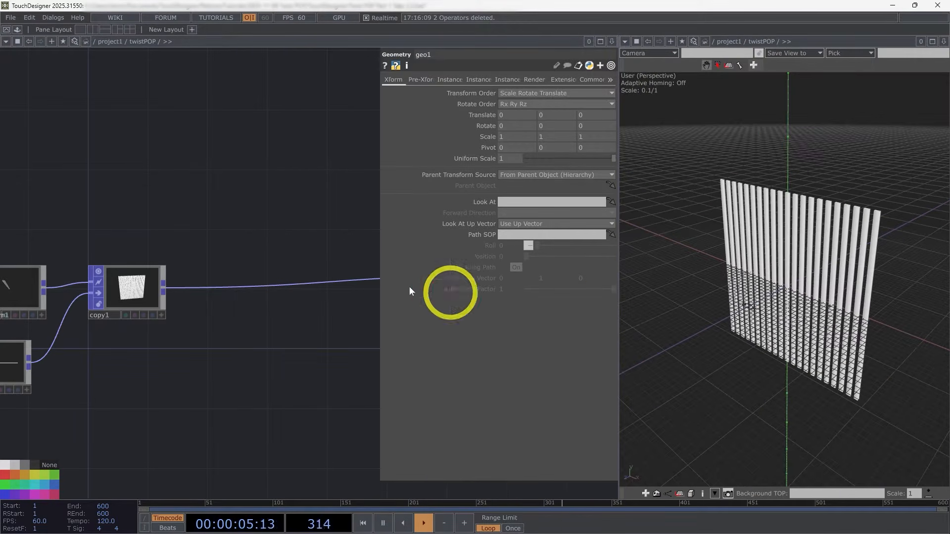
Step: Hide the parameters and move the Geometry COMP farther away from the Copy POP to leave room for more operators
key("p")
scroll(337, 195, "down", 5)
left_click_drag(404, 347, 317, 362)
left_click_drag(384, 253, 542, 258)
left_click_drag(465, 318, 545, 331)
left_click_drag(799, 238, 870, 255)
Step: Insert a Twist POP on the connection between the Copy POP and the Geometry COMP
left_click(246, 262)
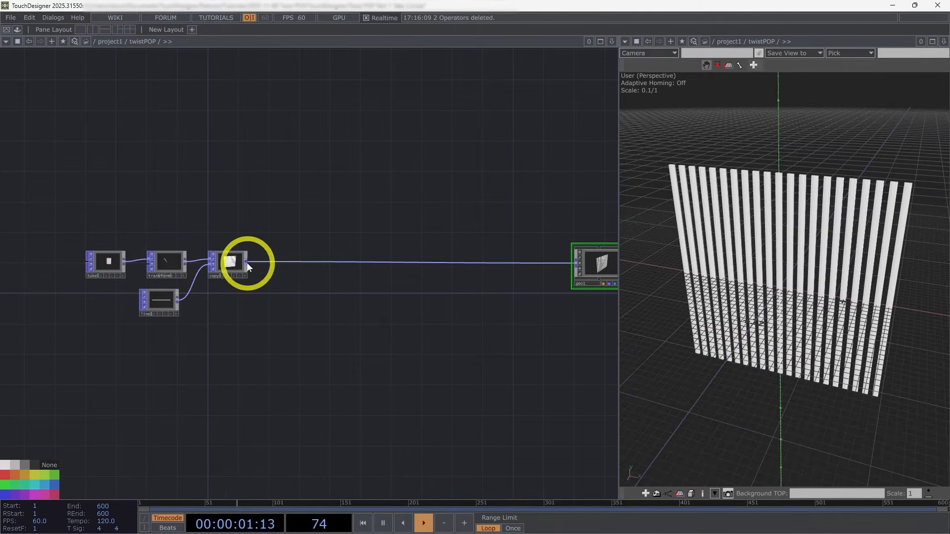
type("t")
left_click(272, 236)
left_click(328, 259)
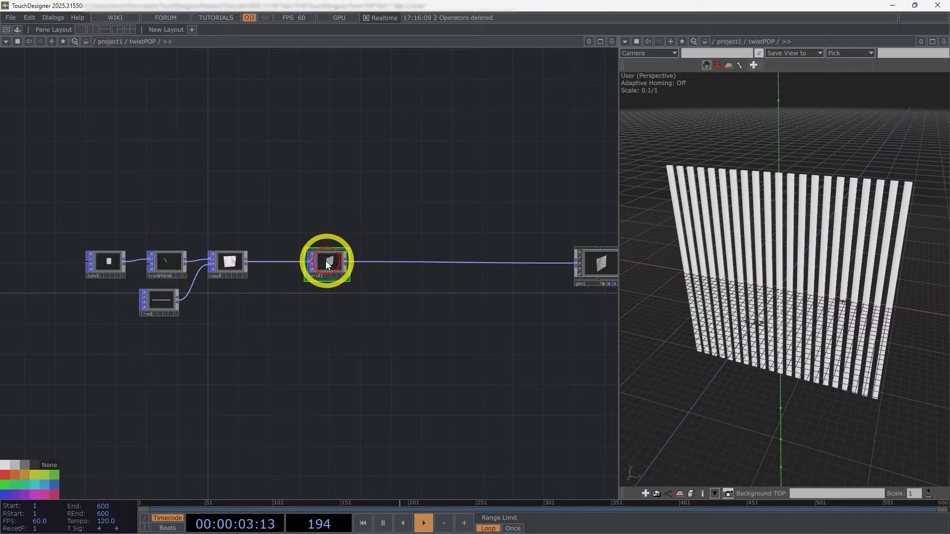
Step: Set the Twist POP's Primary Axis to Y Axis and its Strength to 116, and inspect the result in the Geometry Viewer
scroll(327, 266, "up", 5)
scroll(327, 267, "up", 5)
key("p")
left_click_drag(494, 305, 426, 303)
left_click(490, 148)
left_click(488, 164)
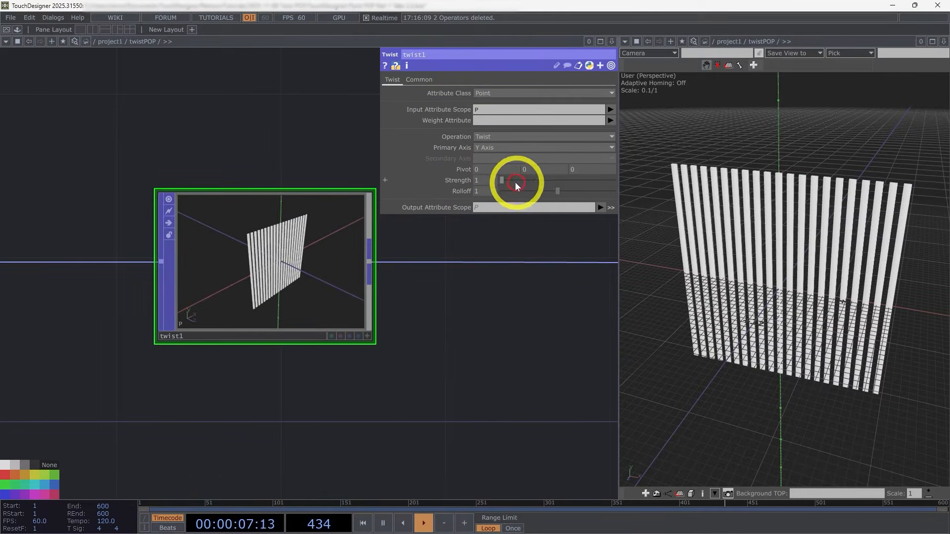
left_click_drag(506, 184, 538, 179)
left_click_drag(662, 245, 769, 258)
Step: Compare the Copy POP's straight tubes with the Twist POP's output in their node viewers
scroll(477, 379, "down", 3)
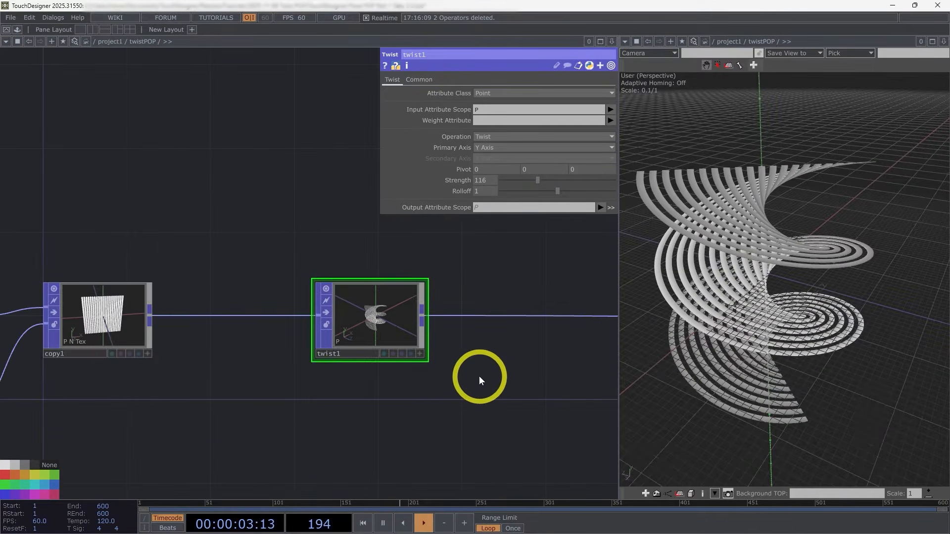
scroll(352, 367, "down", 2)
scroll(427, 361, "up", 10)
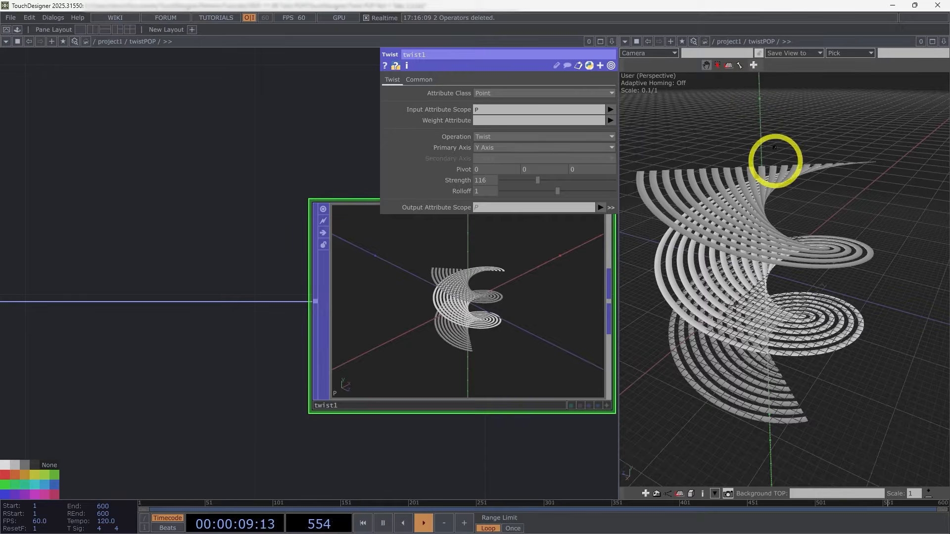
scroll(321, 396, "down", 3)
left_click_drag(240, 404, 384, 372)
scroll(257, 342, "up", 5)
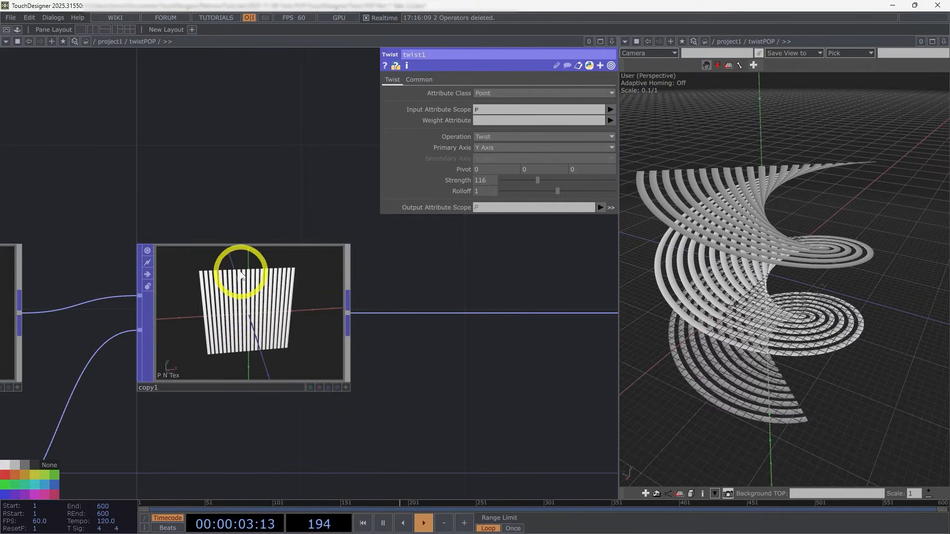
scroll(265, 311, "down", 4)
left_click_drag(416, 364, 349, 346)
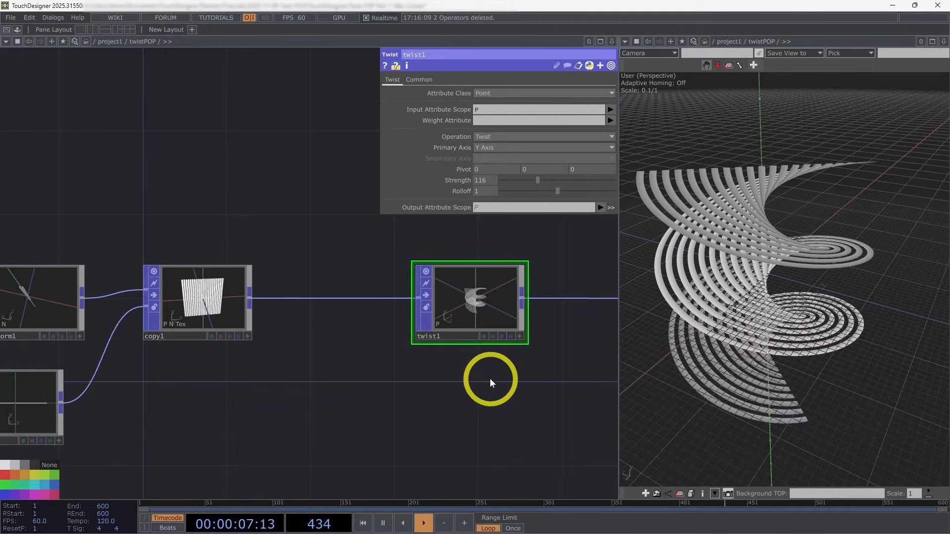
scroll(445, 411, "down", 3)
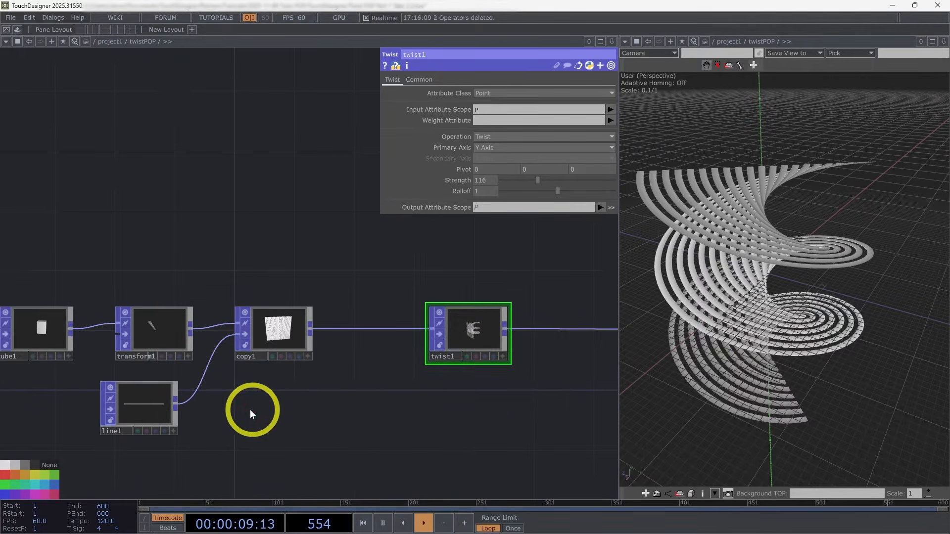
Step: Line up the Line POP beneath the Transform POP and trace the chain through the Copy POP to the Twist POP
left_click_drag(138, 409, 155, 435)
scroll(155, 445, "up", 2)
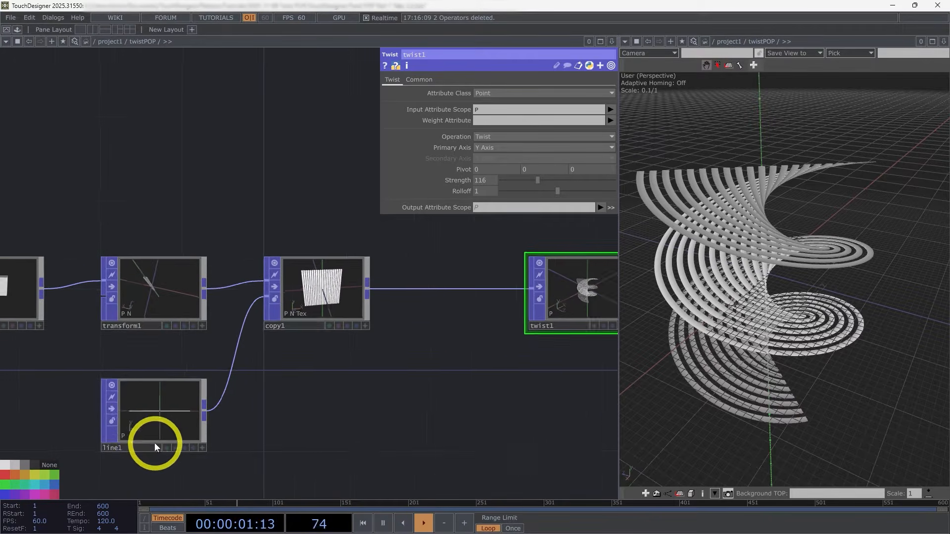
left_click_drag(394, 417, 221, 460)
left_click_drag(450, 436, 463, 410)
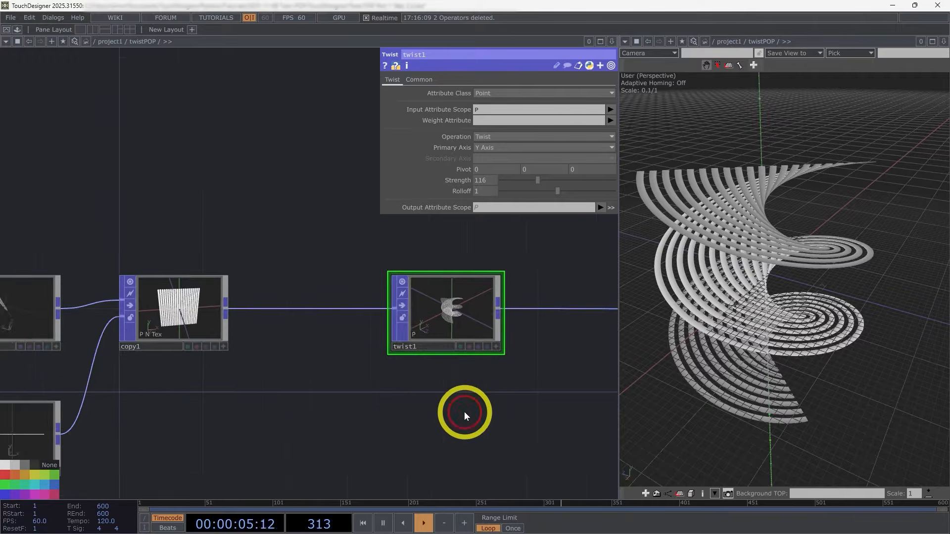
scroll(465, 416, "down", 2)
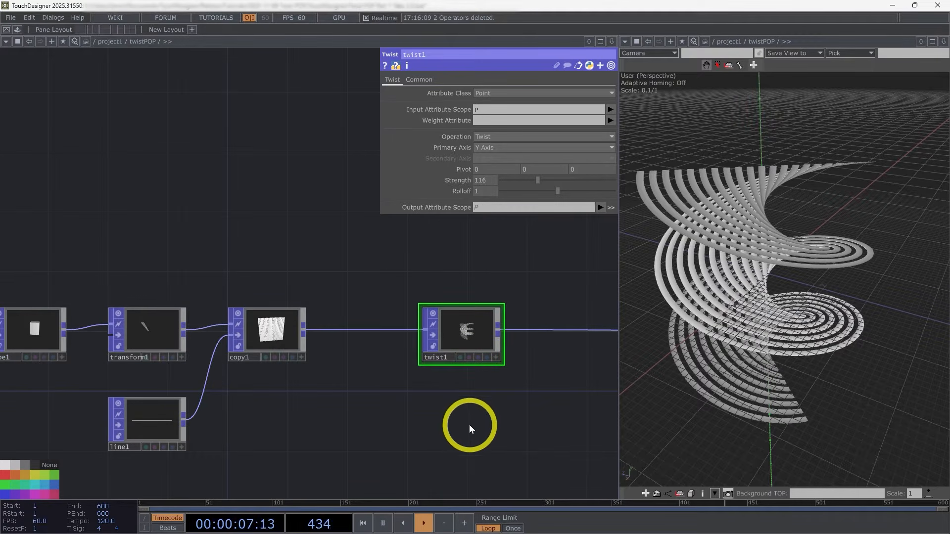
left_click_drag(386, 413, 459, 381)
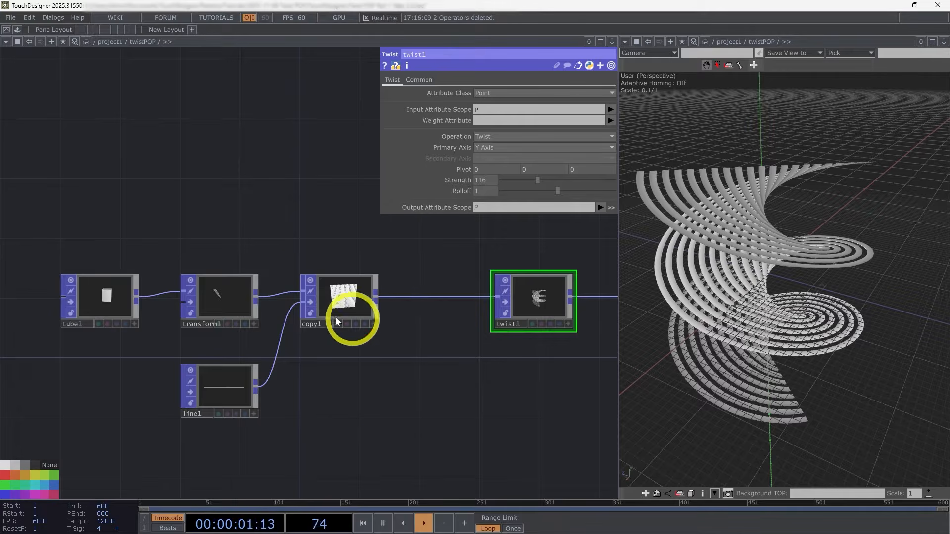
left_click_drag(587, 397, 379, 389)
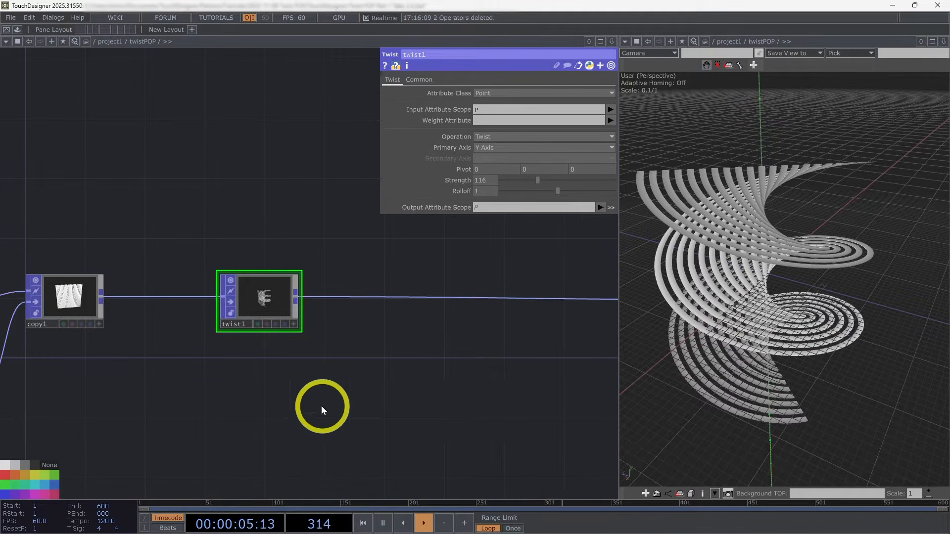
left_click_drag(297, 374, 314, 379)
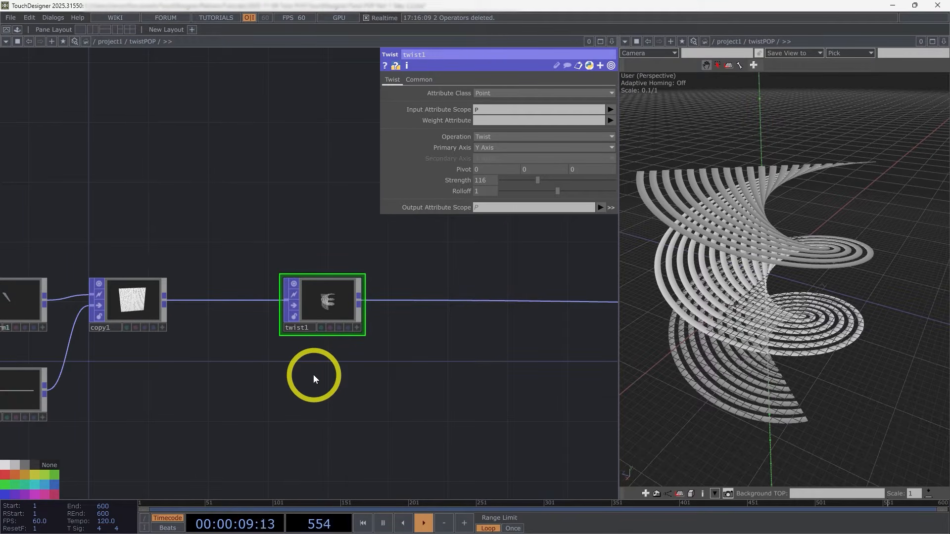
scroll(204, 322, "up", 8)
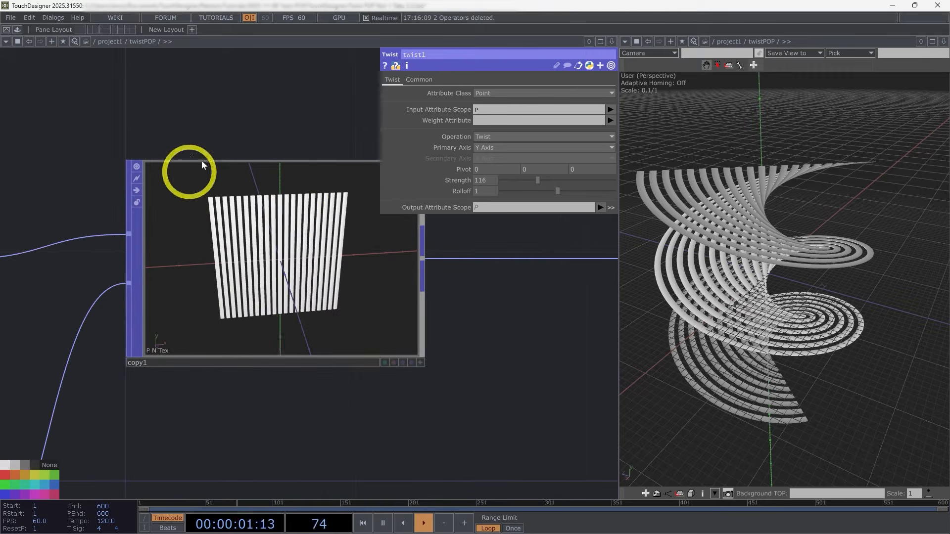
scroll(312, 291, "down", 5)
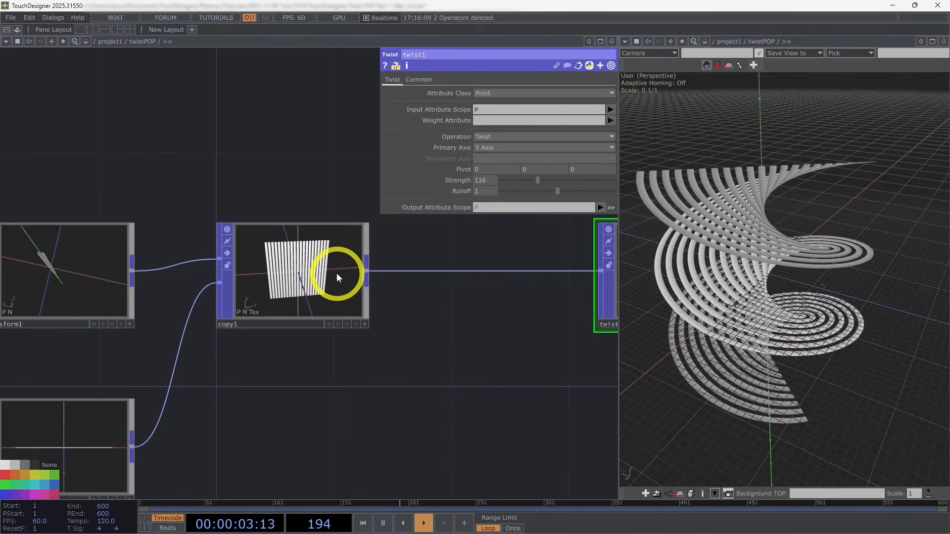
scroll(304, 377, "down", 6)
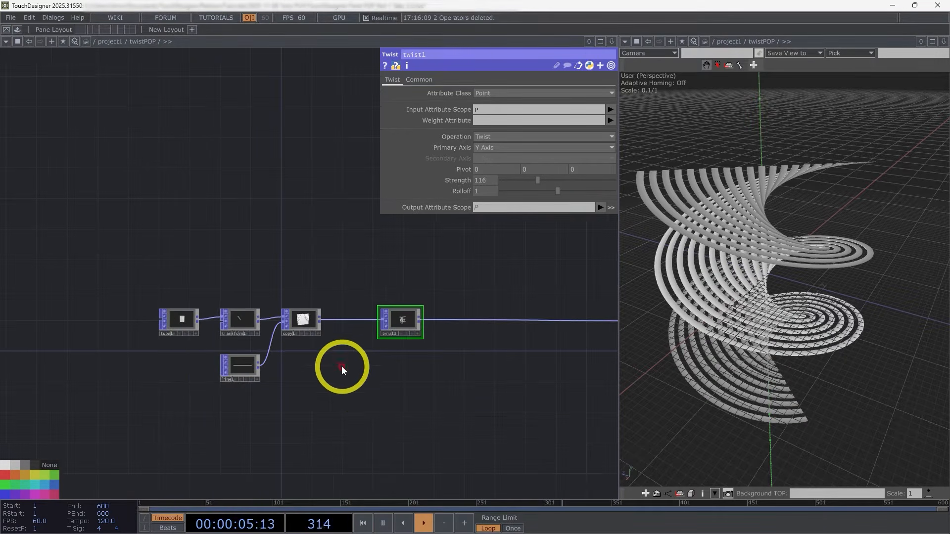
scroll(356, 386, "up", 2)
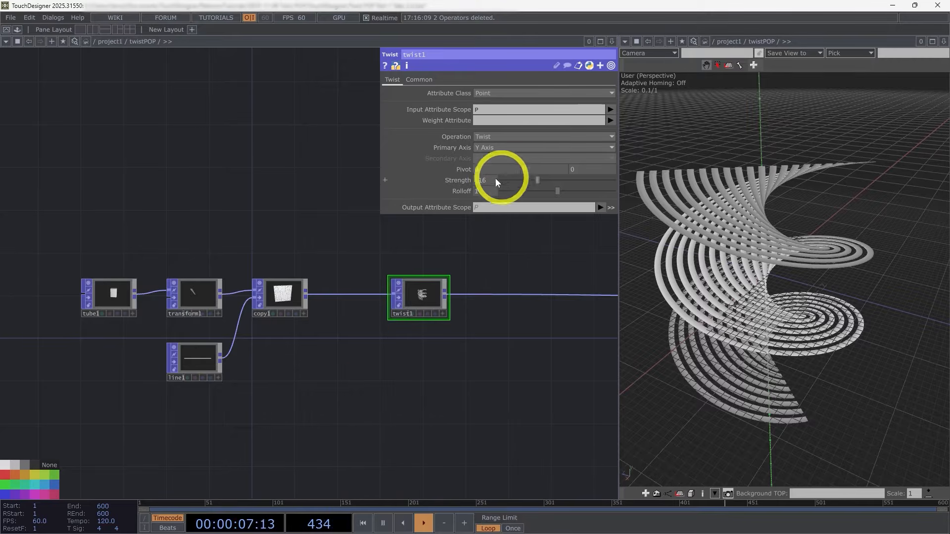
Step: Move the Line POP farther from the Copy POP and review the Copy POP's Template Attributes and Template parameters
left_click_drag(329, 345, 400, 342)
left_click_drag(258, 362, 366, 291)
middle_click(170, 379)
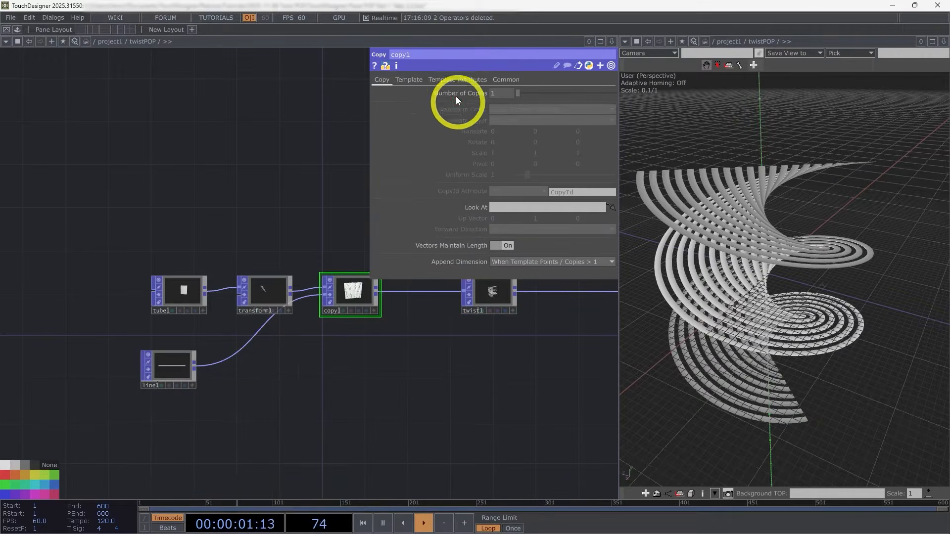
left_click(470, 80)
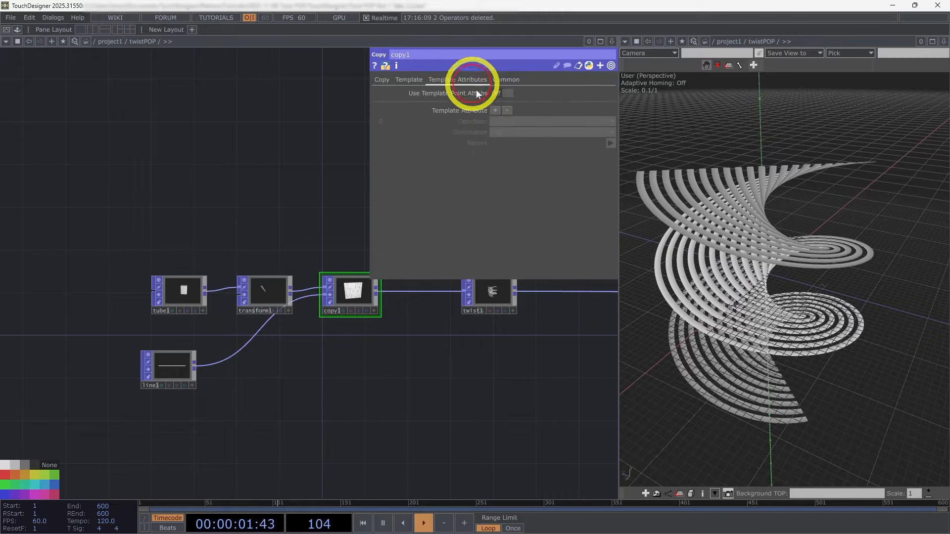
left_click(399, 82)
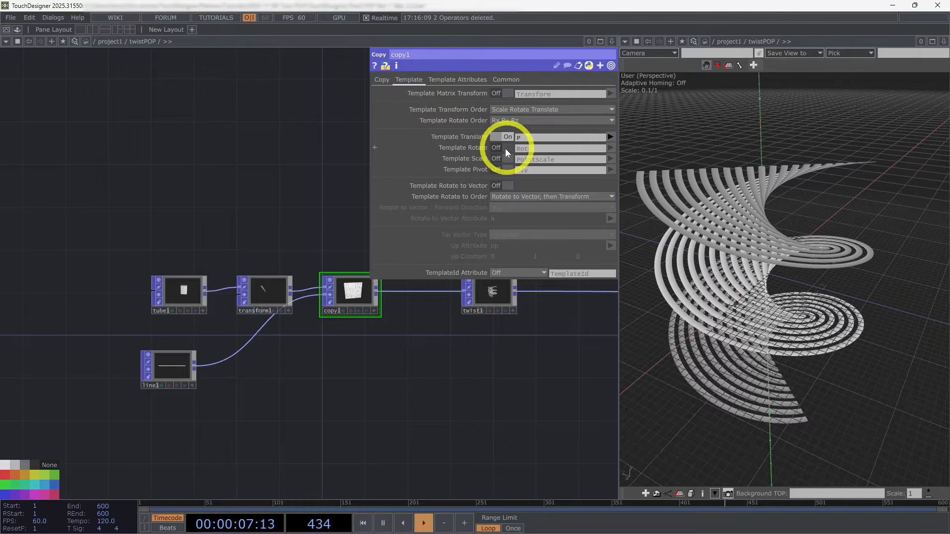
left_click_drag(390, 367, 415, 353)
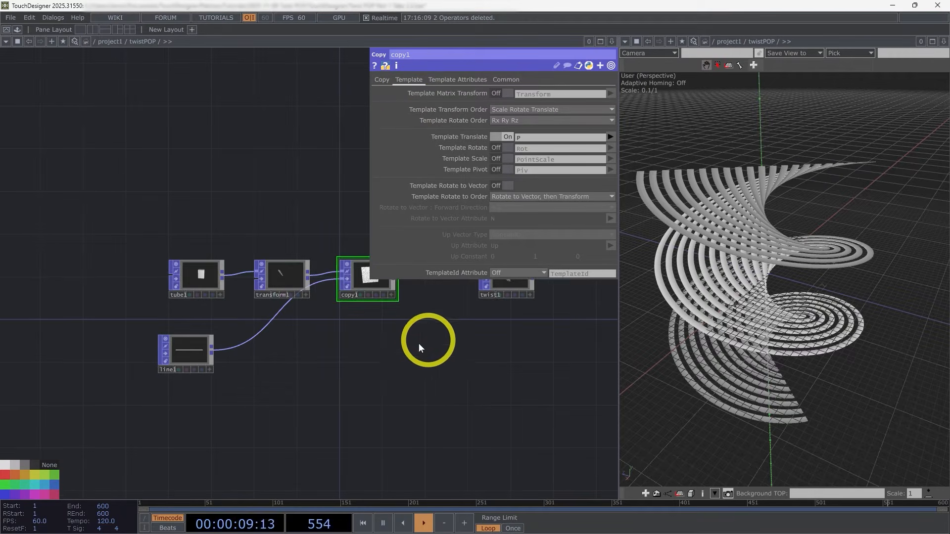
Step: Insert an Attribute POP between the Line POP and the Copy POP and show its parameters
scroll(233, 378, "up", 3)
left_click(179, 350)
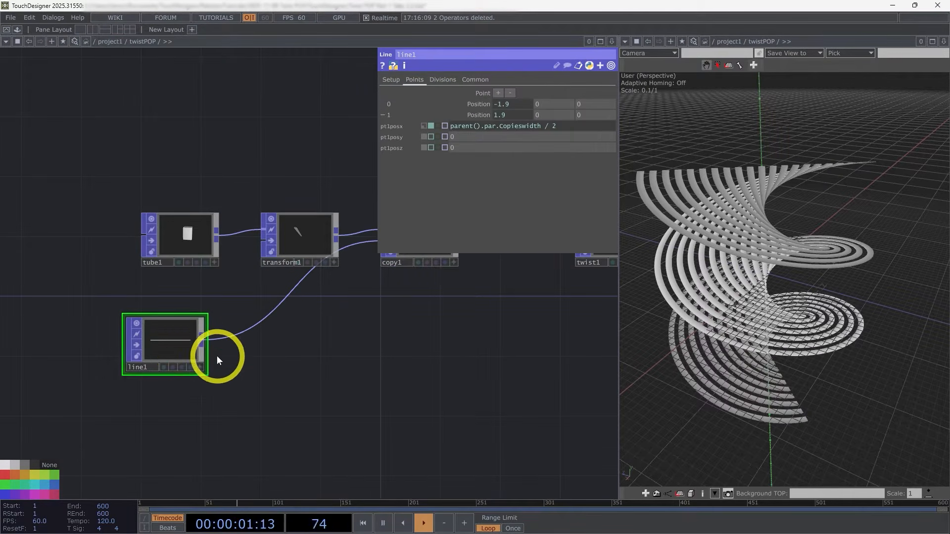
key("p")
scroll(209, 355, "up", 2)
right_click(218, 333)
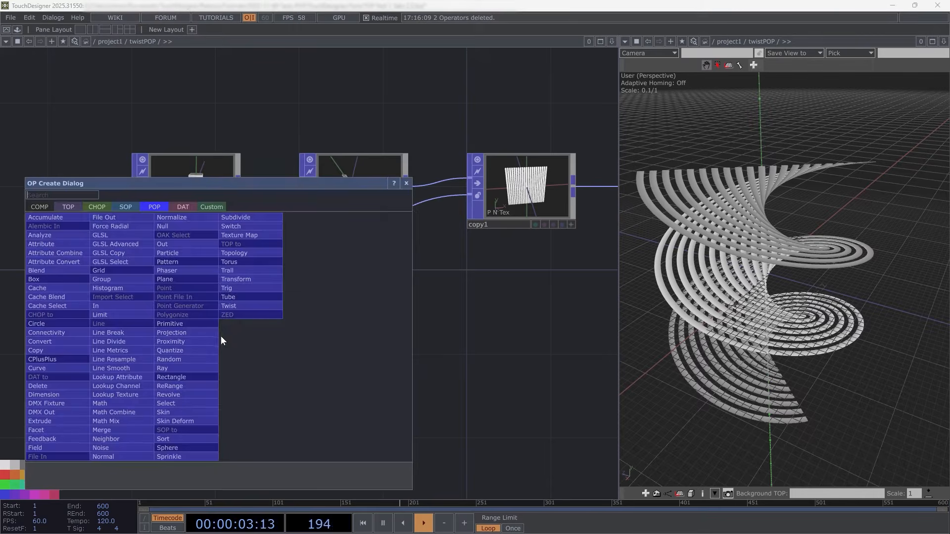
left_click(46, 244)
left_click(350, 344)
key("p")
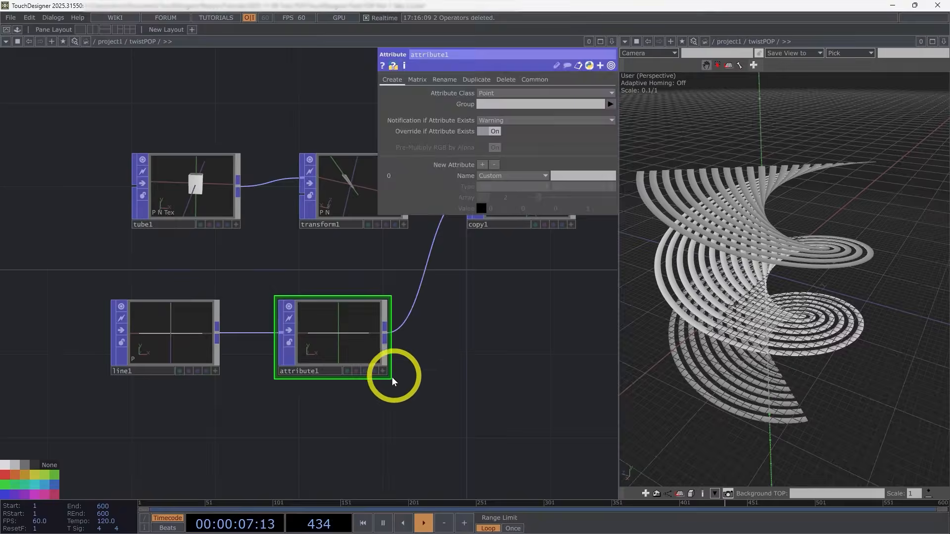
Step: Configure the Attribute POP to duplicate the P attribute under the new name Translate
left_click_drag(517, 336, 460, 343)
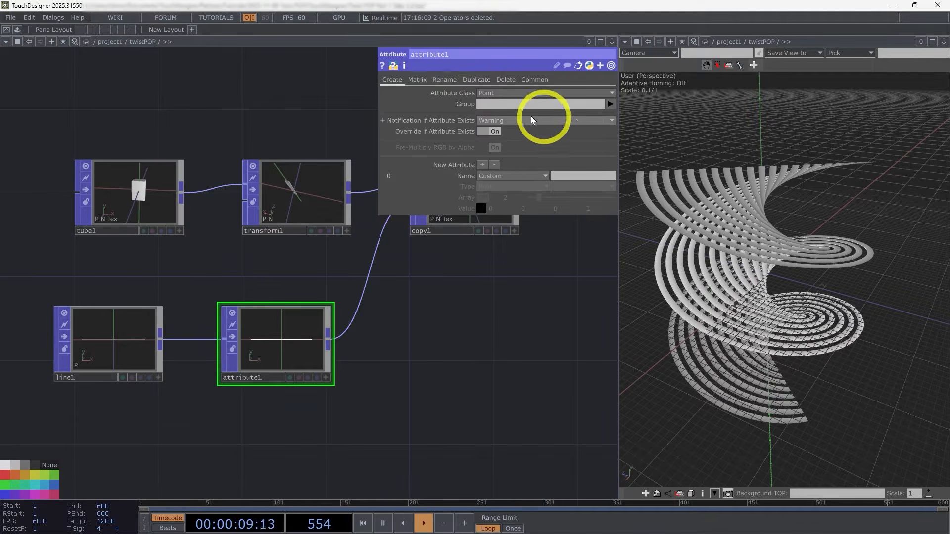
left_click(476, 80)
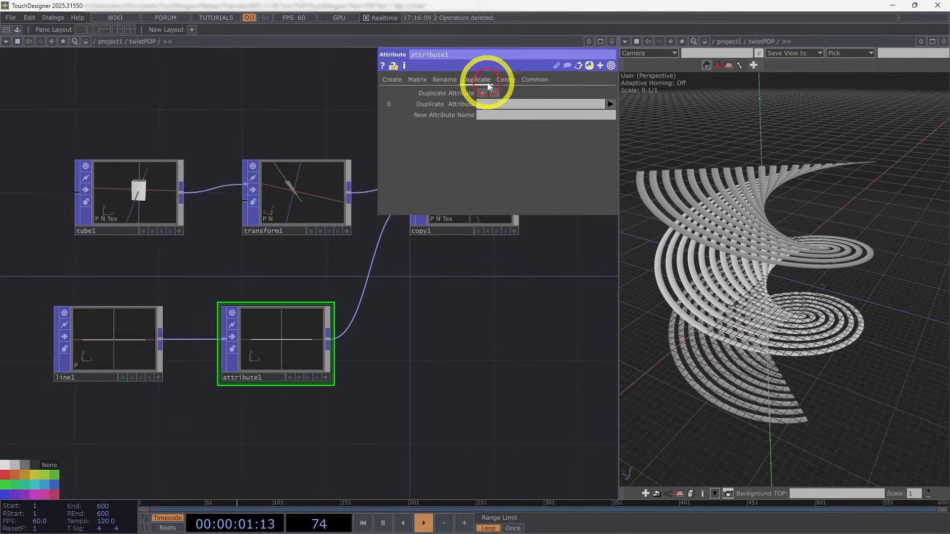
left_click_drag(516, 334, 506, 312)
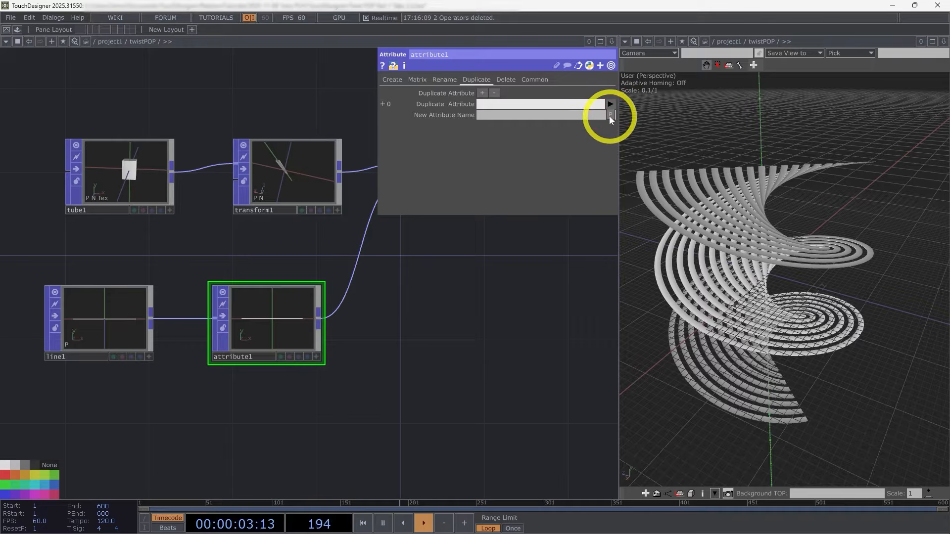
left_click(610, 116)
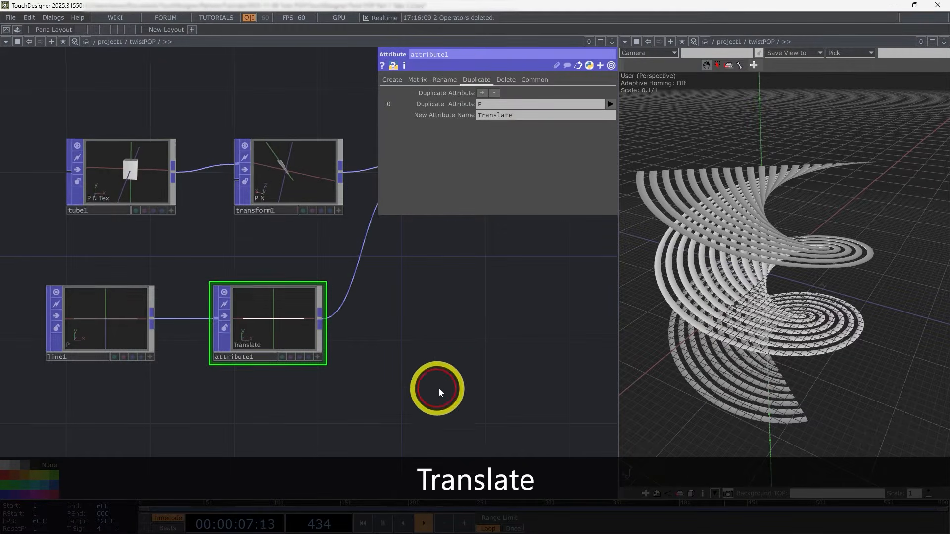
Step: Show the Copy POP's Template parameters and turn off Template Translate
left_click_drag(487, 342, 404, 374)
left_click(321, 206)
scroll(326, 203, "up", 6)
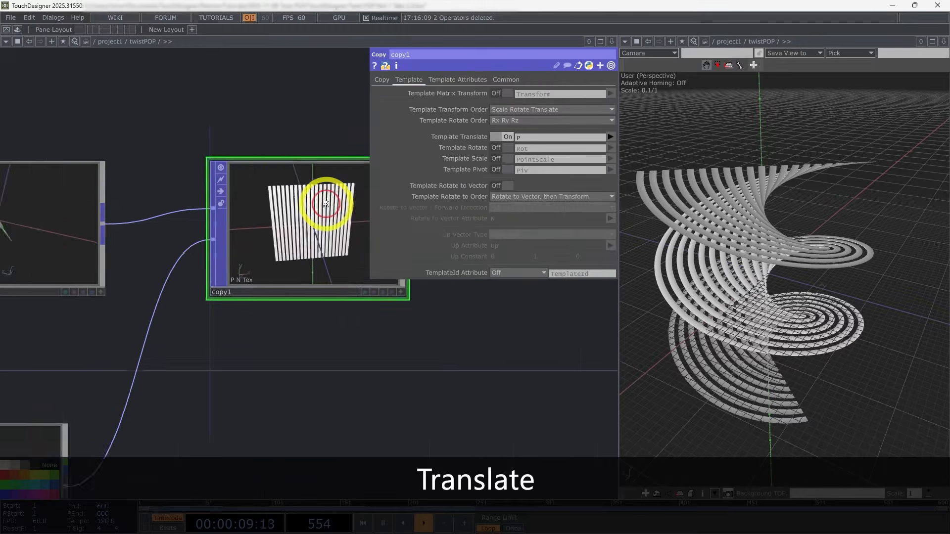
scroll(458, 396, "down", 1)
left_click_drag(458, 397, 361, 380)
left_click(348, 331)
scroll(348, 330, "down", 1)
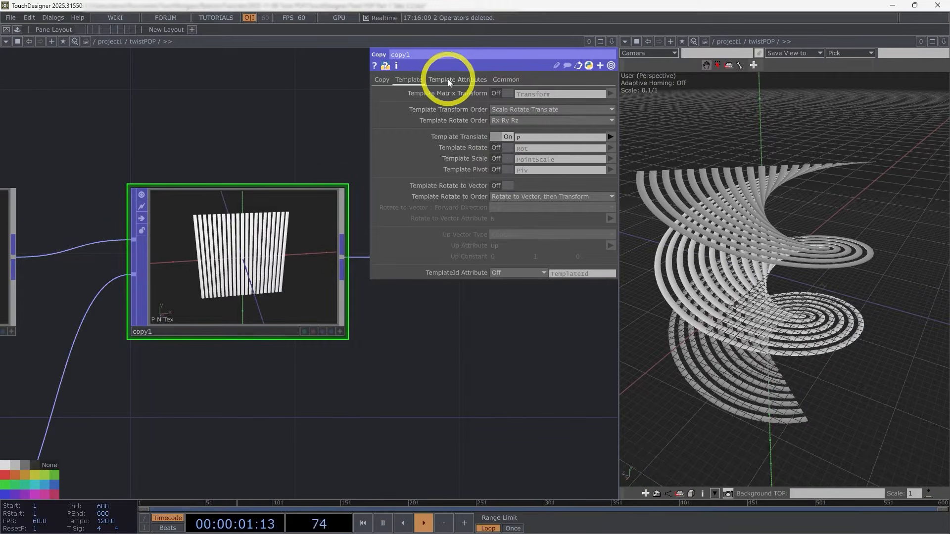
left_click(494, 135)
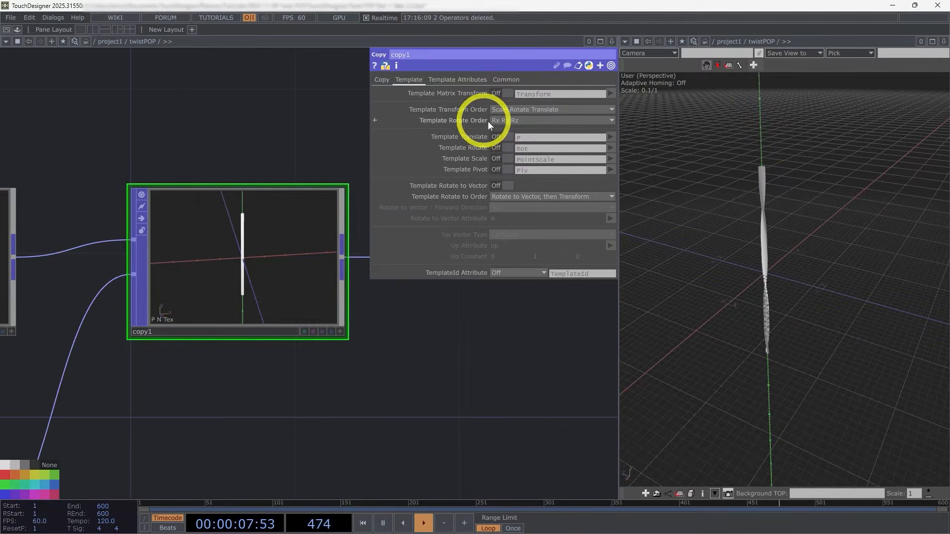
Step: Turn on Use Template Point Attribs for the Copy POP and copy the Translate attribute onto its points
left_click(450, 79)
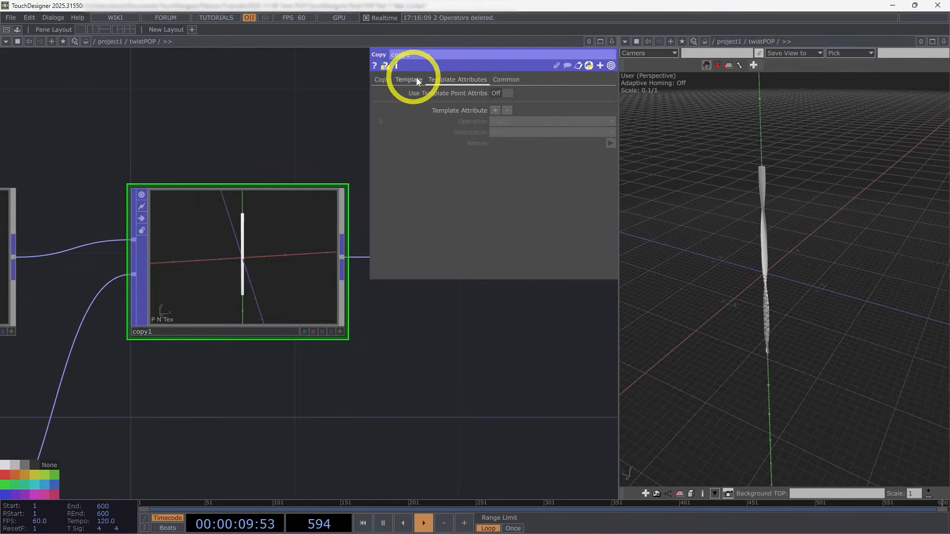
left_click(495, 93)
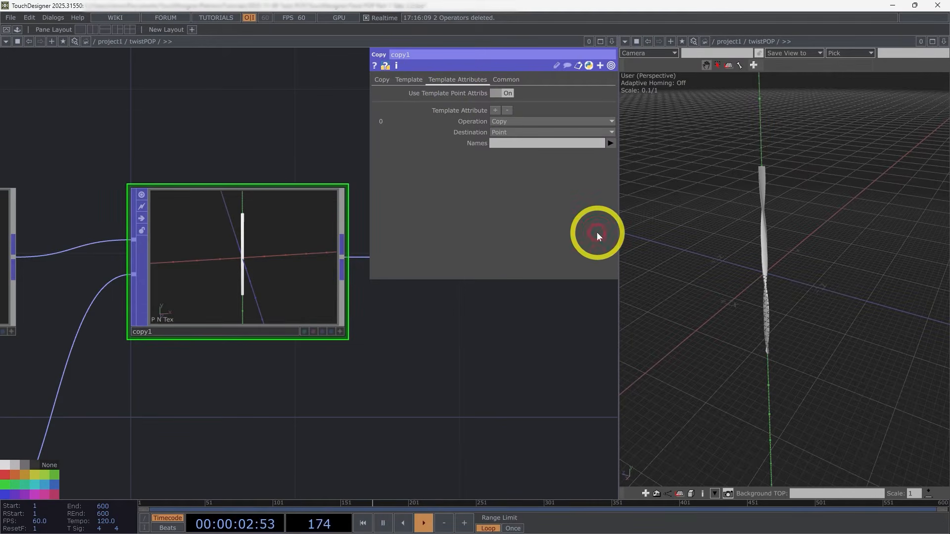
left_click(612, 144)
left_click(626, 159)
Step: Check the Copy POP's attribute info and trace the network from the Attribute POP through to the Twist POP
left_click_drag(470, 378, 270, 374)
scroll(270, 375, "down", 3)
middle_click(192, 322)
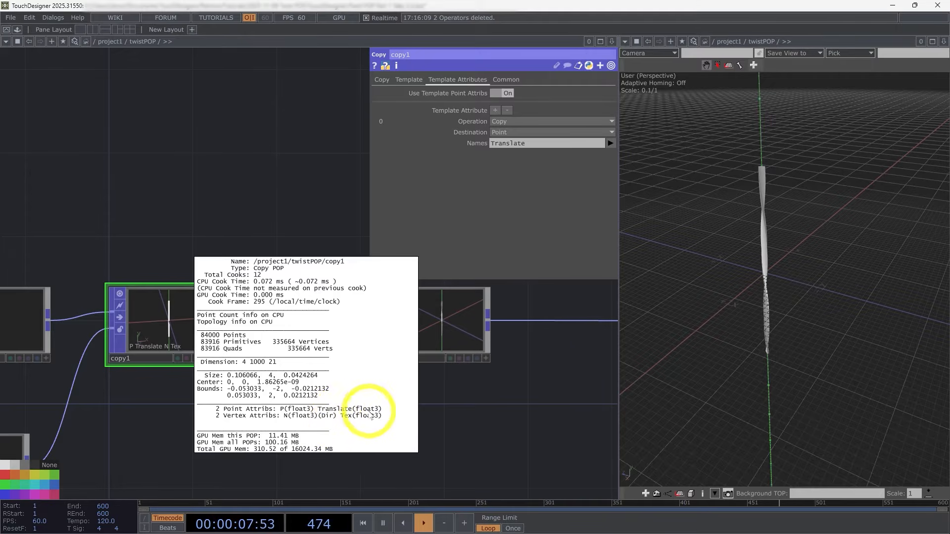
left_click(438, 421)
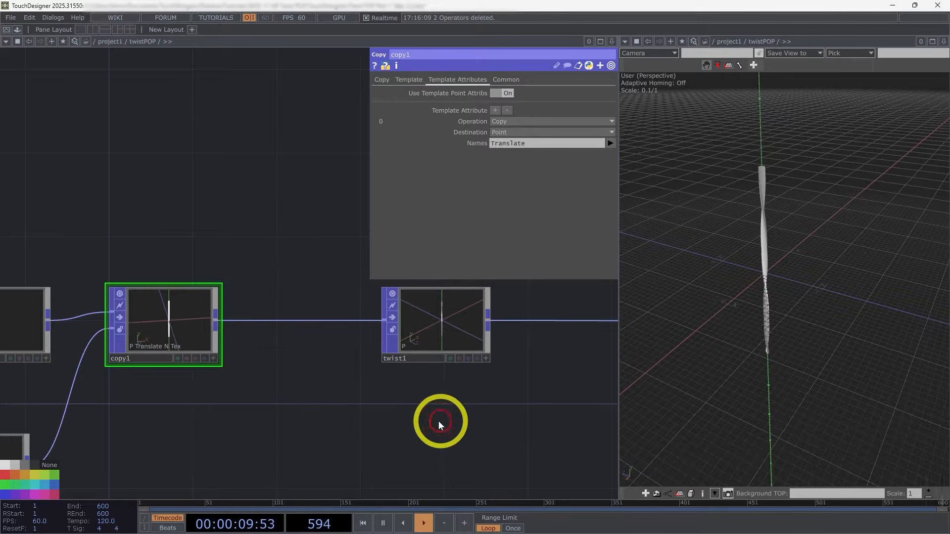
scroll(439, 421, "down", 3)
left_click_drag(425, 426, 248, 403)
scroll(273, 402, "up", 3)
left_click(274, 402)
left_click(428, 437)
scroll(248, 404, "down", 3)
scroll(242, 366, "up", 6)
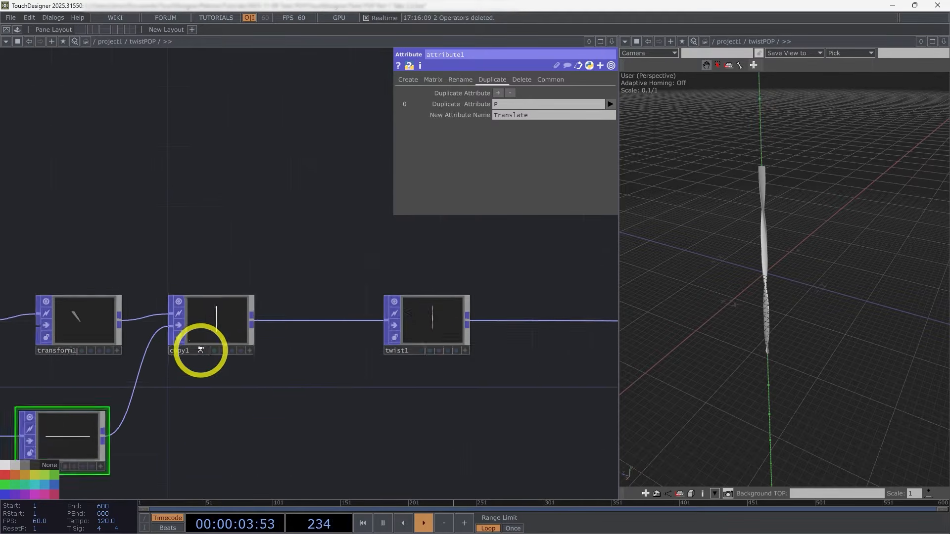
left_click_drag(305, 408, 420, 428)
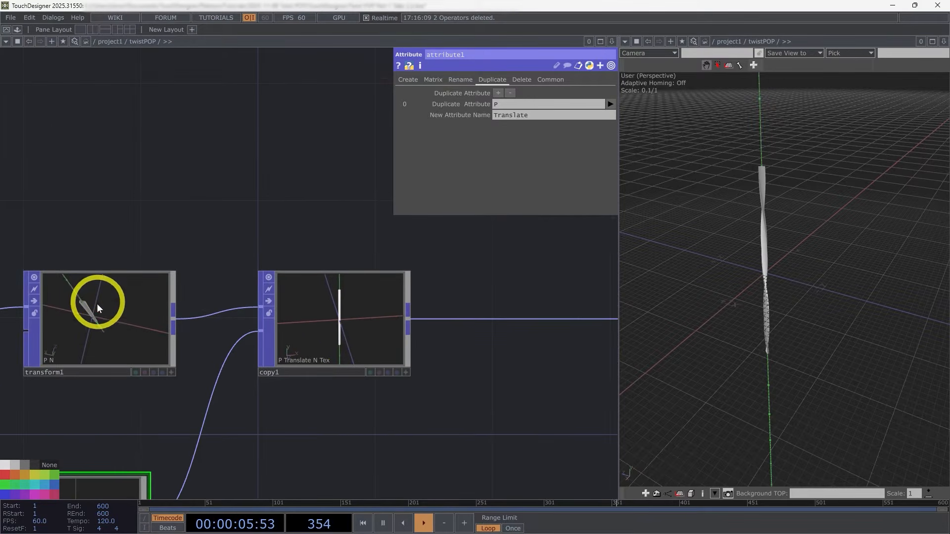
left_click_drag(399, 397, 500, 344)
scroll(495, 343, "down", 3)
scroll(307, 432, "down", 3)
left_click_drag(534, 425, 375, 410)
scroll(400, 361, "up", 3)
left_click_drag(431, 386, 306, 365)
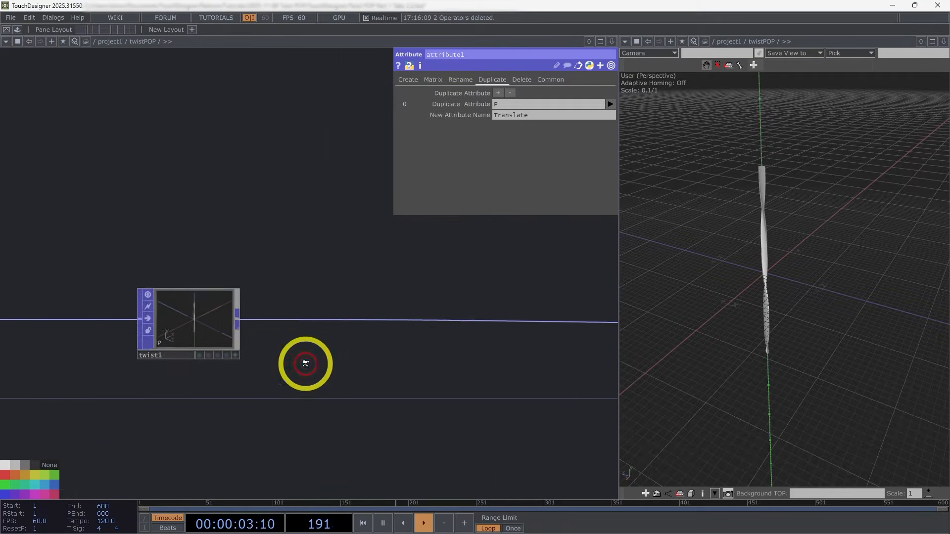
Step: Insert a Math Mix POP between the Twist POP and the geometry component
scroll(299, 364, "down", 3)
left_click(262, 336)
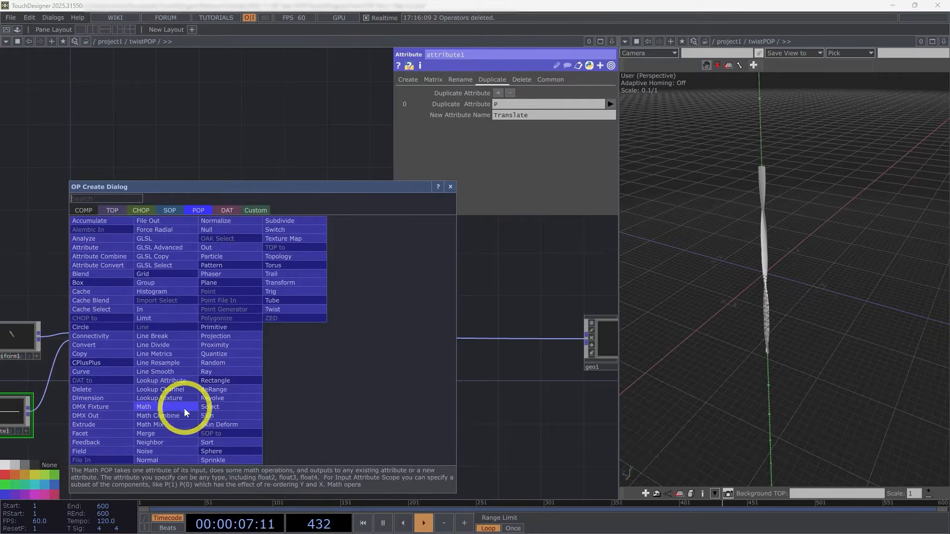
left_click(177, 420)
scroll(308, 342, "up", 3)
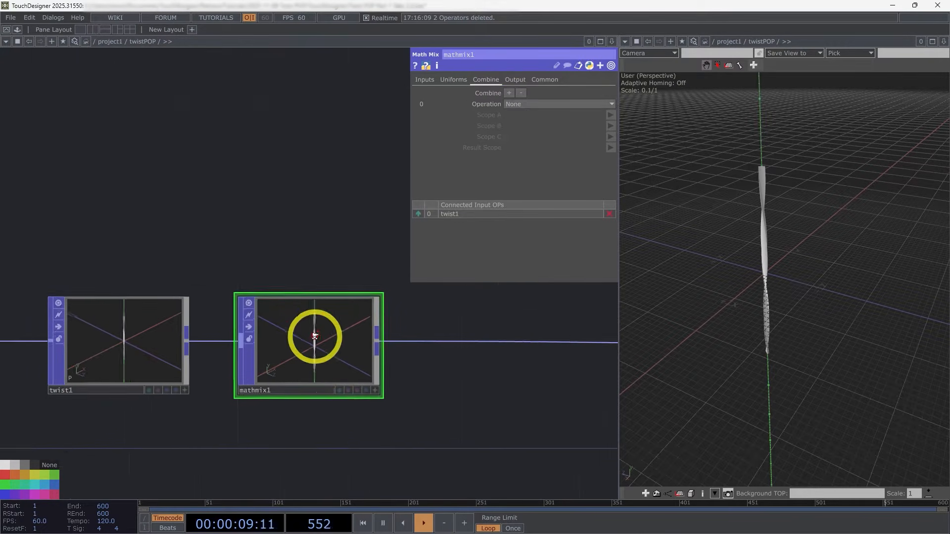
Step: Set the Math Mix POP's combine operation to A + B, with P as Scope A and Translate as Scope B
left_click(525, 106)
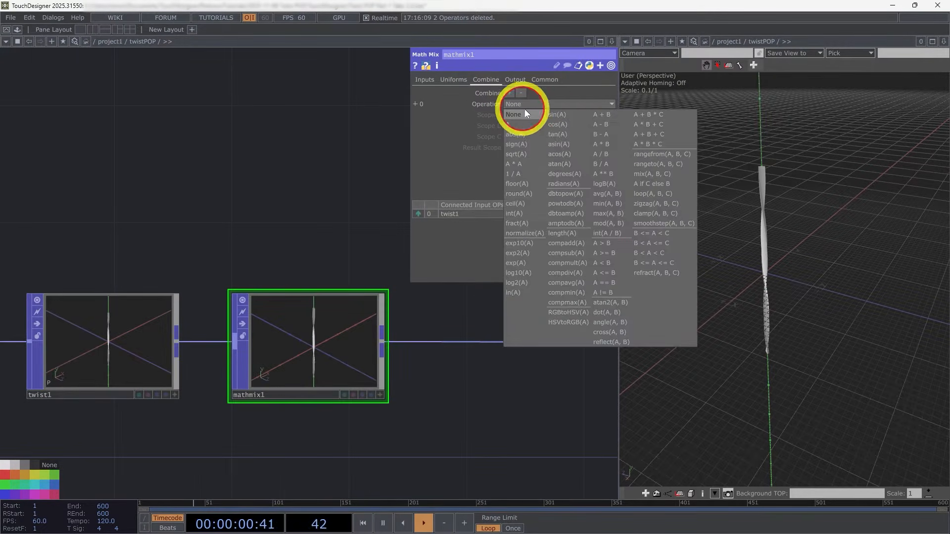
left_click(603, 115)
left_click(611, 114)
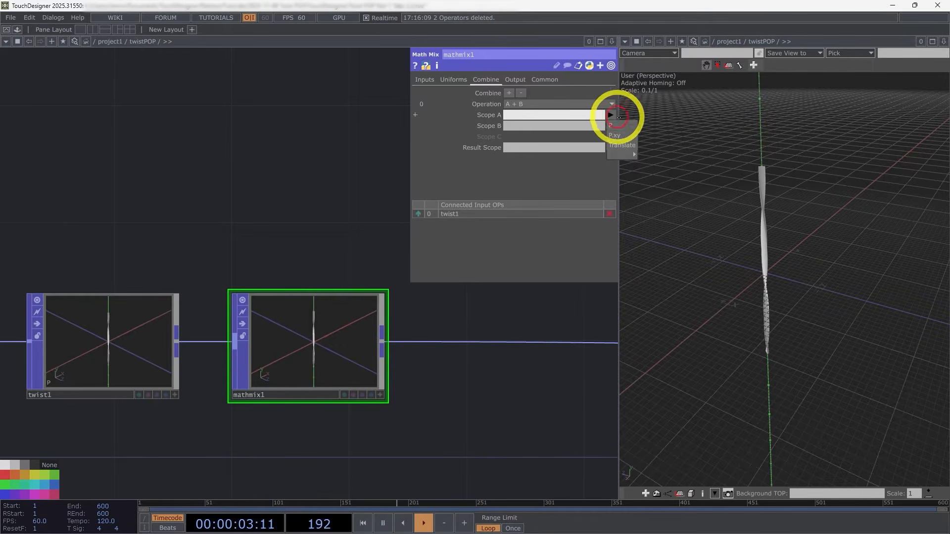
left_click(625, 124)
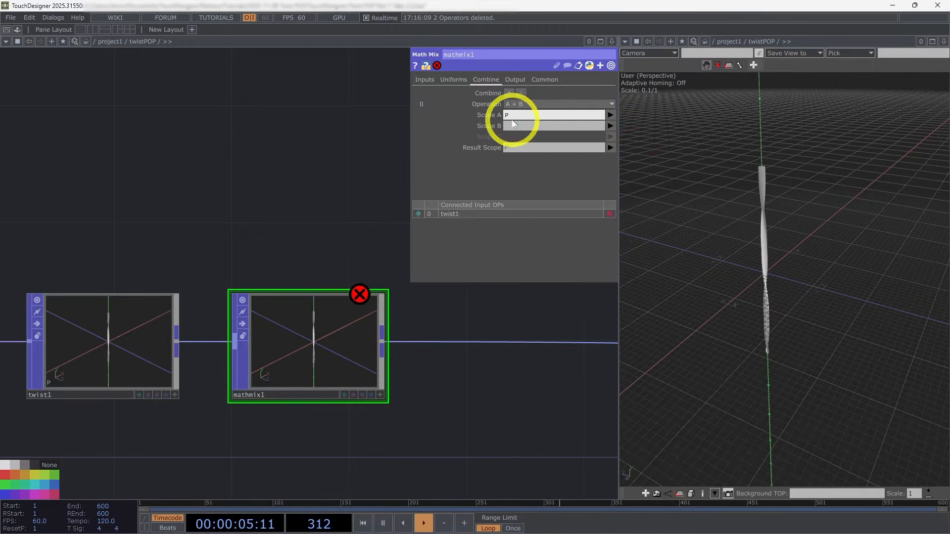
left_click(610, 125)
left_click(628, 155)
Step: Inspect the separated strips in the 3D view and raise the Twist POP's Strength to 360
left_click_drag(803, 320, 738, 295)
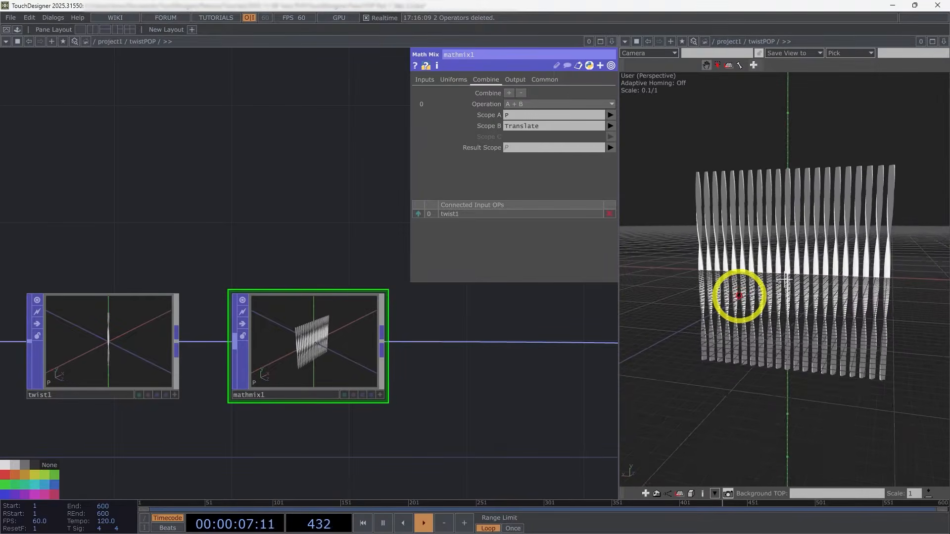
scroll(766, 257, "up", 2)
left_click_drag(765, 257, 787, 290)
left_click(163, 365)
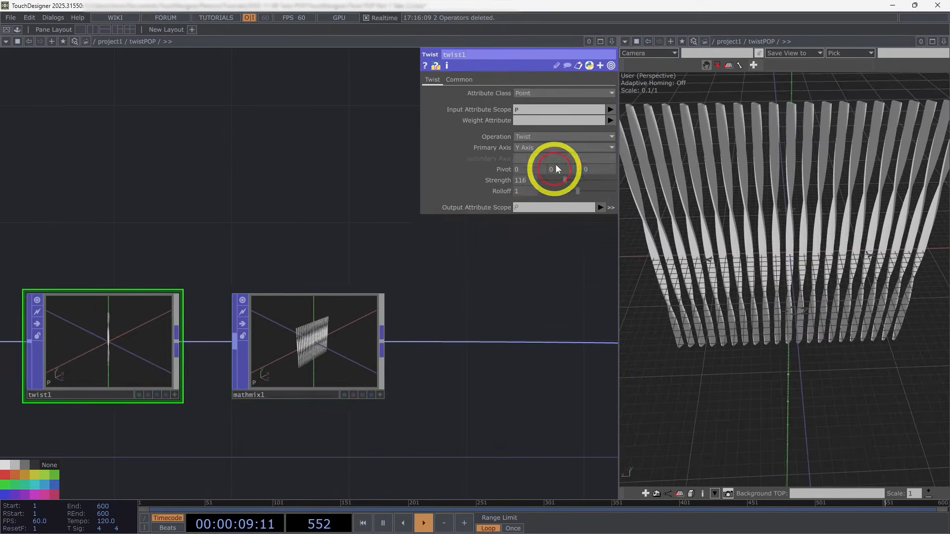
left_click_drag(571, 179, 621, 187)
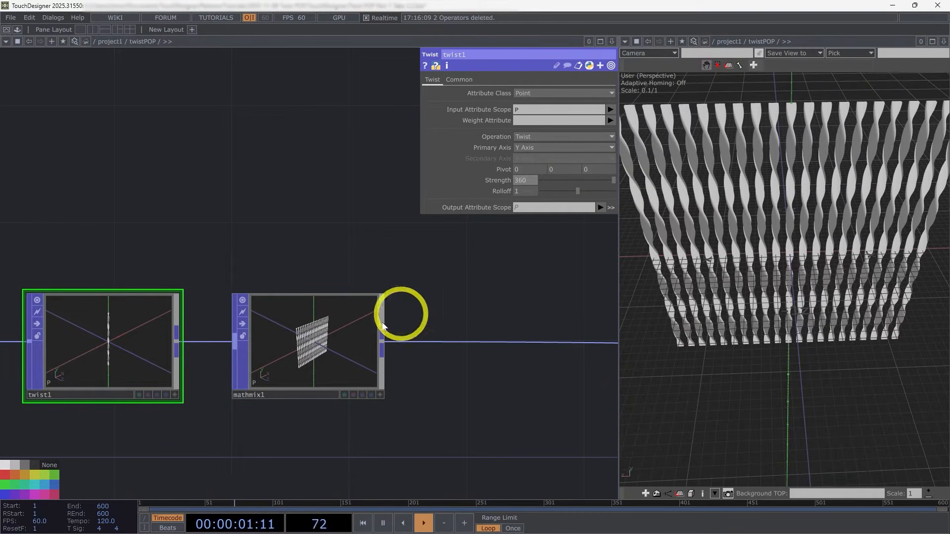
Step: Move the Twist and Math Mix POPs together farther from the Copy POP, towards the geometry component
left_click_drag(496, 362, 477, 343)
scroll(475, 341, "down", 5)
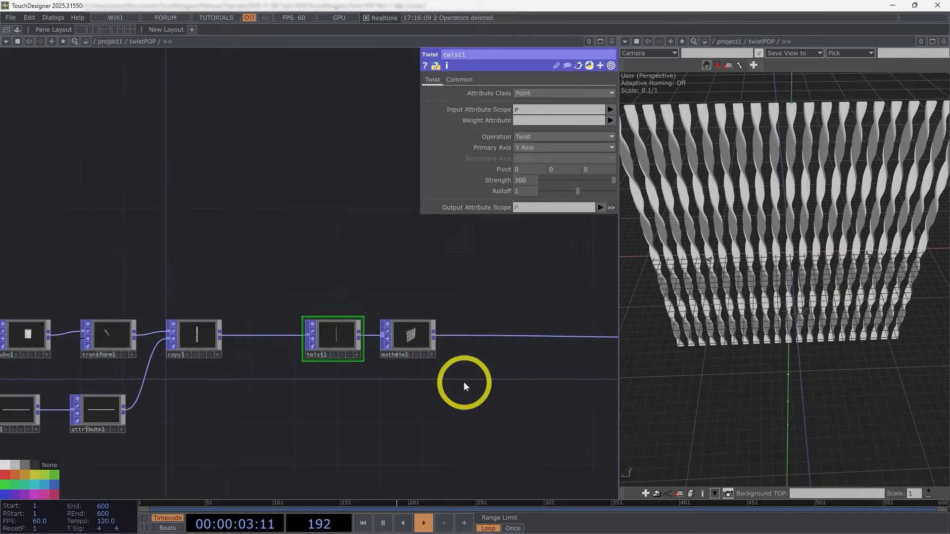
left_click_drag(465, 387, 495, 364)
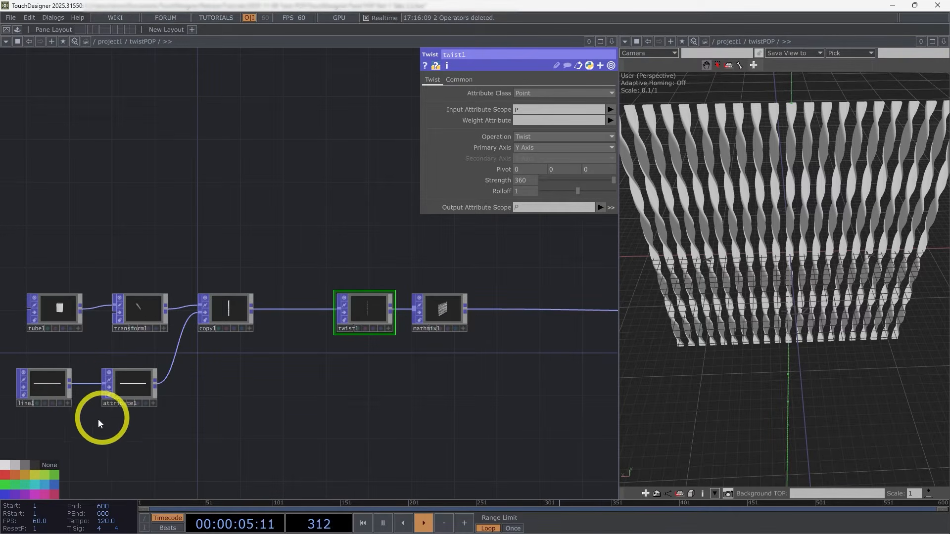
scroll(386, 372, "down", 3)
left_click_drag(396, 375, 346, 373)
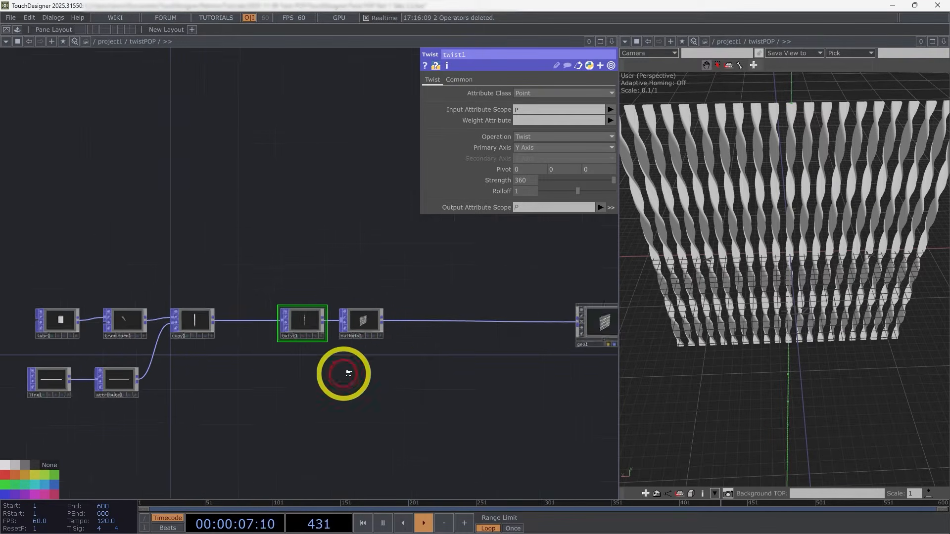
right_click_drag(401, 378, 302, 330)
left_click_drag(302, 330, 365, 329)
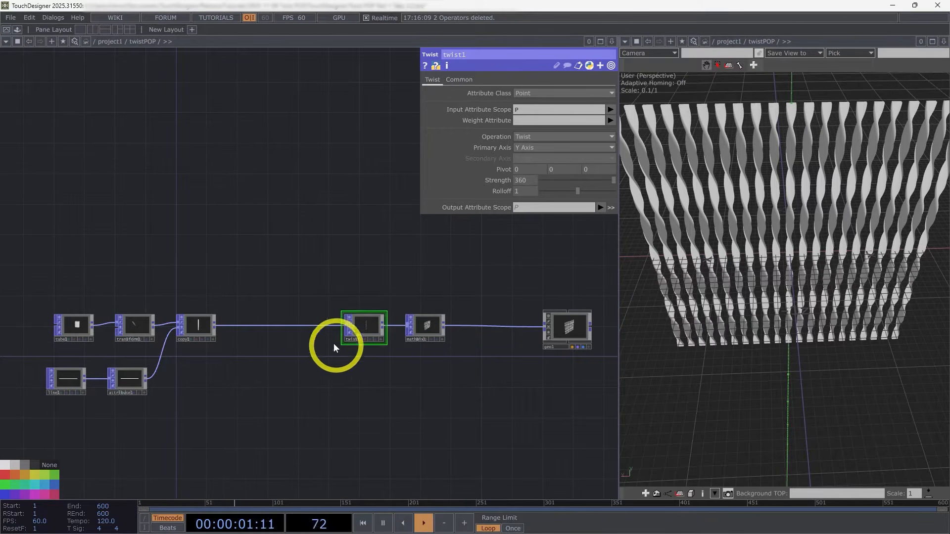
Step: Insert a Normal POP between the Math Mix POP and the geometry component
scroll(361, 347, "up", 2)
left_click_drag(444, 389, 419, 367)
scroll(425, 371, "down", 2)
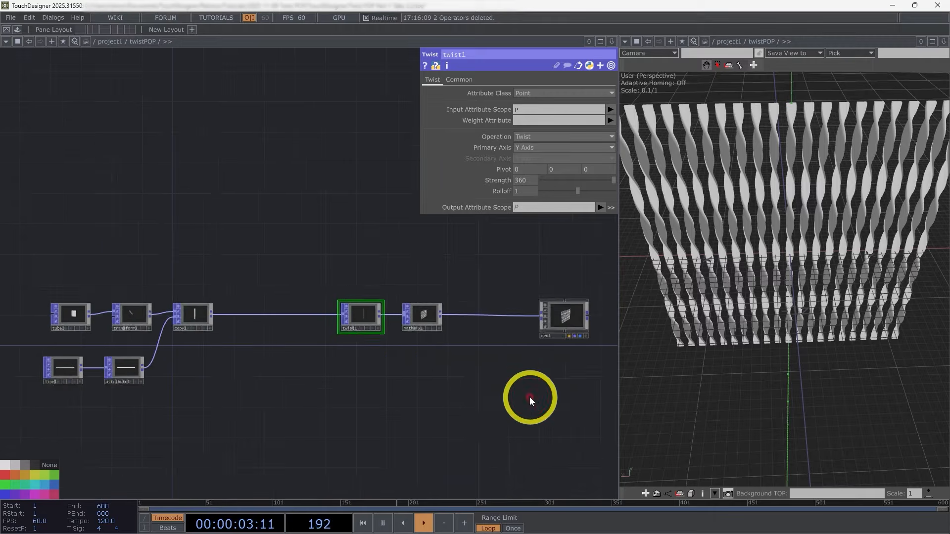
left_click_drag(525, 389, 534, 378)
scroll(436, 354, "up", 2)
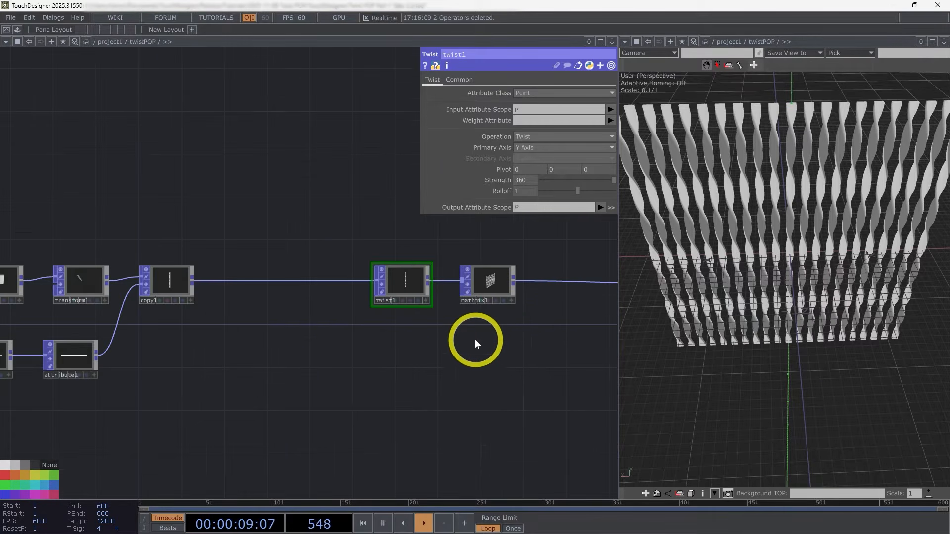
left_click_drag(604, 279, 401, 316)
scroll(400, 315, "up", 4)
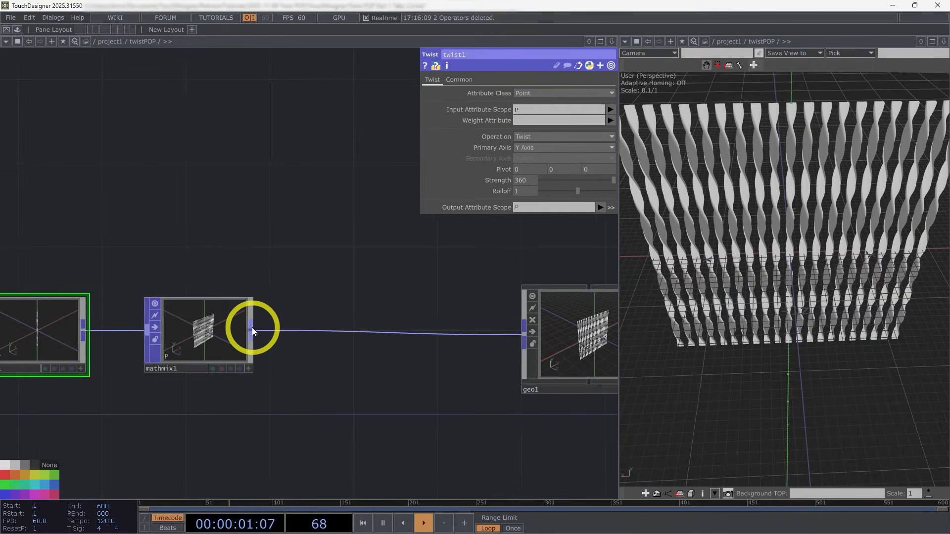
right_click(252, 328)
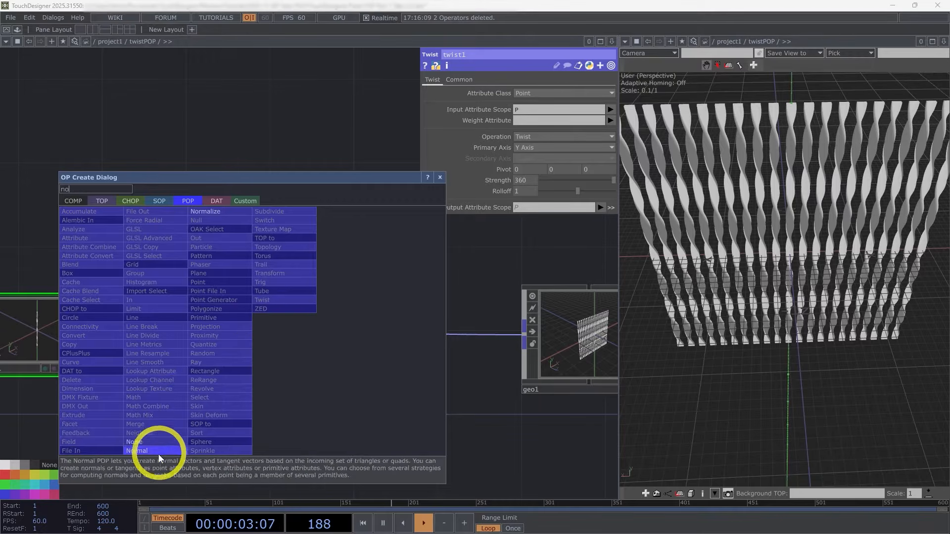
left_click(159, 451)
left_click(366, 333)
Step: Set the Normal POP's Attribute Class to Vertex and examine the shading of the twisted strips up close
scroll(403, 335, "up", 2)
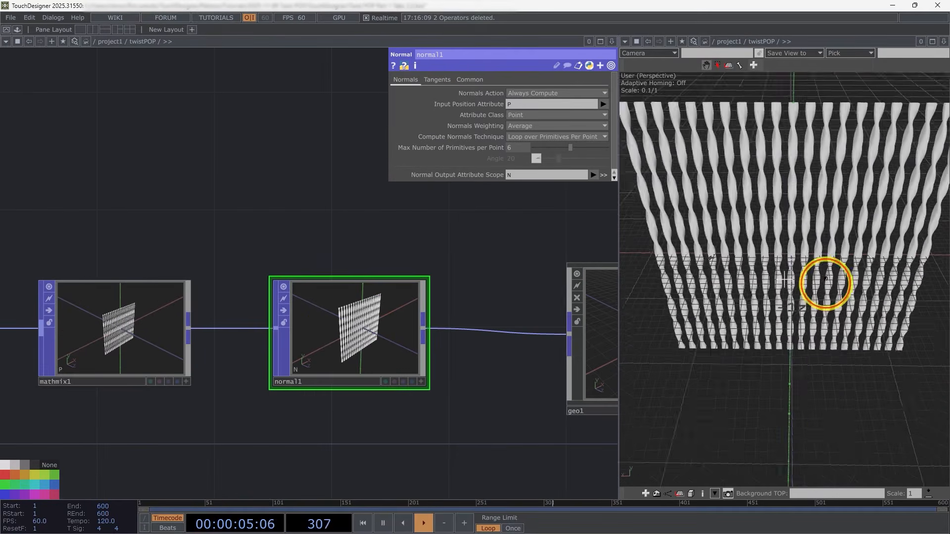
left_click_drag(825, 278, 817, 255)
scroll(851, 200, "up", 4)
right_click(509, 116)
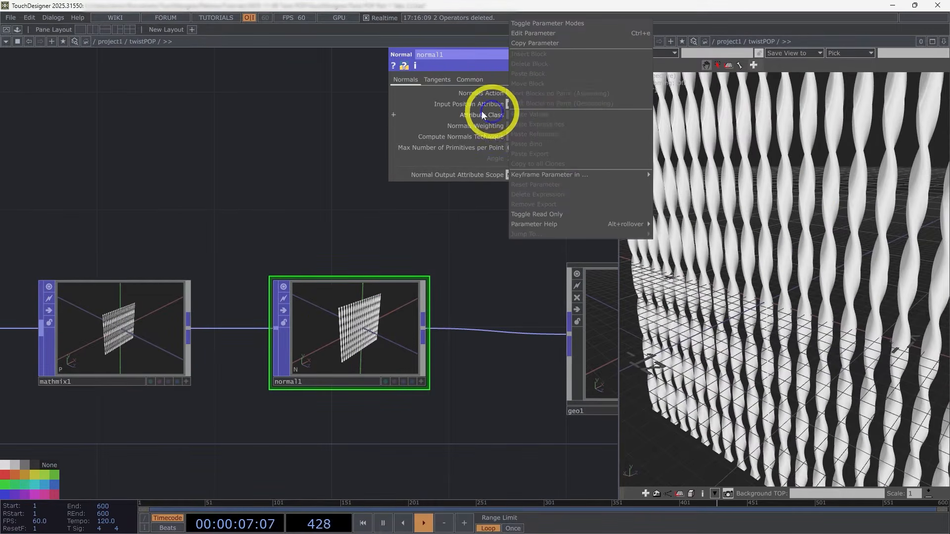
left_click(523, 118)
left_click(522, 133)
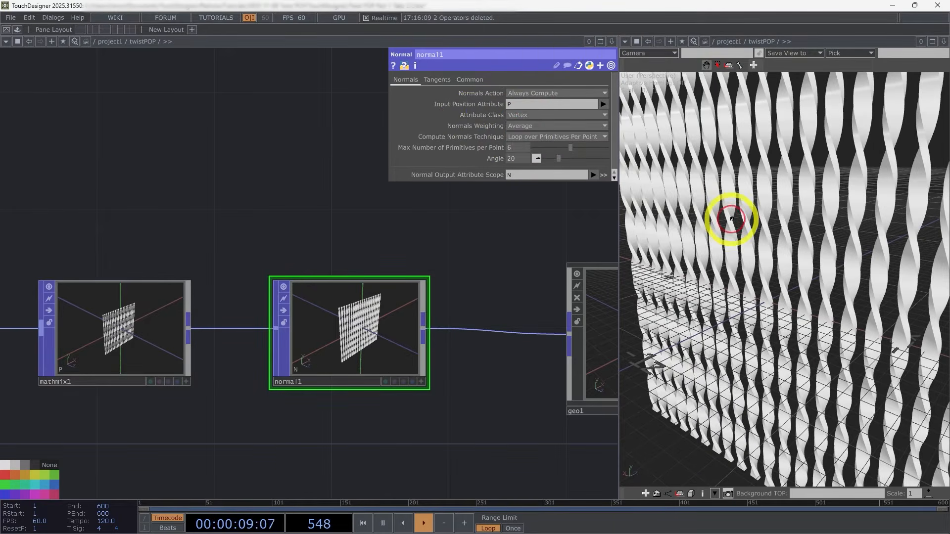
left_click_drag(732, 218, 770, 249)
left_click_drag(772, 218, 780, 163)
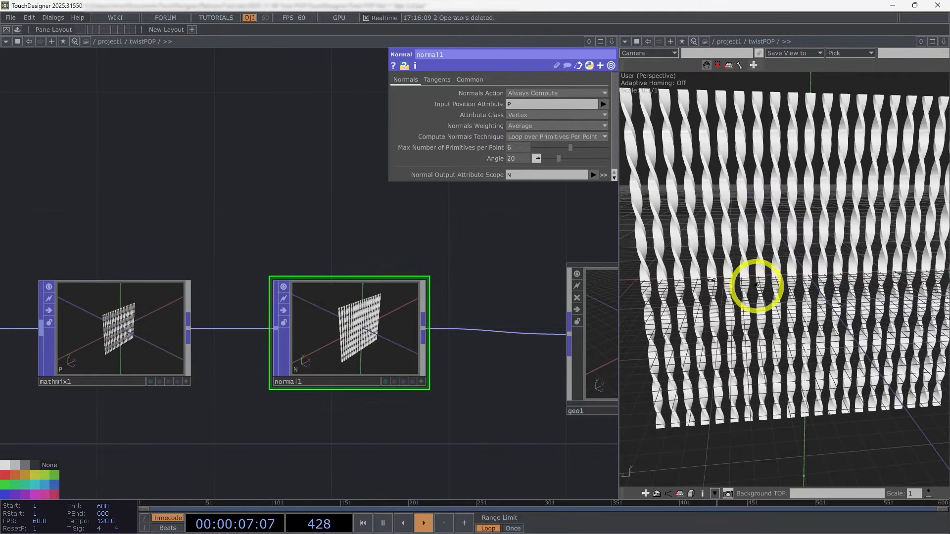
left_click_drag(772, 356, 838, 304)
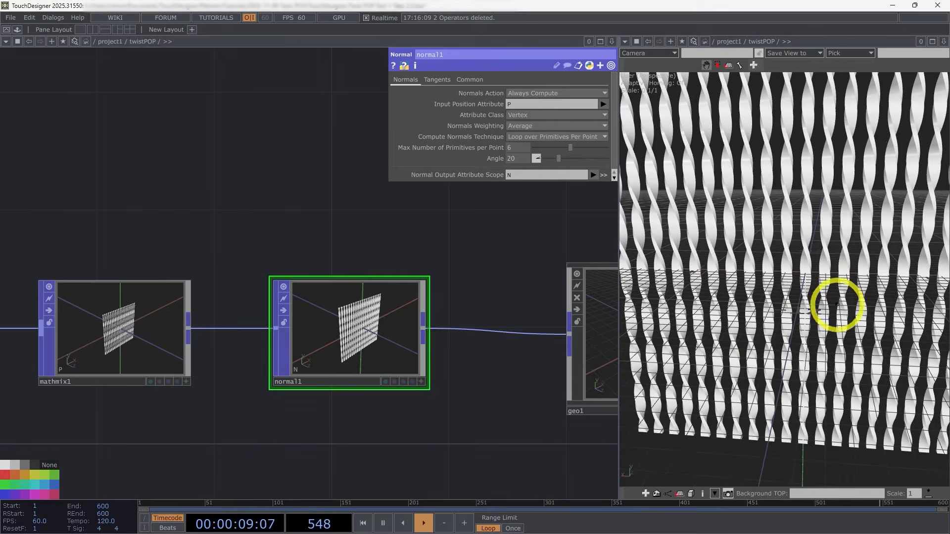
Step: Move the Copy, Transform and Attribute POPs closer to the Twist POP to space out the network
left_click(315, 278)
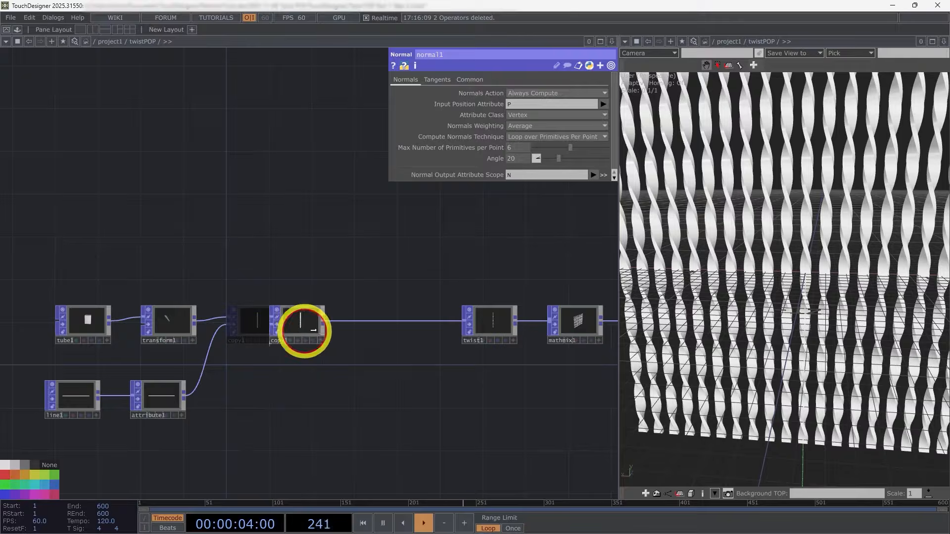
left_click_drag(233, 377, 303, 373)
left_click_drag(218, 307, 304, 307)
left_click_drag(471, 385, 350, 383)
scroll(770, 329, "down", 3)
Step: Review the twisted strips in the 3D view and move the Attribute POP back beside the Line POP
left_click_drag(770, 329, 774, 319)
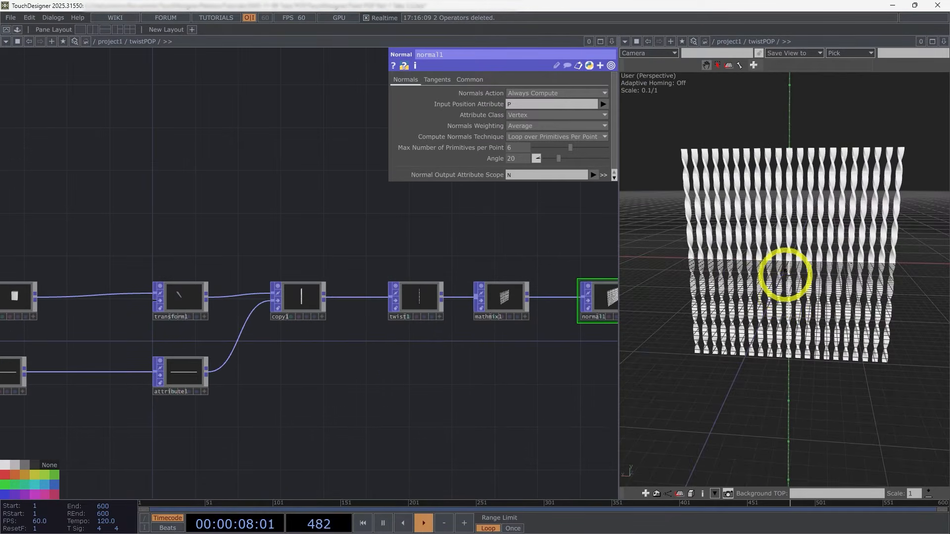
scroll(792, 252, "up", 3)
left_click_drag(798, 231, 813, 233)
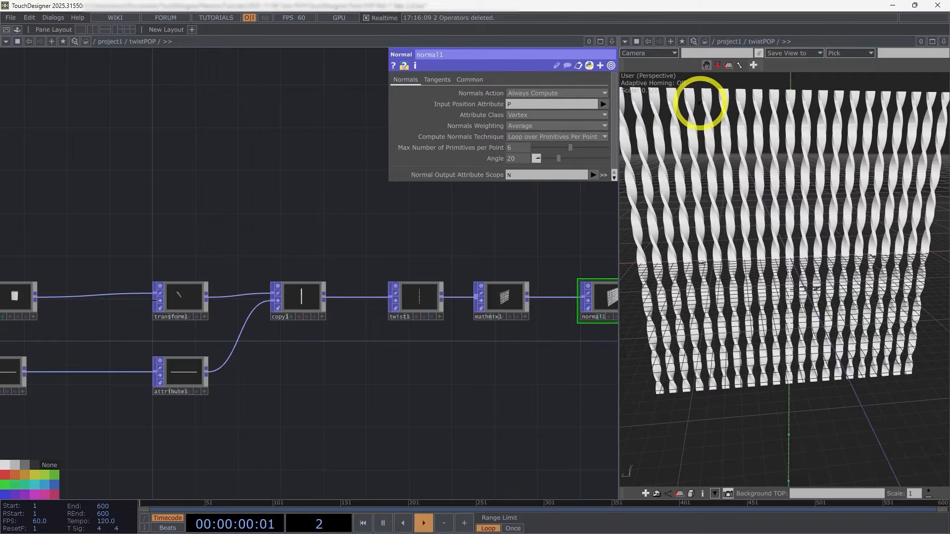
left_click_drag(396, 389, 488, 372)
left_click_drag(284, 362, 166, 363)
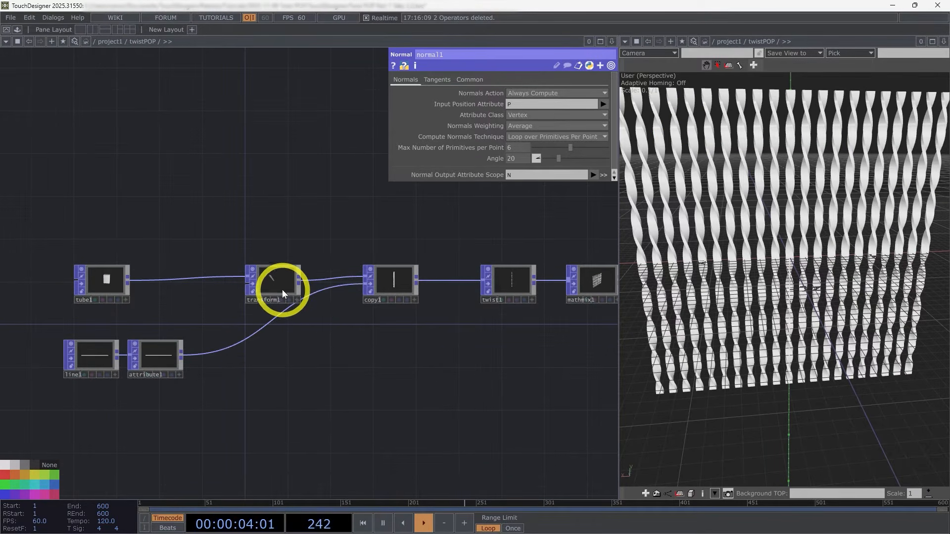
Step: Move the Transform POP beside the Tube POP and the Copy POP closer to the Twist POP
left_click(157, 358)
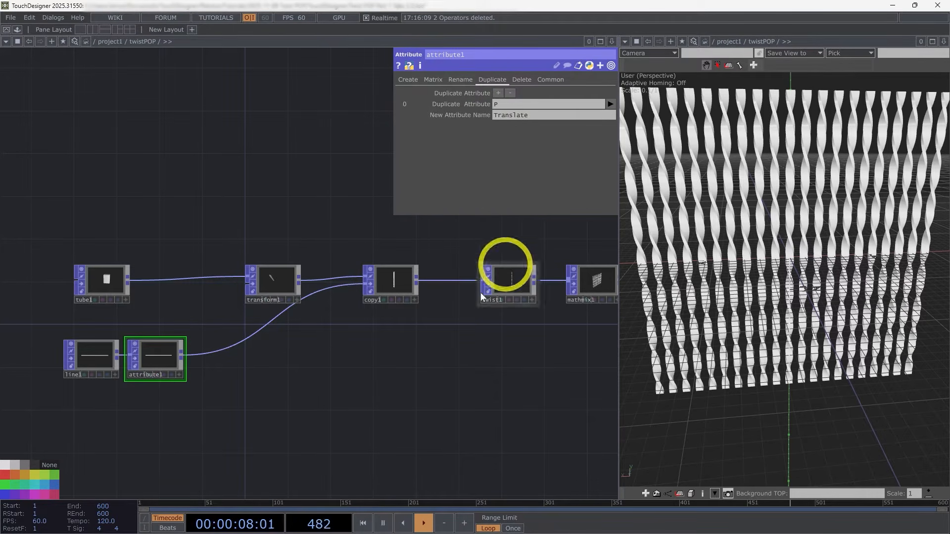
left_click_drag(259, 283, 163, 284)
left_click(148, 357)
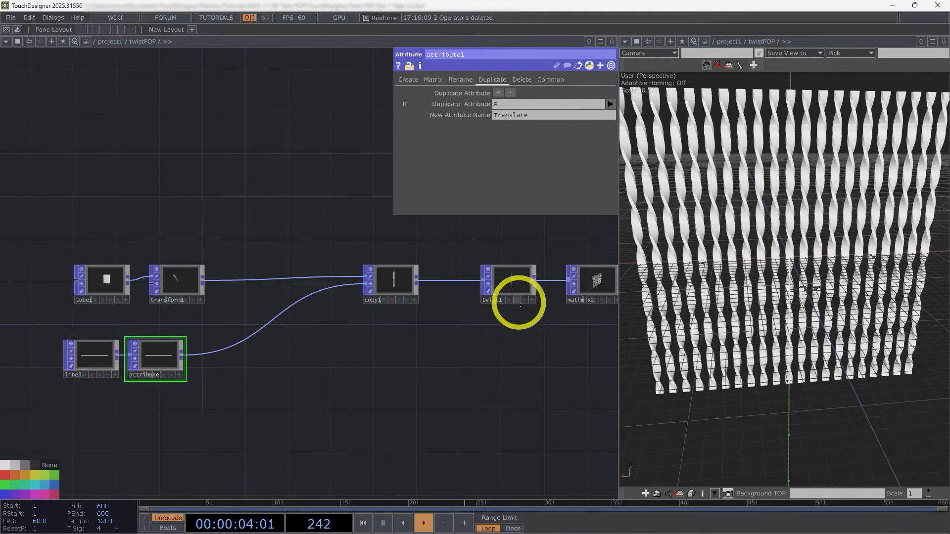
left_click_drag(525, 354, 435, 364)
left_click(420, 289)
left_click_drag(470, 326, 436, 328)
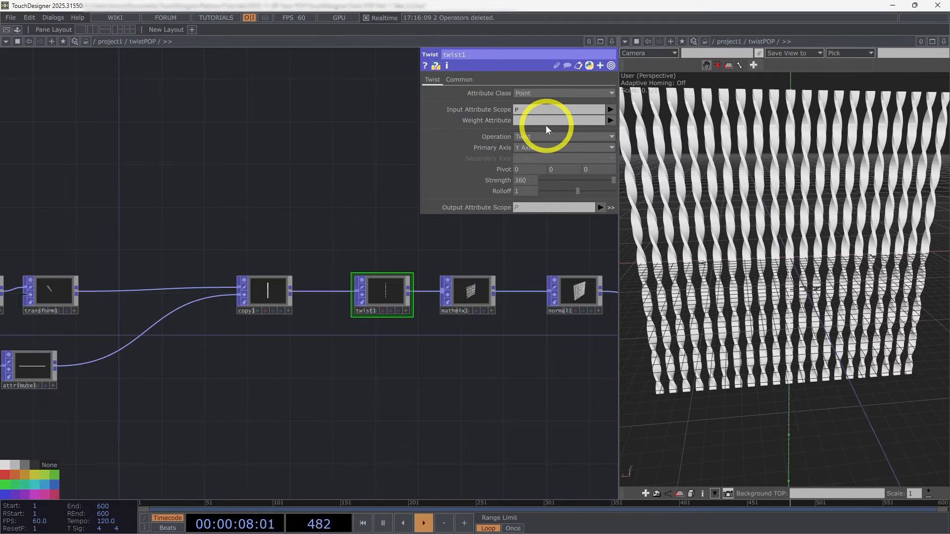
left_click_drag(278, 299, 311, 296)
Step: Add a Pattern CHOP below the Attribute POP
left_click_drag(428, 377, 586, 319)
scroll(586, 319, "down", 3)
key("Tab")
left_click(143, 251)
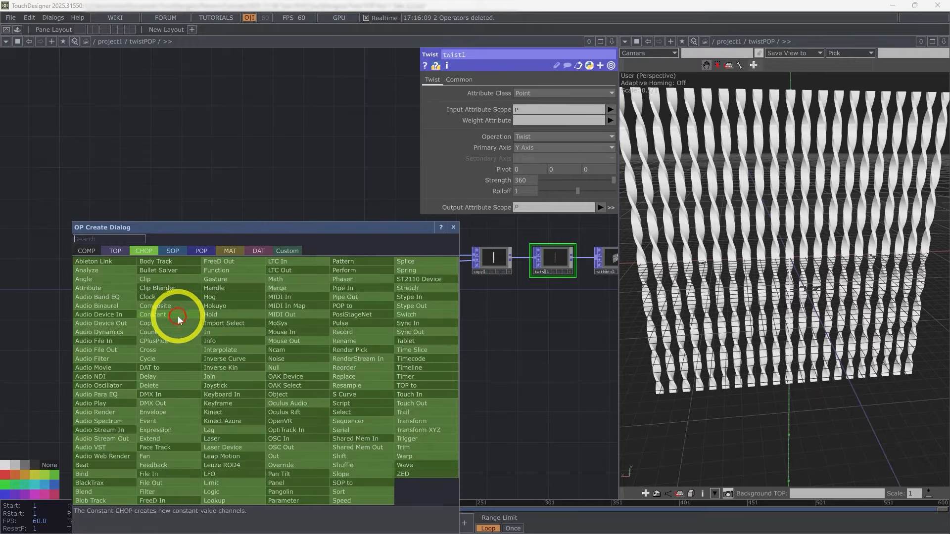
type("pat")
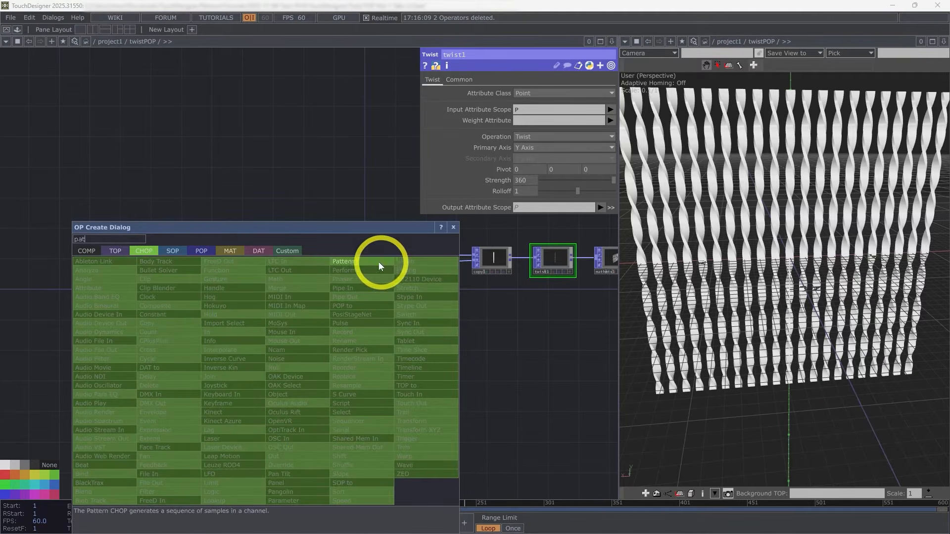
left_click(379, 263)
left_click(287, 359)
scroll(301, 376, "up", 5)
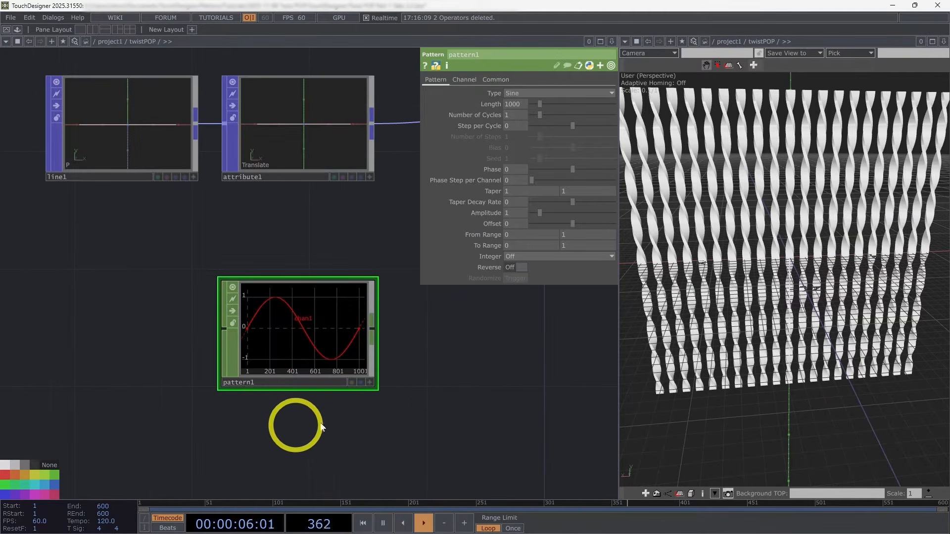
left_click_drag(303, 398, 245, 368)
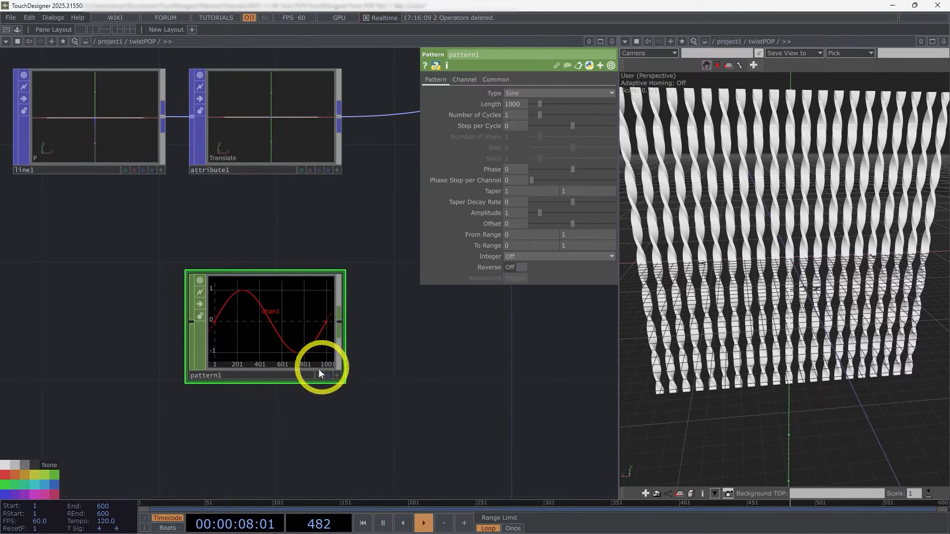
Step: Name the Pattern CHOP's channel twist
left_click(464, 80)
left_click(499, 94)
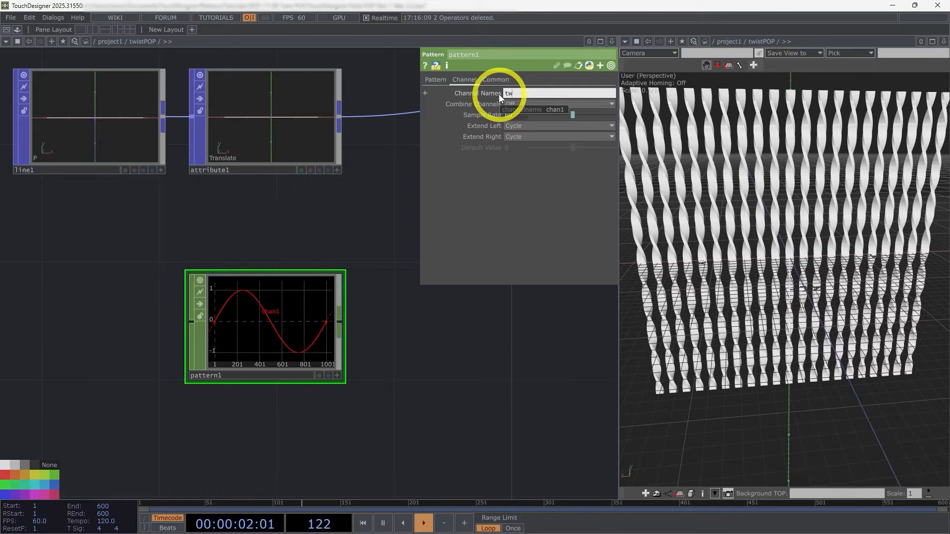
left_click_drag(370, 269, 221, 301)
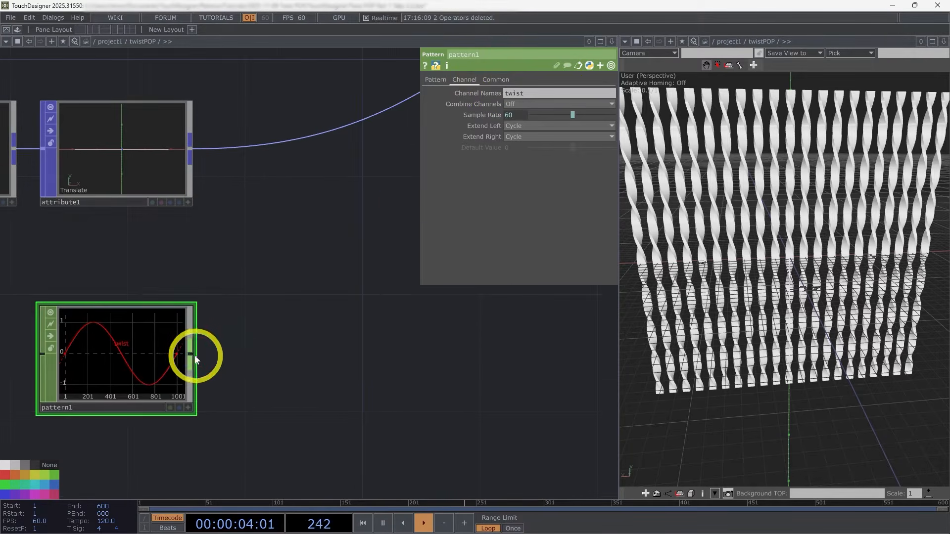
Step: Connect a new Null CHOP to the Pattern CHOP's output
right_click(194, 355)
left_click(209, 346)
left_click(409, 361)
scroll(408, 362, "down", 5)
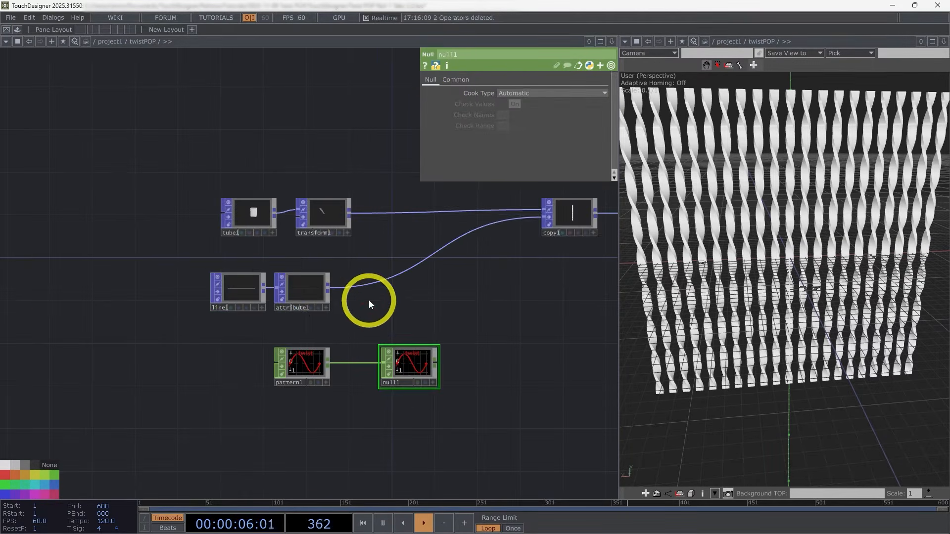
Step: Shift the Line, Attribute, Tube and Transform POPs away from the Copy POP to make room before it
left_click(249, 292)
left_click(307, 291)
left_click_drag(307, 290, 254, 291)
left_click_drag(394, 310, 264, 335)
right_click_drag(266, 270, 131, 236)
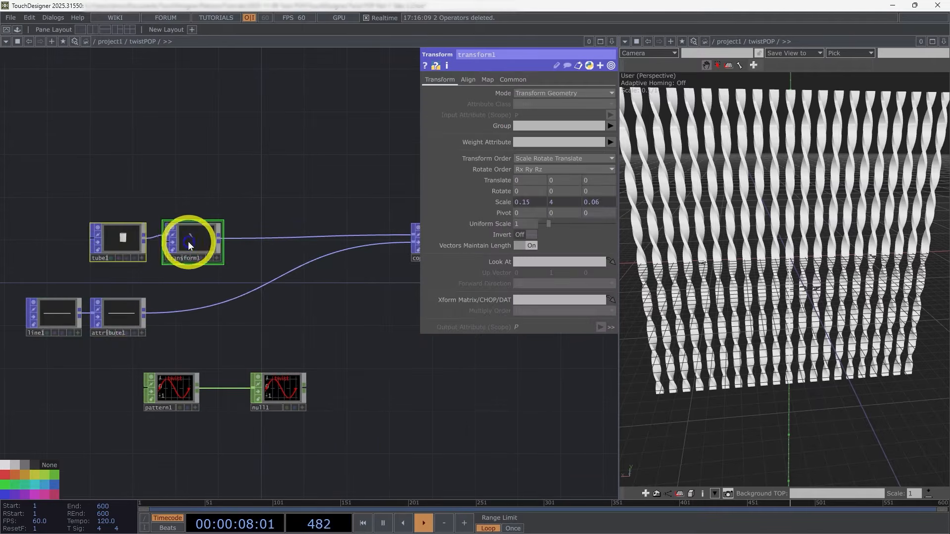
left_click_drag(188, 241, 116, 225)
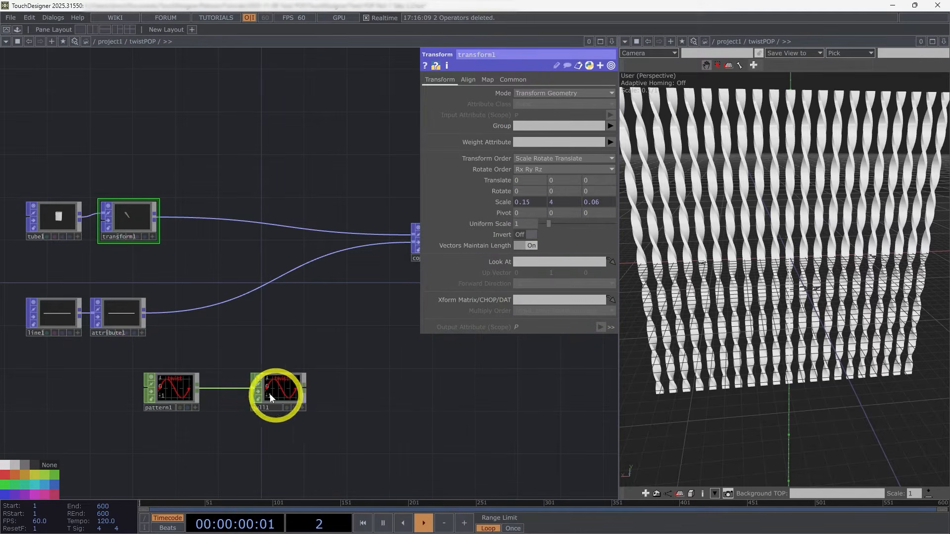
Step: Insert a Normalize POP between the Attribute POP and the Copy POP
right_click(144, 311)
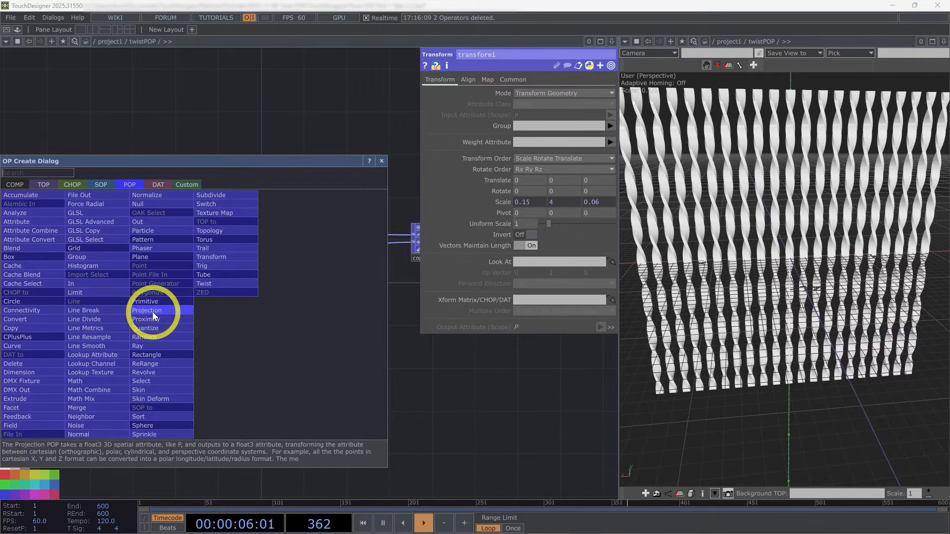
type("no")
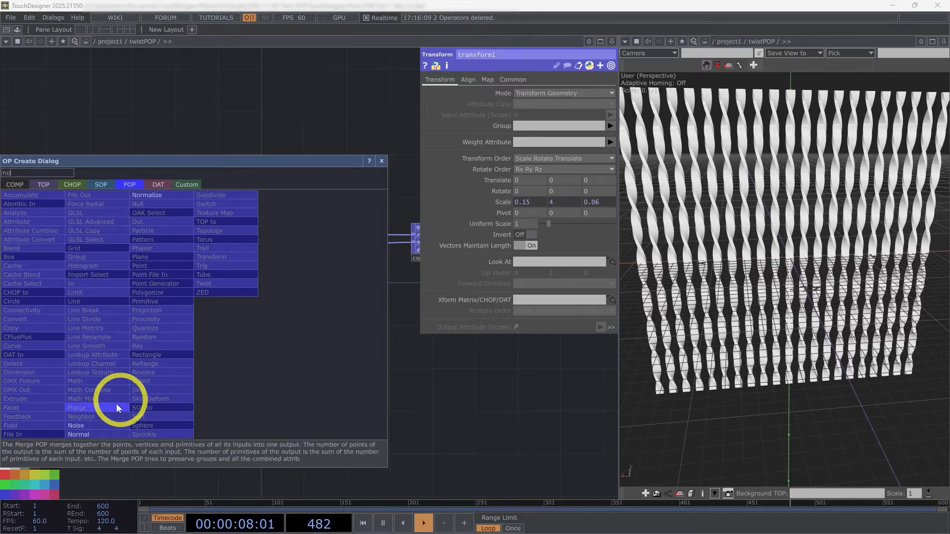
left_click(161, 194)
left_click(203, 315)
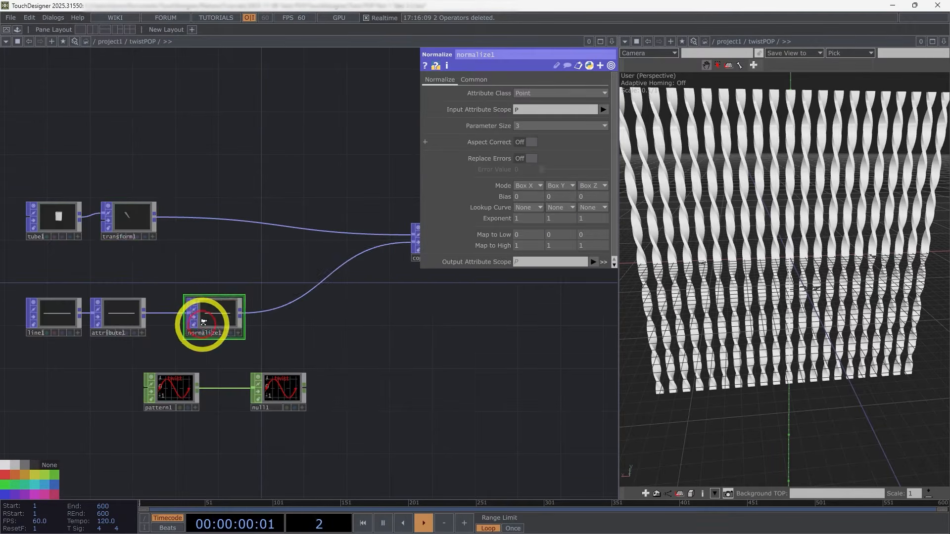
Step: Set the Normalize POP's Input Attribute Scope to P.x and its Parameter Size to 1
scroll(202, 319, "up", 5)
scroll(181, 332, "up", 4)
left_click_drag(341, 413, 499, 369)
scroll(499, 369, "down", 4)
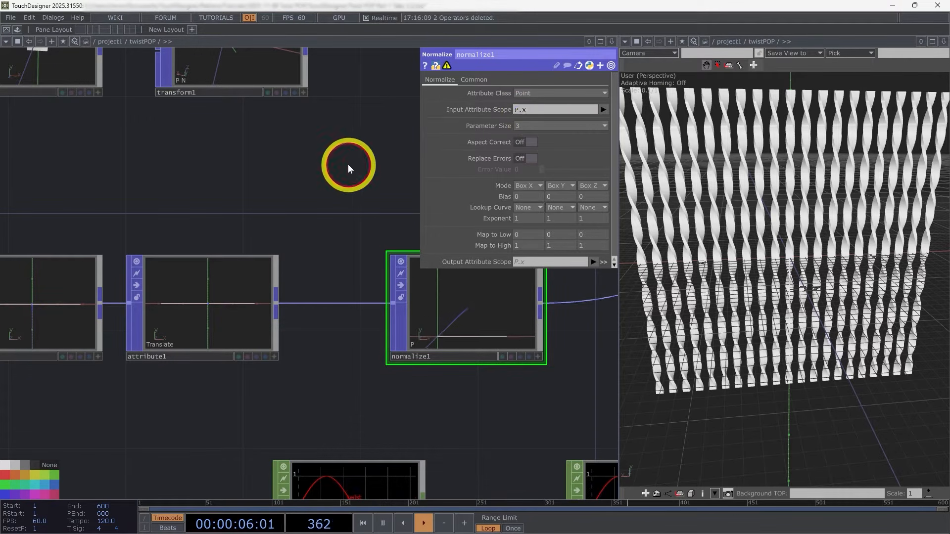
left_click(536, 125)
left_click(517, 135)
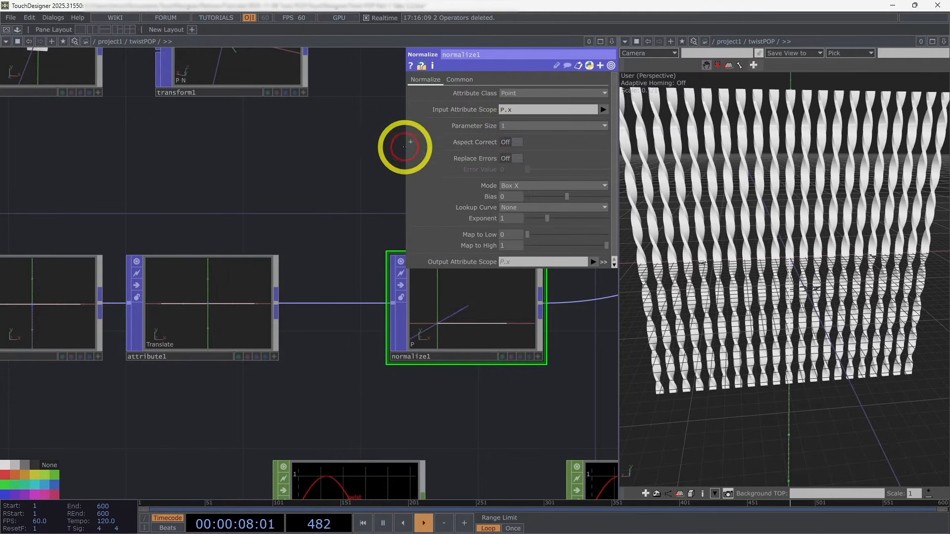
Step: Set the Normalize POP's Output Attribute Scope to Lookup and check the result in its viewer
left_click(532, 262)
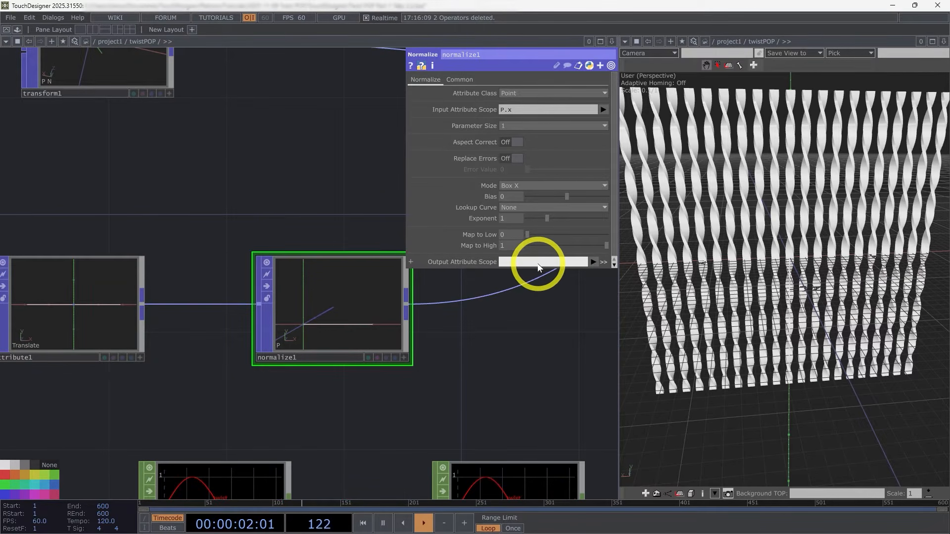
key("Return")
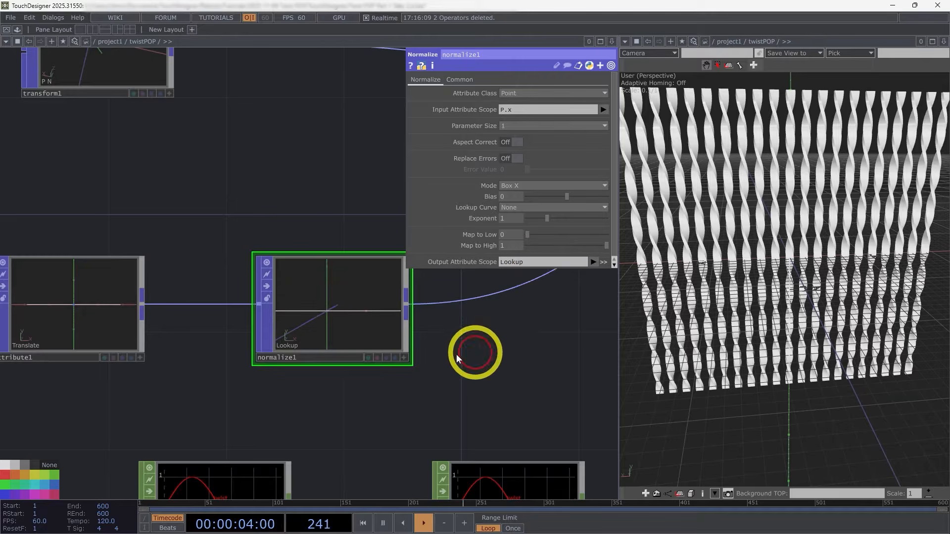
scroll(339, 312, "up", 2)
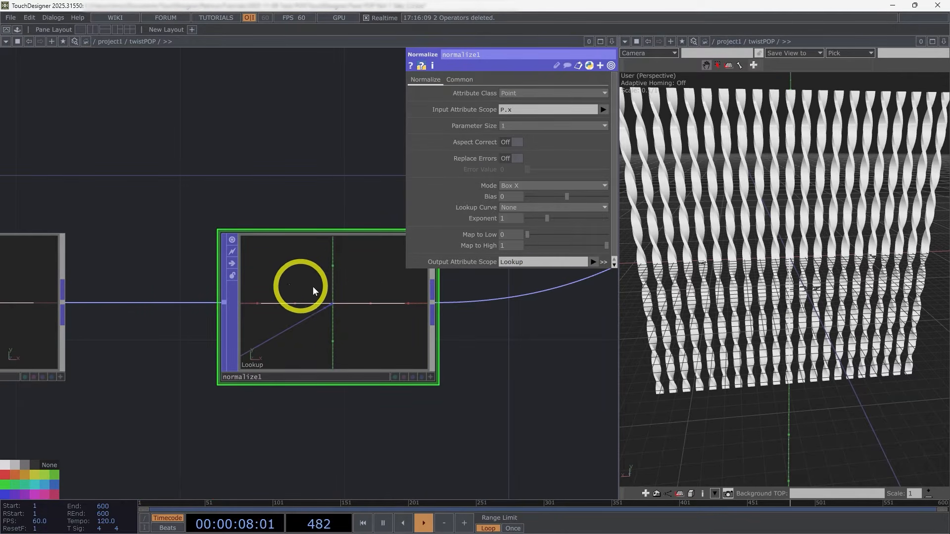
middle_click_drag(296, 304, 341, 391)
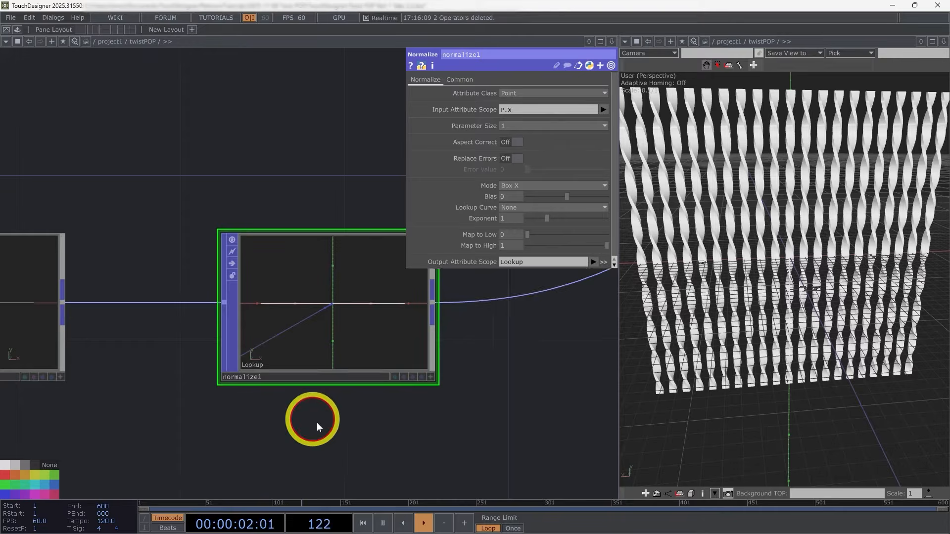
Step: Insert a Lookup Channel POP between the Normalize POP and the Copy POP
left_click_drag(316, 423, 218, 397)
scroll(237, 379, "down", 4)
right_click(246, 346)
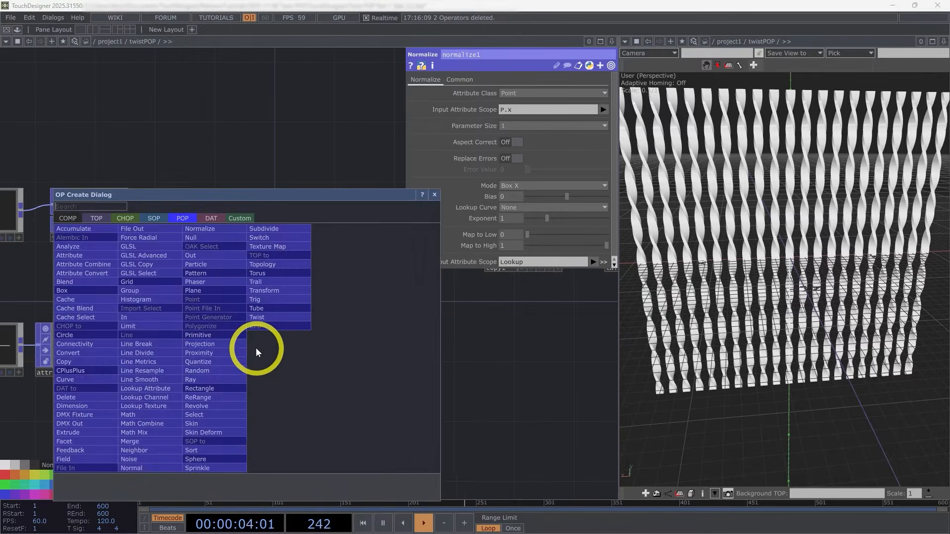
type("lo")
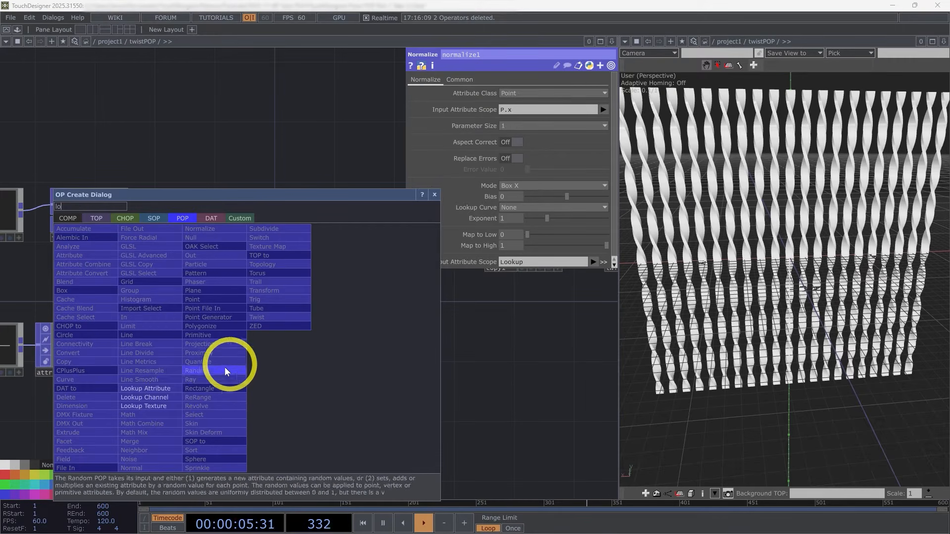
left_click(168, 400)
left_click(311, 352)
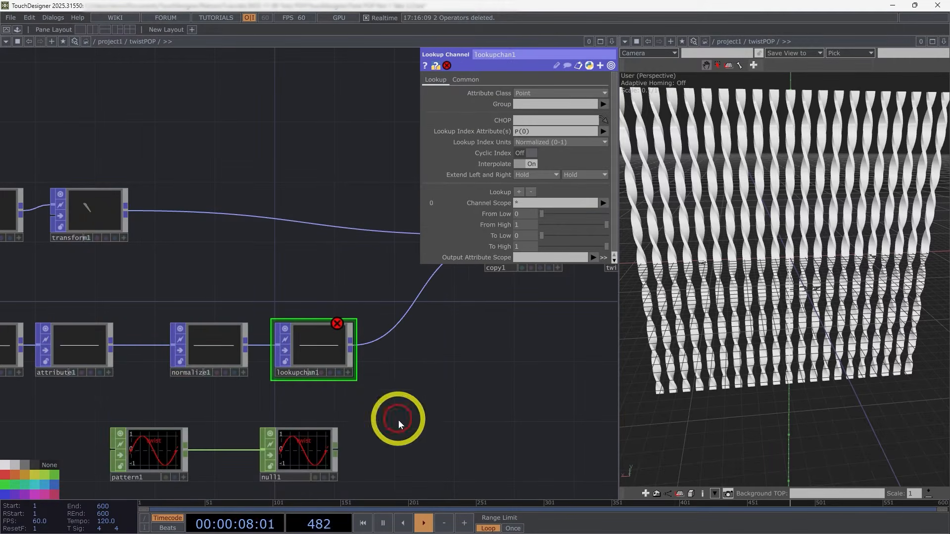
Step: Align the CHOPs under the Lookup Channel POP and set its CHOP to null1 and its Lookup Index Attribute to Lookup
left_click_drag(169, 455, 214, 455)
left_click_drag(283, 448, 530, 121)
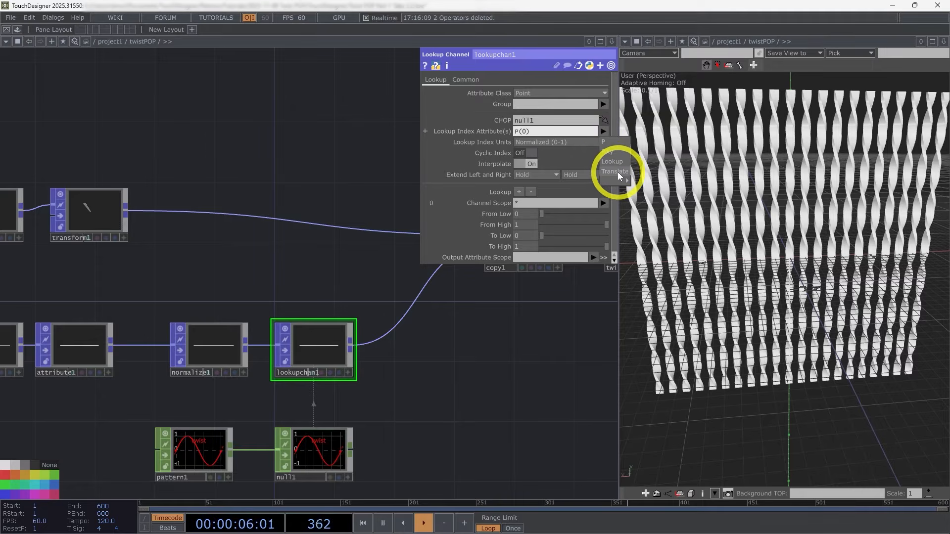
left_click(622, 171)
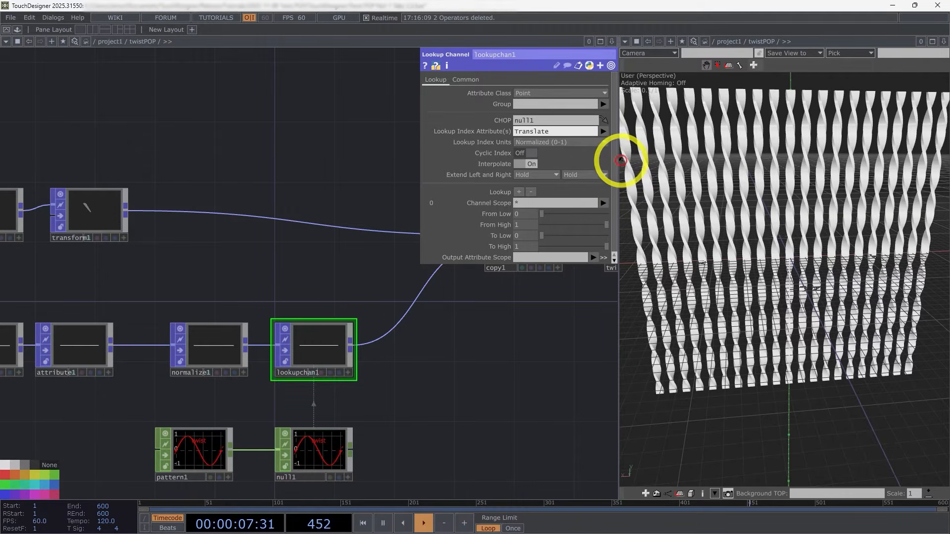
left_click(605, 132)
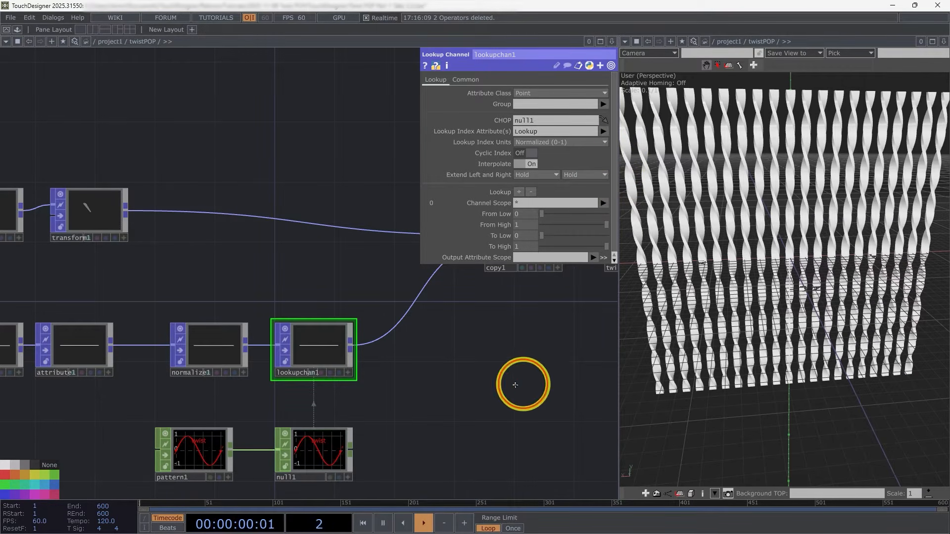
Step: Set the Lookup Channel POP's Output Attribute Scope to Twist and check its list of point attributes
left_click_drag(523, 384, 357, 399)
middle_click(171, 369)
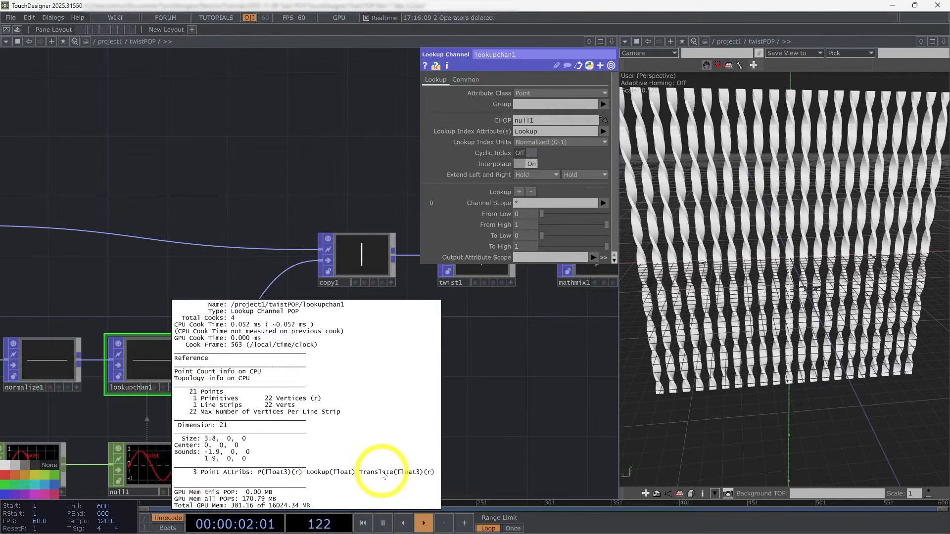
left_click_drag(477, 445, 515, 394)
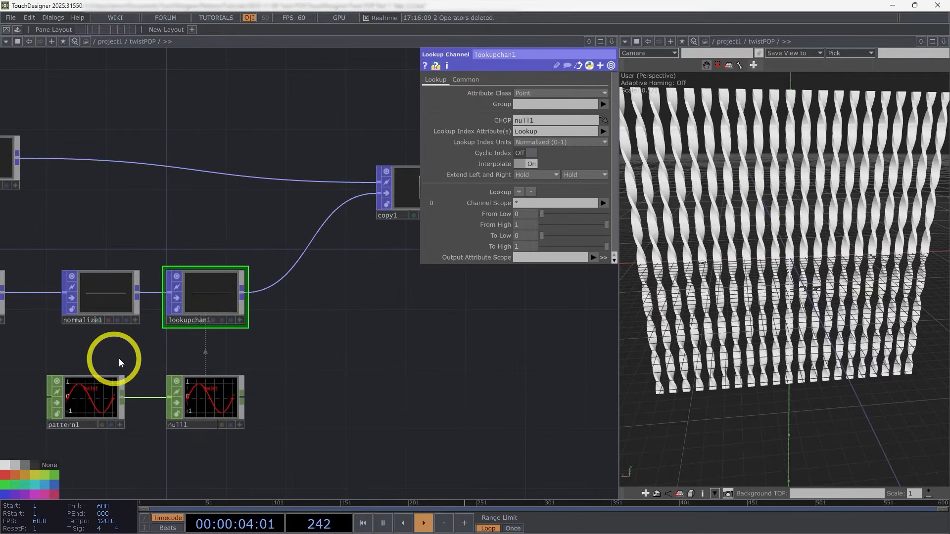
scroll(114, 360, "up", 3)
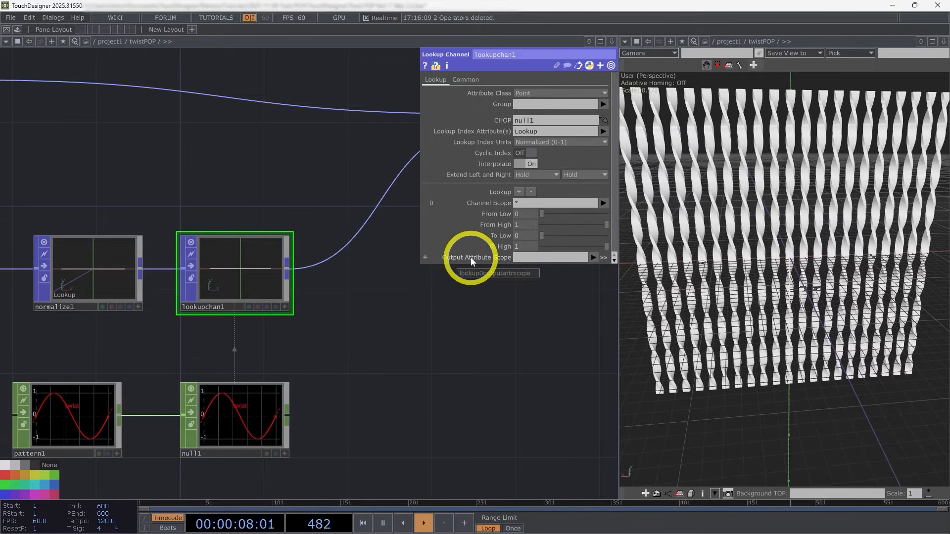
type("Twist")
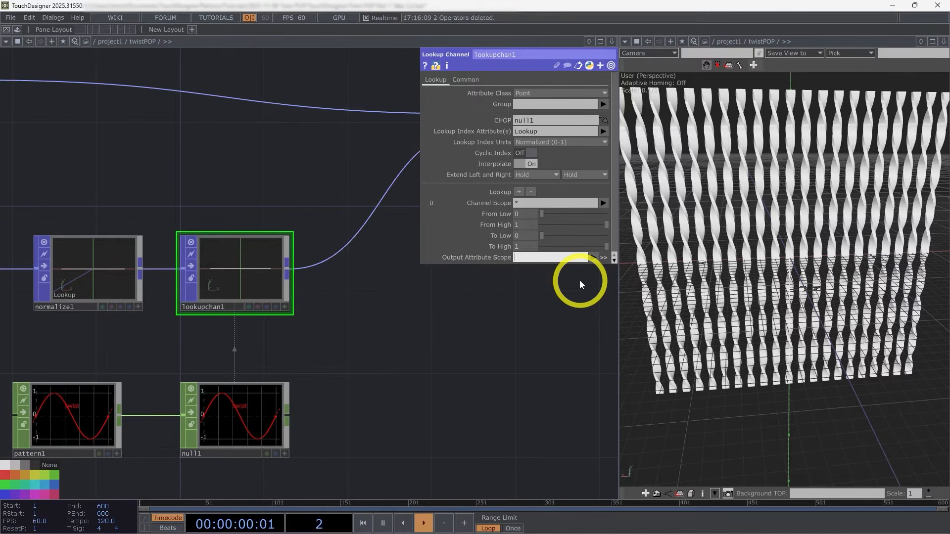
left_click(222, 273)
middle_click(223, 274)
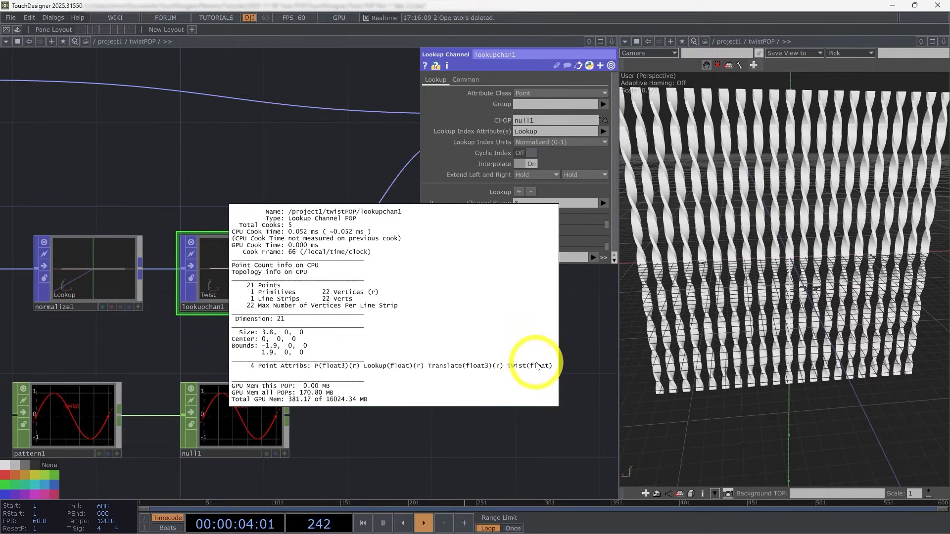
left_click(508, 440)
Step: Add Twist to the Copy POP's template attribute names beside Translate
left_click_drag(461, 400, 316, 384)
scroll(315, 384, "down", 3)
left_click(348, 245)
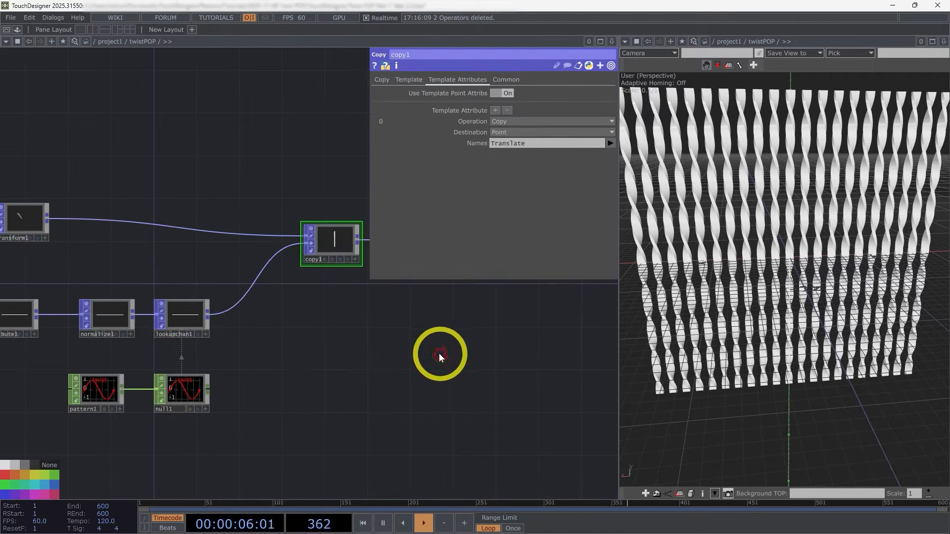
left_click_drag(499, 377, 461, 392)
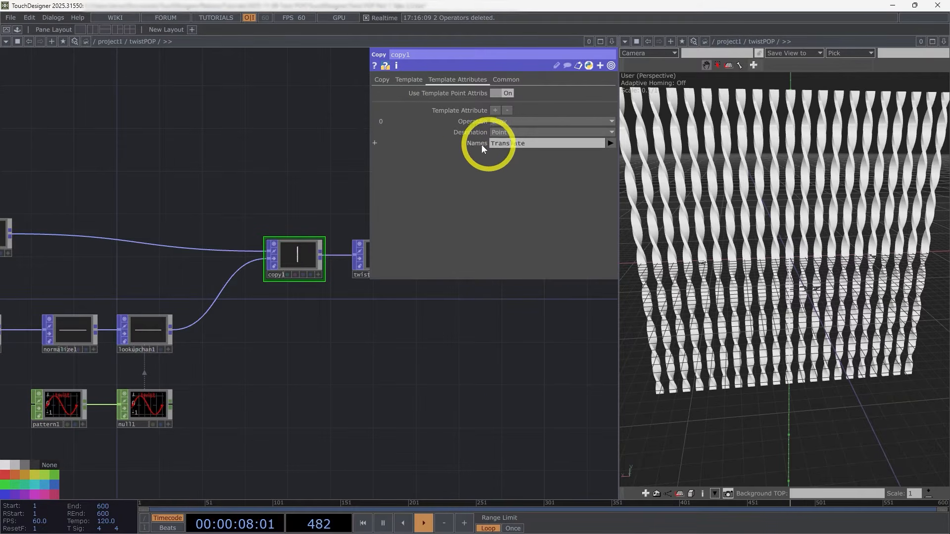
left_click(613, 144)
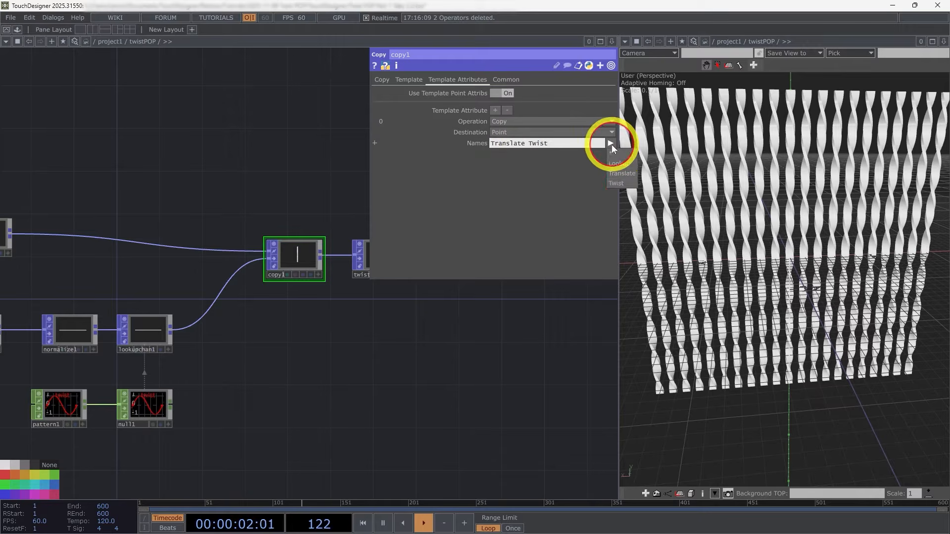
Step: Set the Twist POP's Weight Attribute to Twist so each copied tube twists by its own amount
left_click_drag(520, 361, 377, 377)
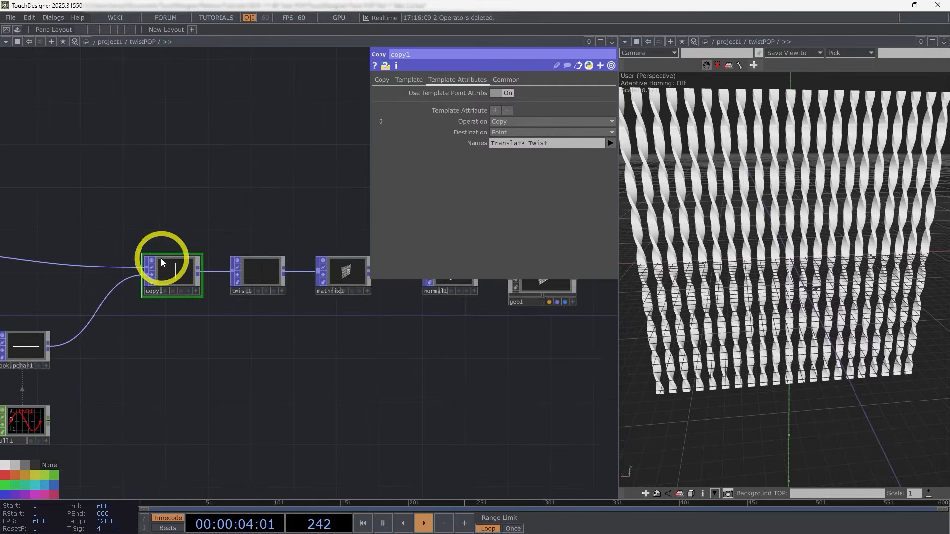
scroll(162, 262, "up", 5)
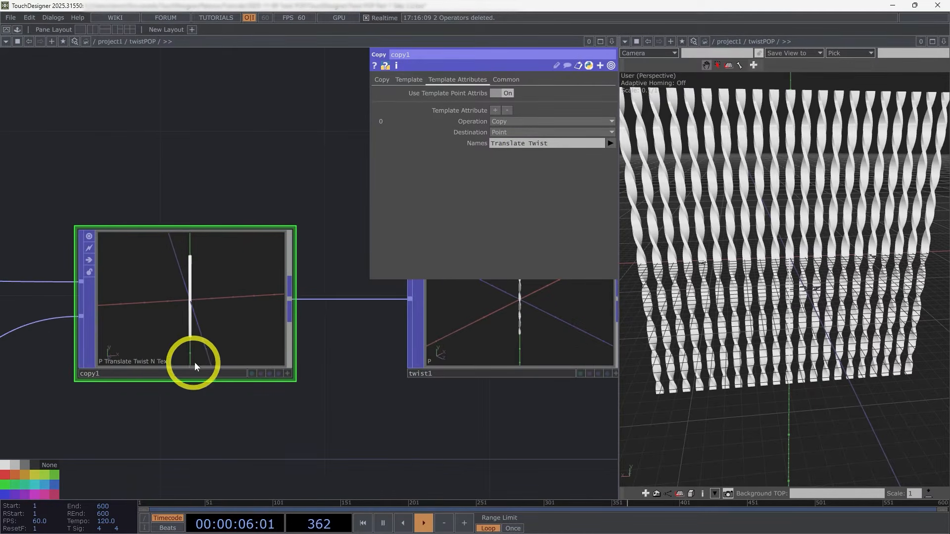
scroll(495, 429, "down", 5)
left_click_drag(495, 429, 257, 395)
left_click(270, 354)
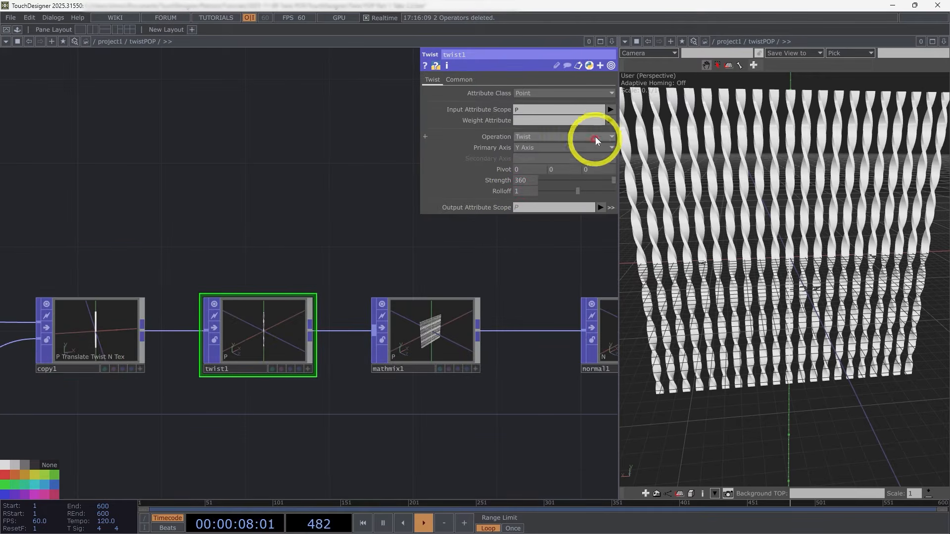
left_click(611, 120)
left_click(627, 190)
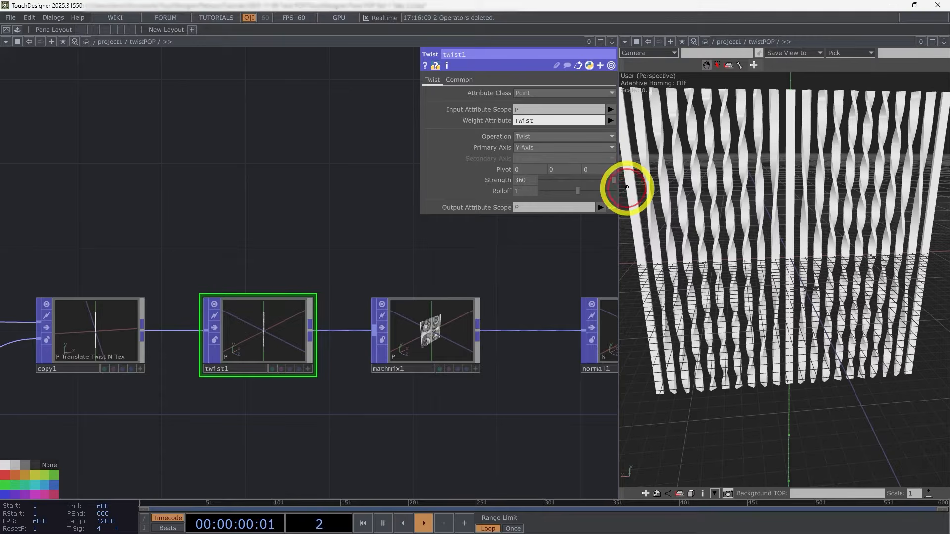
scroll(792, 315, "down", 3)
left_click_drag(793, 316, 831, 239)
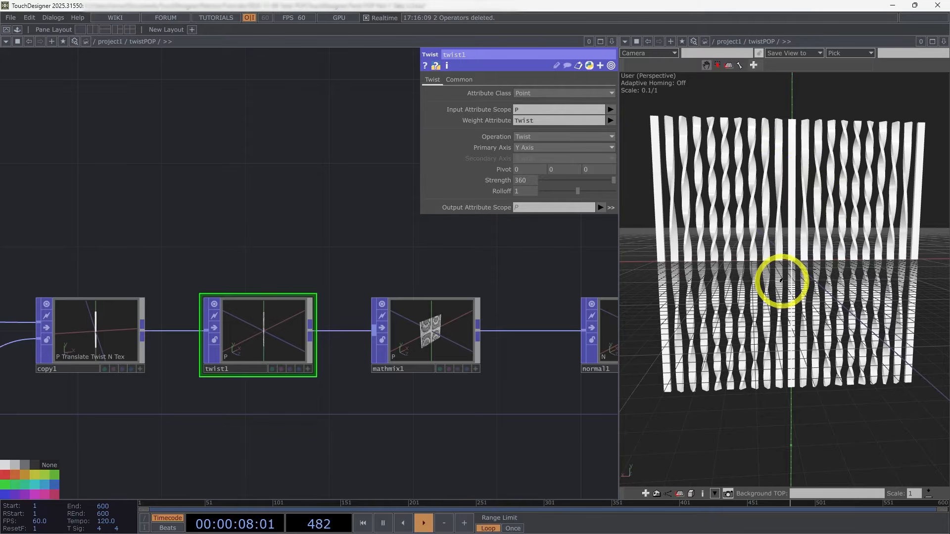
Step: Add a Timeline CHOP in the empty network area above the Tube and Transform POPs
scroll(445, 430, "down", 5)
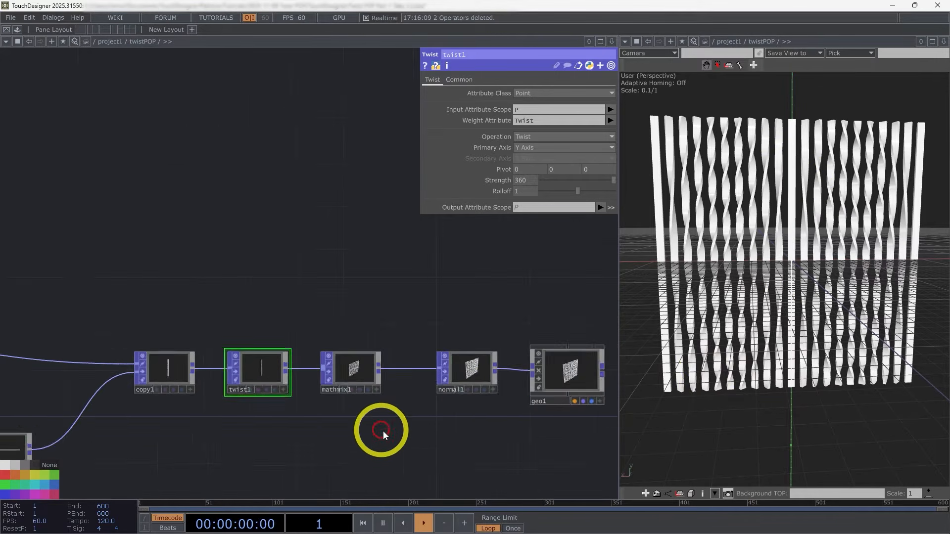
left_click_drag(514, 404, 544, 399)
left_click(177, 321)
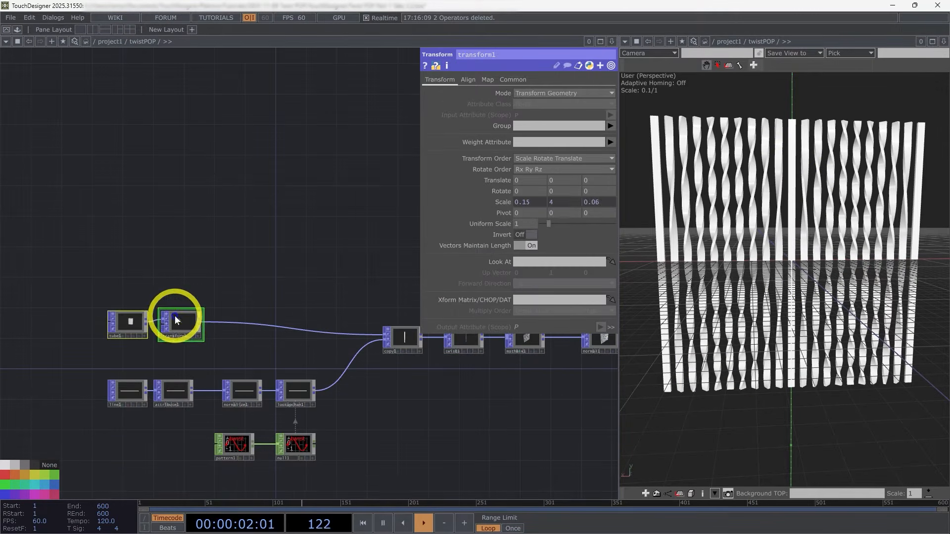
left_click_drag(177, 321, 182, 346, "shift")
left_click_drag(234, 307, 275, 292)
key("Tab")
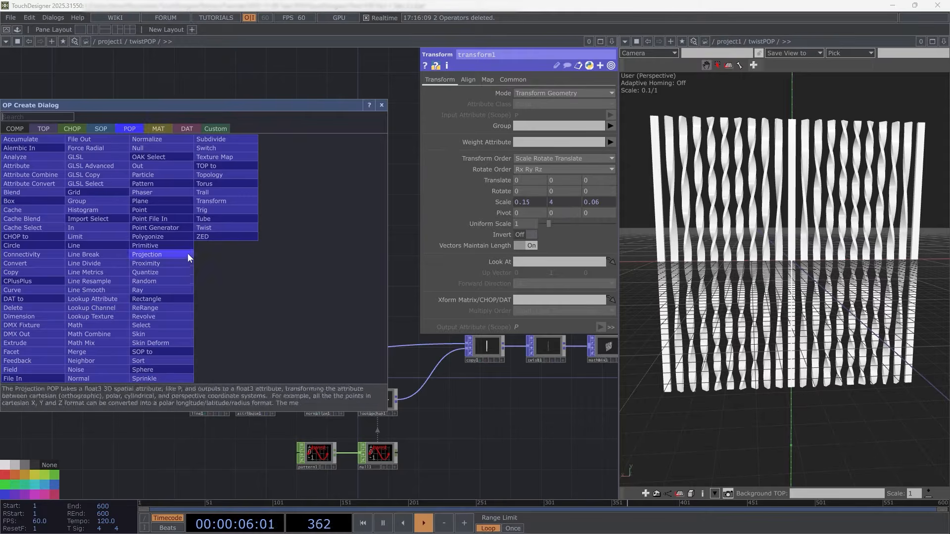
left_click(74, 127)
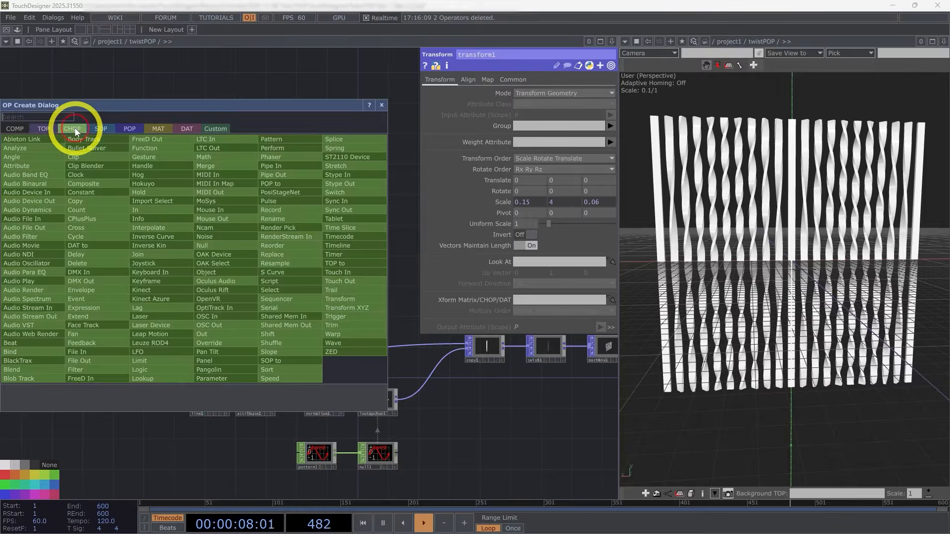
type("tim")
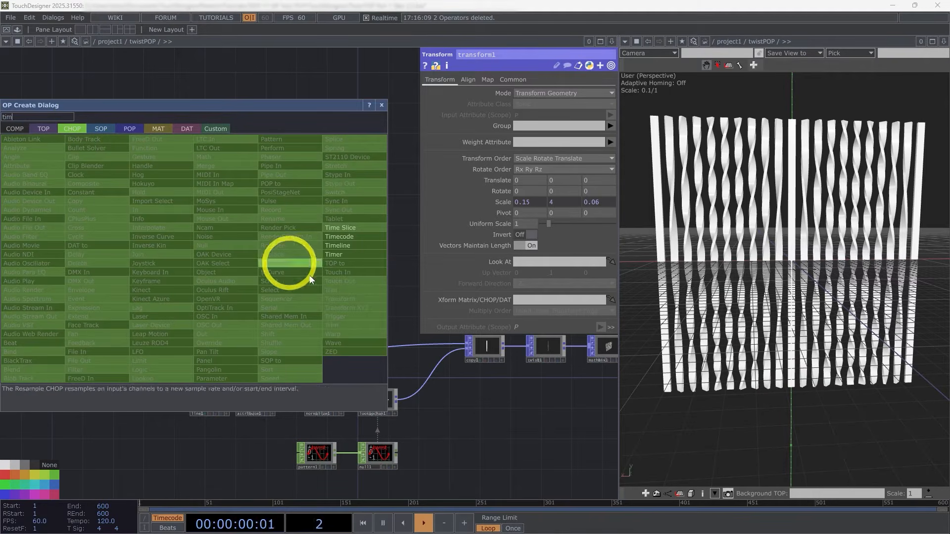
left_click(345, 245)
left_click(194, 232)
Step: Turn on the Timeline CHOP's End channel alongside Frame
scroll(201, 254, "up", 4)
left_click_drag(202, 255, 198, 367)
scroll(193, 365, "up", 3)
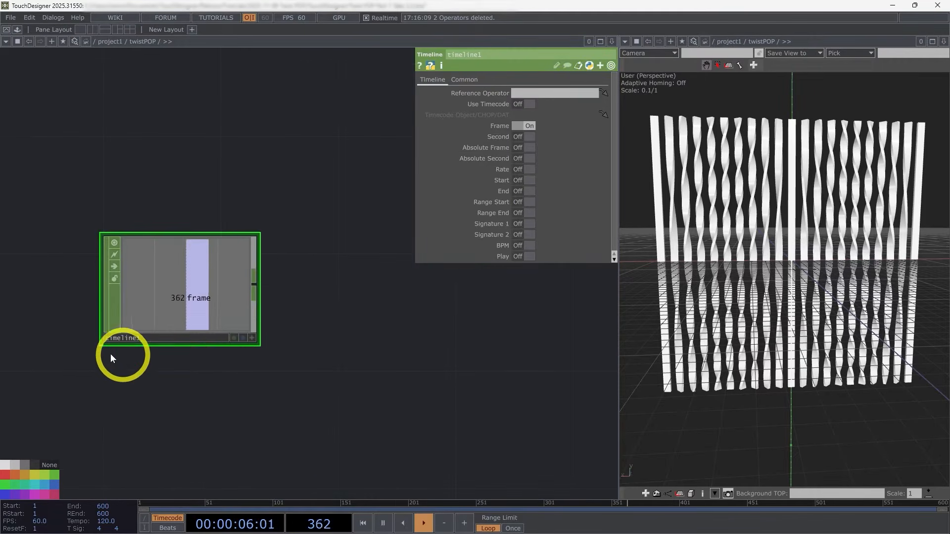
left_click(525, 192)
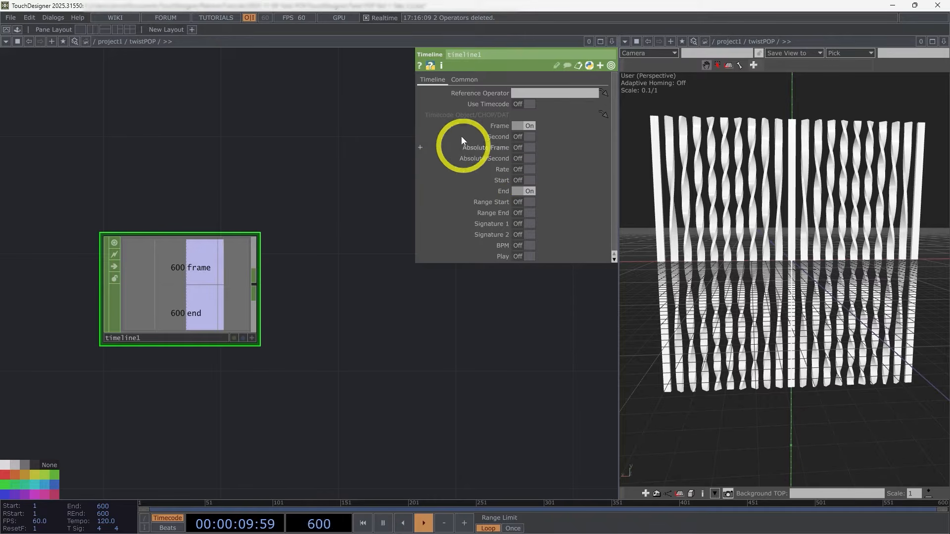
Step: Add a Math CHOP fed by the Timeline CHOP and set its Combine Channels to Divide
key("Tab")
type("ma")
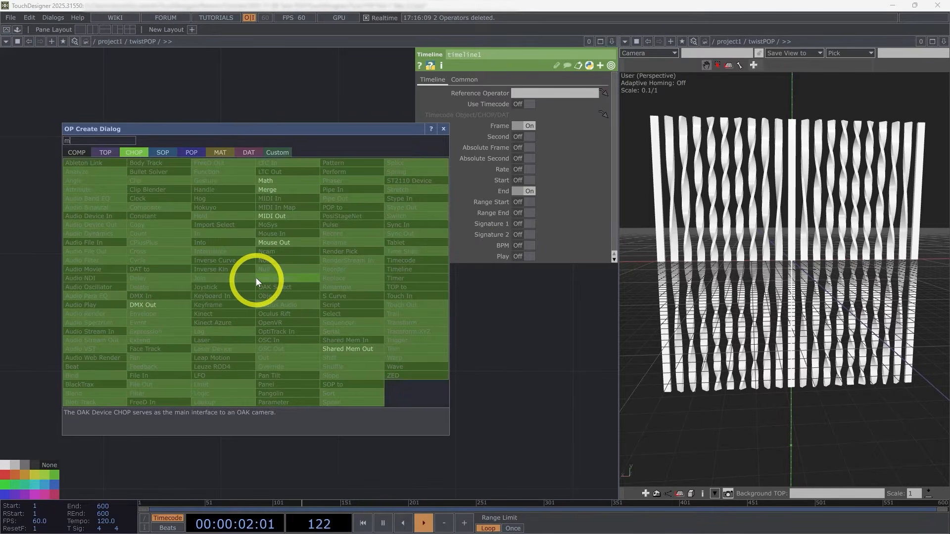
left_click(279, 183)
left_click(355, 285)
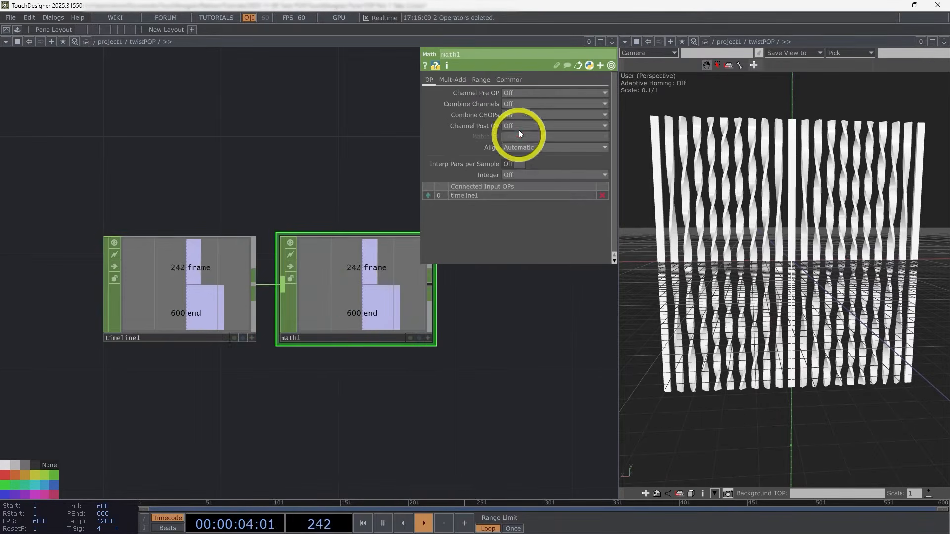
left_click(522, 102)
left_click(522, 147)
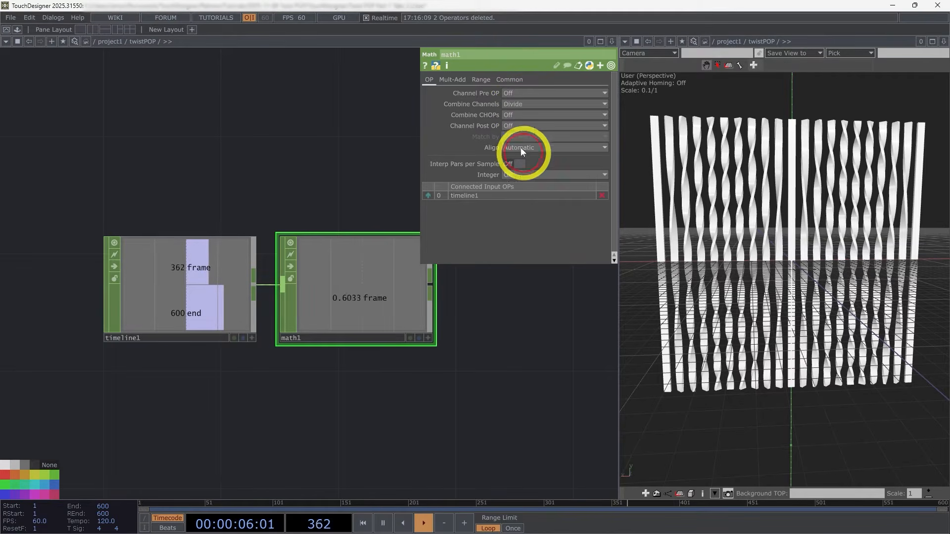
left_click(358, 306)
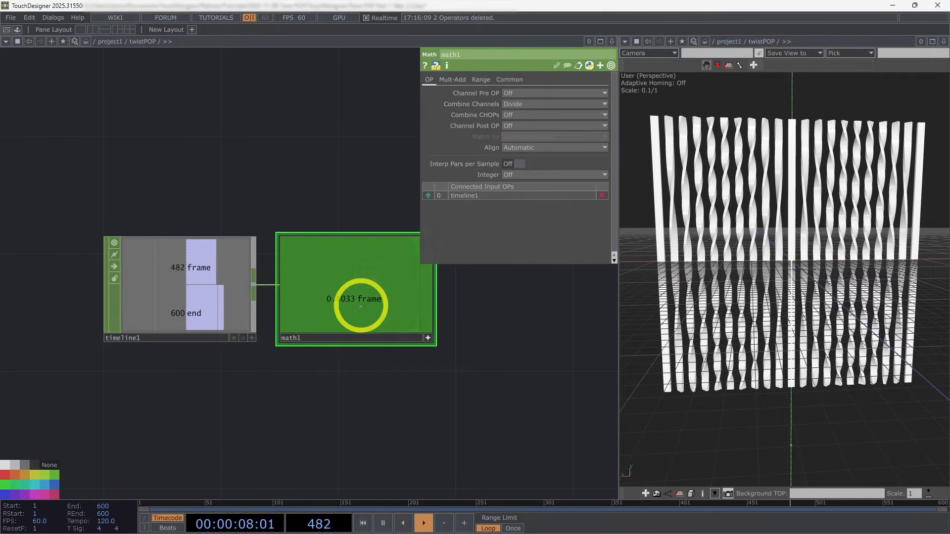
left_click_drag(495, 501, 557, 460)
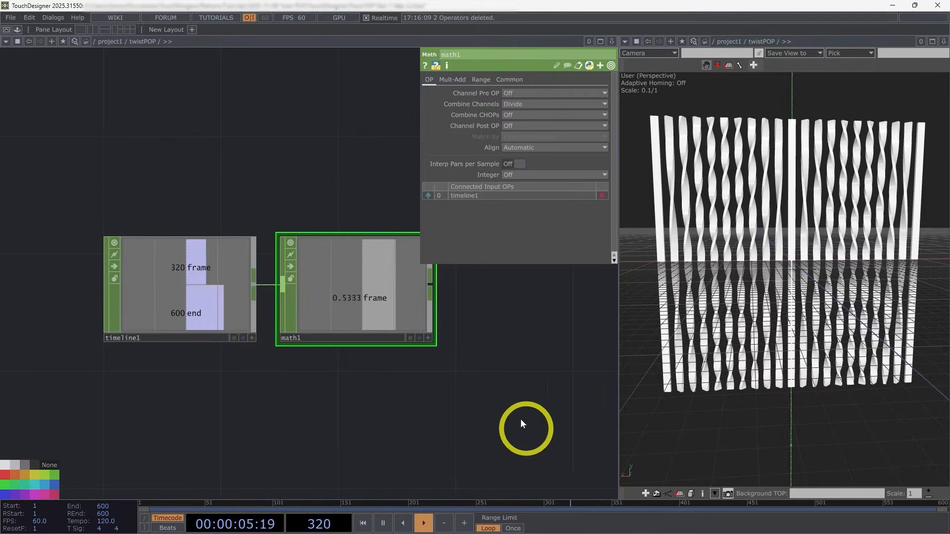
Step: Add a Null CHOP to the output of the Math CHOP
left_click_drag(491, 398, 331, 393)
left_click_drag(430, 497, 421, 495)
scroll(379, 420, "down", 2)
left_click_drag(327, 390, 266, 347)
scroll(266, 346, "down", 1)
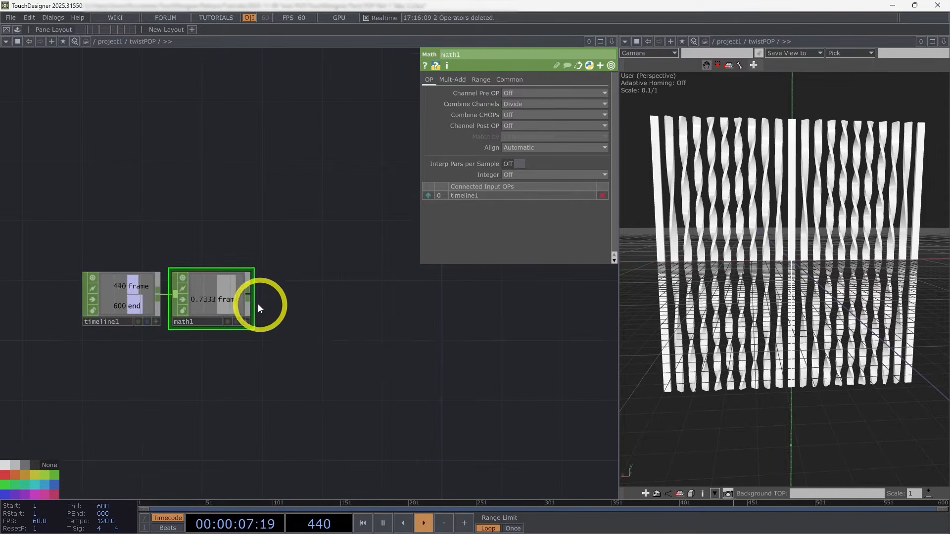
right_click(258, 301)
left_click(266, 283)
left_click(301, 298)
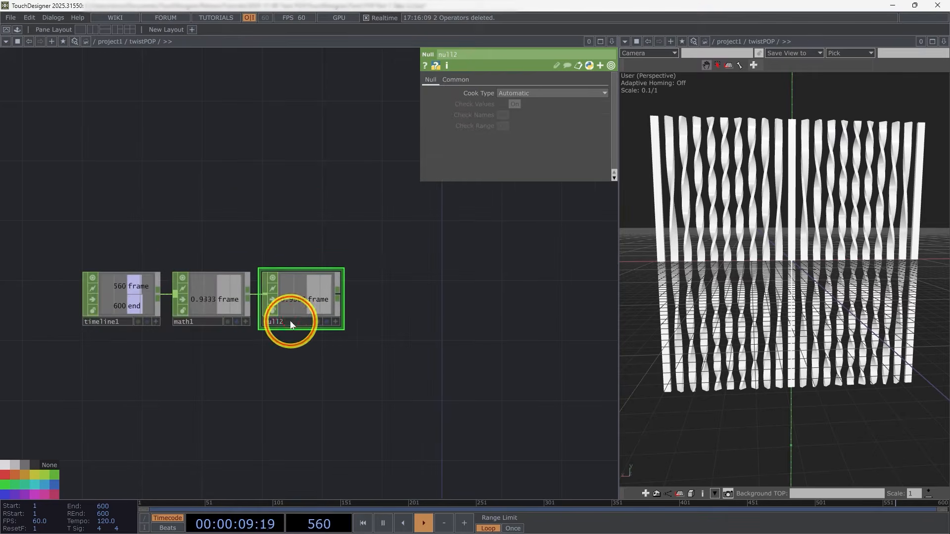
Step: Rename the new Null CHOP to fraction and colour its node blue
left_click(290, 321)
type("fraction")
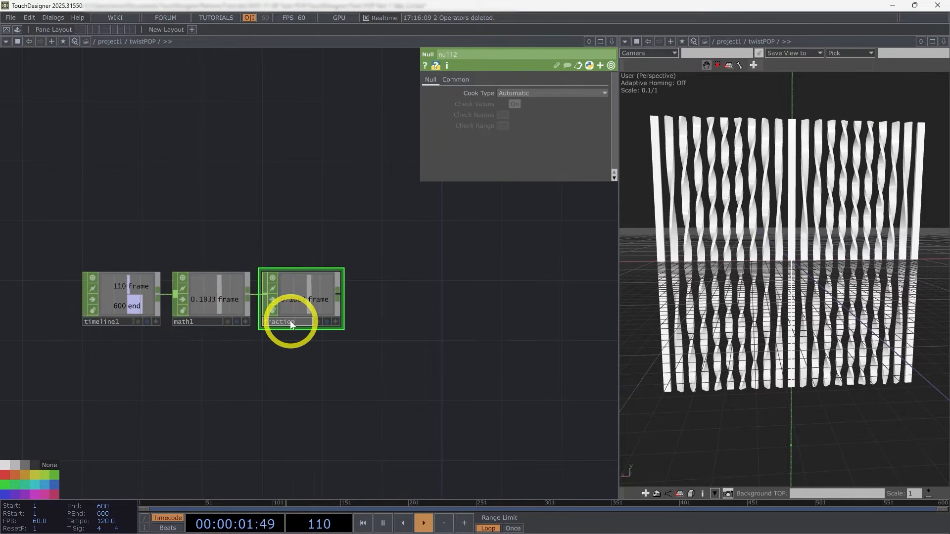
left_click_drag(162, 404, 159, 409)
left_click(56, 487)
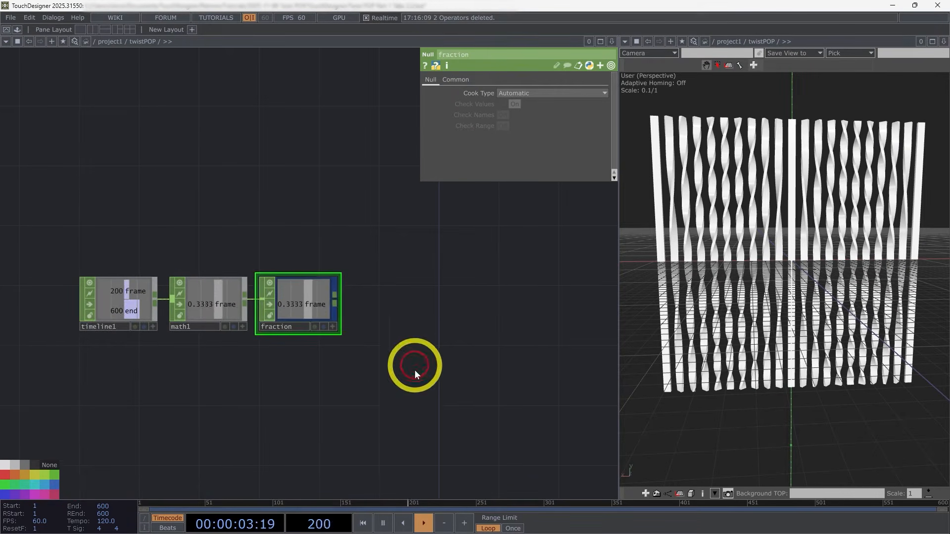
Step: Make the fraction null's viewer active and link its frame channel to the Pattern CHOP's Phase as a CHOP reference
left_click_drag(396, 361, 337, 244)
scroll(337, 244, "down", 3)
scroll(342, 286, "up", 2)
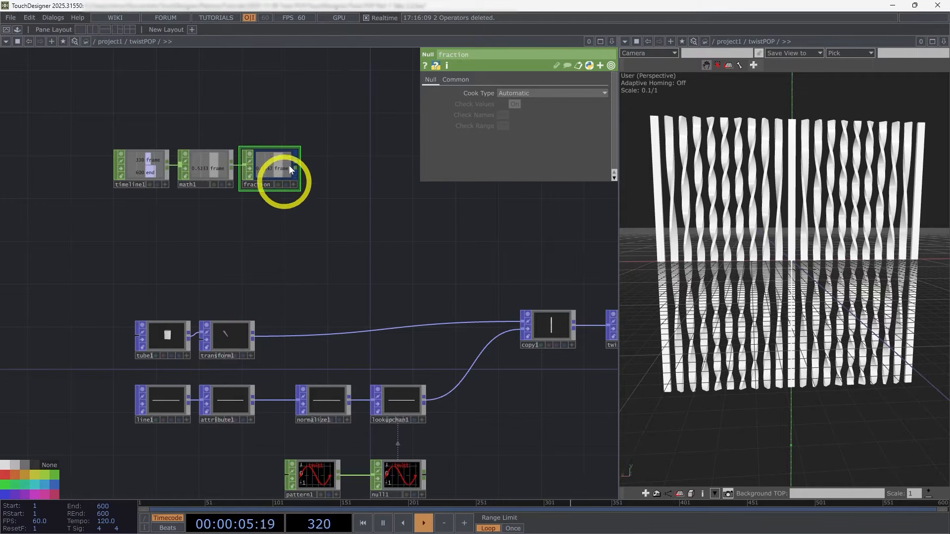
left_click(293, 185)
left_click_drag(373, 325, 318, 245)
scroll(319, 245, "down", 2)
scroll(272, 374, "up", 2)
left_click_drag(281, 365, 293, 364)
left_click_drag(354, 106, 384, 198)
left_click(431, 80)
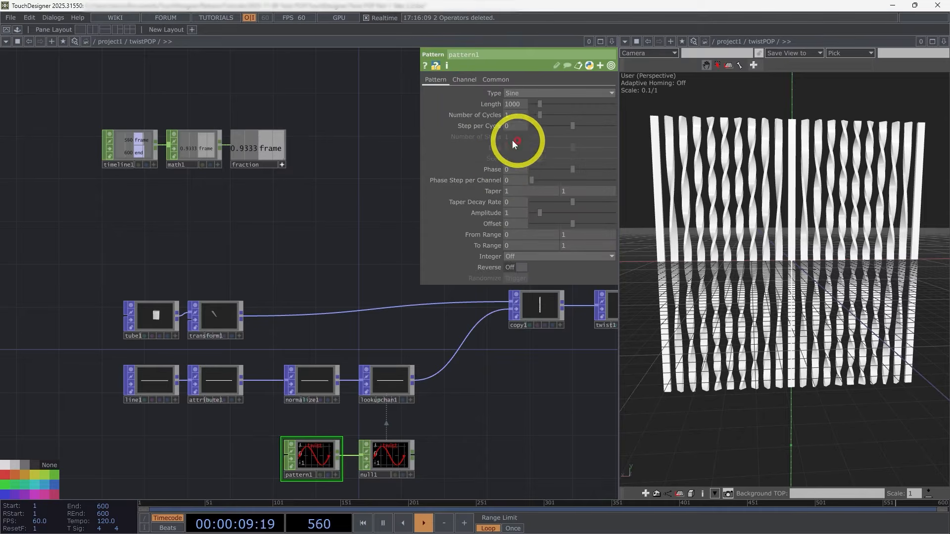
left_click_drag(572, 169, 559, 170)
left_click_drag(282, 148, 518, 169)
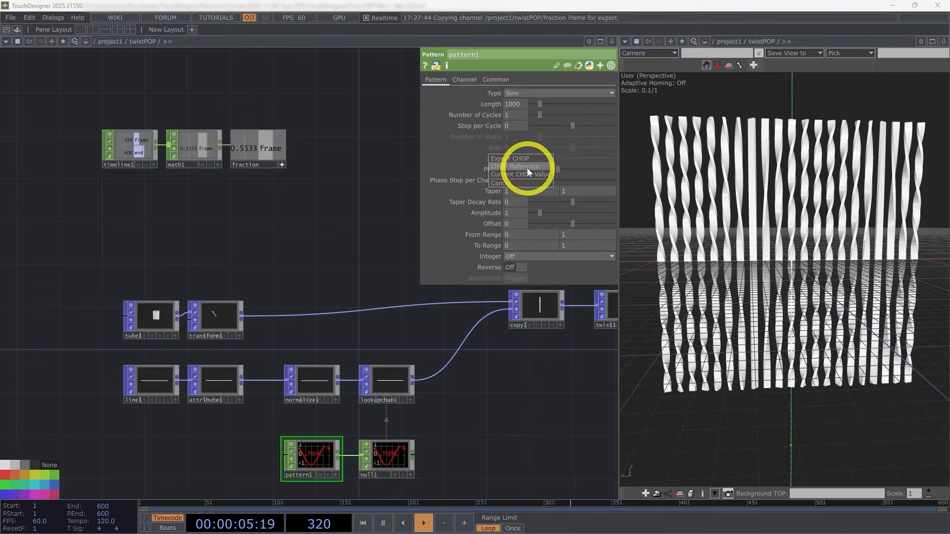
left_click(527, 167)
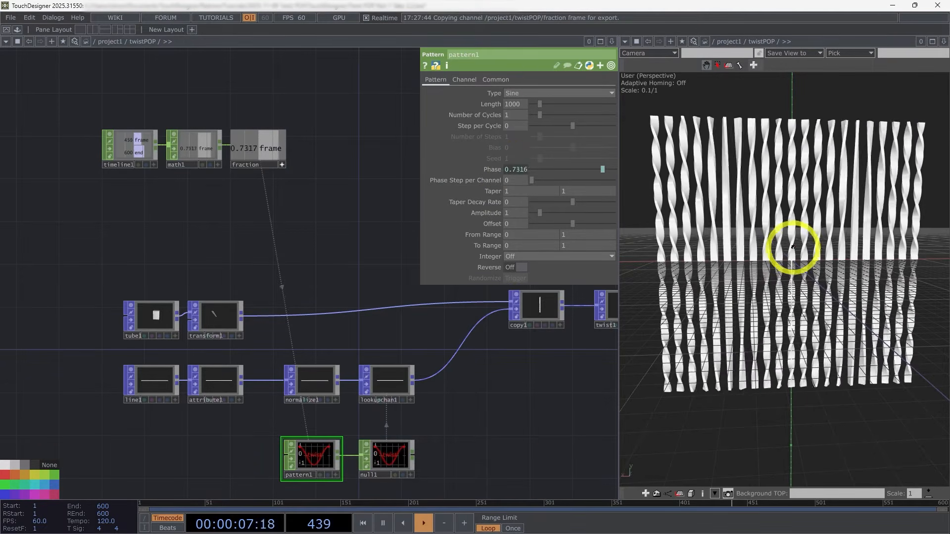
Step: Set the Pattern CHOP's Number of Cycles to 1/2
left_click_drag(619, 249, 766, 224)
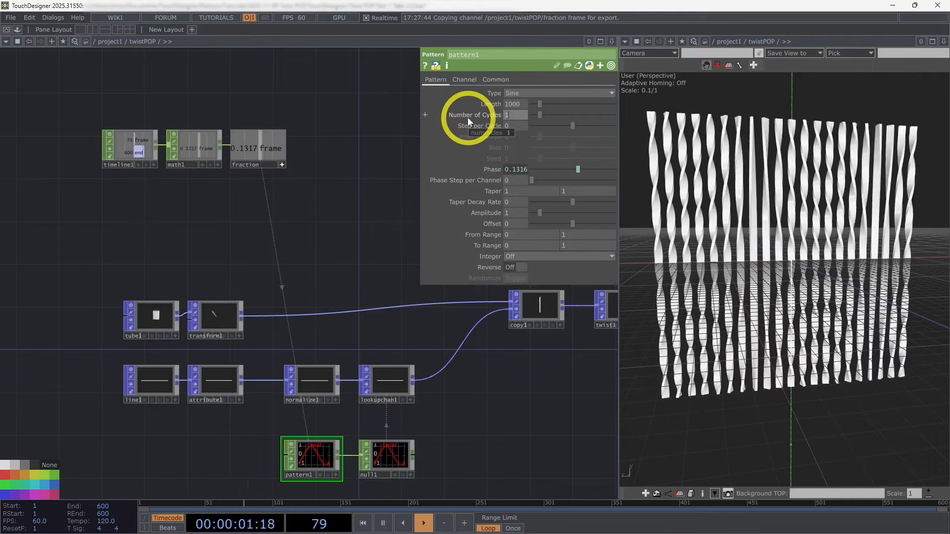
key("BackSpace")
type("0.5")
left_click(347, 183)
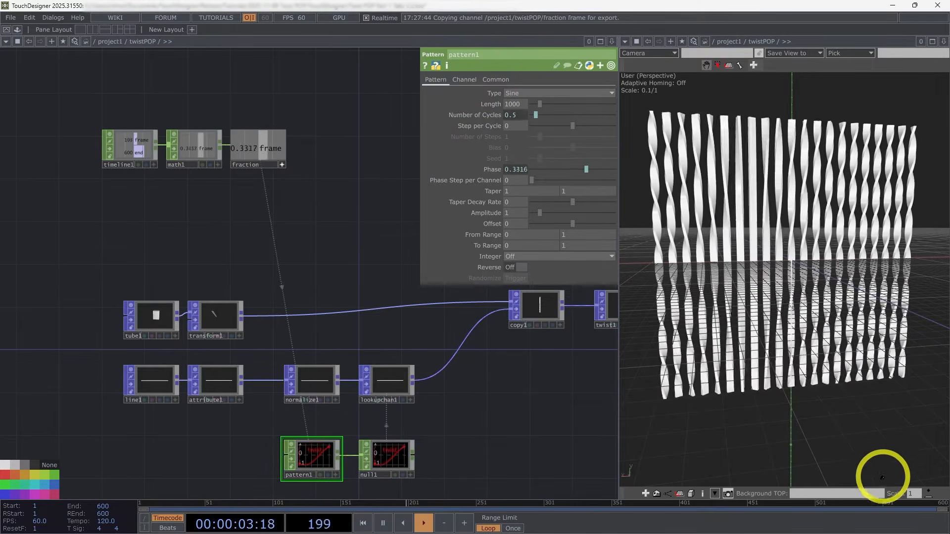
left_click(878, 507)
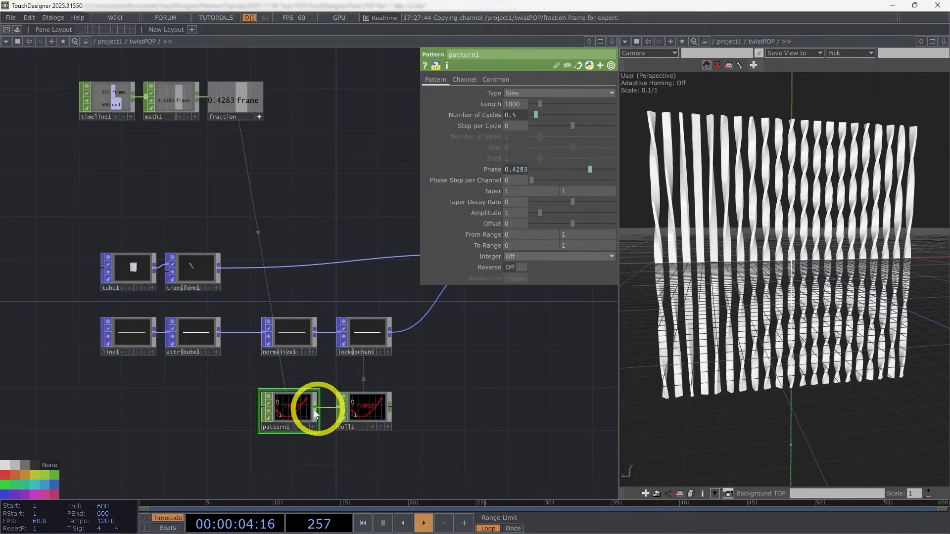
Step: Try 2 as the Pattern CHOP's Number of Cycles, then restore it to 1/2
scroll(312, 405, "up", 5)
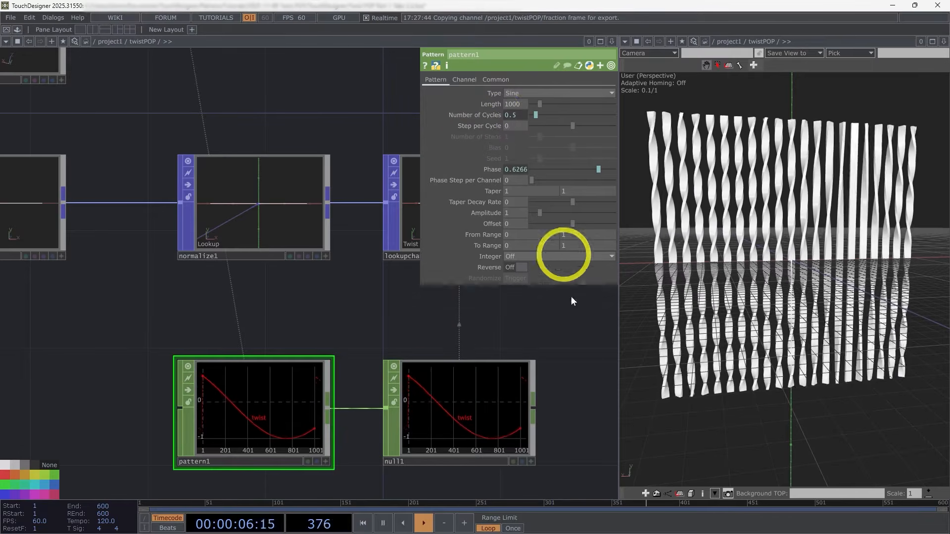
left_click(519, 113)
left_click(510, 127)
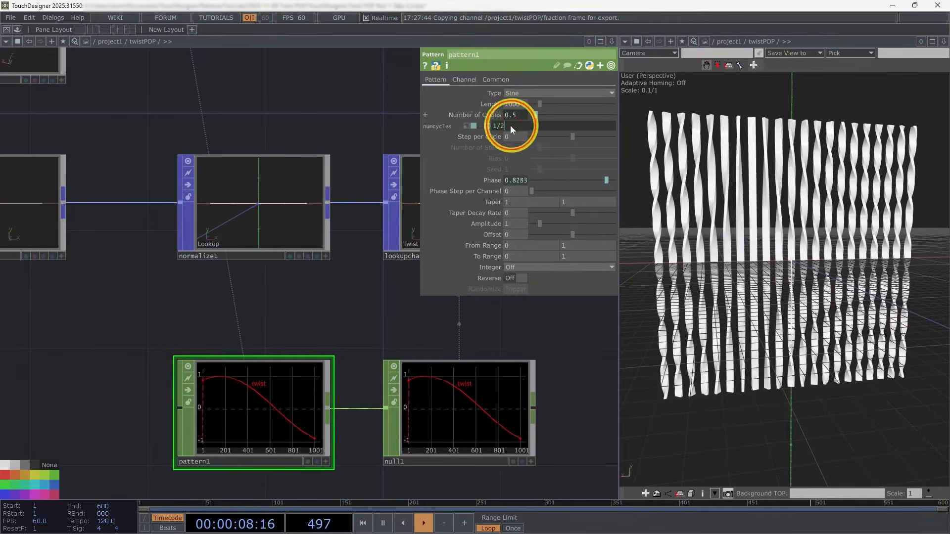
type("2")
left_click(384, 111)
left_click_drag(513, 114, 462, 118)
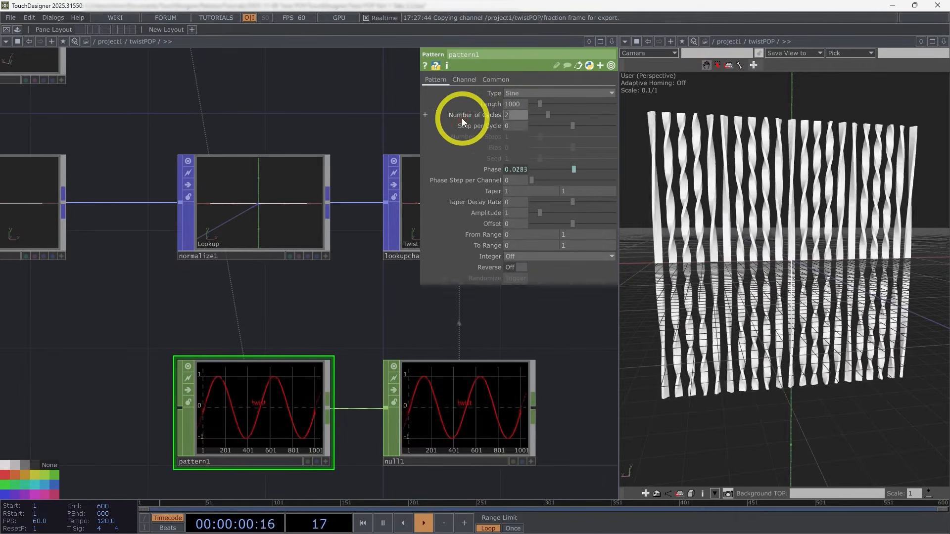
type("1/2")
left_click(365, 75)
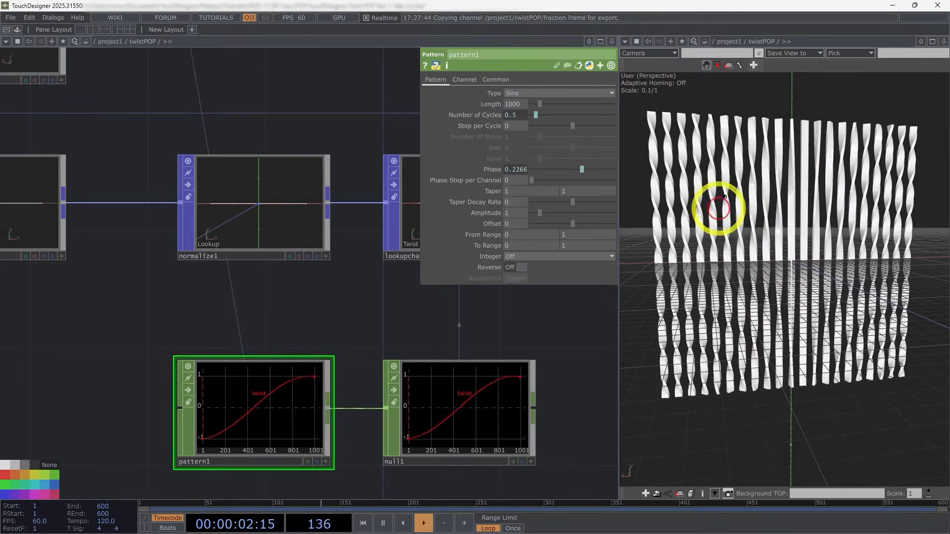
Step: Reference the fraction null's frame channel in the Y rotation of transform1, the Transform POP after the tube
scroll(290, 235, "down", 5)
scroll(254, 170, "up", 3)
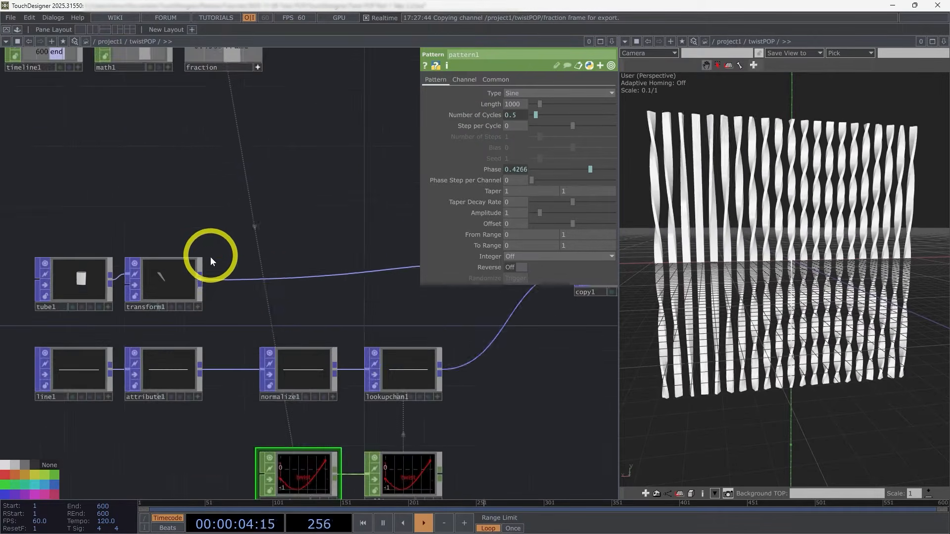
left_click(171, 277)
scroll(198, 252, "down", 3)
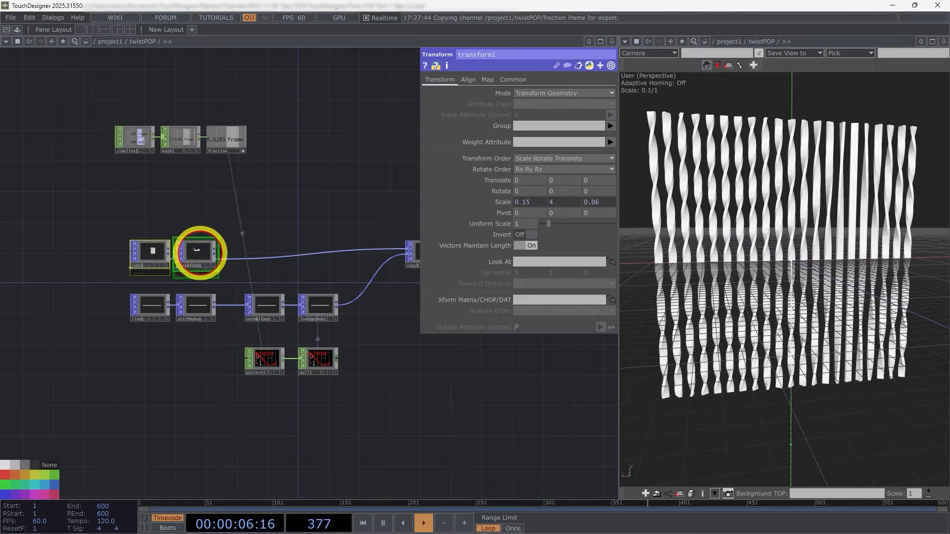
scroll(198, 257, "up", 3)
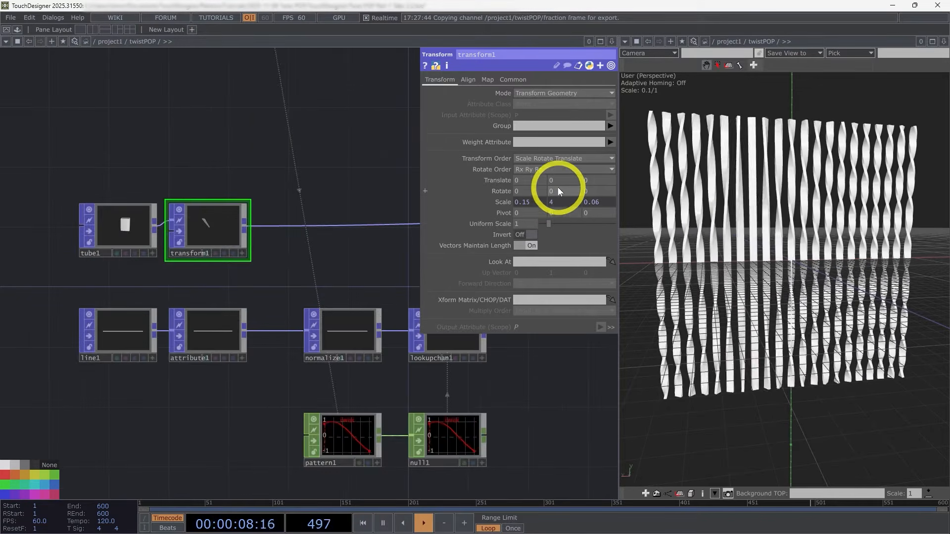
mouse_move(557, 186)
middle_mouse_down()
mouse_move(584, 163)
mouse_move(314, 163)
mouse_move(689, 160)
mouse_move(275, 180)
mouse_move(558, 187)
middle_mouse_up()
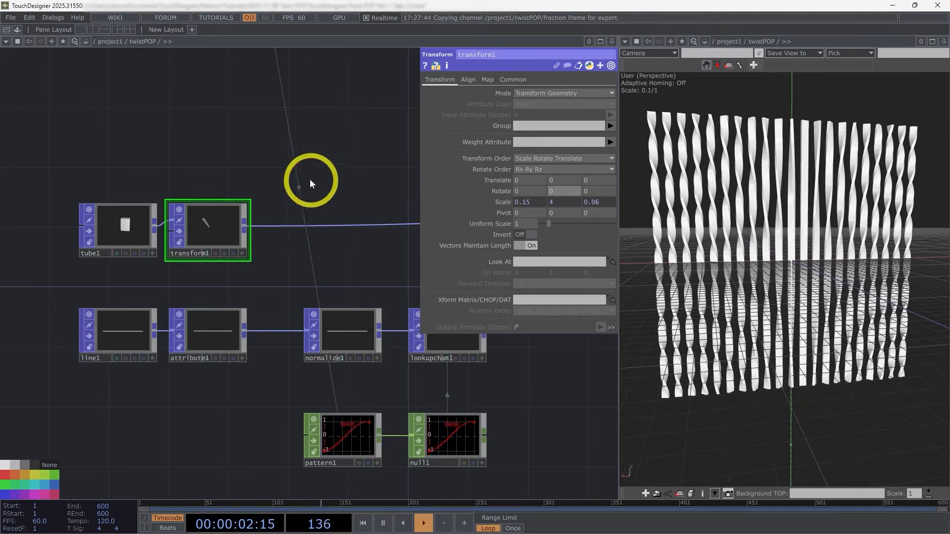
left_click_drag(310, 179, 301, 195)
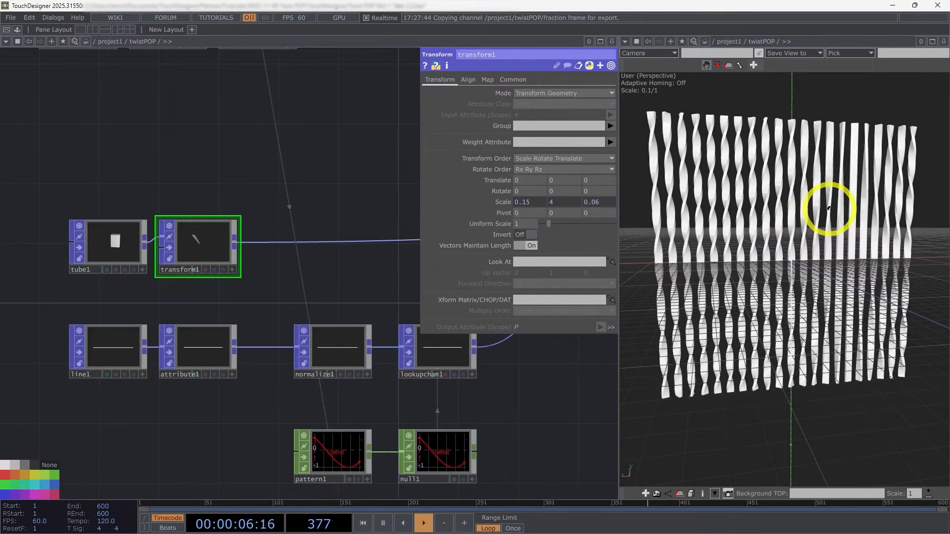
left_click_drag(280, 165, 287, 280)
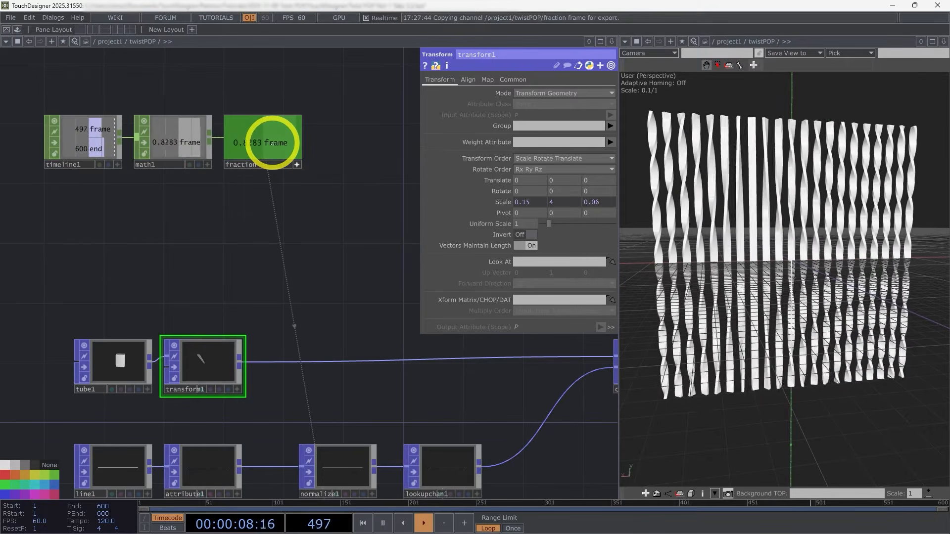
left_click_drag(272, 144, 570, 189)
left_click(572, 186)
Step: Multiply transform1's Y rotation expression by 360, giving op('fraction')['frame']*360
left_click(572, 187)
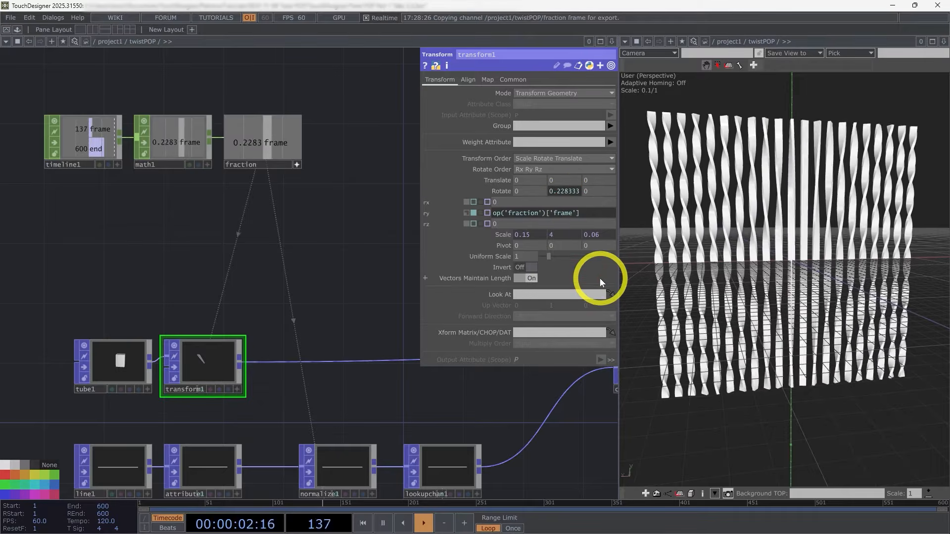
type("*36")
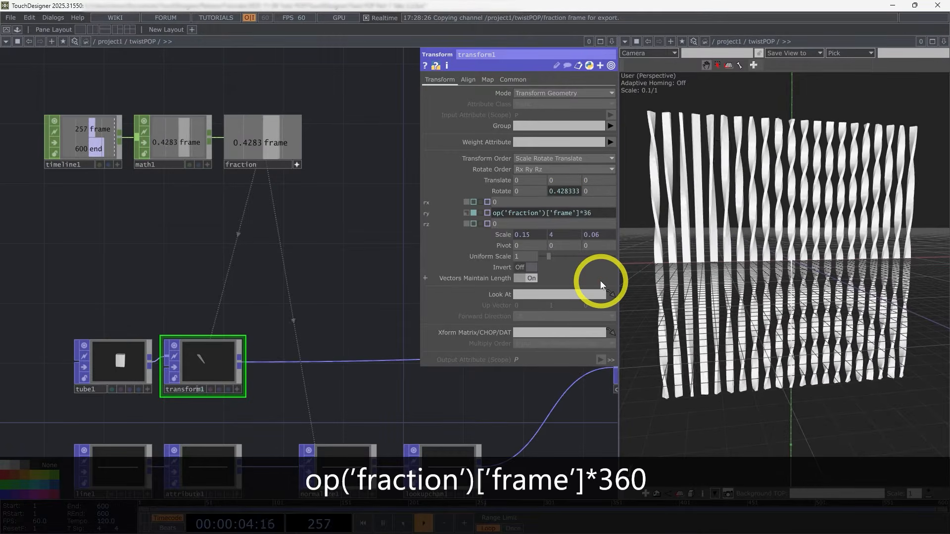
type("0")
key("Return")
left_click(372, 263)
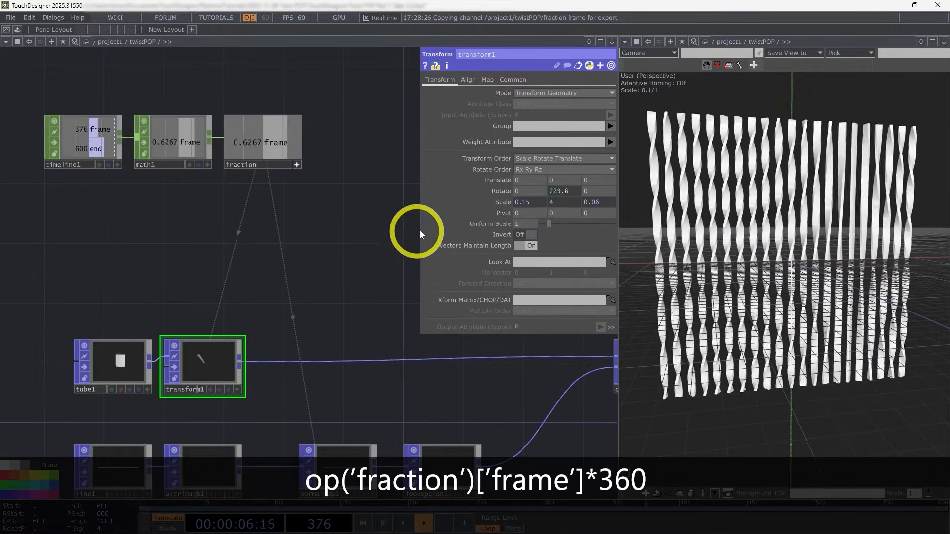
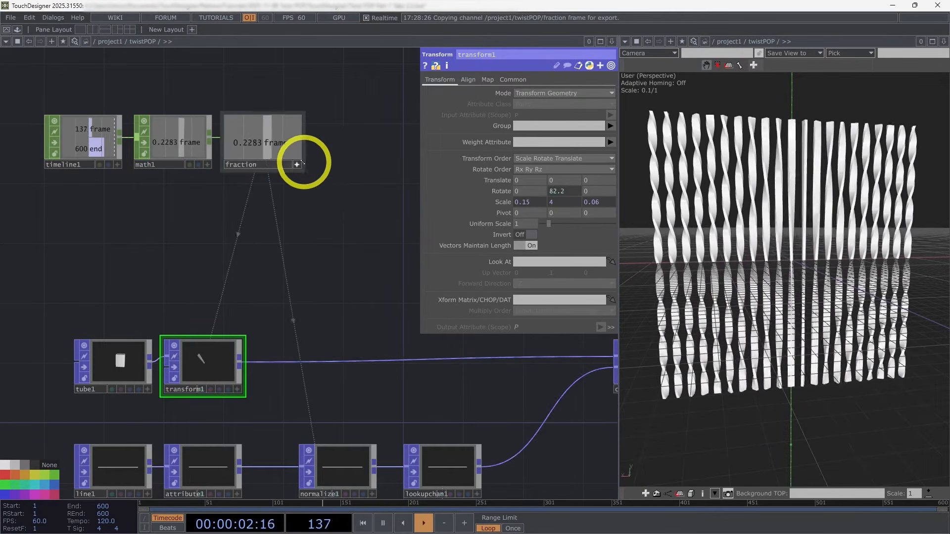
Step: Close the geometry viewer pane so the twistPOP network fills the whole workspace
scroll(327, 361, "down", 5)
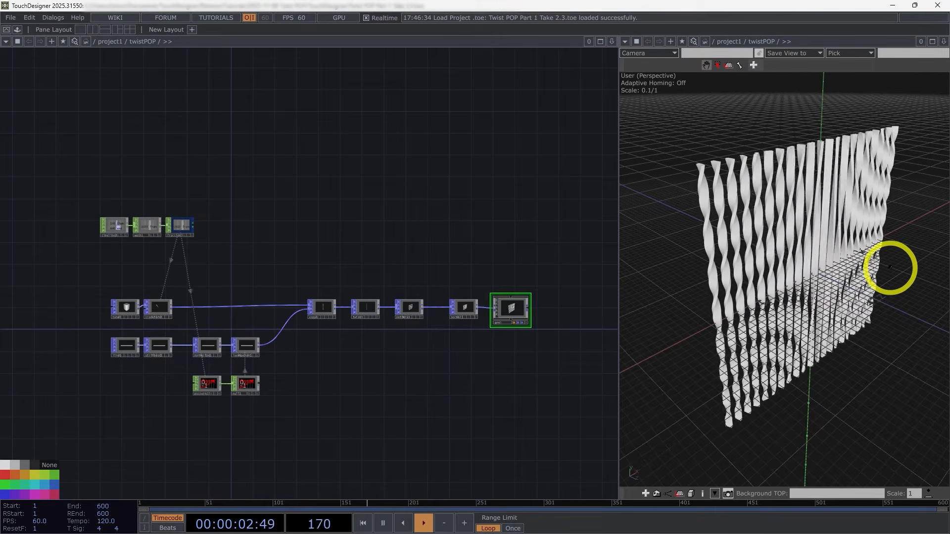
left_click(944, 41)
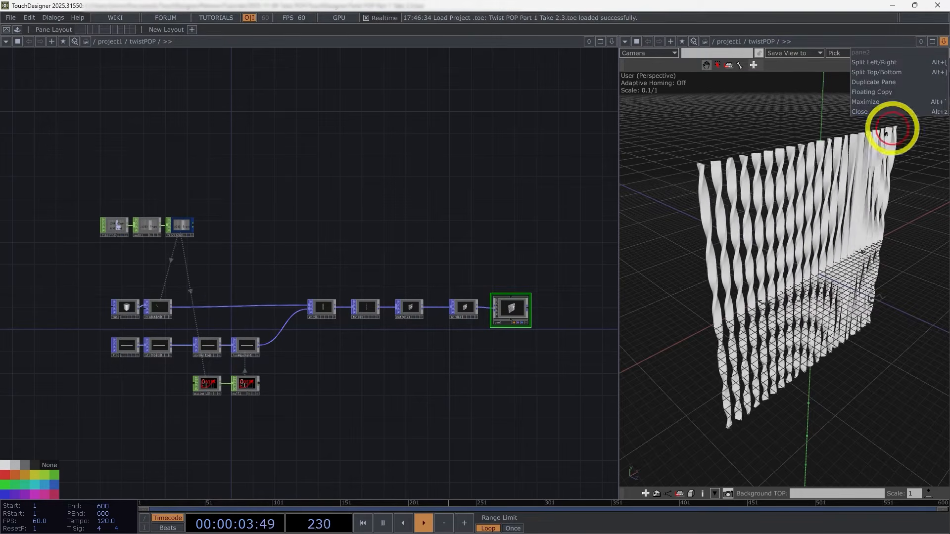
left_click(861, 111)
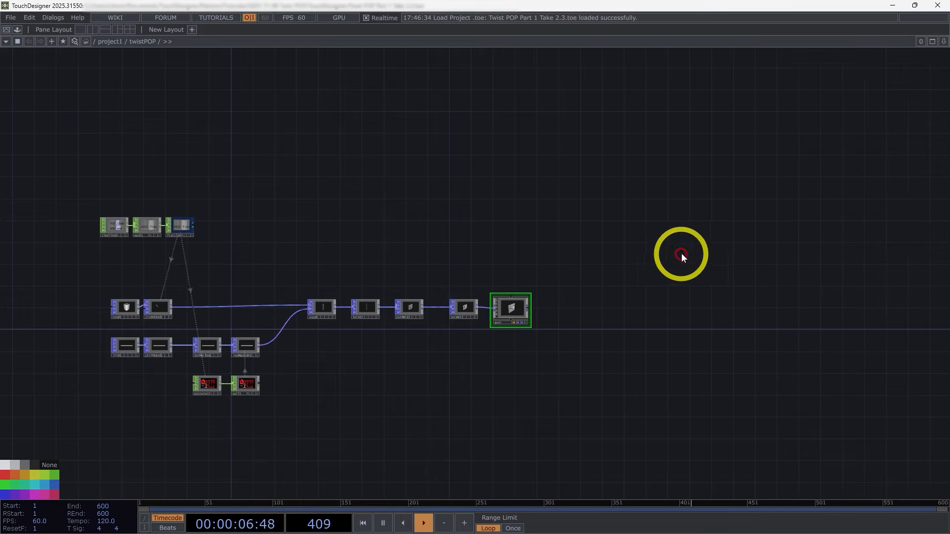
Step: Rename the Geometry COMP at the end of the POP chain to twists
left_click_drag(659, 284, 534, 288)
scroll(435, 317, "up", 4)
scroll(354, 326, "up", 2)
left_click(331, 297)
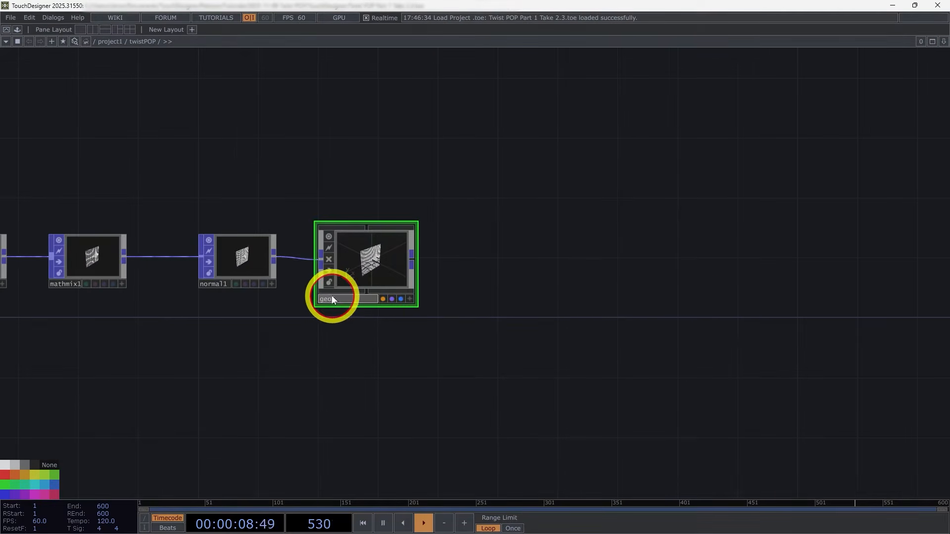
type("twists")
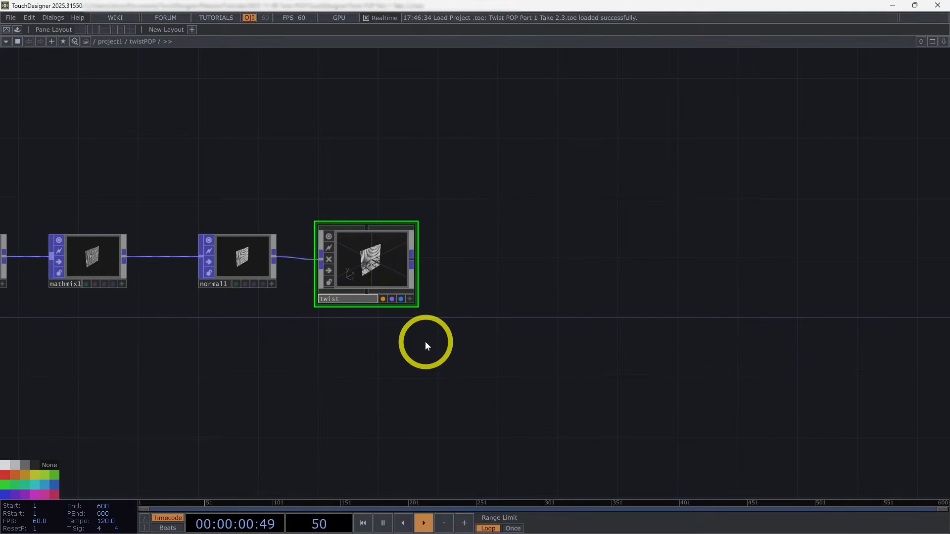
key("Return")
left_click(412, 336)
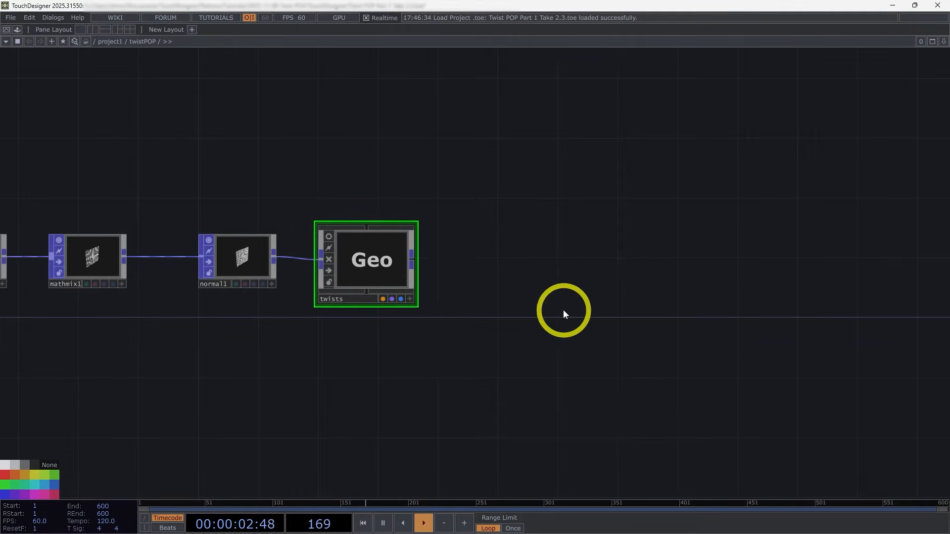
Step: Add a Camera COMP above the empty network area beyond the twists geometry
scroll(563, 309, "down", 3)
left_click_drag(556, 316, 366, 289)
left_click_drag(502, 320, 416, 330)
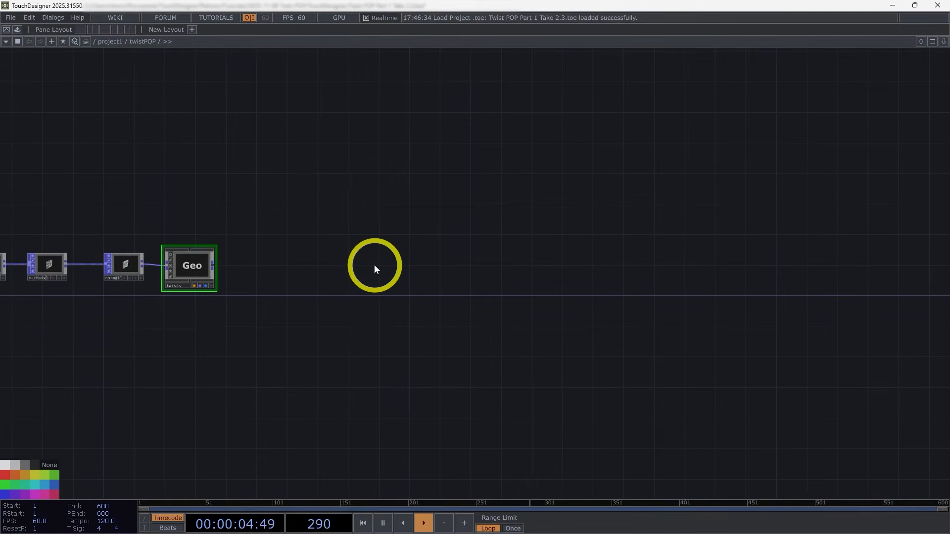
key("Tab")
left_click(200, 140)
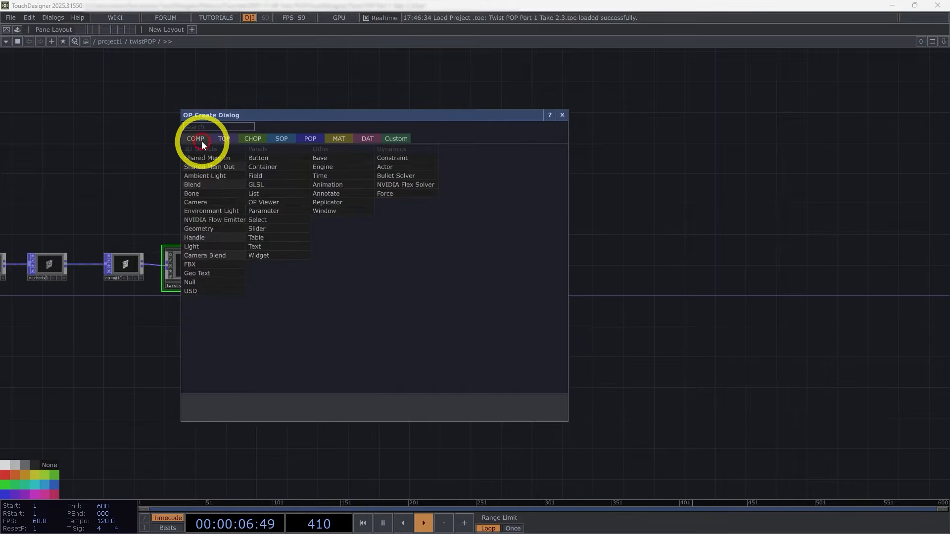
type("ca")
left_click(210, 203)
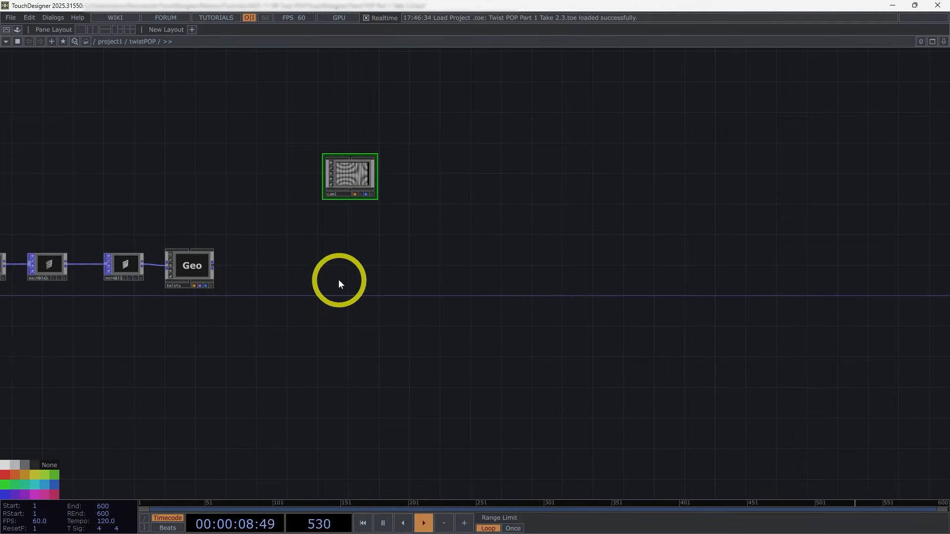
Step: Add a Render TOP below the camera to render the twists geometry
key("Tab")
left_click(191, 152)
type("re")
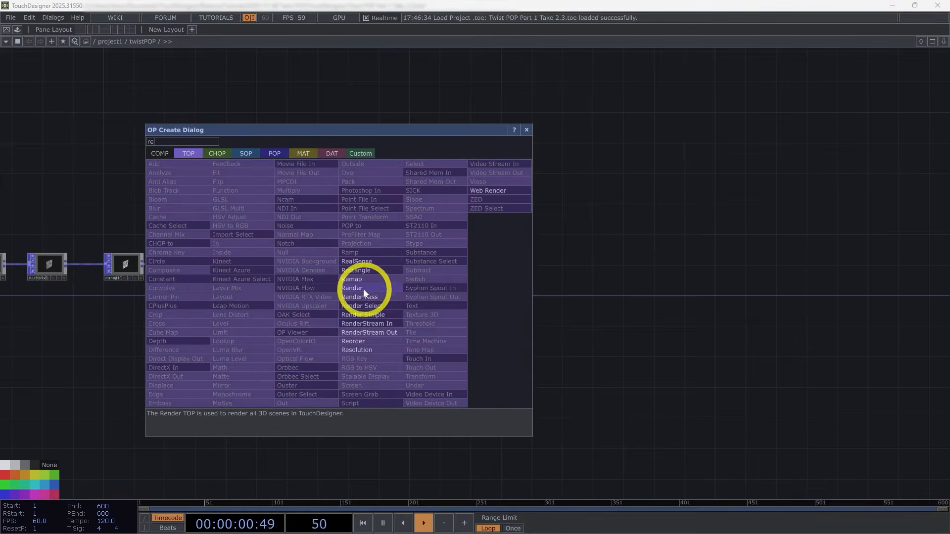
left_click(363, 289)
left_click(339, 279)
scroll(345, 280, "up", 5)
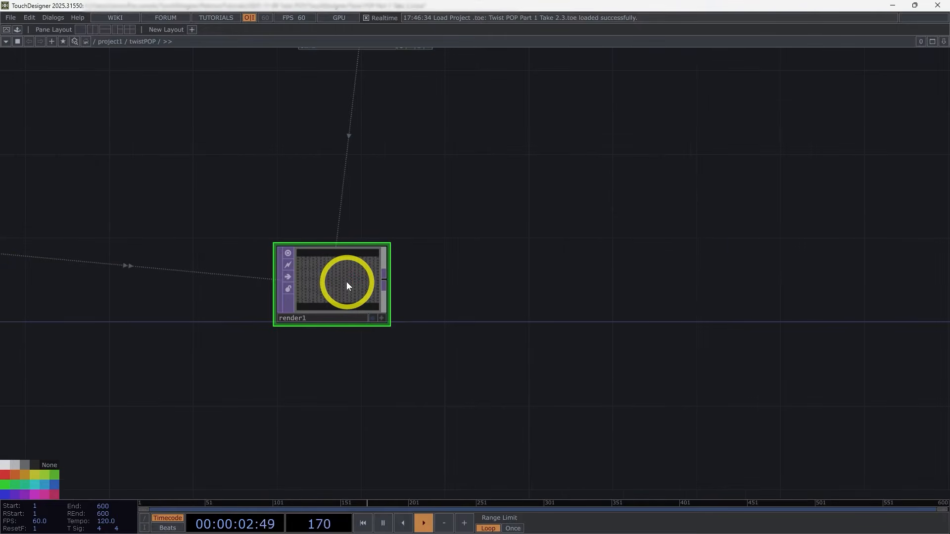
Step: Set the Render TOP's resolution to 1080 by 1080
key("p")
scroll(346, 281, "up", 4)
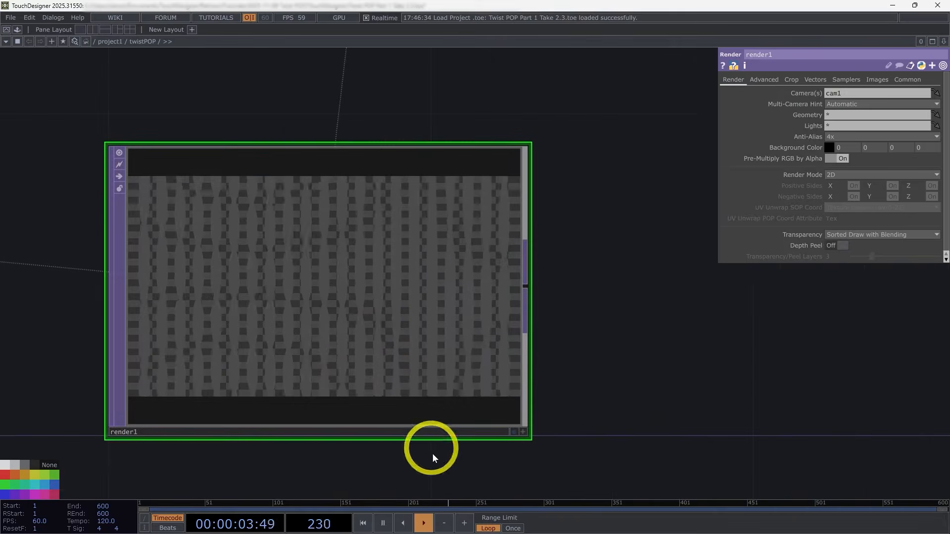
left_click(907, 82)
left_click(847, 103)
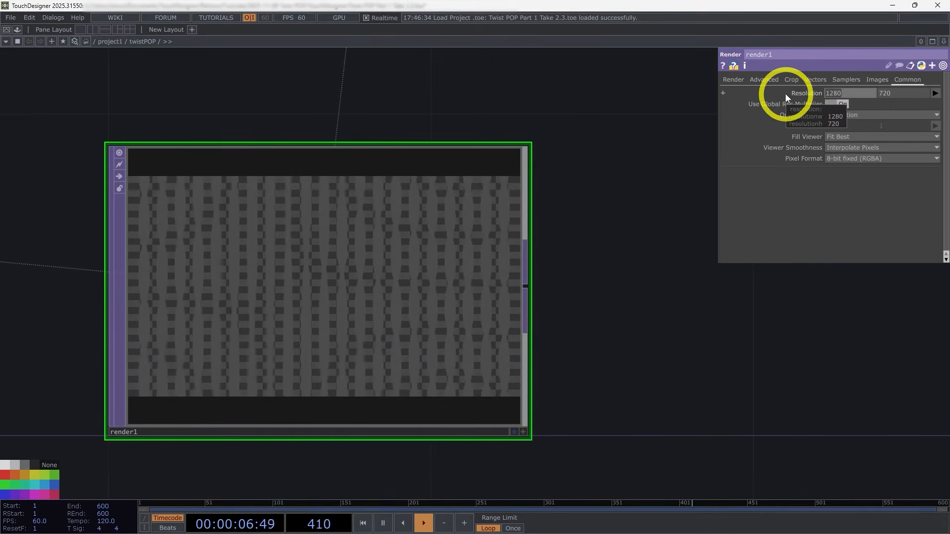
type("1080")
key("Tab")
type("1080")
key("Return")
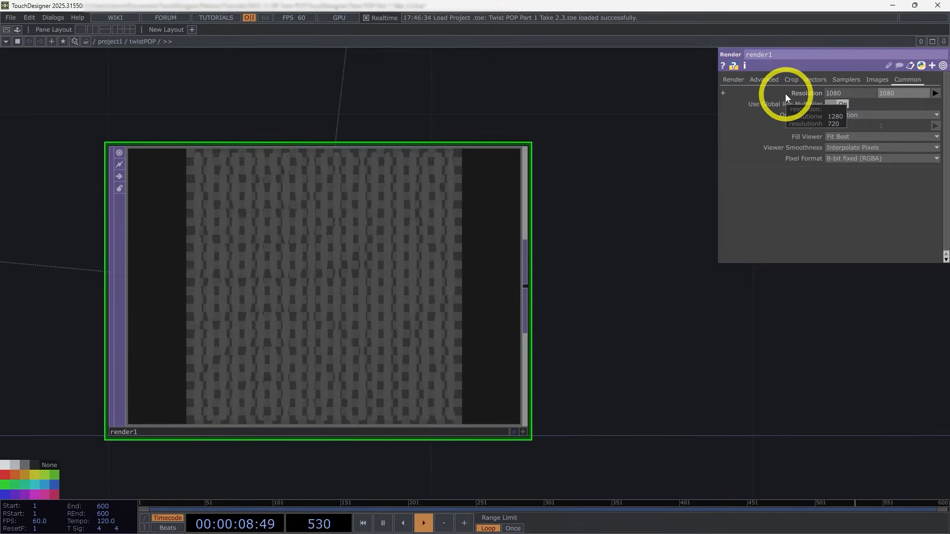
Step: Add the Render TOP's Resolution as a bound custom parameter on twistPOP's Tube page and place it first in the list
scroll(594, 302, "down", 6)
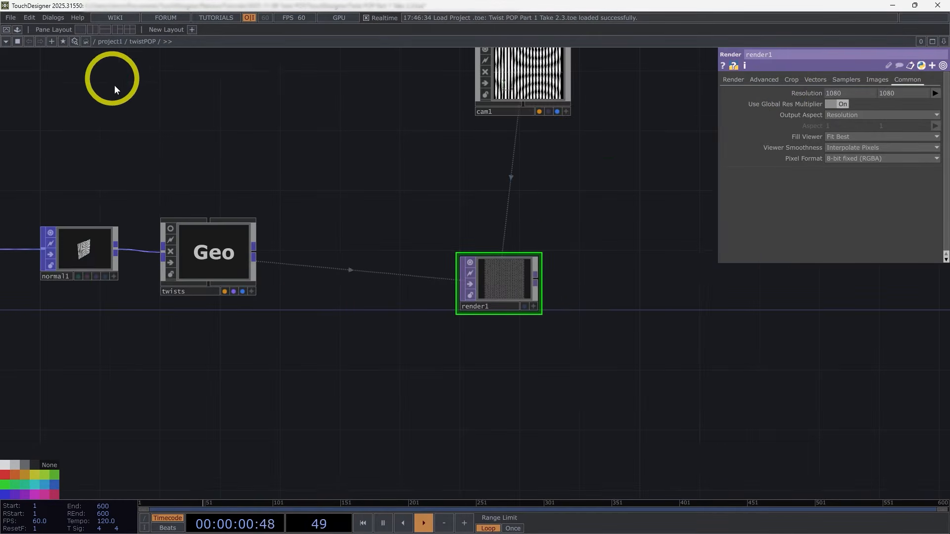
scroll(261, 155, "down", 3)
scroll(461, 170, "down", 3)
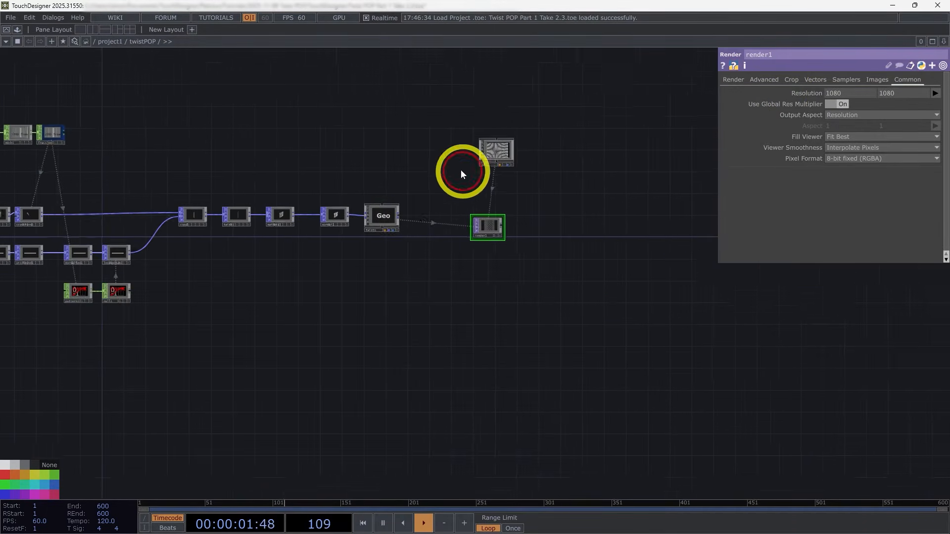
right_click(142, 42)
left_click(186, 96)
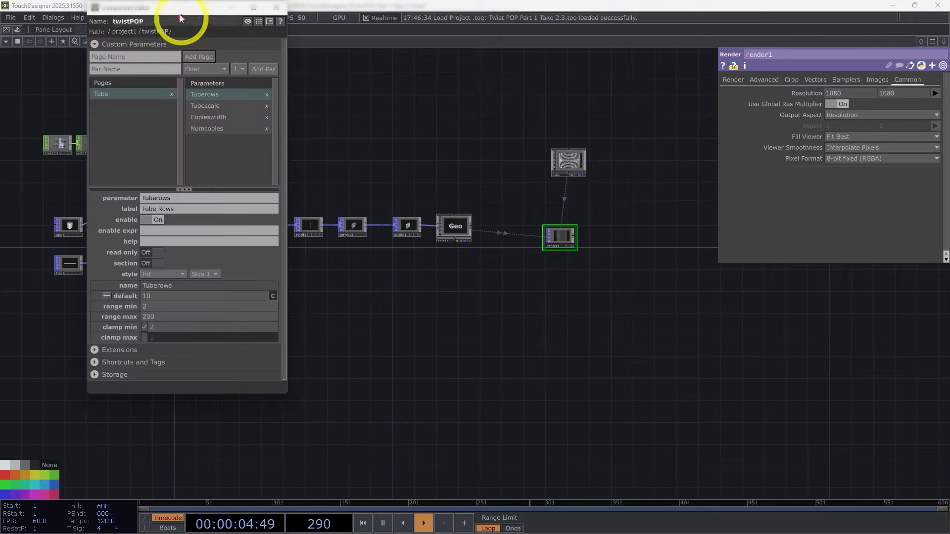
left_click_drag(179, 14, 331, 88)
scroll(632, 241, "up", 5)
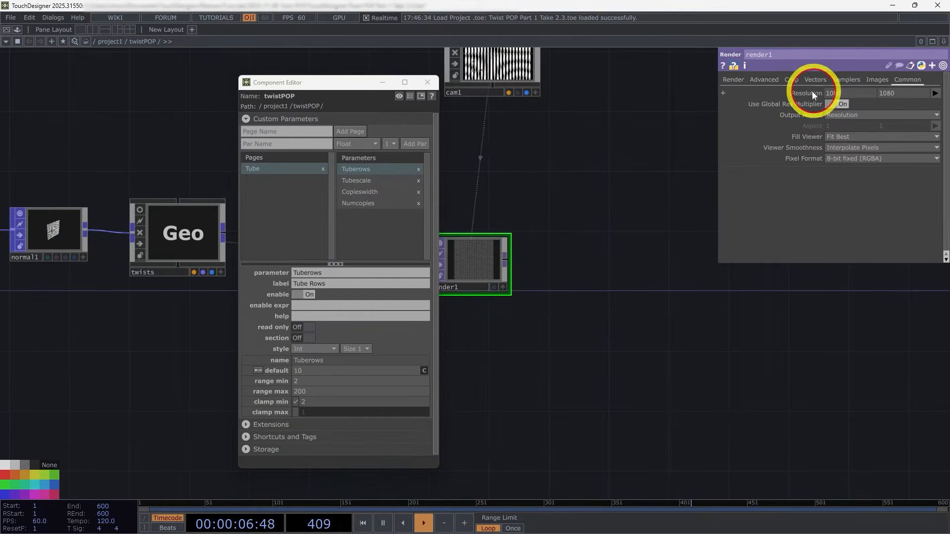
left_click_drag(812, 93, 387, 225)
left_click(384, 224)
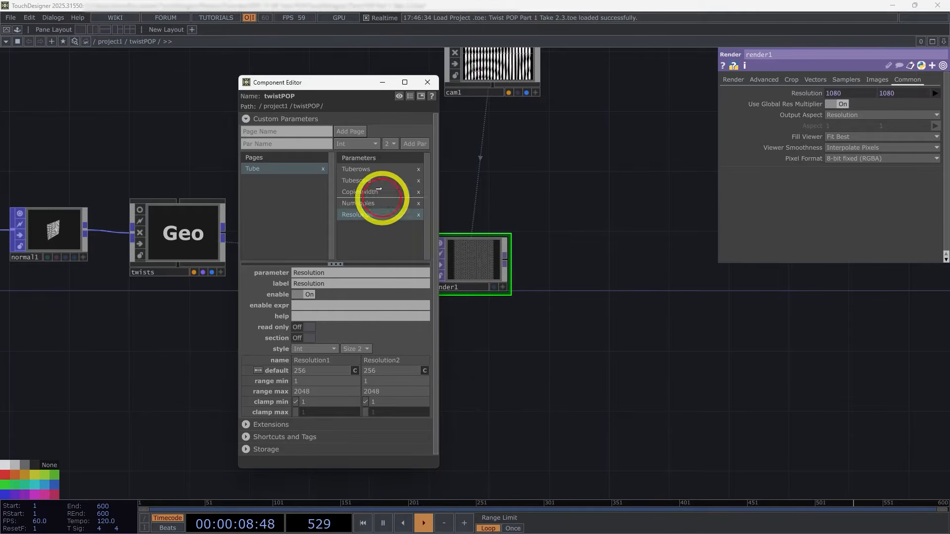
left_click_drag(378, 188, 381, 166)
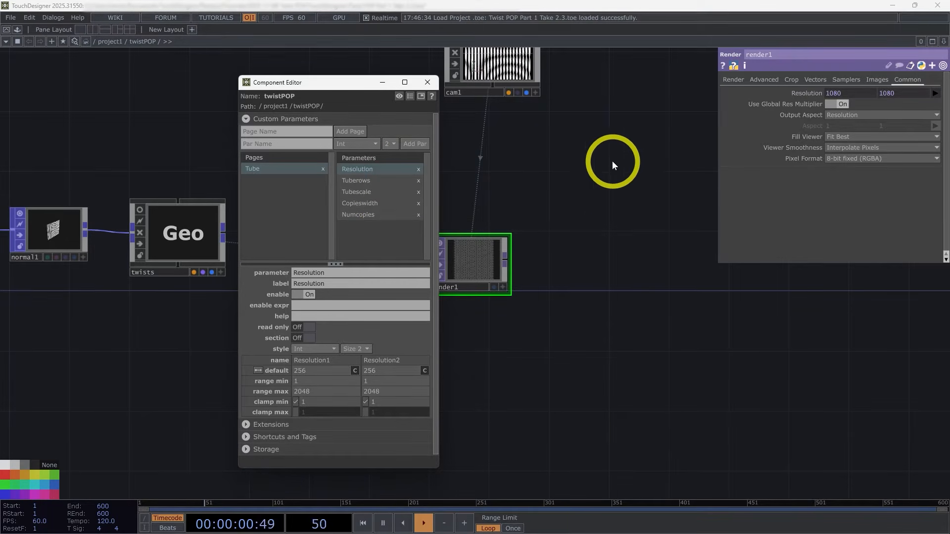
Step: Add the Strength of twist1 to twistPOP's custom parameters, binding the new parameter as master
left_click_drag(613, 185, 704, 227)
scroll(758, 382, "down", 5)
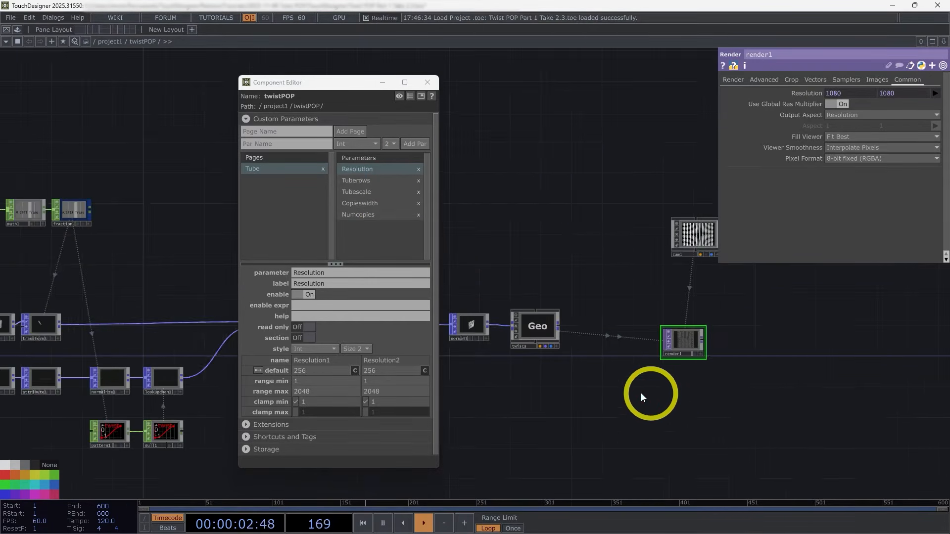
left_click_drag(619, 394, 763, 389)
scroll(638, 353, "up", 4)
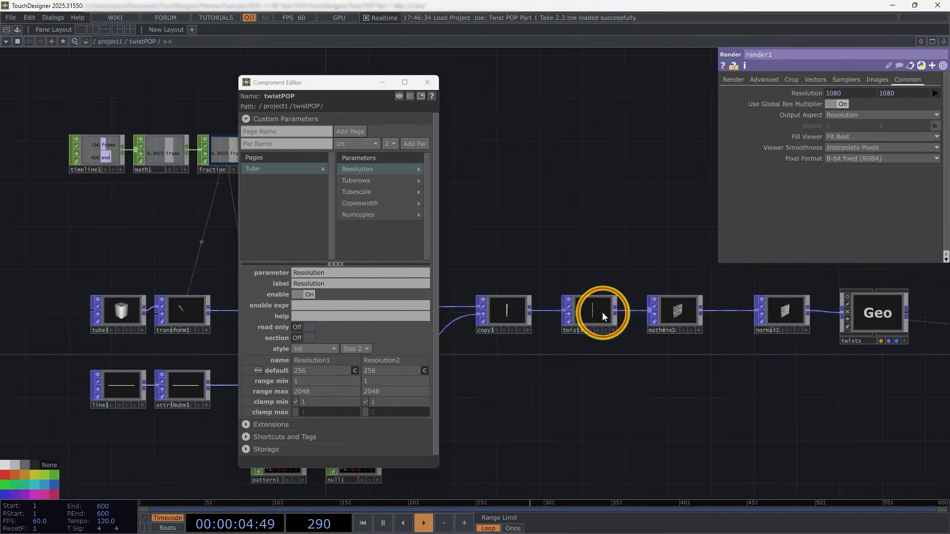
left_click(601, 313)
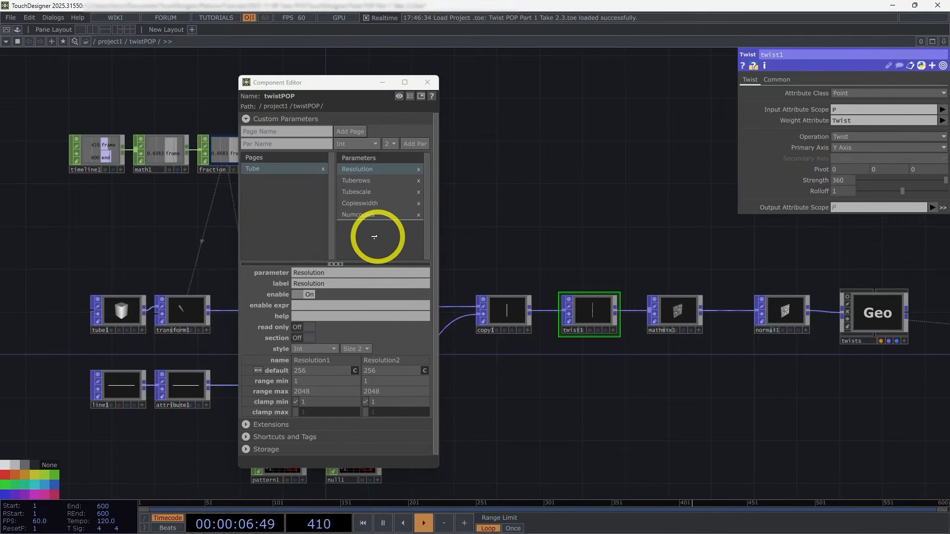
left_click_drag(374, 237, 376, 238)
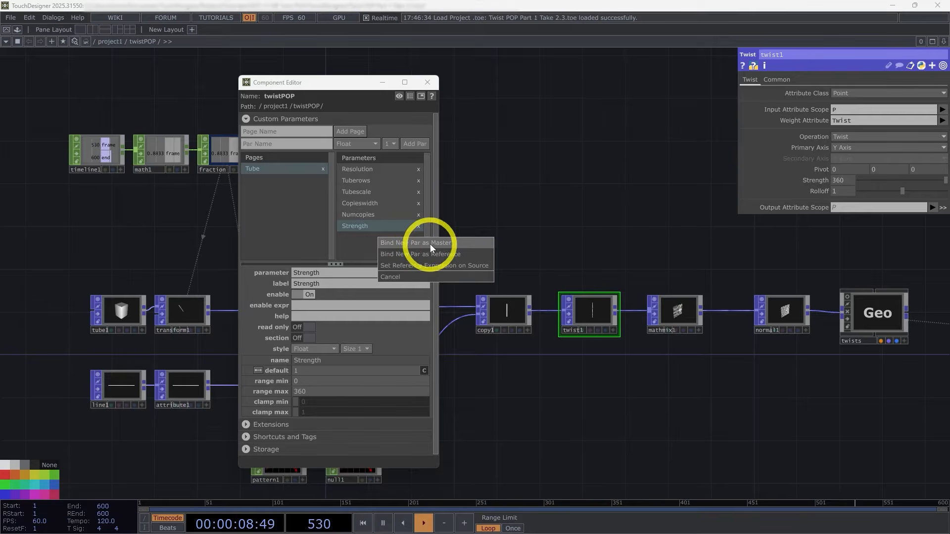
left_click(429, 243)
Step: Change the label of the custom Strength parameter to Twist Strength
left_click_drag(797, 404, 650, 399)
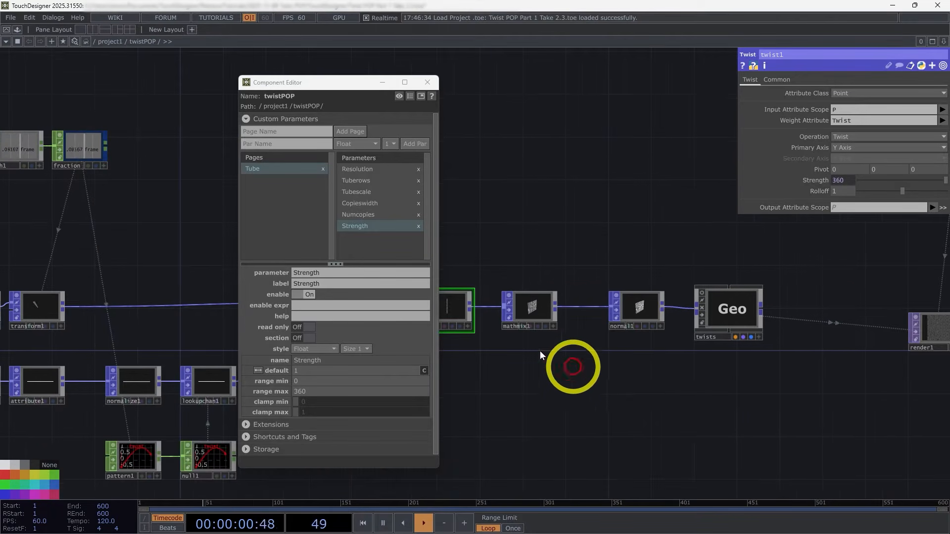
left_click_drag(803, 417, 574, 390)
left_click_drag(711, 415, 658, 408)
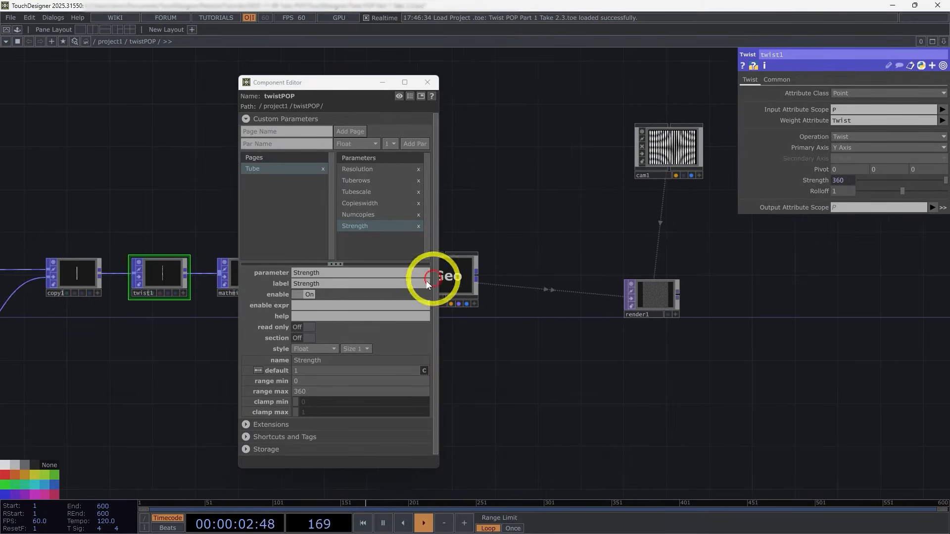
left_click(295, 285)
type("Twist")
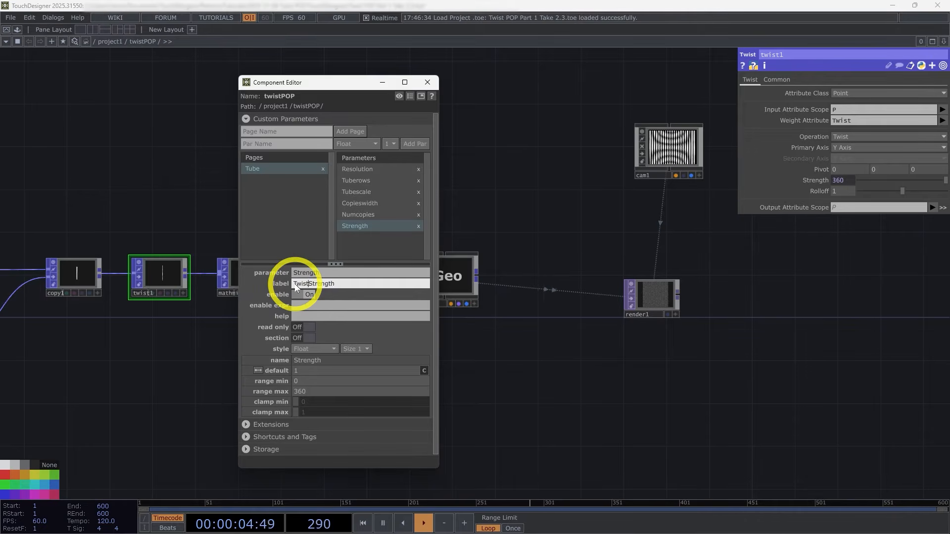
left_click(497, 208)
Step: Turn on section for the Tuberows and Strength parameters, close the Component Editor, and check twistPOP's Tube page in project1
left_click(391, 181)
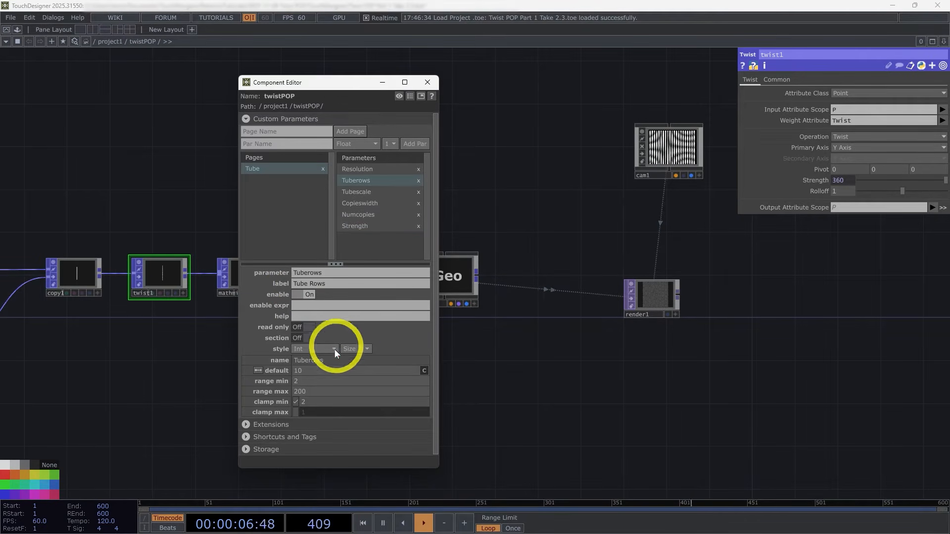
left_click(367, 229)
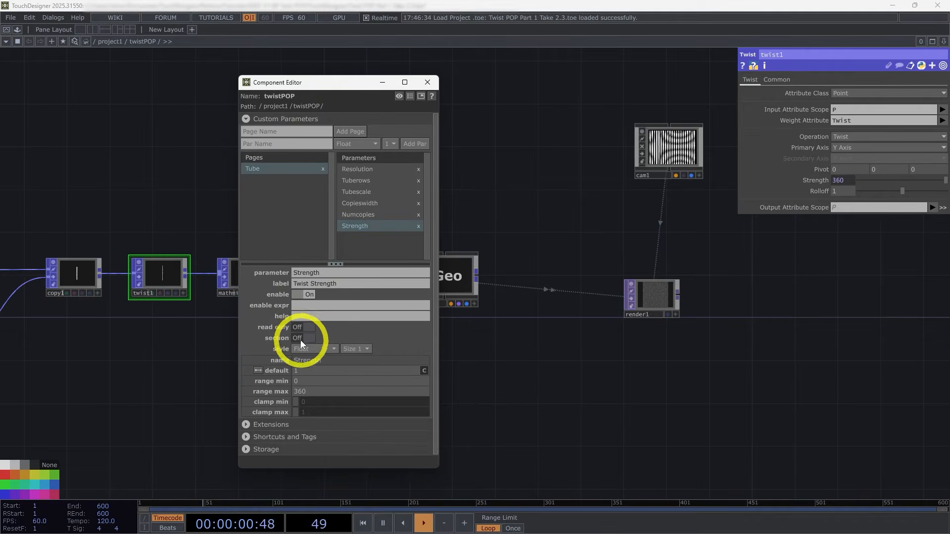
left_click(428, 83)
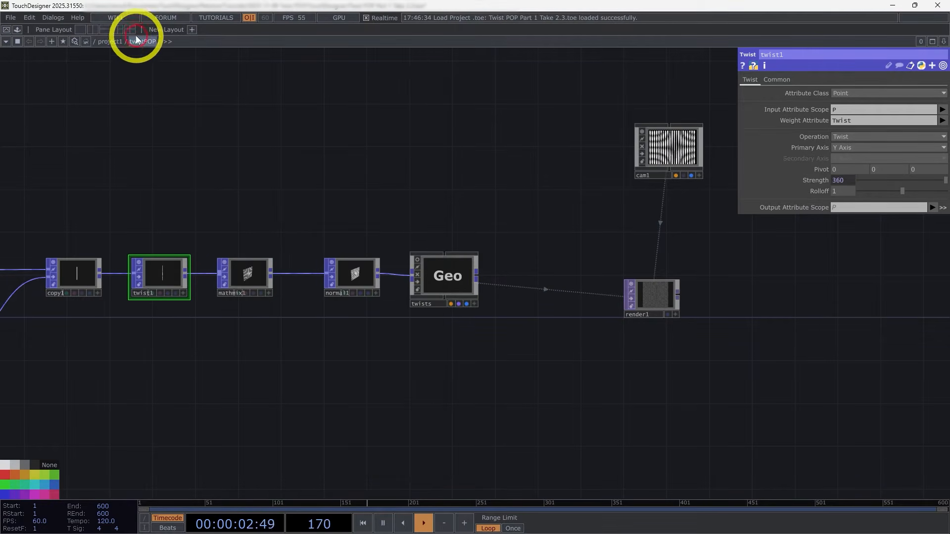
key("u")
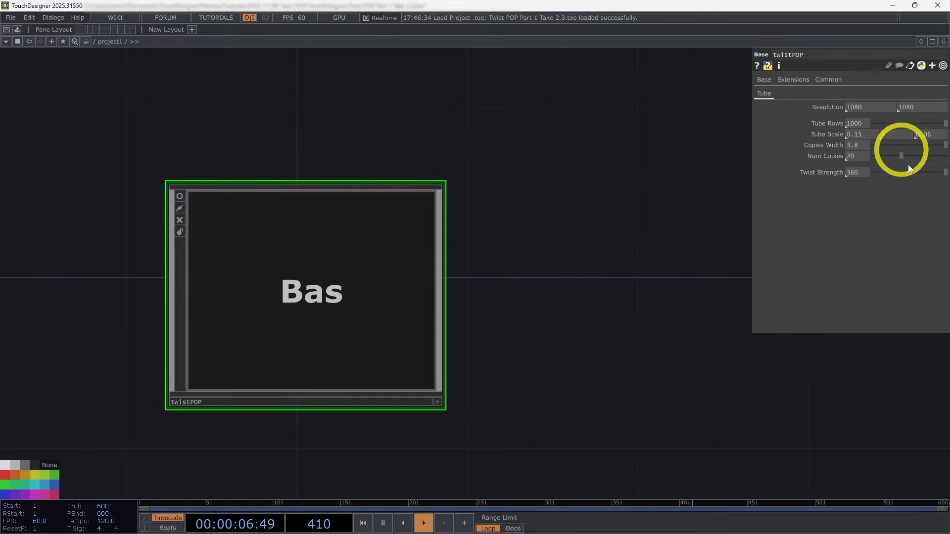
key("i")
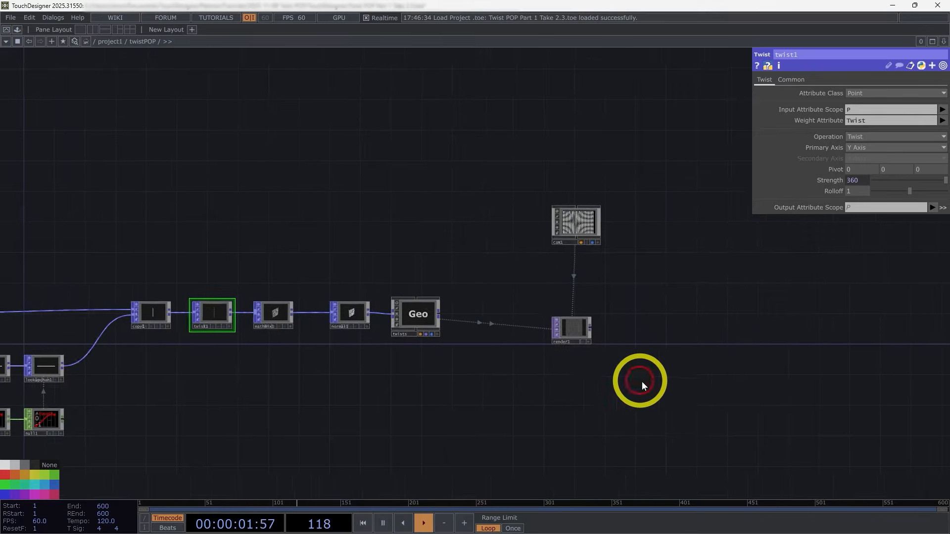
Step: Add an Out TOP connected to the output of render1, placed well beyond it
scroll(643, 382, "up", 3)
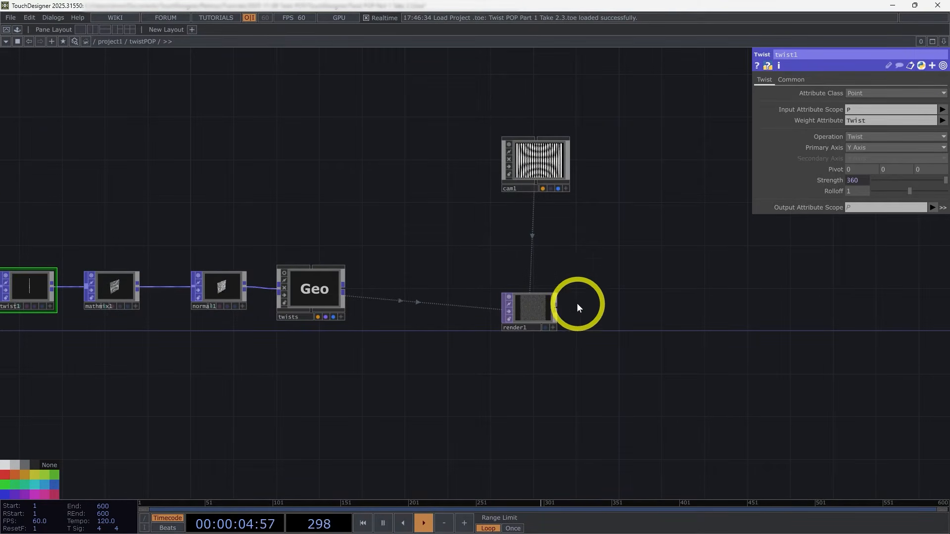
right_click(557, 307)
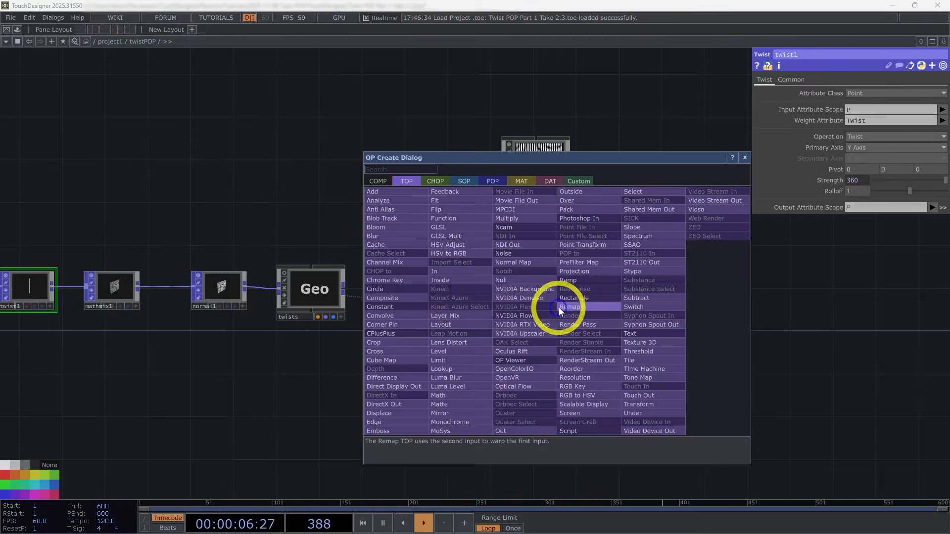
left_click(510, 434)
left_click(820, 312)
left_click_drag(740, 389, 574, 376)
scroll(695, 322, "up", 4)
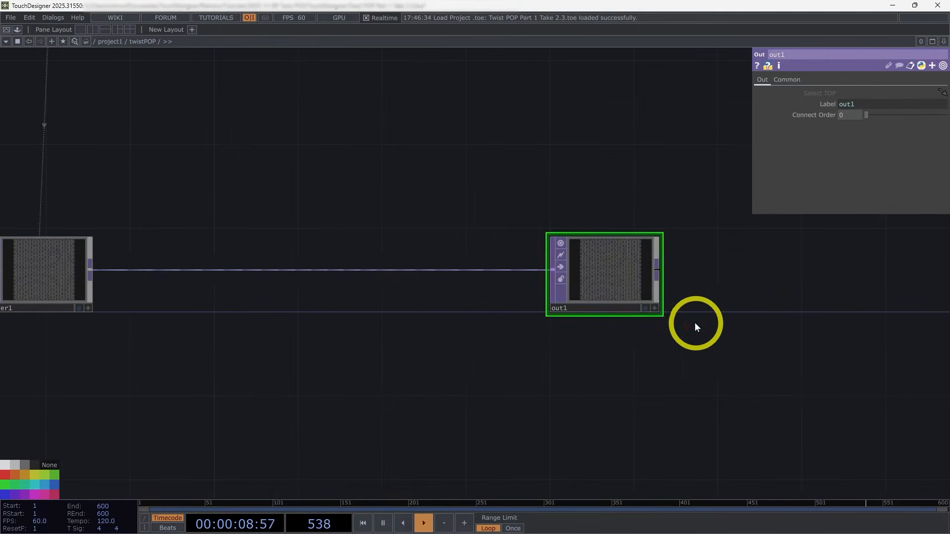
Step: Turn on out1's display flag, then divide the workspace into one tall network pane and two stacked panes beside it
left_click(646, 308)
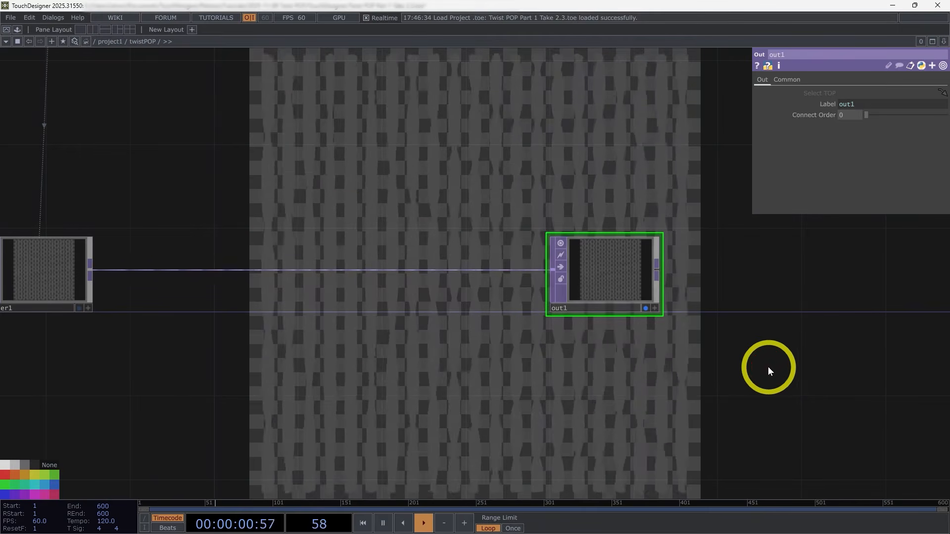
left_click(944, 41)
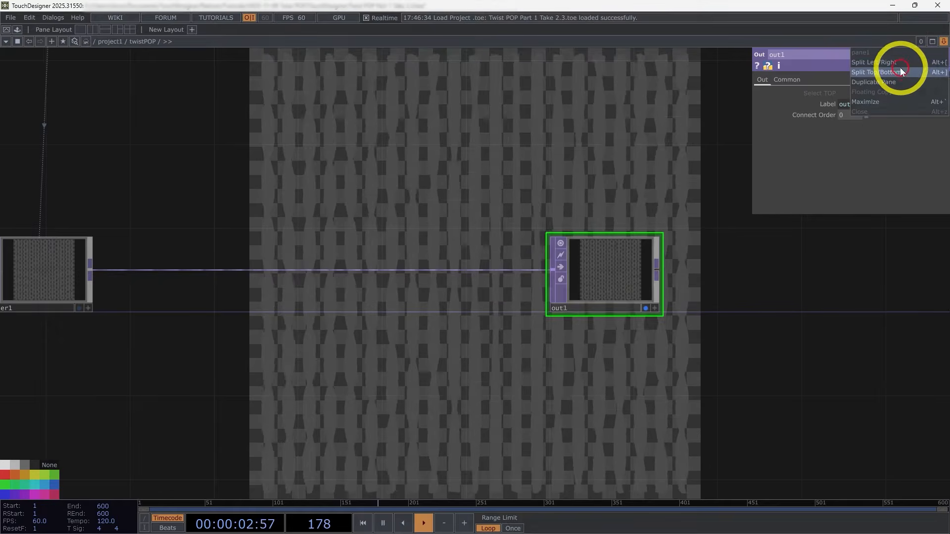
left_click(901, 68)
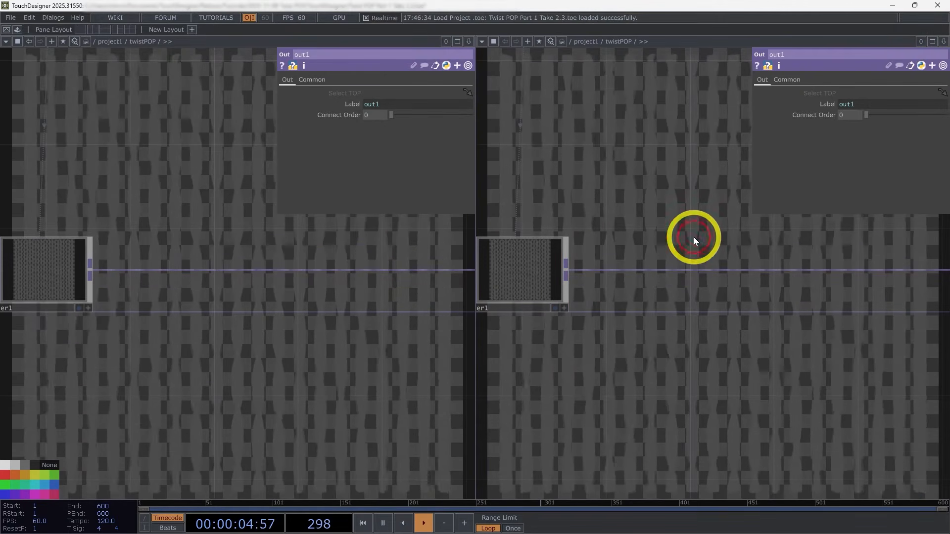
left_click(944, 42)
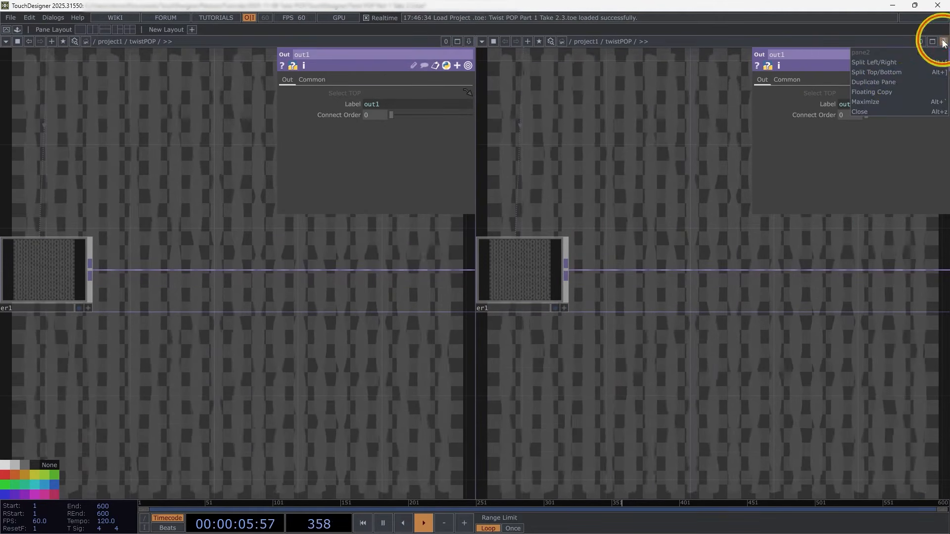
left_click(896, 74)
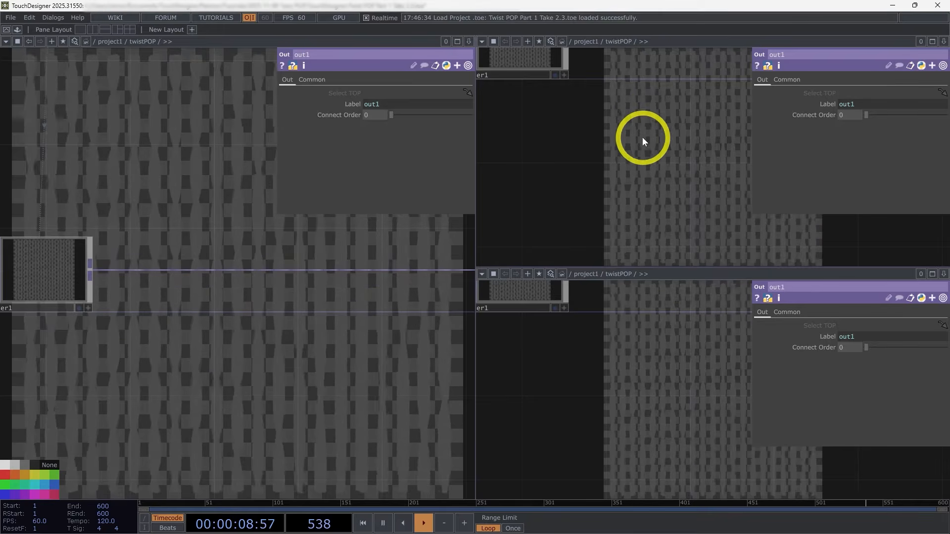
Step: Make the upper stacked pane a TOP Viewer and the lower one a Parameters pane showing twistPOP from project1
left_click(482, 41)
left_click(504, 82)
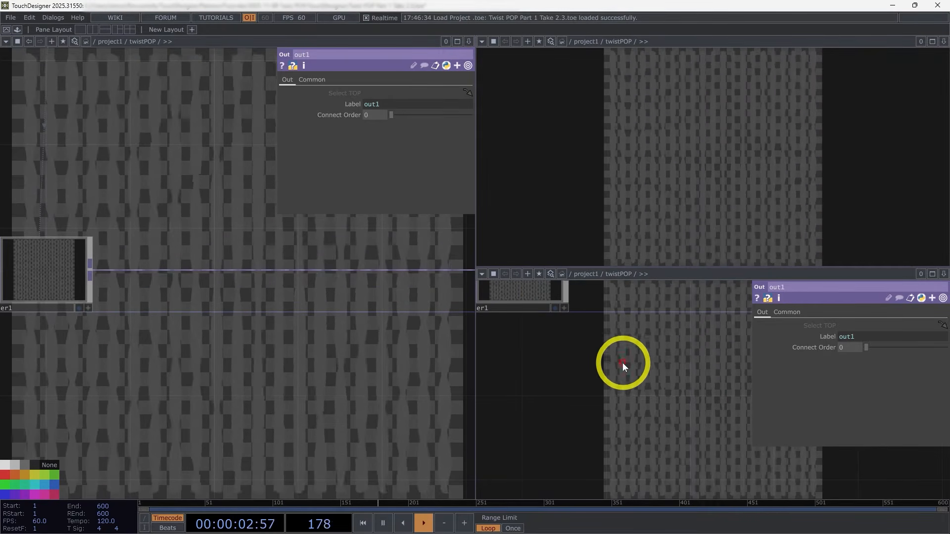
key("u")
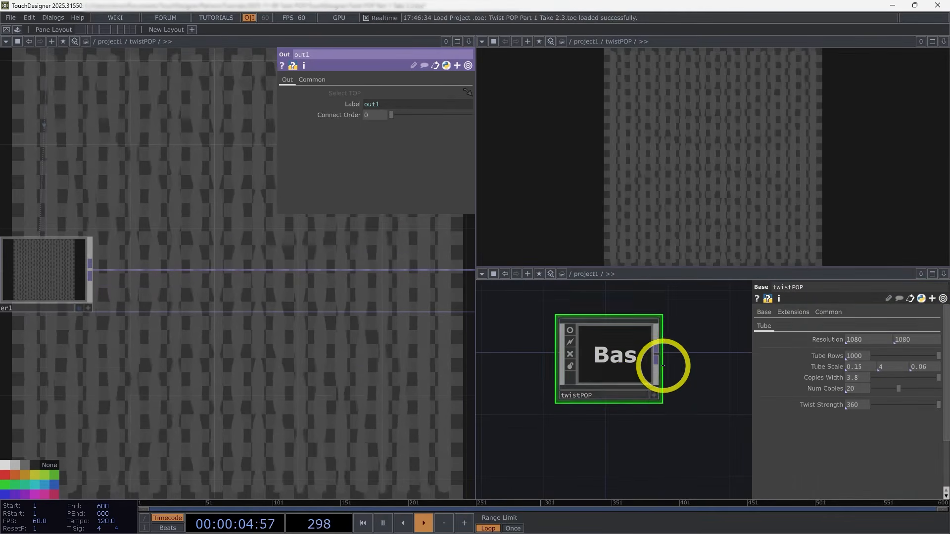
left_click(482, 274)
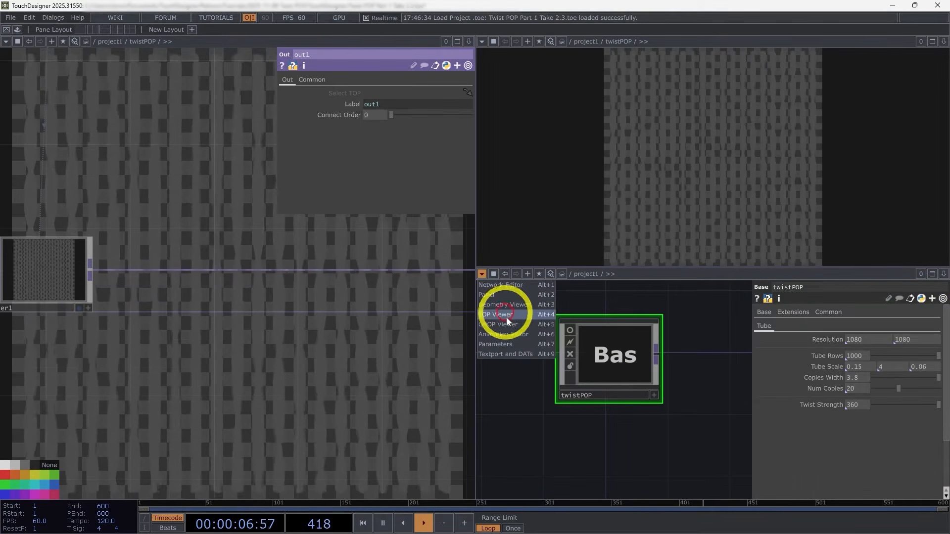
left_click(509, 345)
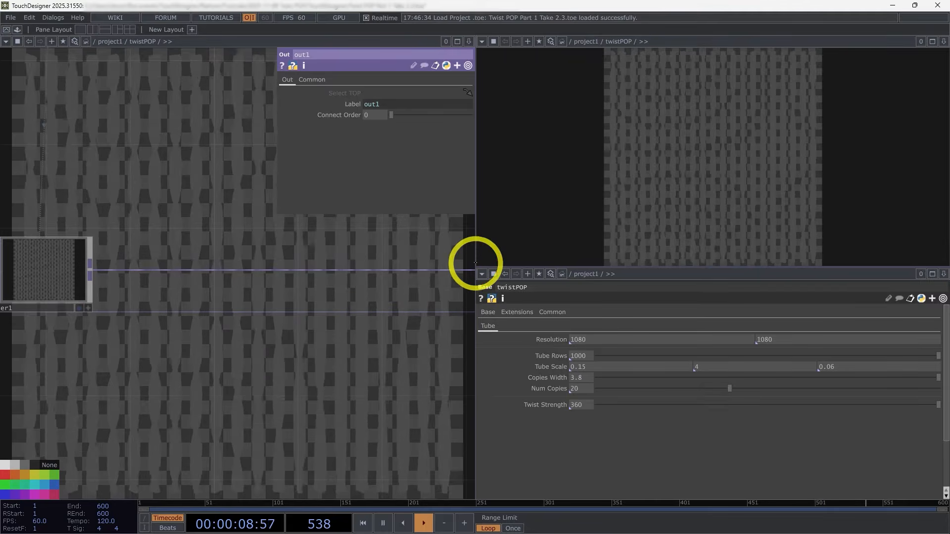
Step: Resize the panes to give the network editor about two thirds of the width and make the viewer taller than the parameters
left_click_drag(476, 262, 683, 255)
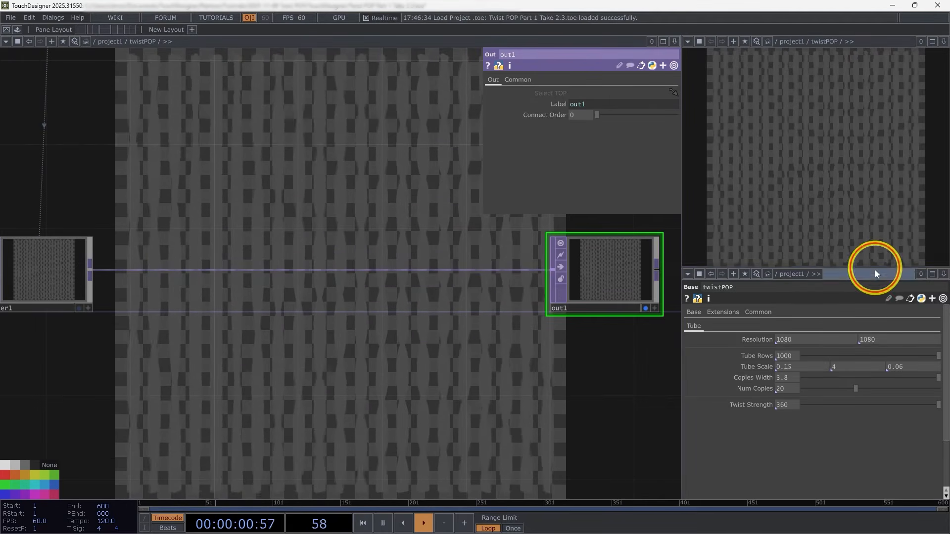
left_click_drag(875, 273, 873, 341)
left_click_drag(681, 221, 654, 224)
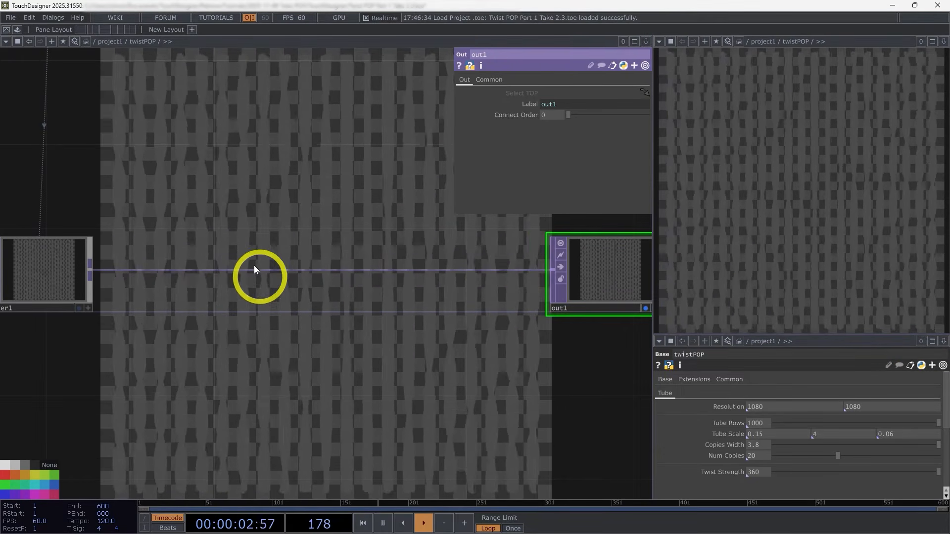
Step: Turn off the Backdrop TOPs display option in the network editor
right_click(239, 206)
mouse_move(273, 243)
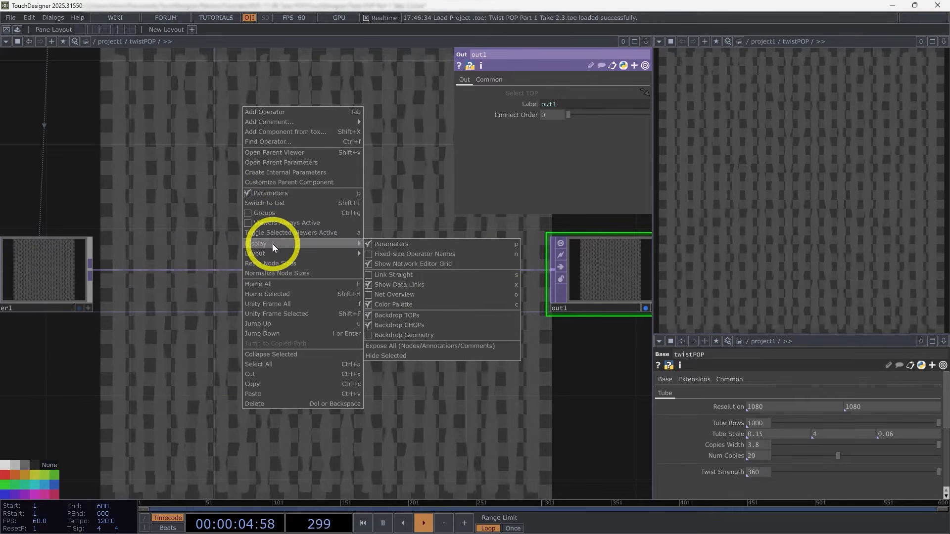
left_click(442, 315)
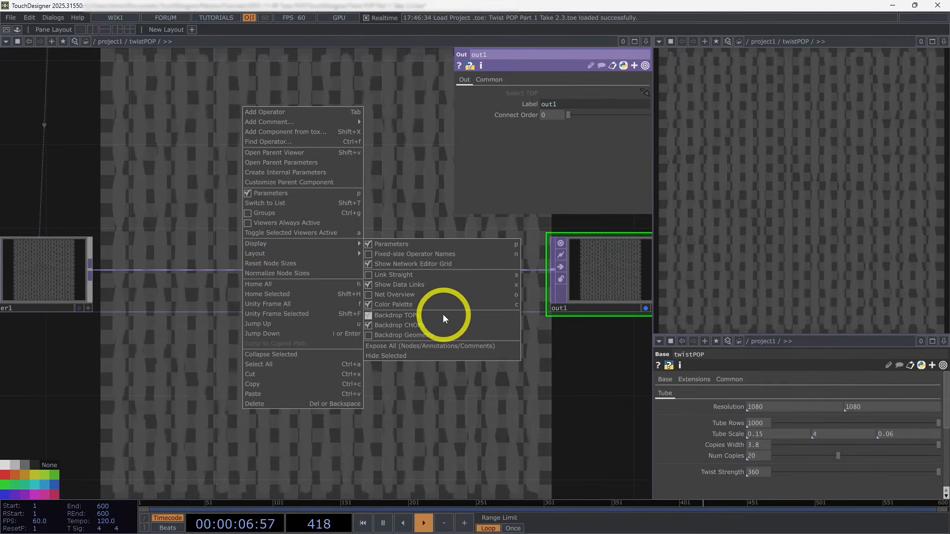
left_click(442, 315)
Step: Add a Light COMP beside cam1, above render1, in the twistPOP network
left_click_drag(522, 431, 499, 398)
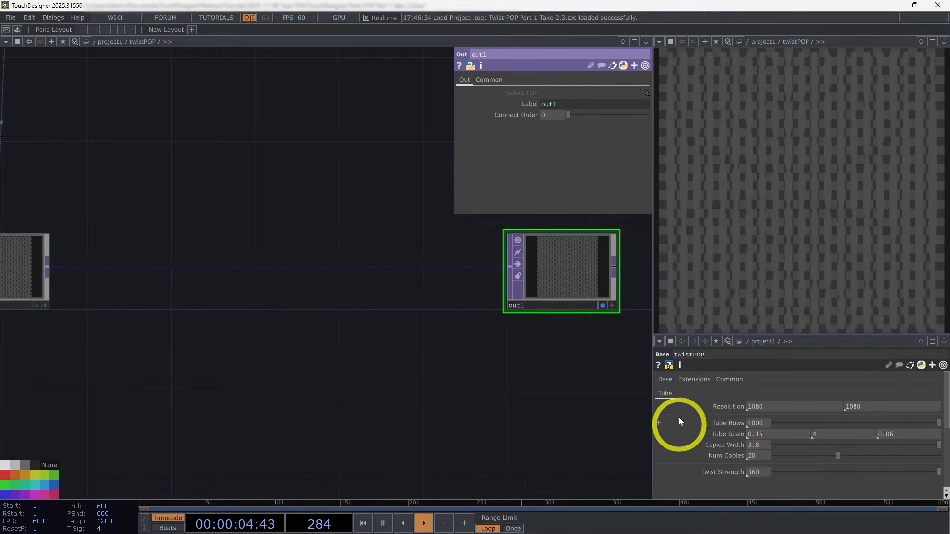
left_click_drag(553, 447, 461, 432)
mouse_move(460, 431)
middle_mouse_down()
mouse_move(484, 424)
mouse_move(467, 436)
middle_mouse_up()
left_click_drag(468, 436, 608, 446)
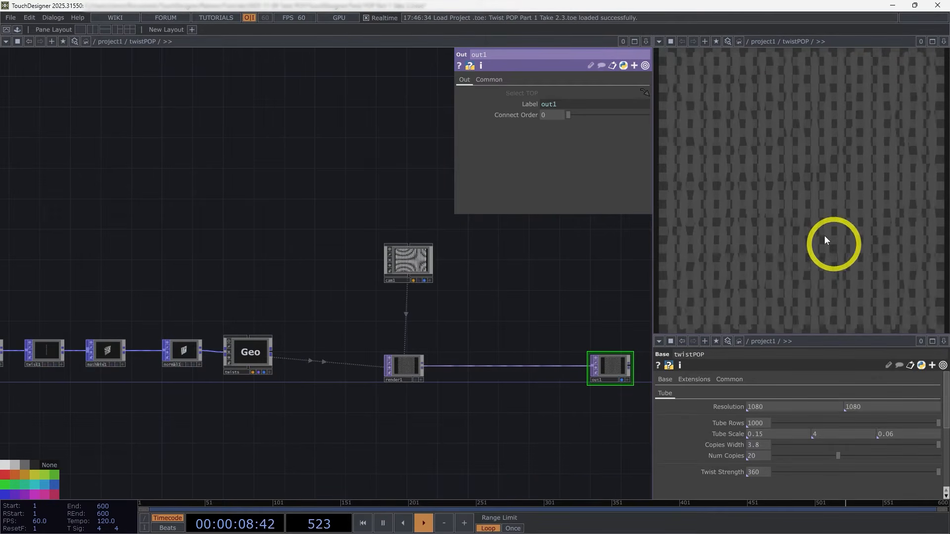
left_click_drag(455, 275, 417, 272)
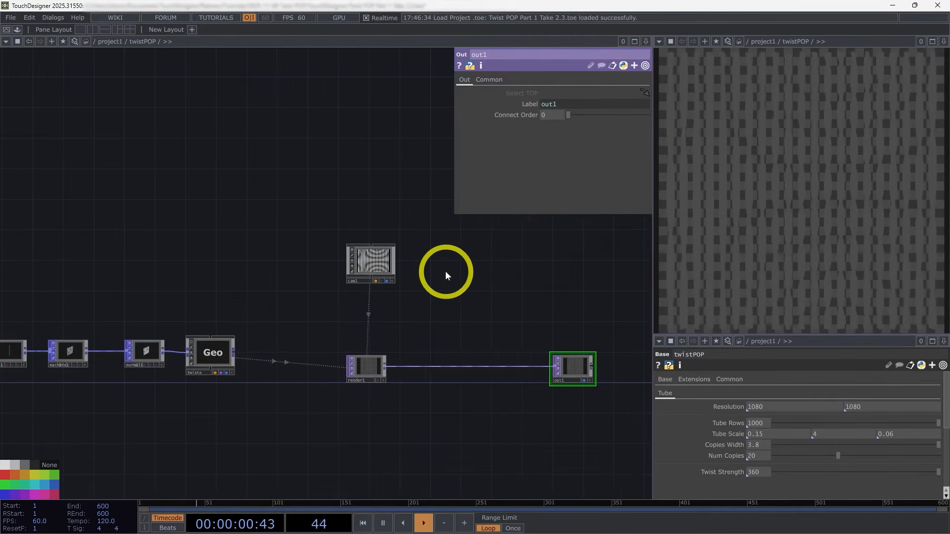
key("Tab")
left_click(416, 146)
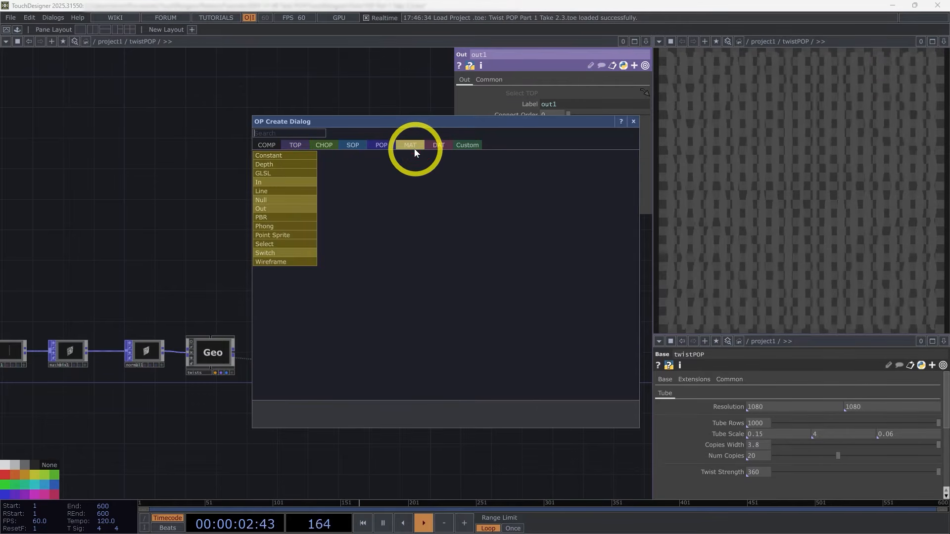
left_click(270, 147)
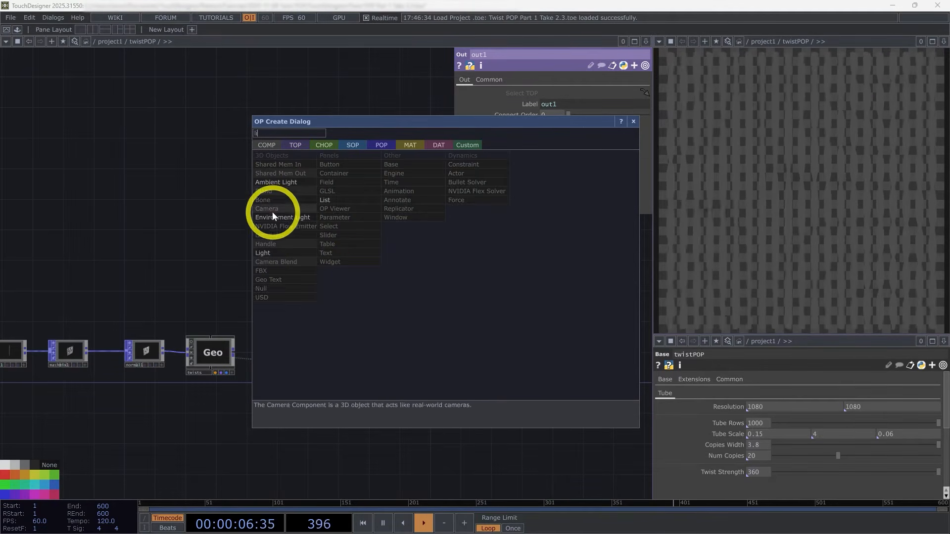
left_click(281, 253)
left_click(465, 281)
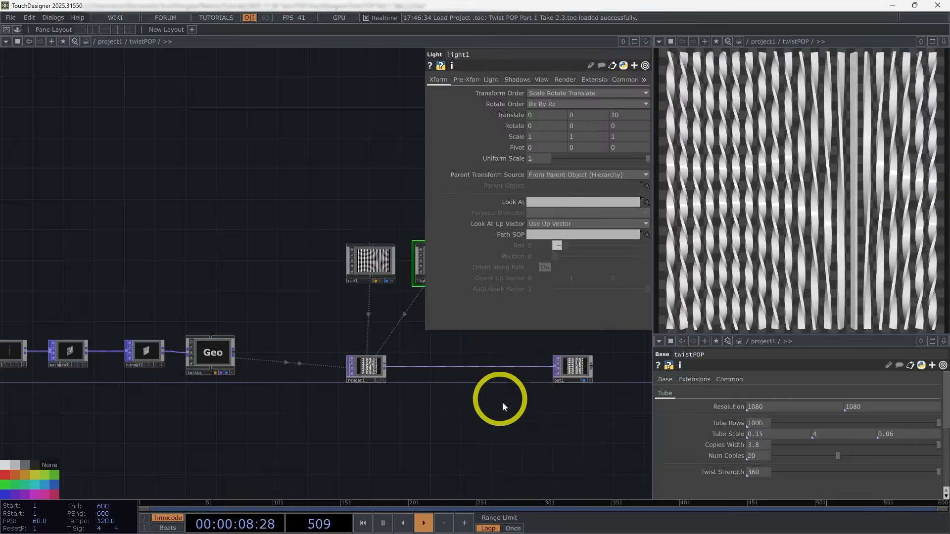
Step: Add a Rectangle POP in the empty space below normal1
left_click_drag(503, 410, 517, 380)
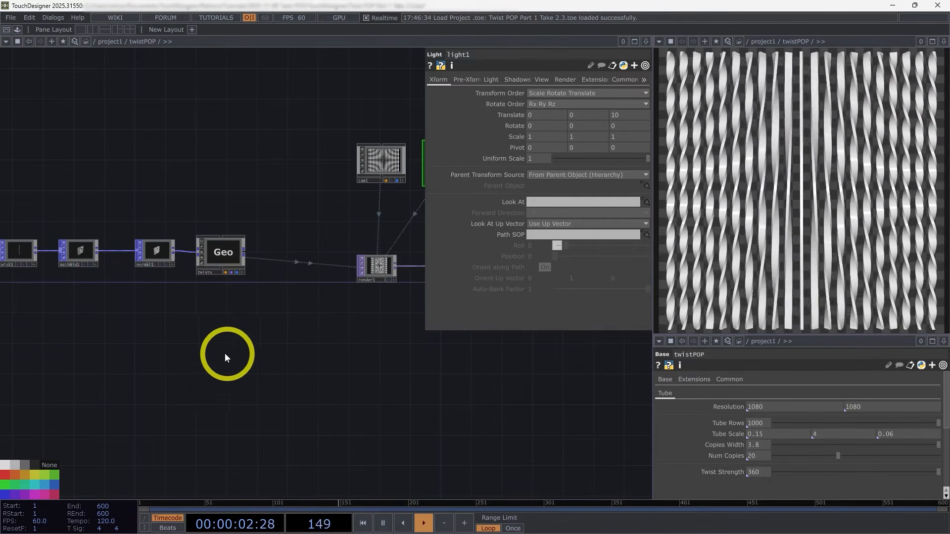
left_click_drag(422, 362, 441, 379)
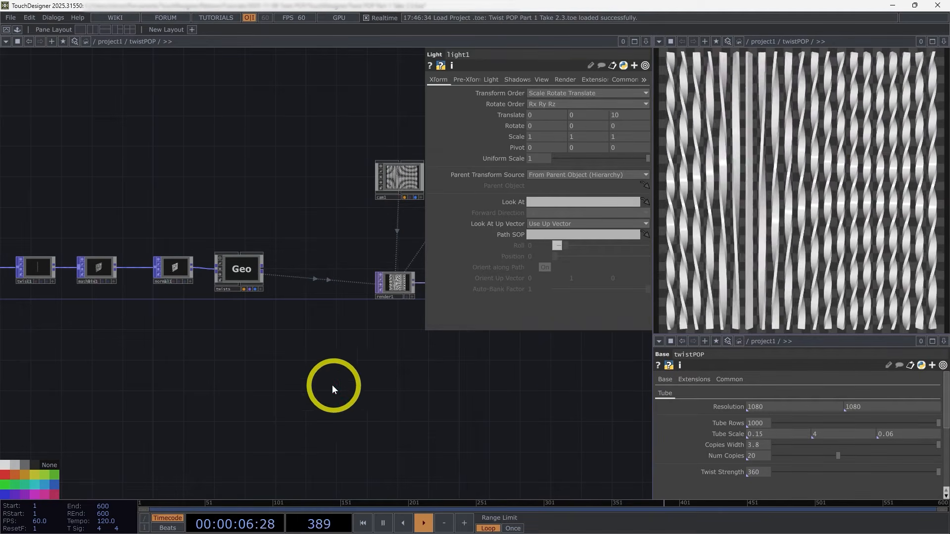
left_click_drag(327, 399, 294, 425)
left_click_drag(446, 414, 402, 413)
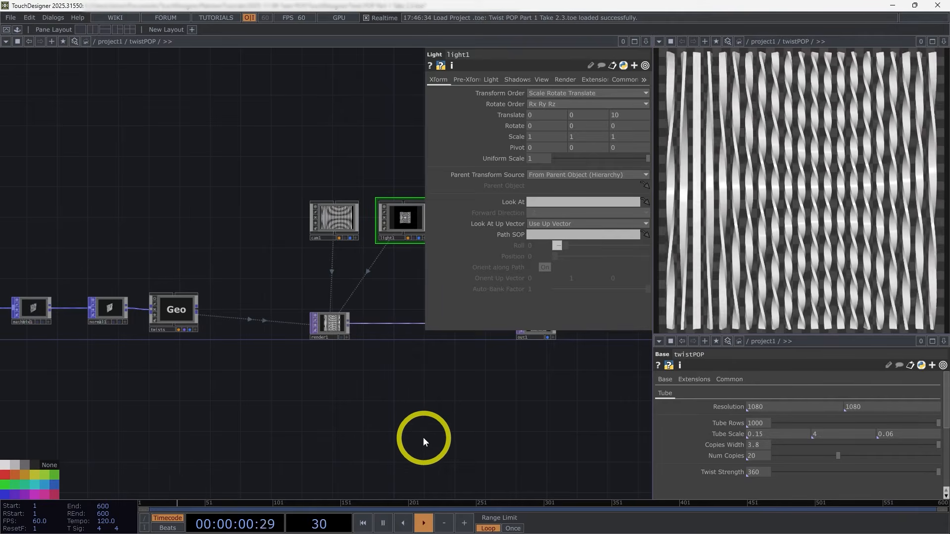
left_click_drag(380, 437, 423, 385)
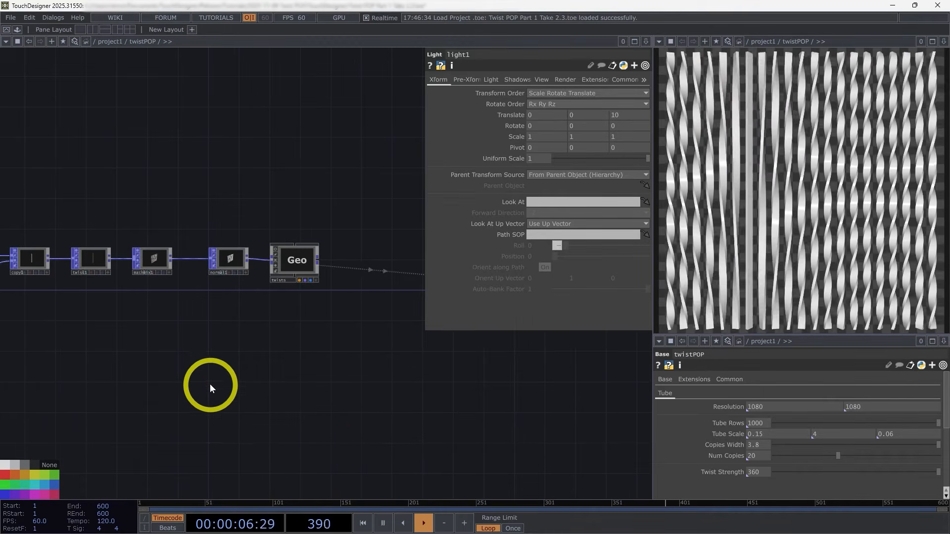
key("Tab")
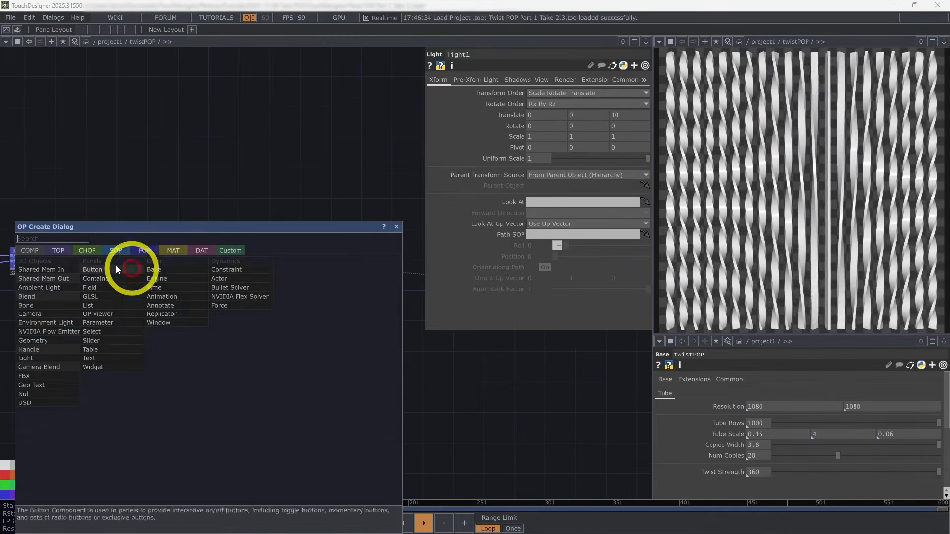
left_click(143, 251)
left_click(162, 427)
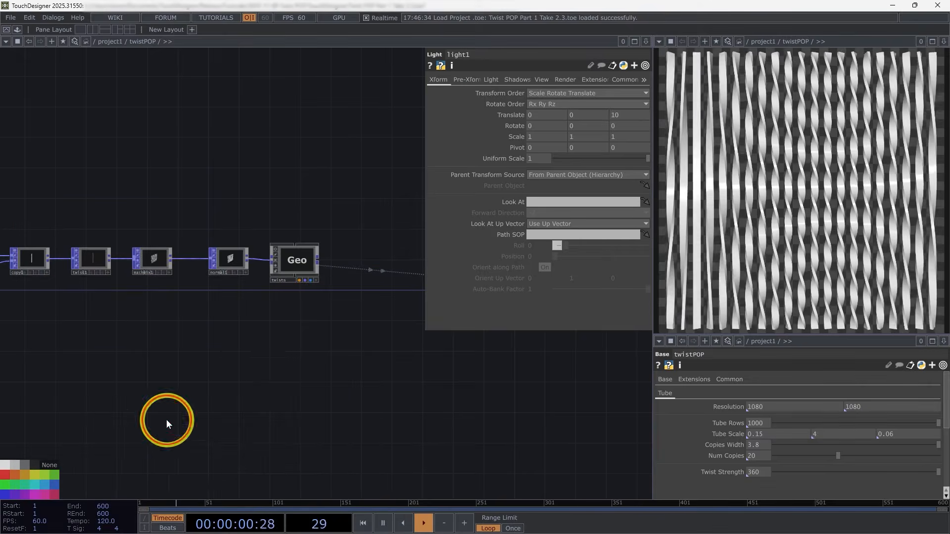
left_click(225, 367)
scroll(246, 349, "up", 5)
left_click_drag(318, 427, 319, 313)
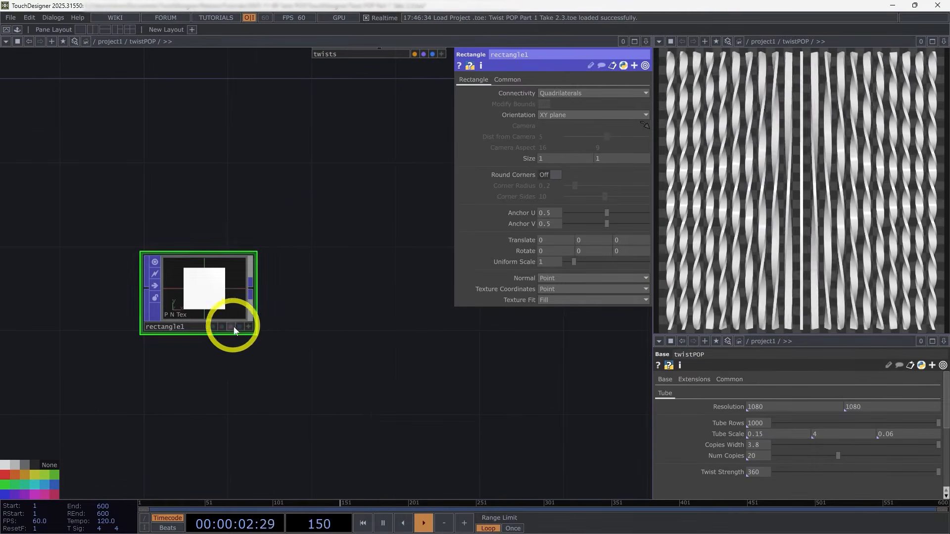
Step: Add a Geometry COMP connected to the output of rectangle1 and rename it bg
scroll(241, 342, "down", 3)
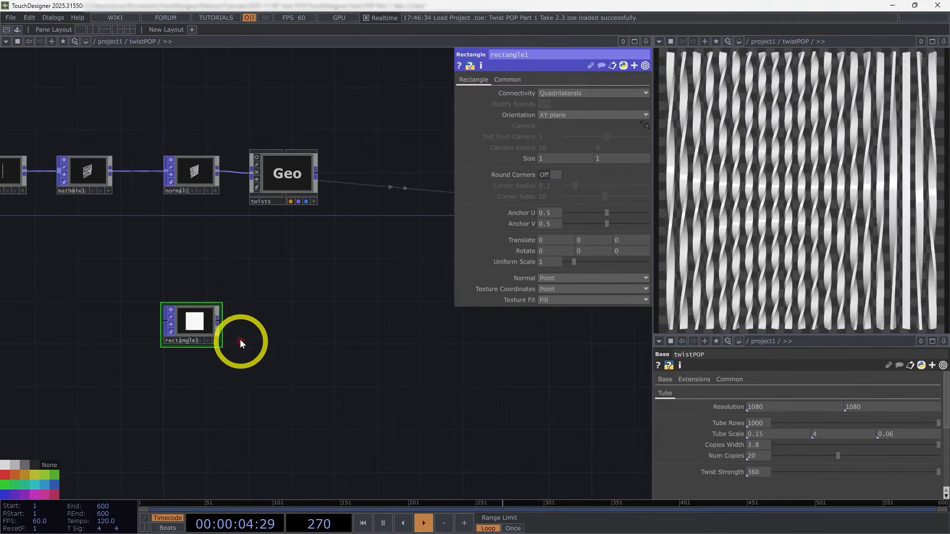
right_click(219, 321)
left_click(38, 192)
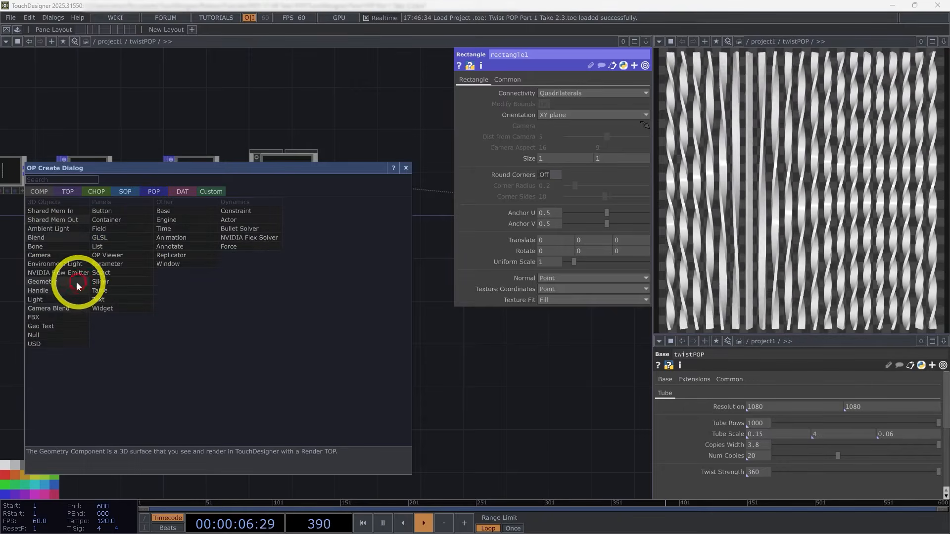
left_click(43, 282)
left_click(292, 329)
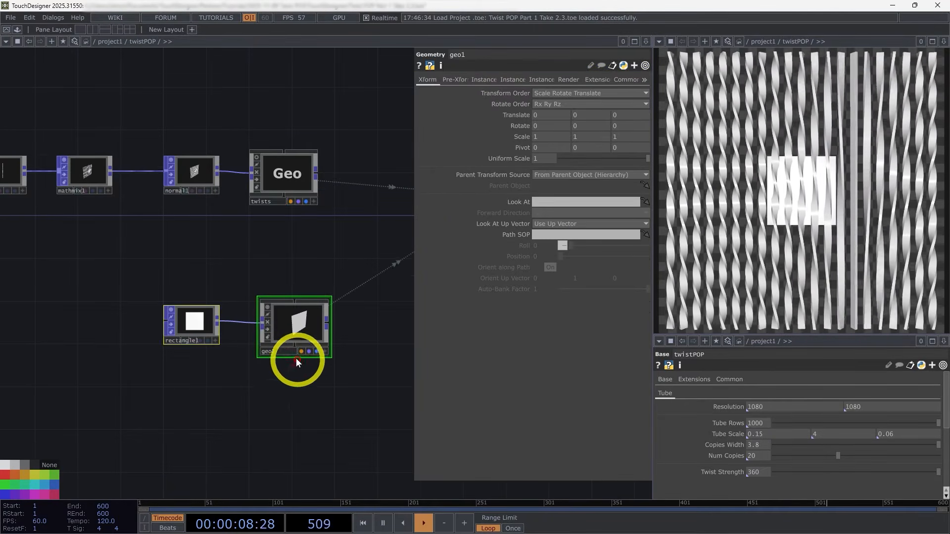
left_click(286, 353)
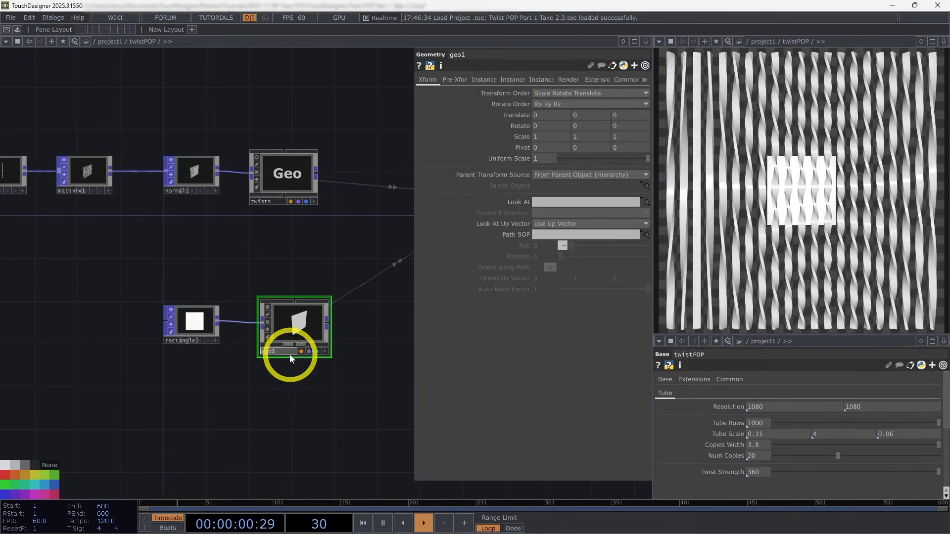
type("bg")
key("Return")
Step: Set the Z translate of the bg geometry to -0.5 to move it behind the twisted tubes
scroll(348, 410, "right", 2)
left_click_drag(309, 342, 298, 343)
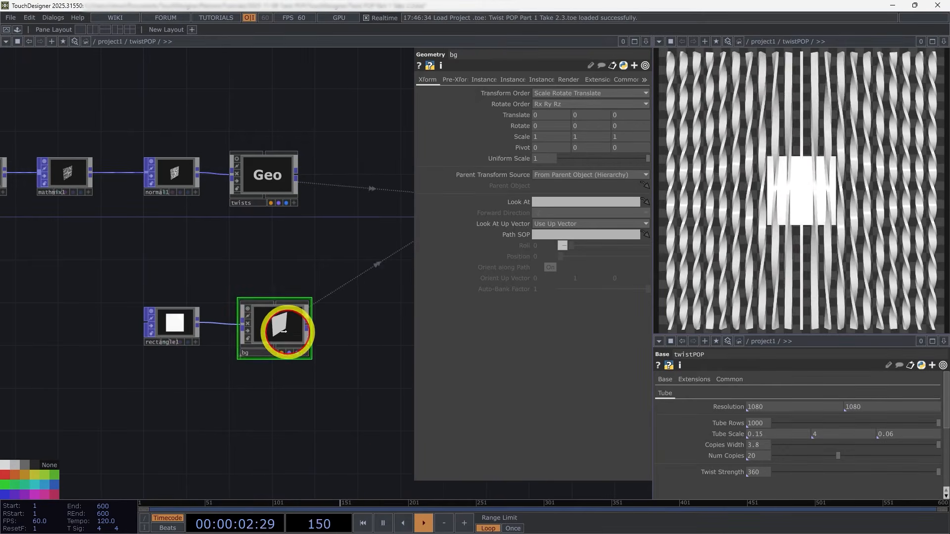
left_click_drag(334, 278, 293, 282)
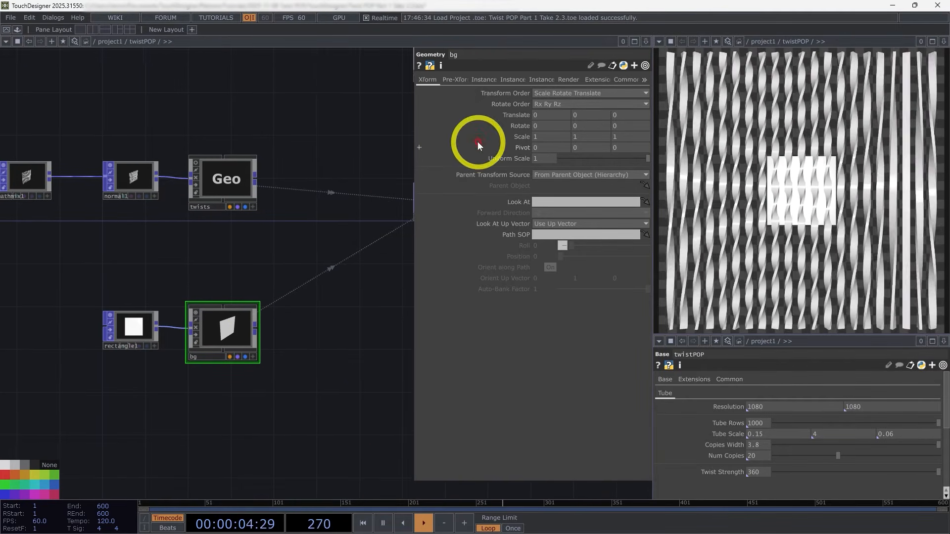
left_click_drag(633, 113, 562, 111)
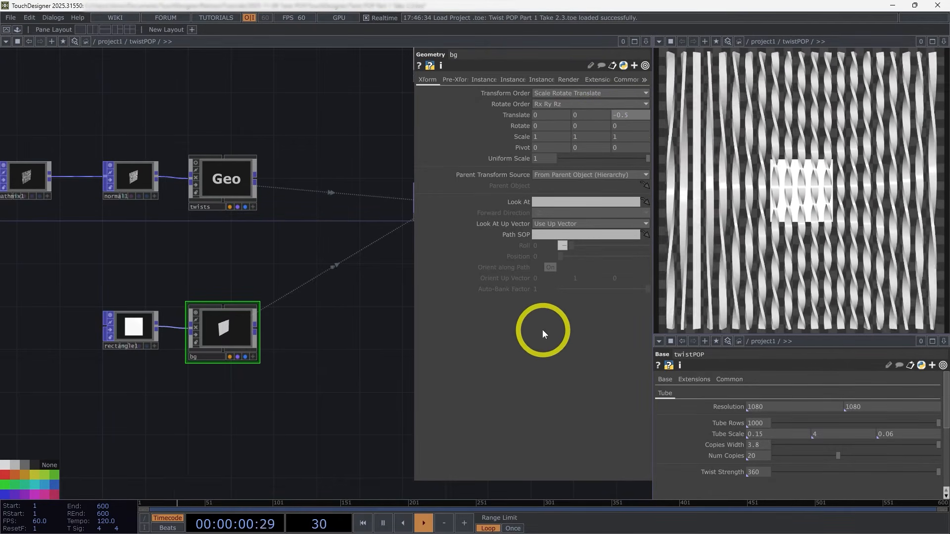
Step: Set the size of rectangle1 to 5 by 5 so it fills the background
left_click(139, 334)
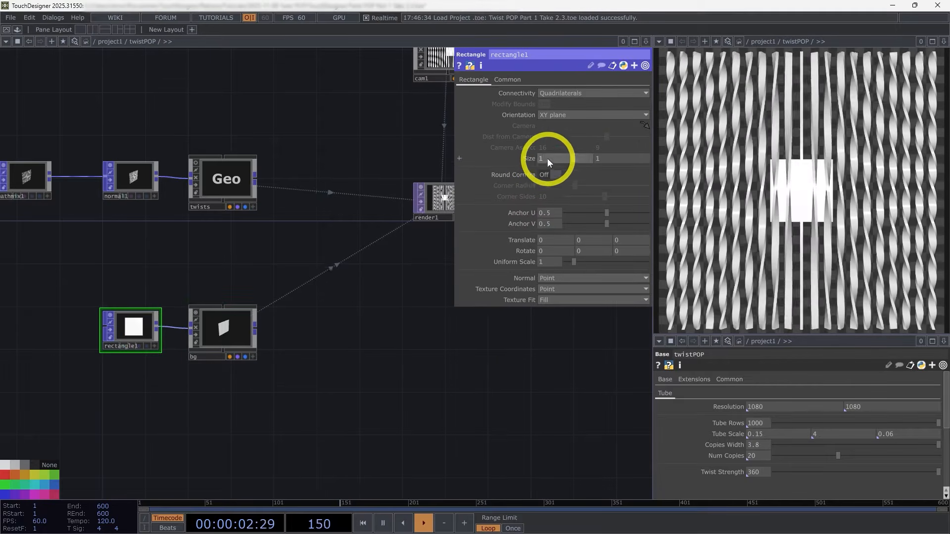
left_click_drag(547, 158, 606, 172)
type("5")
left_click(616, 159)
type("5")
left_click(358, 359)
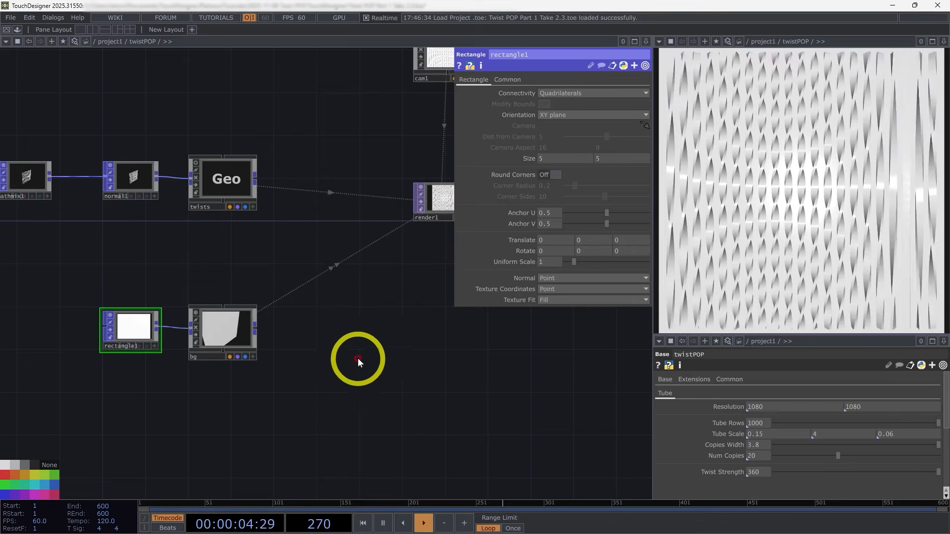
Step: Set the shadow type of light1 to Soft, 2D Mapped
left_click_drag(442, 348, 375, 366)
left_click_drag(375, 301, 271, 332)
scroll(273, 329, "down", 4)
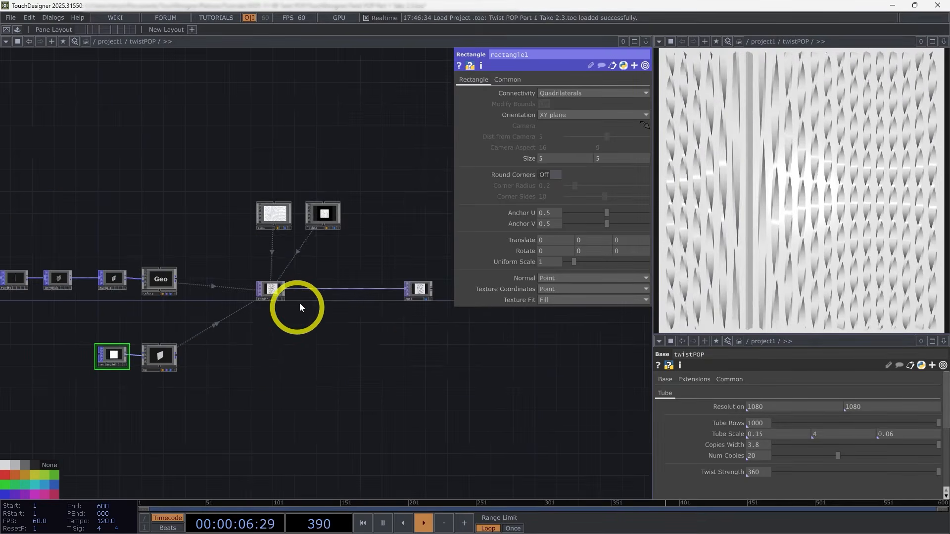
scroll(300, 300, "up", 2)
left_click(336, 172)
left_click_drag(354, 238, 388, 207)
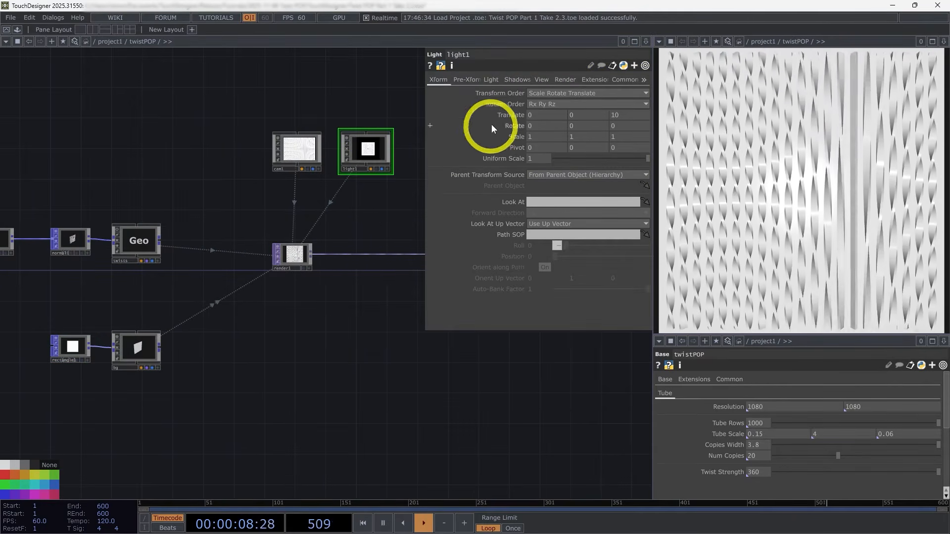
left_click(518, 81)
left_click(557, 92)
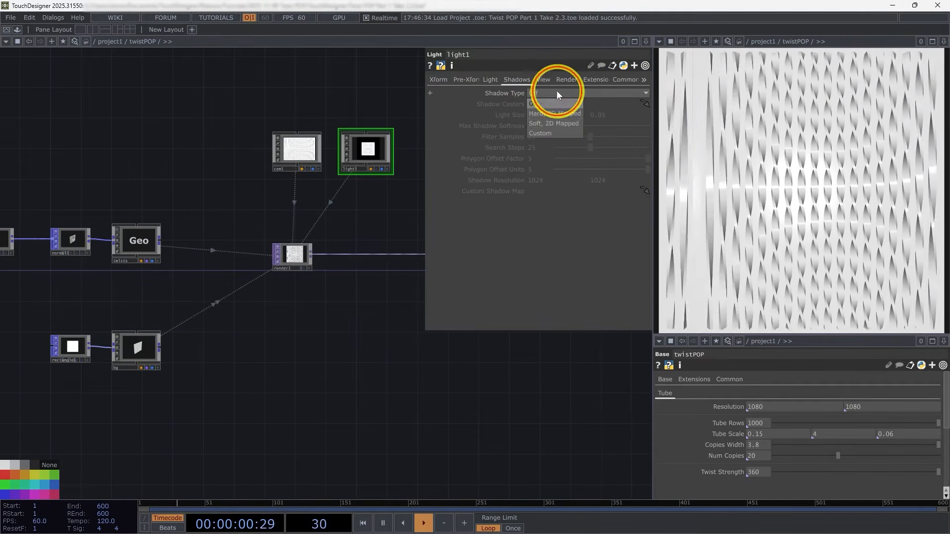
left_click(565, 123)
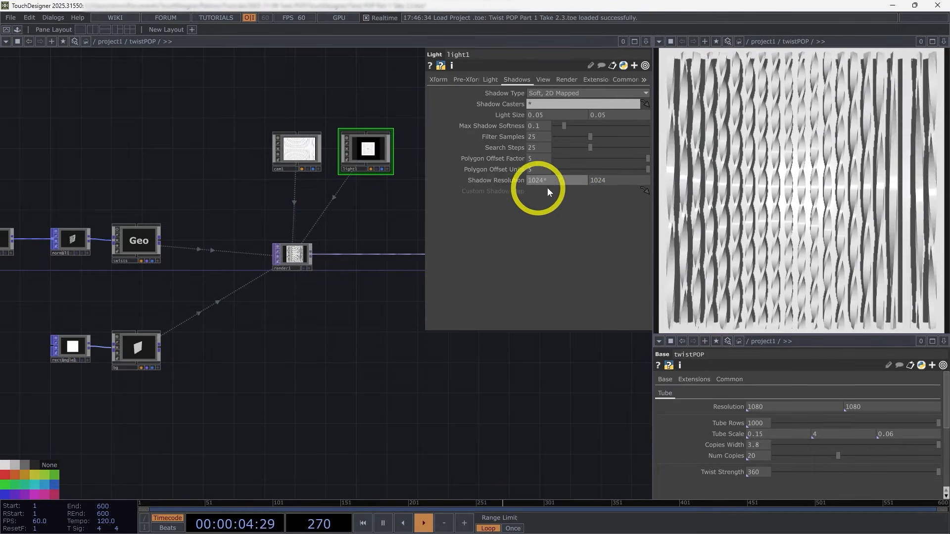
Step: Set the shadow resolution of light1 to 4096 by 4096
type("4")
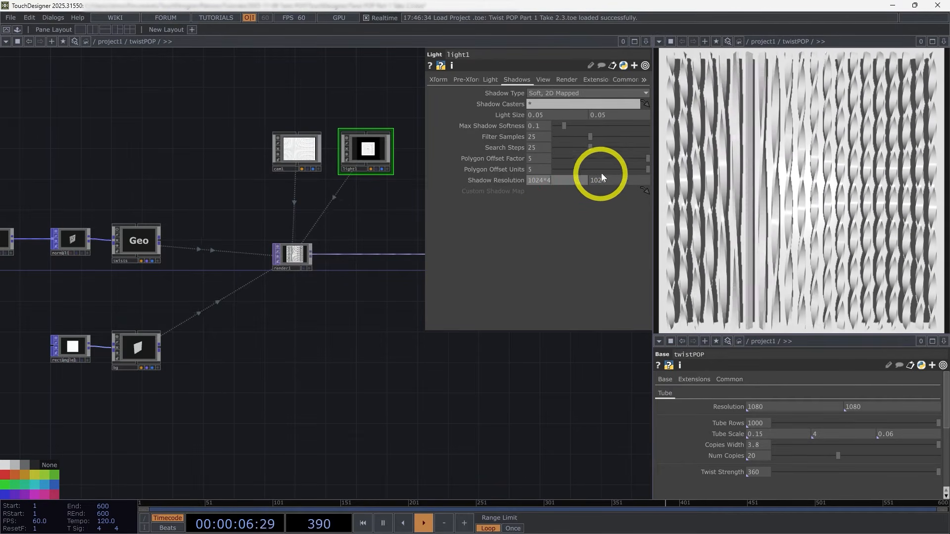
left_click(616, 180)
type("4096")
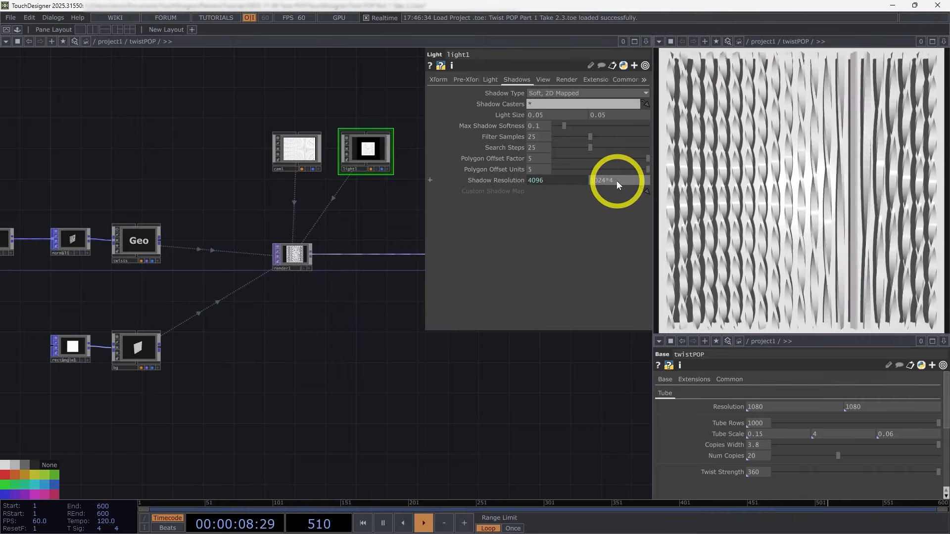
left_click(340, 343)
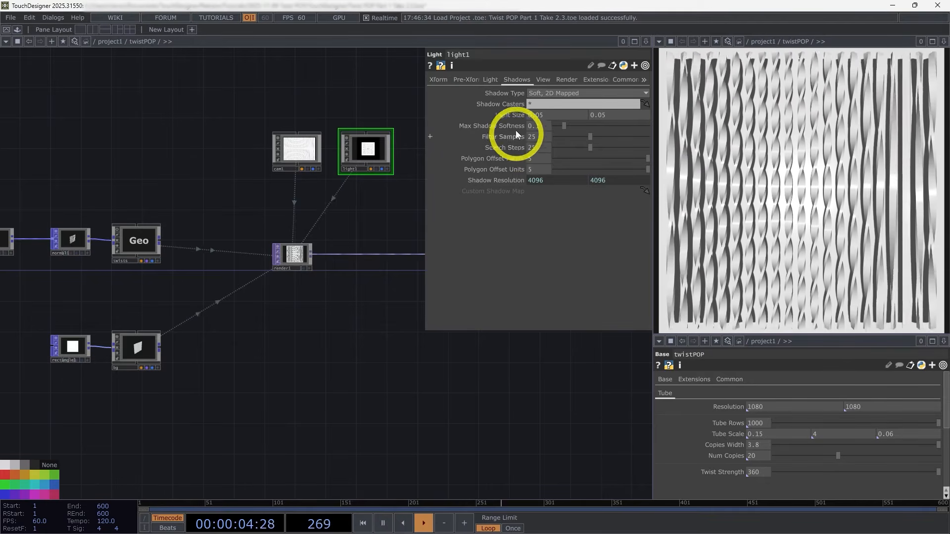
Step: Set the light size of light1 to 0.35 by 0.35 to soften the shadows
left_click_drag(511, 115, 511, 114)
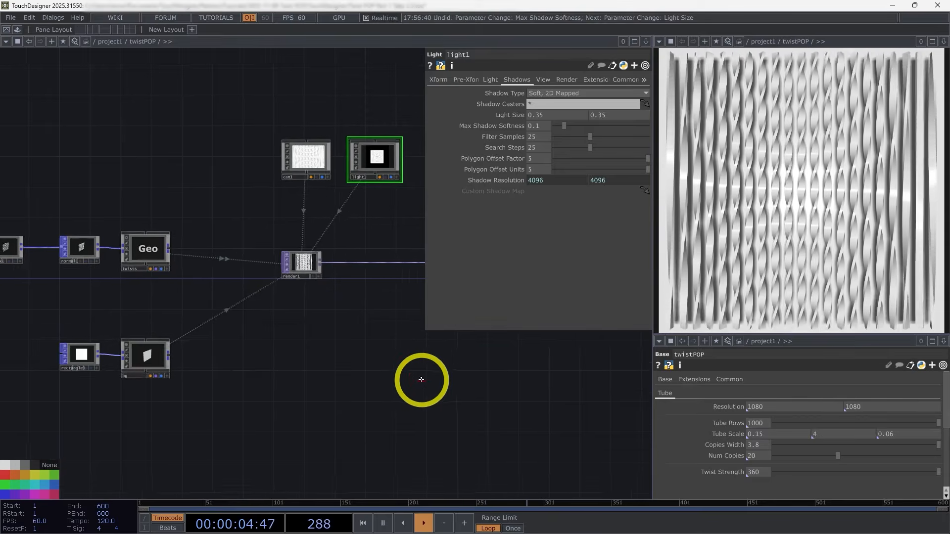
left_click_drag(388, 412, 356, 426)
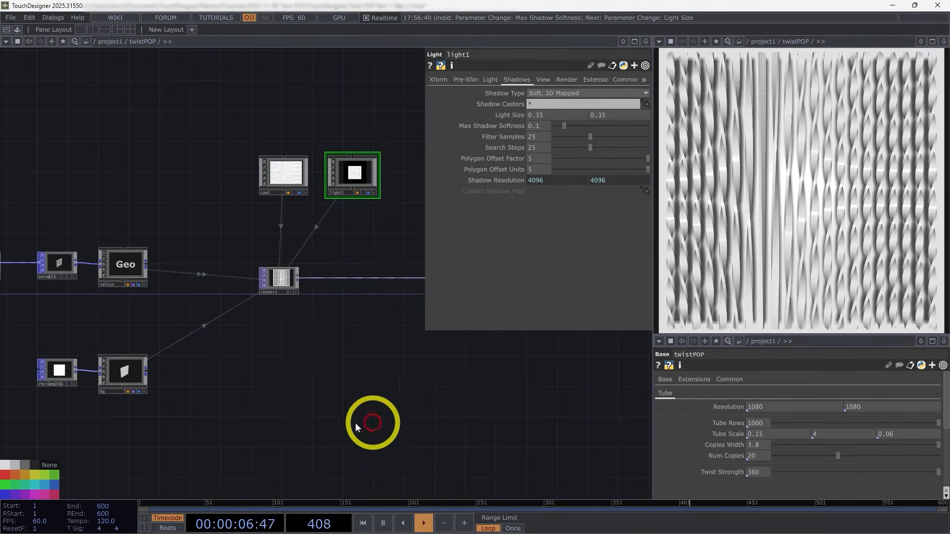
left_click_drag(306, 390, 311, 411)
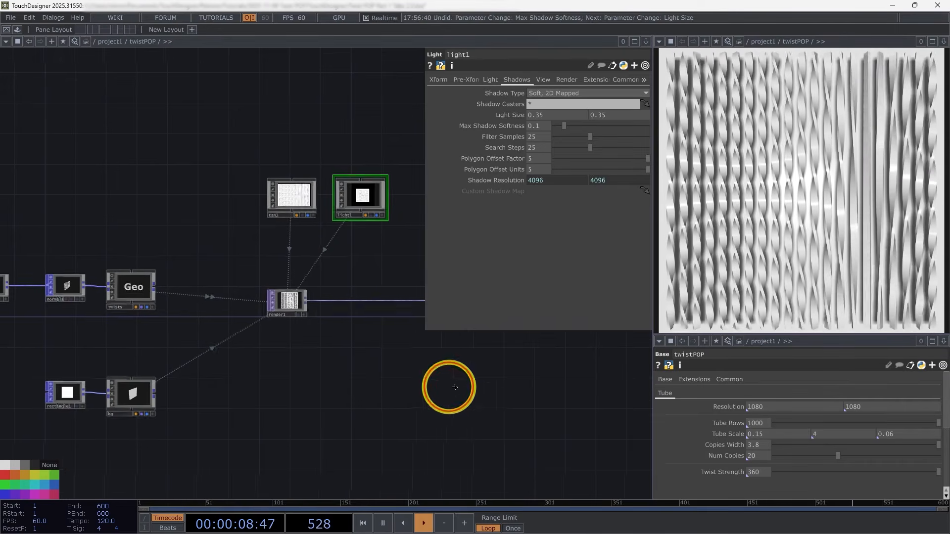
Step: Add a PBR material above the twists geometry and assign it as that geometry's material
left_click_drag(452, 387, 512, 391)
double_click(197, 349)
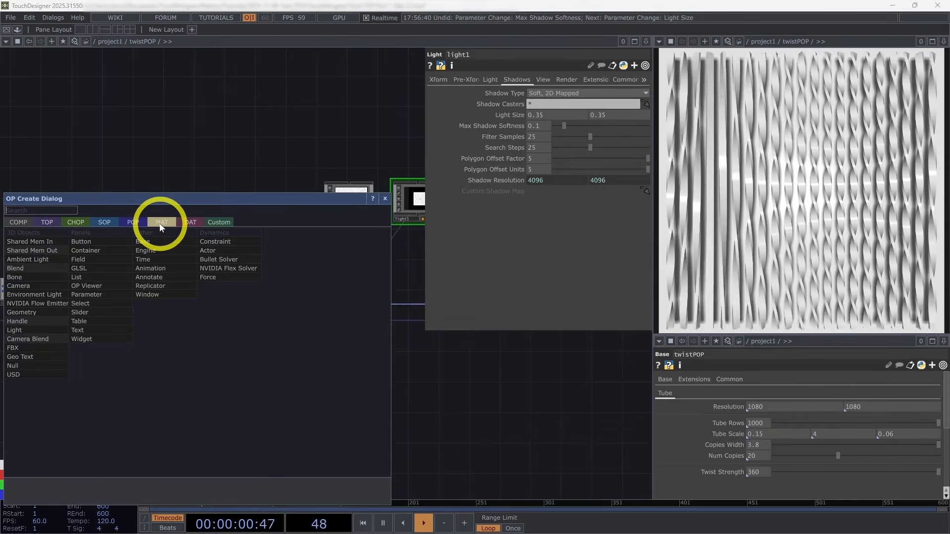
left_click(159, 224)
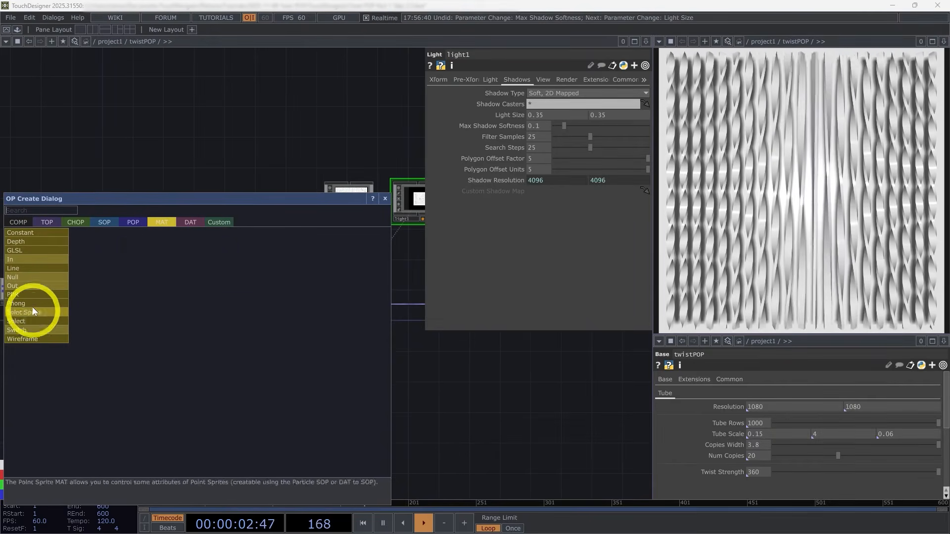
left_click(20, 294)
left_click(192, 236)
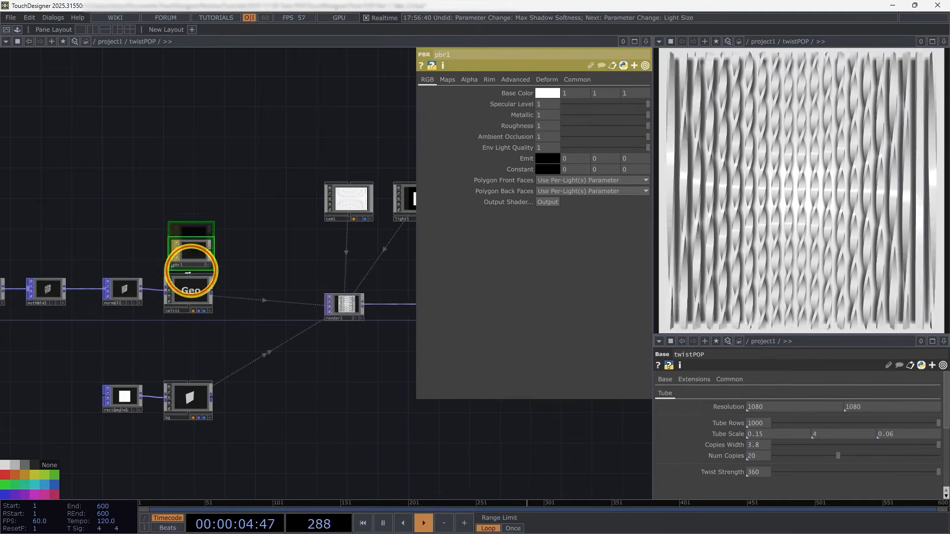
left_click_drag(193, 237, 195, 352)
left_click(194, 291)
Step: Assign a pasted copy of the PBR material, pbr2, to the bg geometry as its material
left_click_drag(195, 352, 196, 397)
left_click(199, 388)
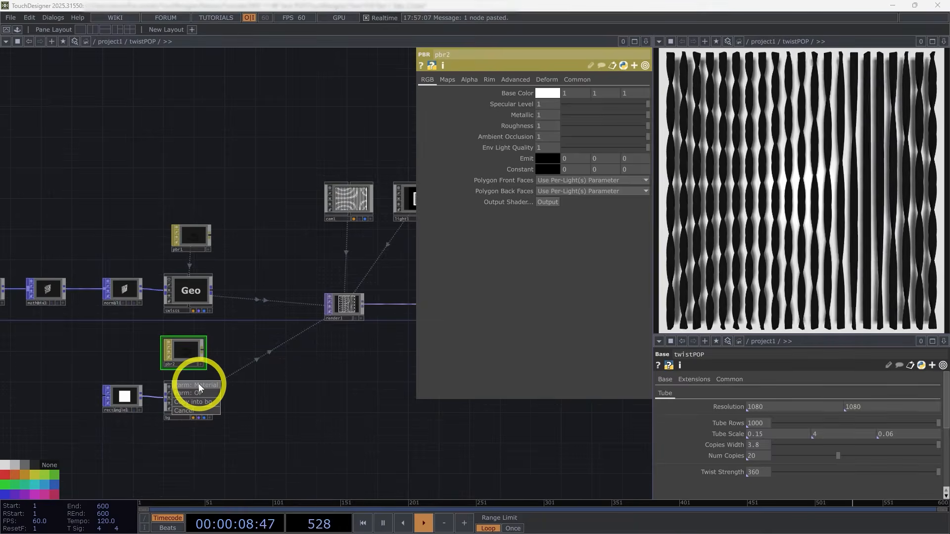
left_click(322, 396)
left_click_drag(322, 399, 344, 363)
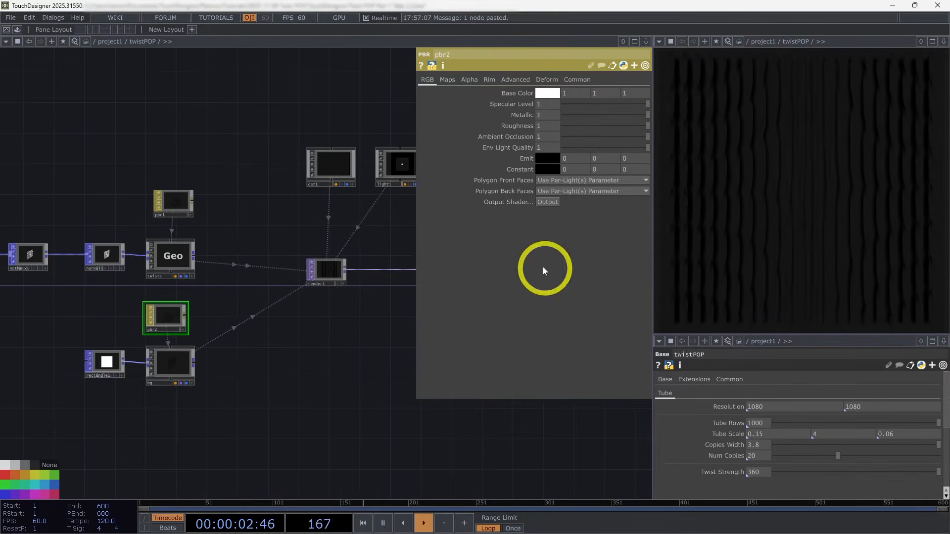
Step: Set the metallic value of pbr1 to 0.2 and its roughness to 0.5
left_click_drag(274, 345, 324, 367)
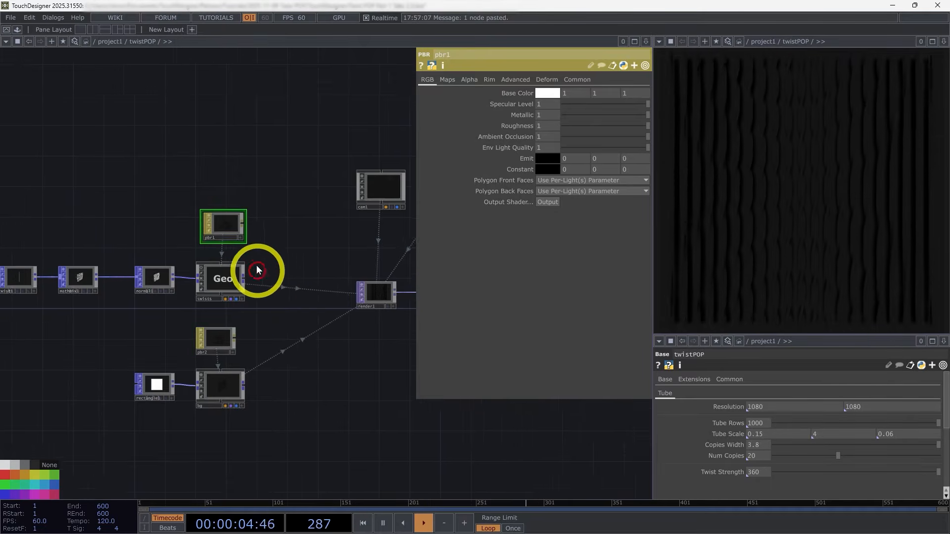
scroll(257, 268, "up", 3)
left_click_drag(384, 309, 401, 286)
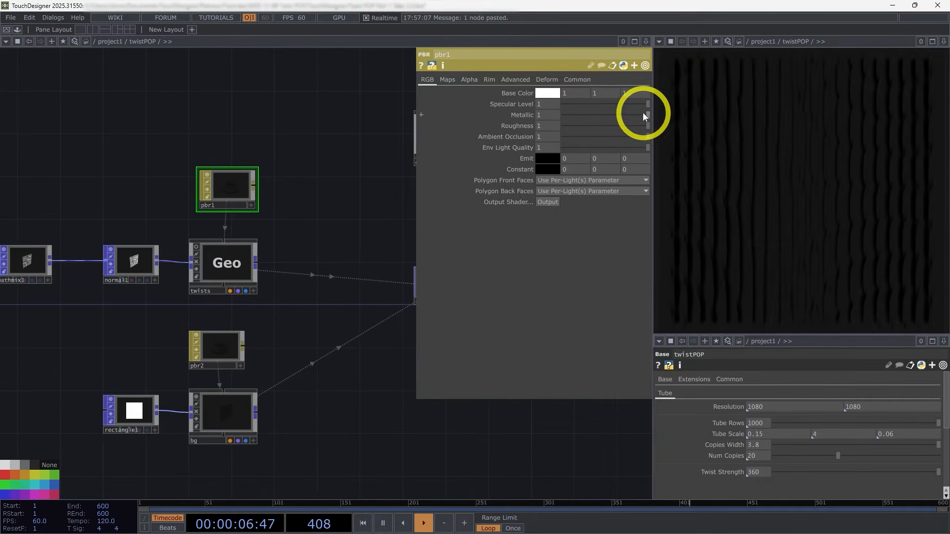
left_click_drag(645, 115, 552, 115)
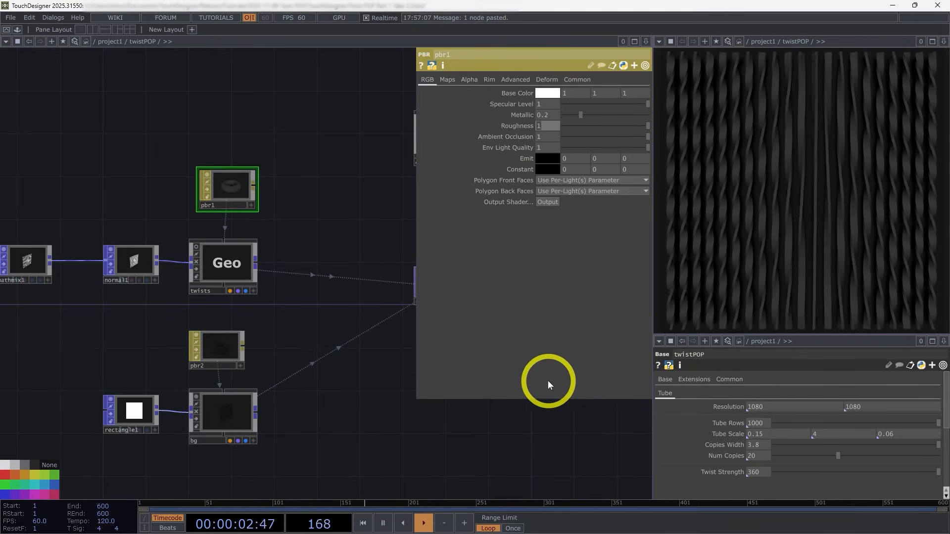
type(".5")
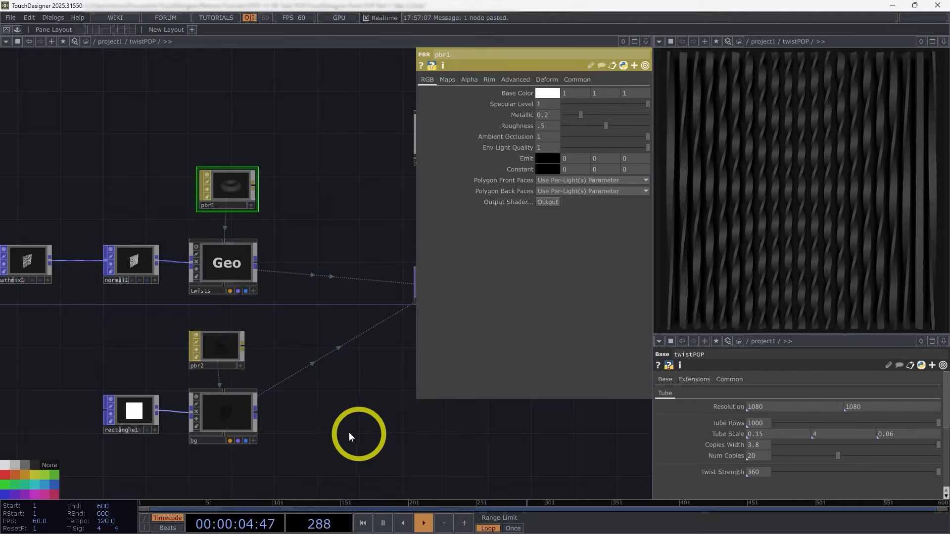
Step: Set the metallic value of pbr2 to 0.1 and its roughness to 0.9
left_click(226, 415)
left_click(231, 352)
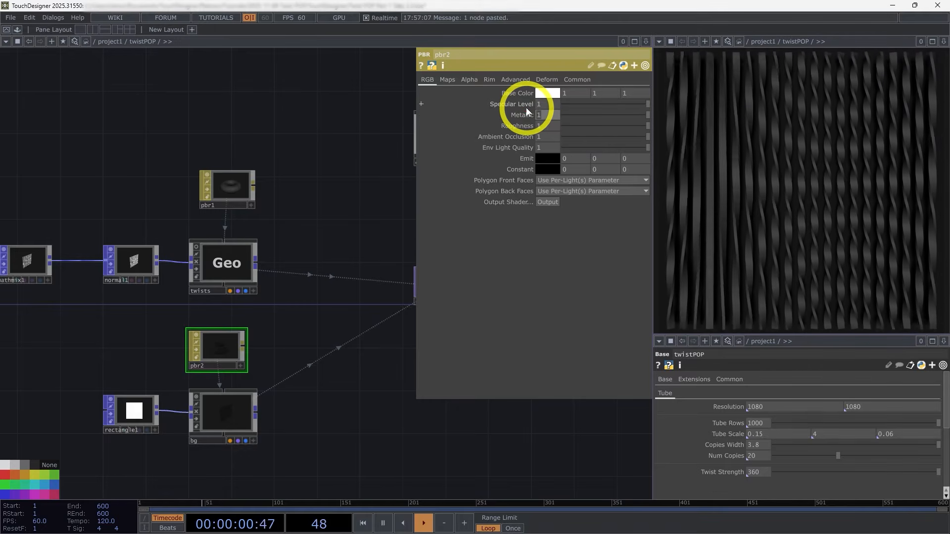
type(".1")
left_click(319, 157)
left_click(560, 133)
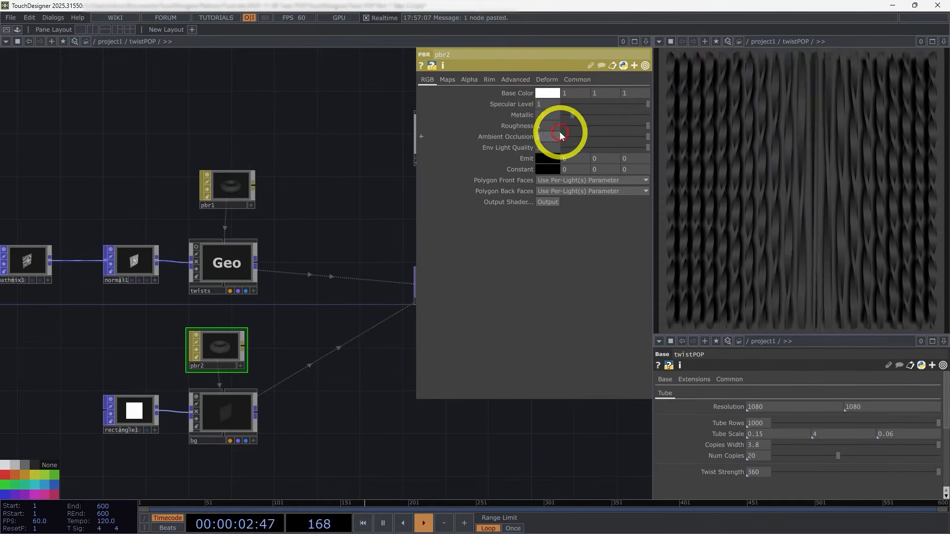
middle_click_drag(554, 127, 537, 128)
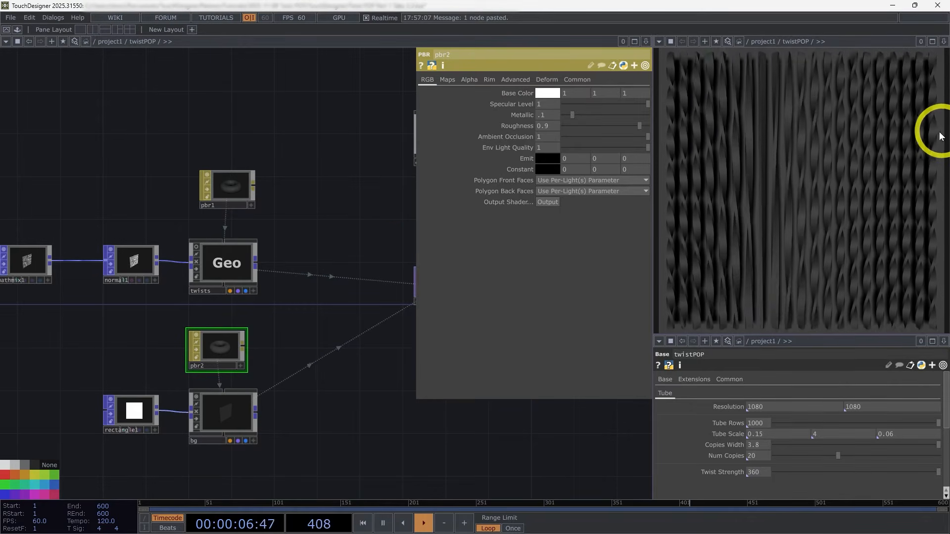
Step: Add a Movie File In TOP in the empty space above the geometry network
scroll(248, 275, "down", 4)
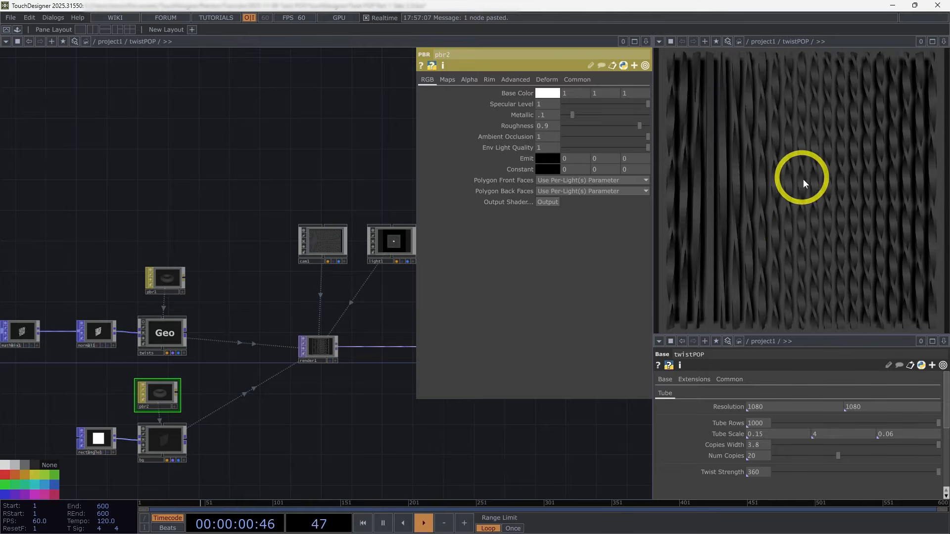
scroll(248, 327, "down", 5)
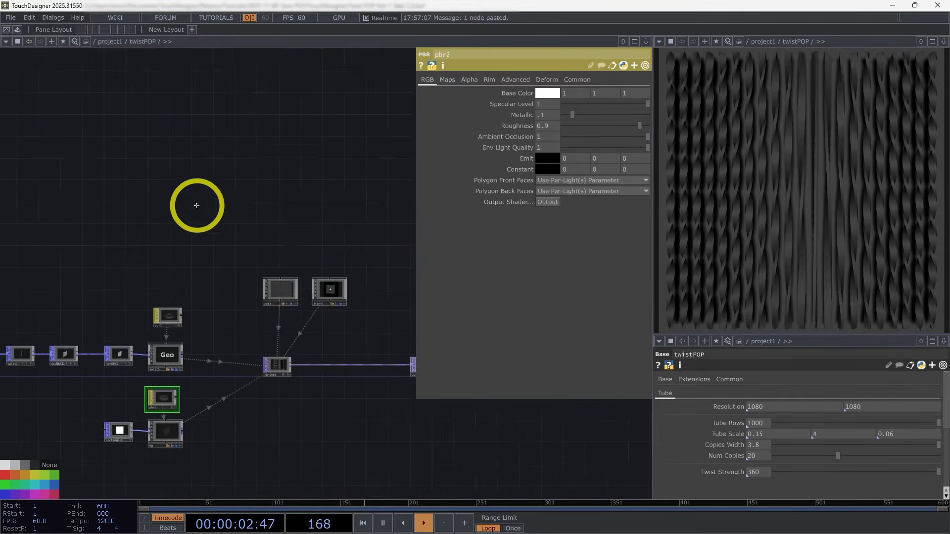
left_click_drag(196, 205, 251, 222)
key("p")
key("Tab")
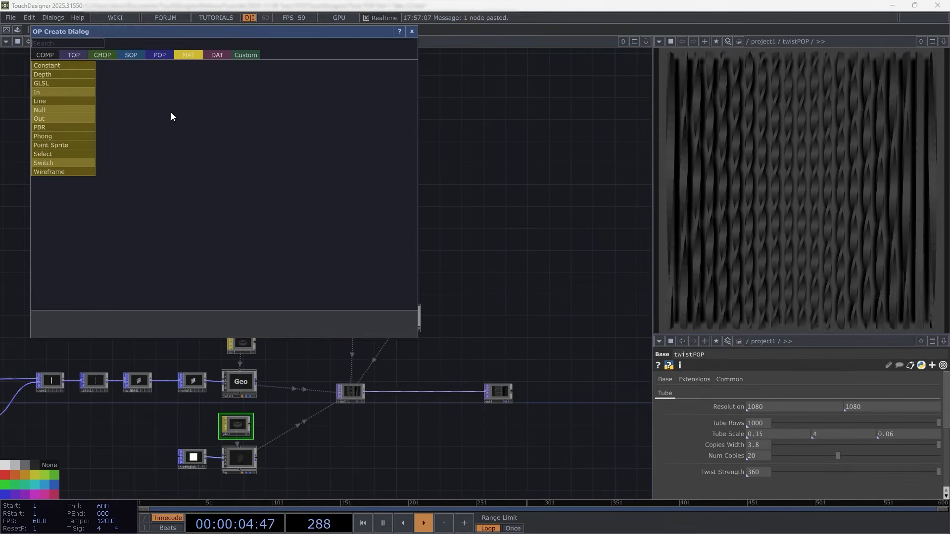
left_click(83, 56)
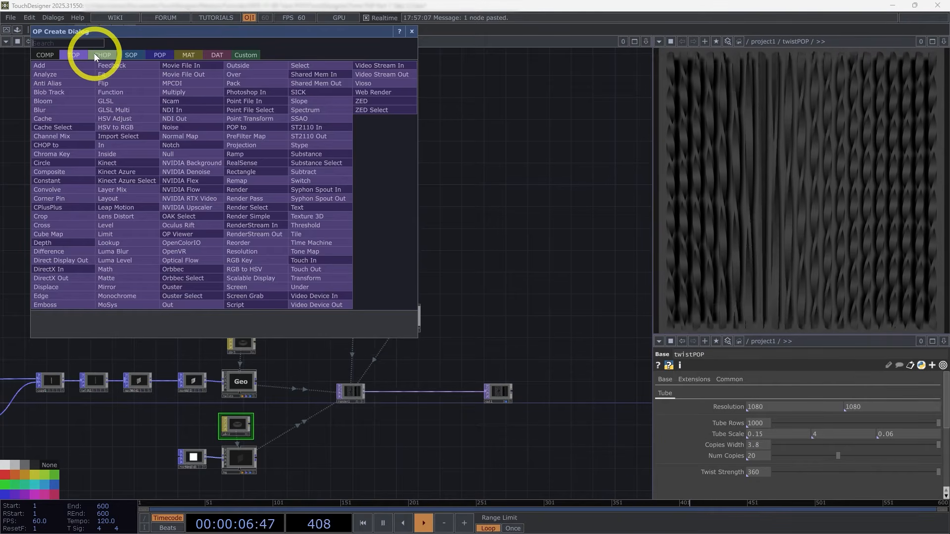
type("mo")
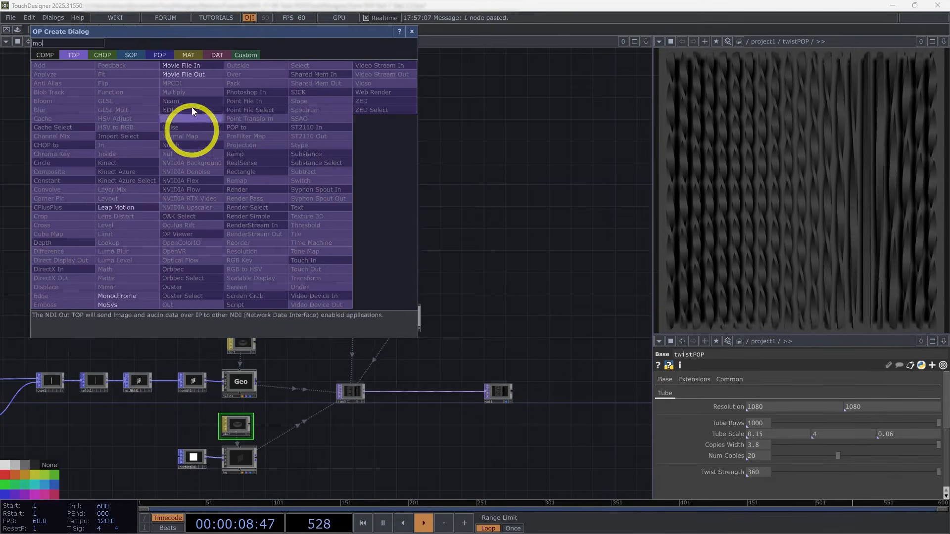
left_click(201, 67)
left_click(328, 191)
scroll(322, 221, "up", 6)
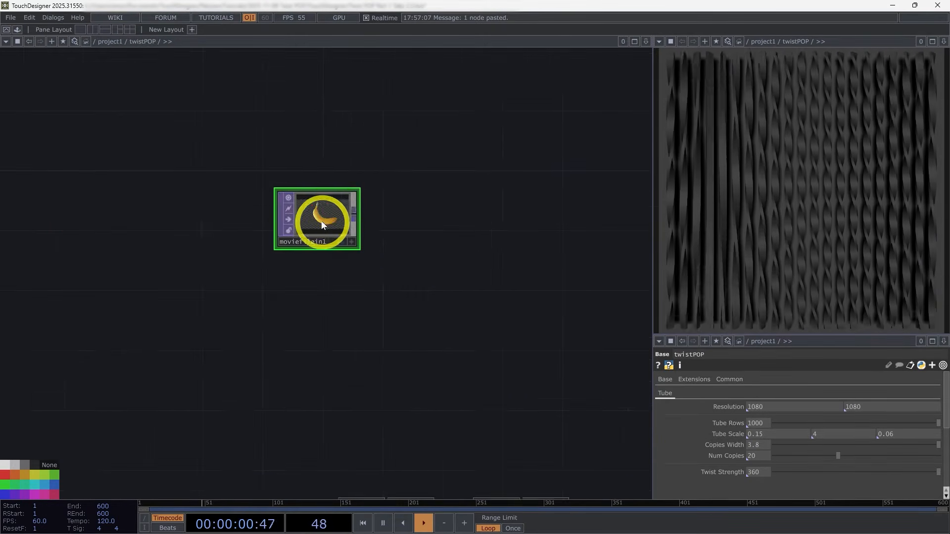
Step: Replace the default banana file of moviefilein1 with assets/mossy_forest_8k.exr
key("p")
left_click_drag(424, 327, 422, 332)
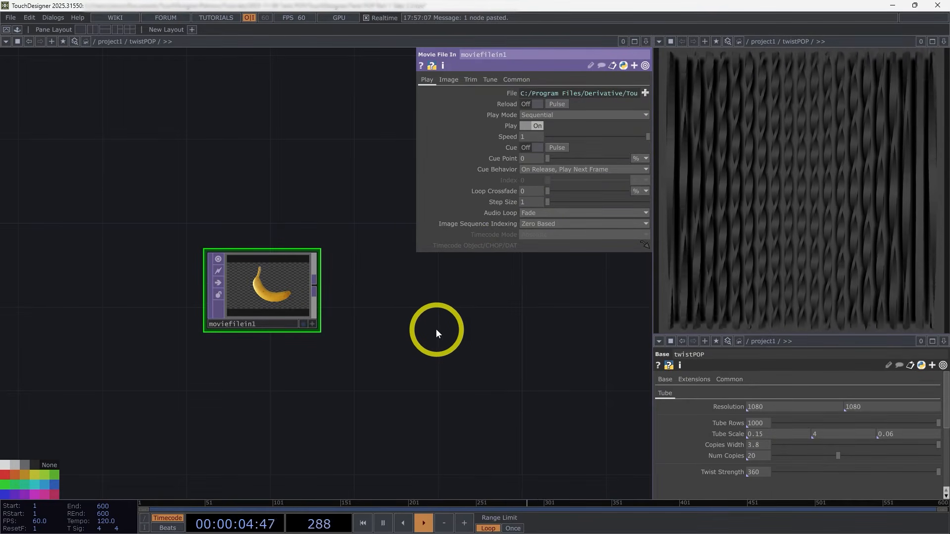
left_click(643, 93)
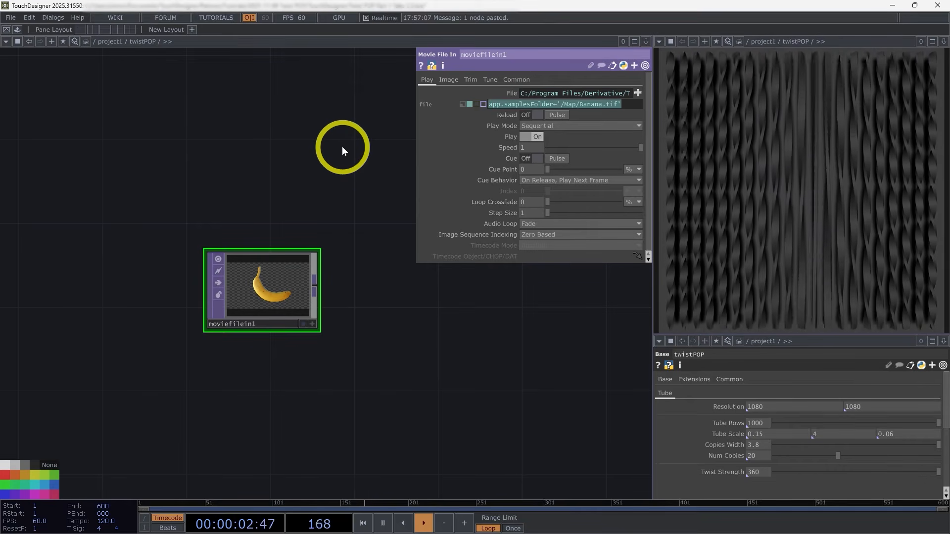
key("BackSpace")
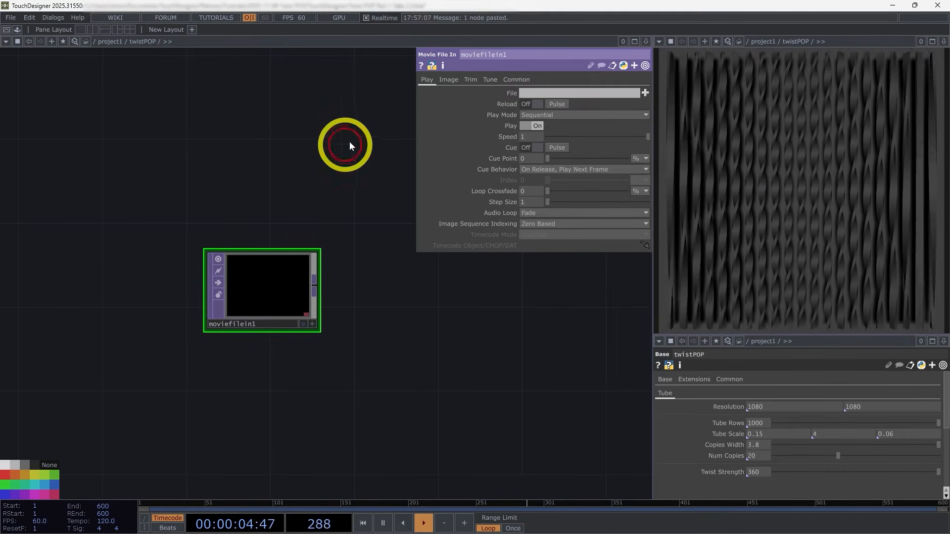
left_click(563, 96)
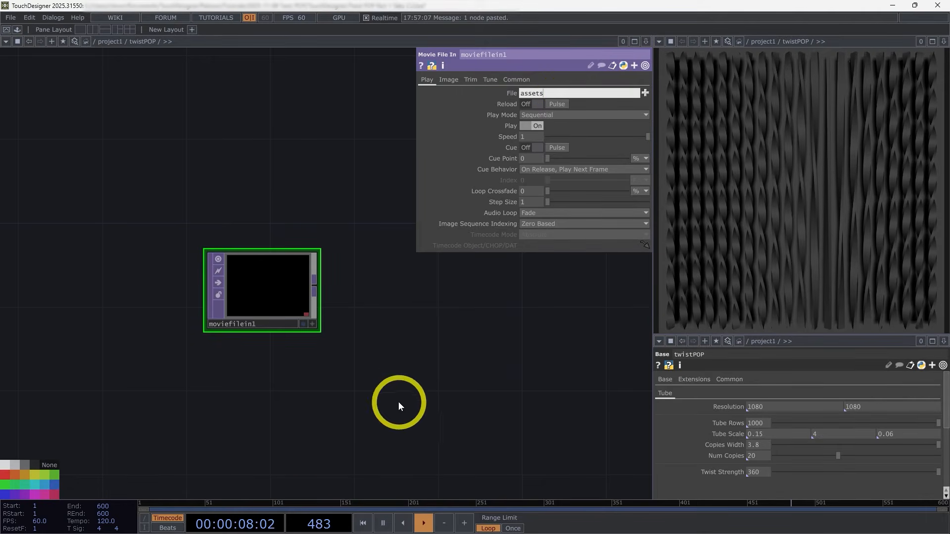
scroll(273, 290, "up", 4)
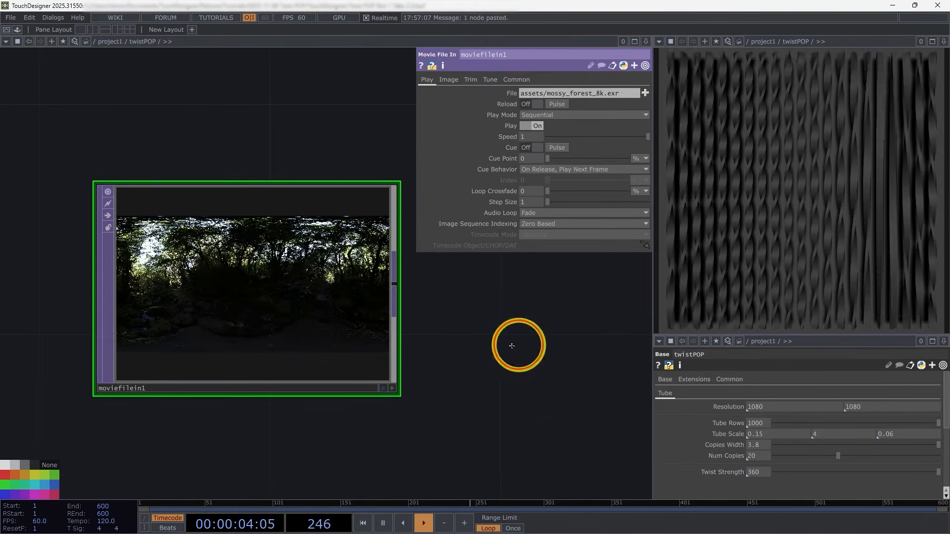
scroll(267, 294, "down", 4)
left_click_drag(369, 310, 306, 293)
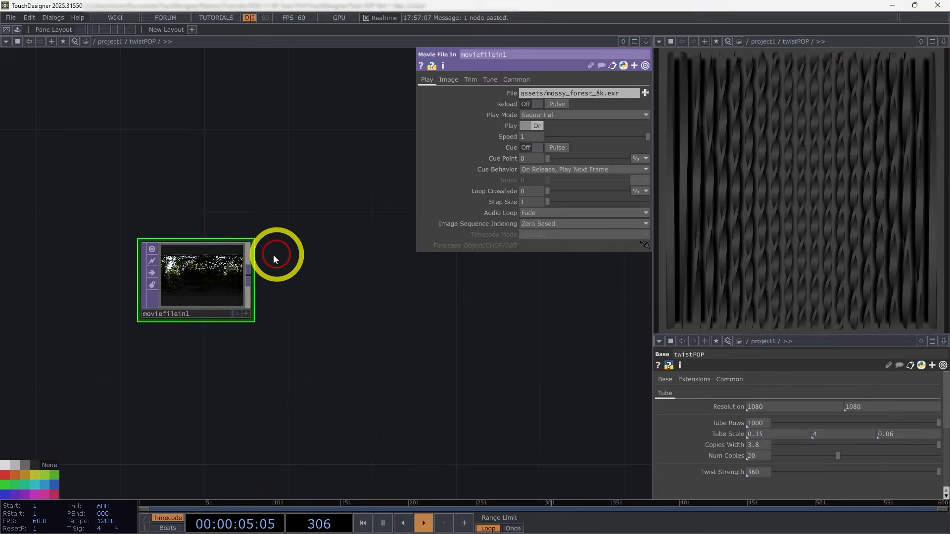
Step: Add a Null TOP connected to the output of moviefilein1
right_click(250, 276)
left_click(219, 248)
left_click(325, 311)
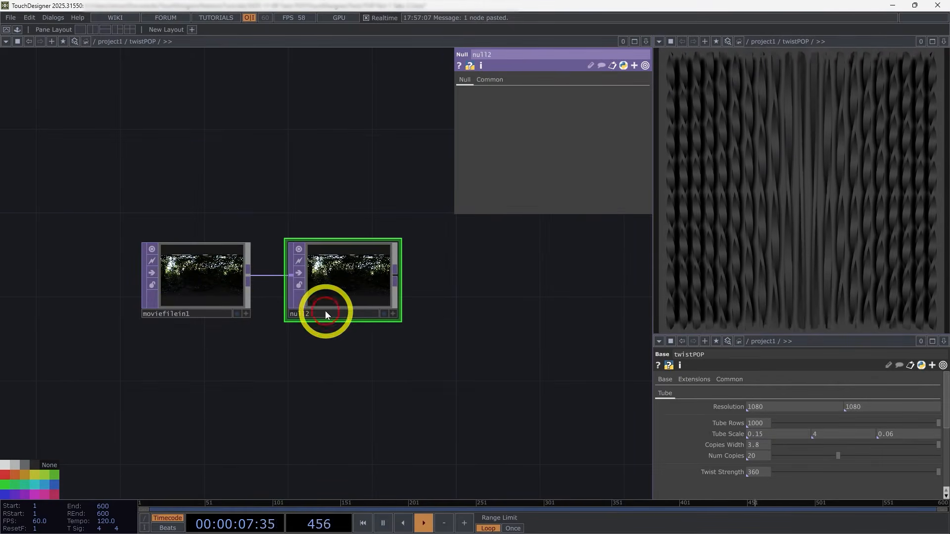
Step: Rename the Null TOP after the forest image to envMap
type("envMa")
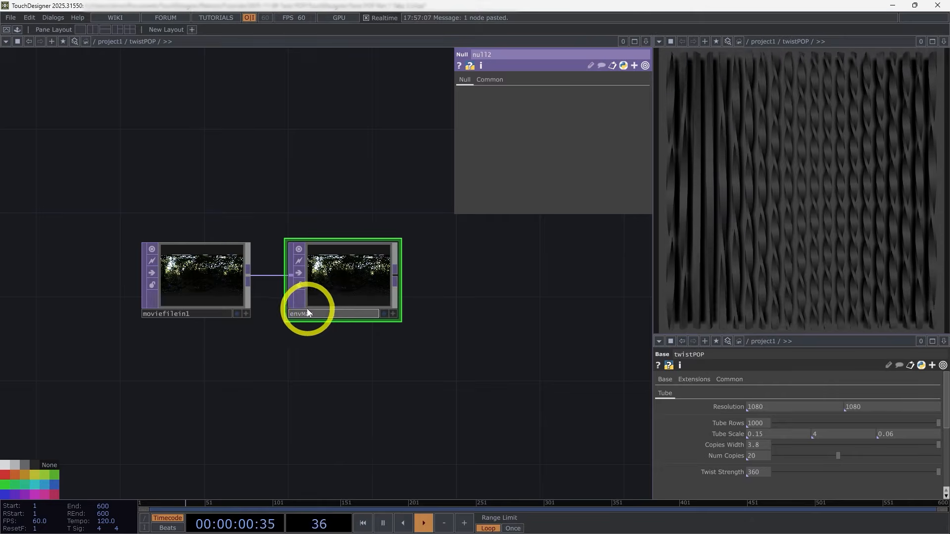
left_click(410, 365)
Step: Add an Environment Light COMP beside envMap
left_click_drag(515, 338, 374, 326)
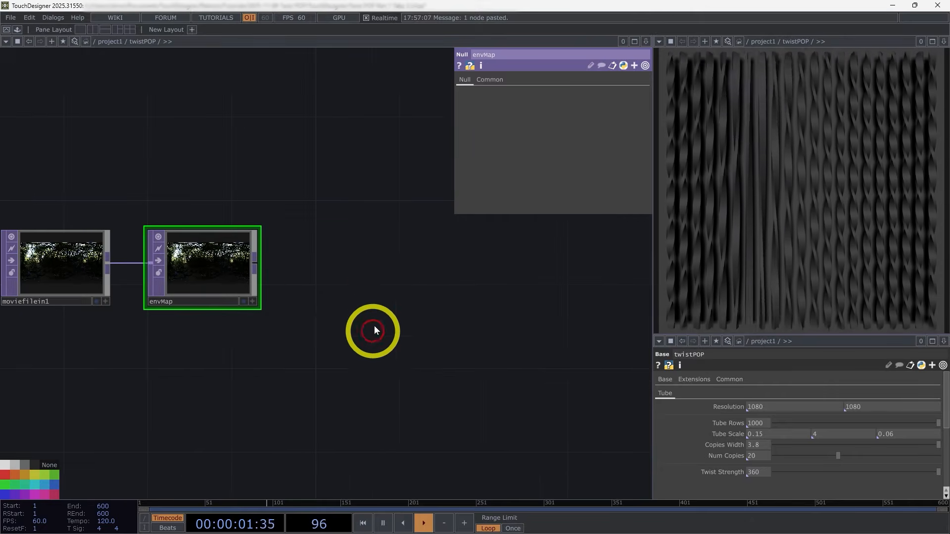
double_click(376, 280)
left_click(197, 153)
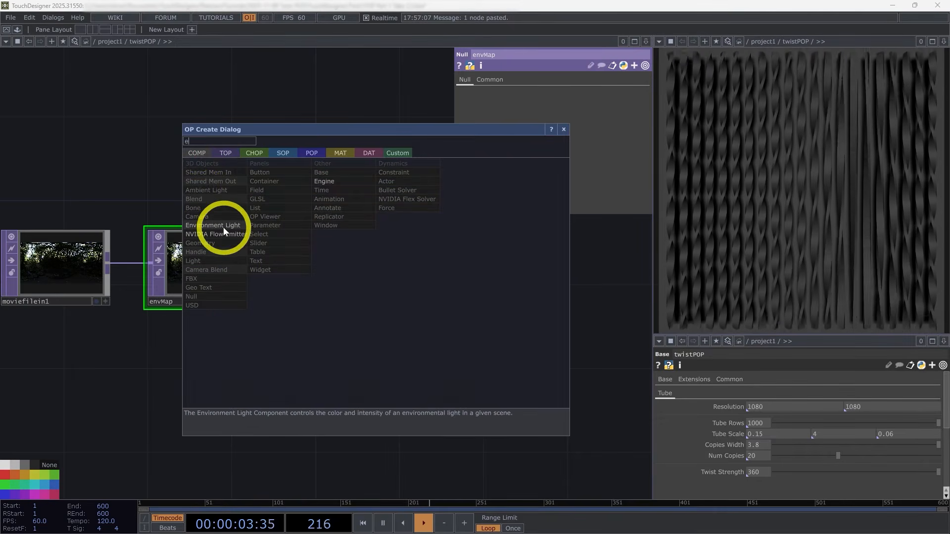
left_click(223, 227)
left_click(409, 410)
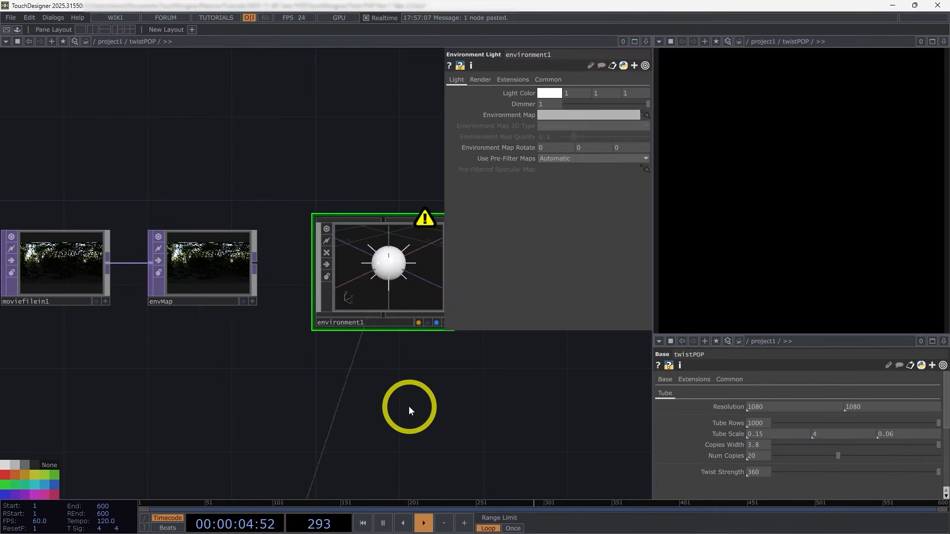
Step: Assign the envMap TOP as the environment map of environment1
scroll(352, 315, "down", 5)
left_click_drag(255, 263, 579, 110)
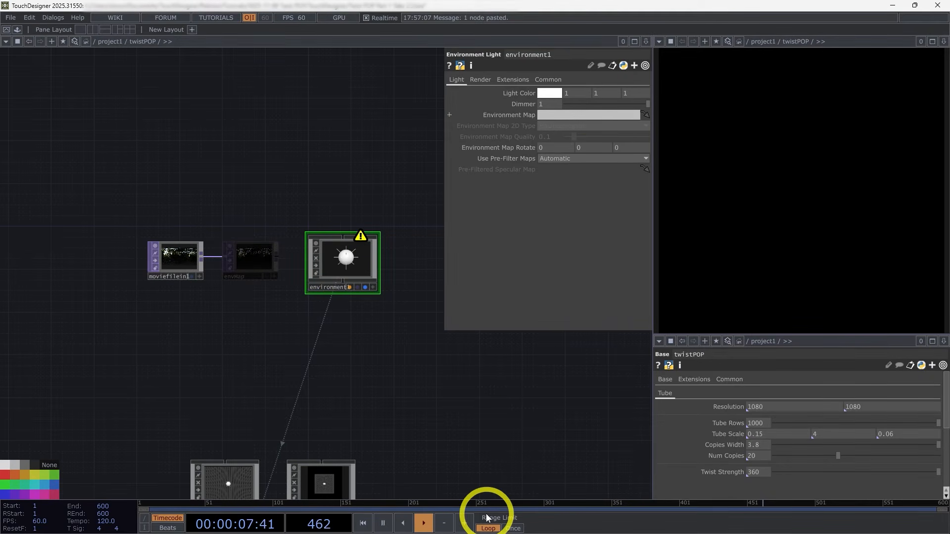
left_click_drag(468, 391, 459, 379)
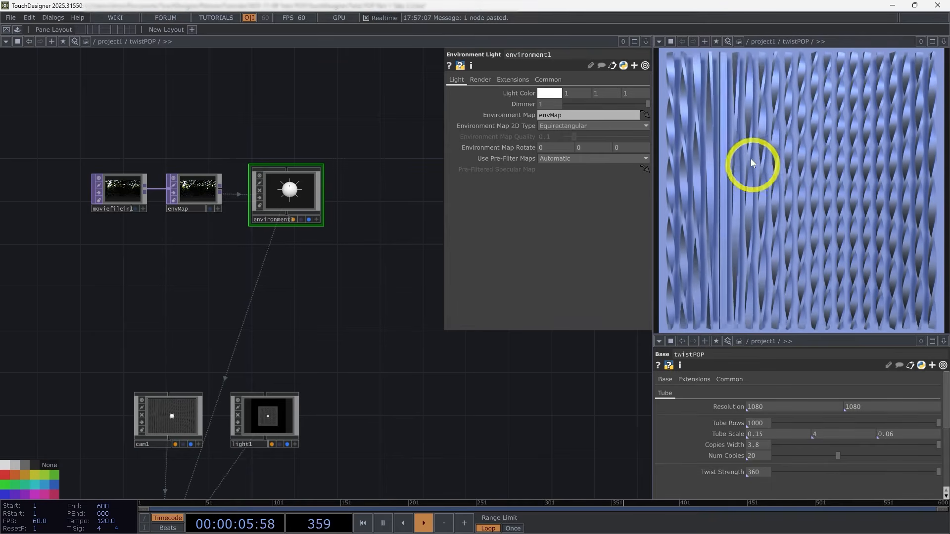
Step: Look over the render network and check the node information of moviefilein1 for its size, format and GPU memory
left_click_drag(426, 348, 346, 306)
scroll(376, 292, "down", 3)
left_click_drag(411, 277, 364, 171)
scroll(133, 348, "up", 2)
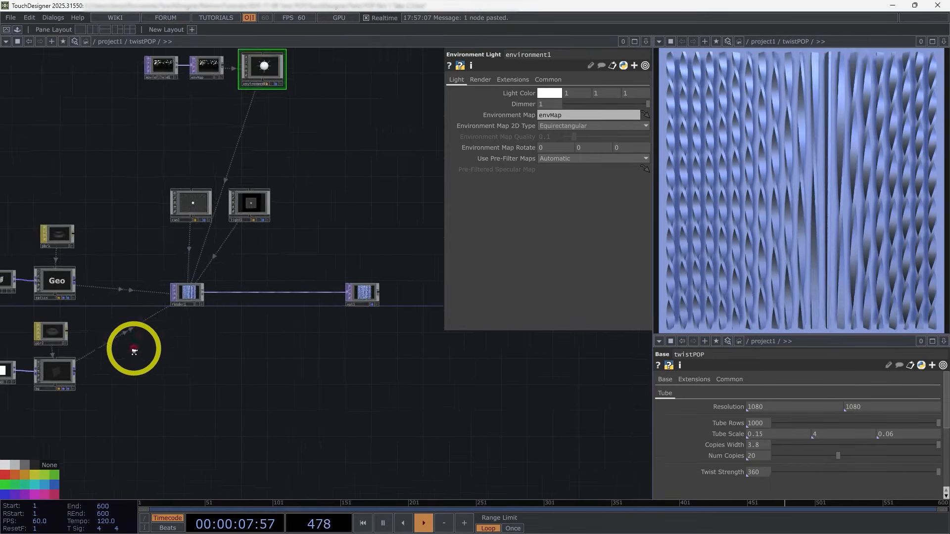
left_click_drag(150, 374, 240, 363)
left_click_drag(406, 381, 363, 419)
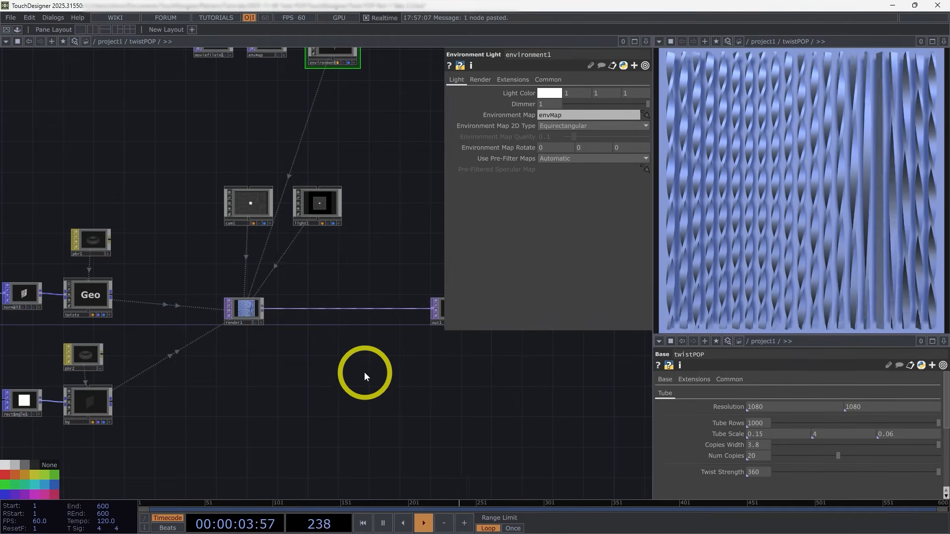
scroll(363, 374, "down", 2)
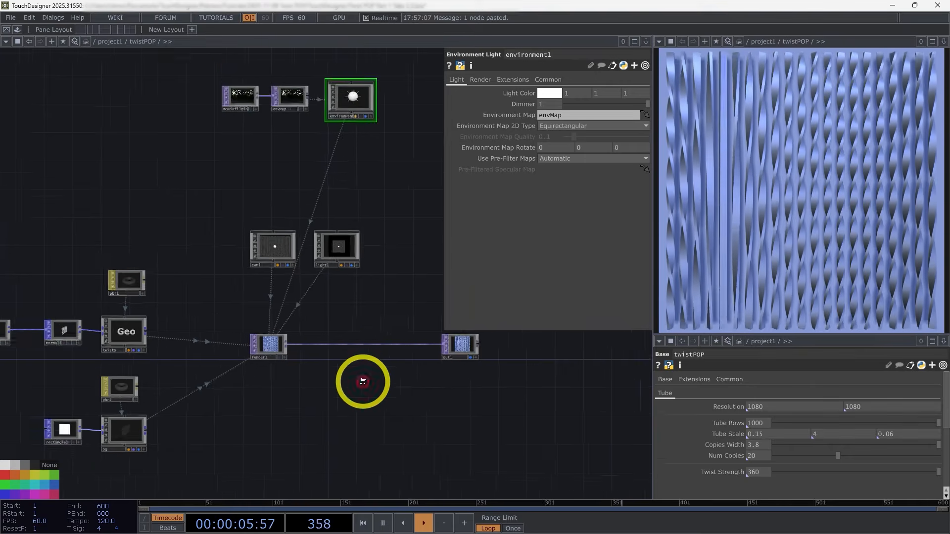
scroll(265, 195, "up", 10)
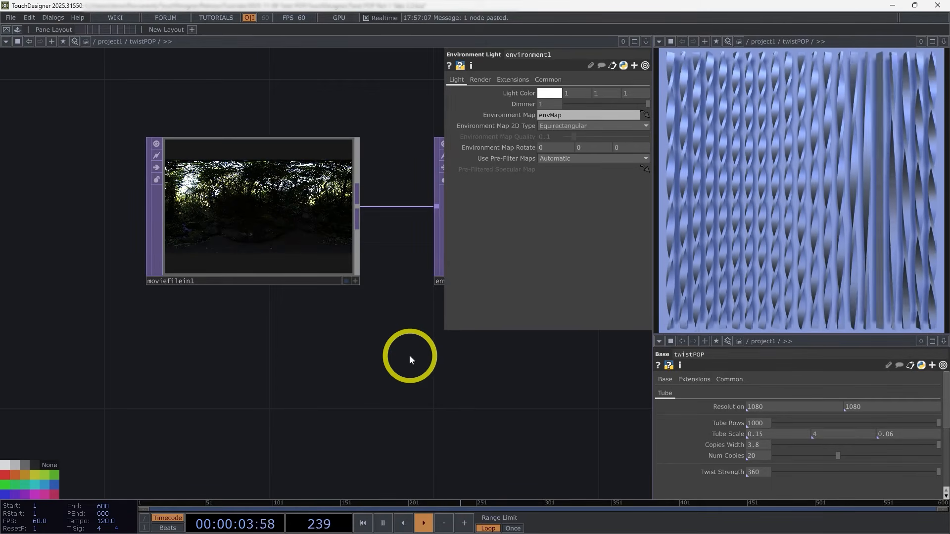
scroll(355, 356, "down", 2)
left_click(249, 265)
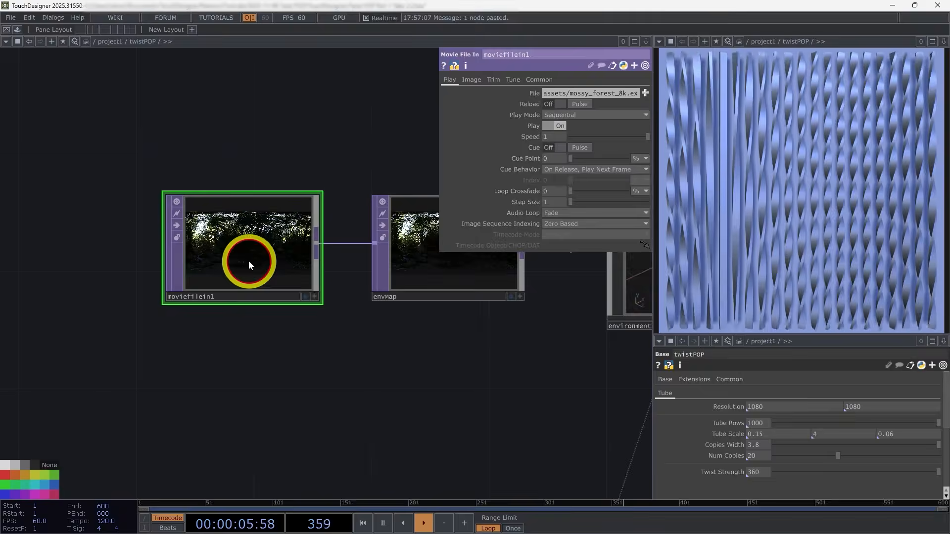
middle_click(269, 250)
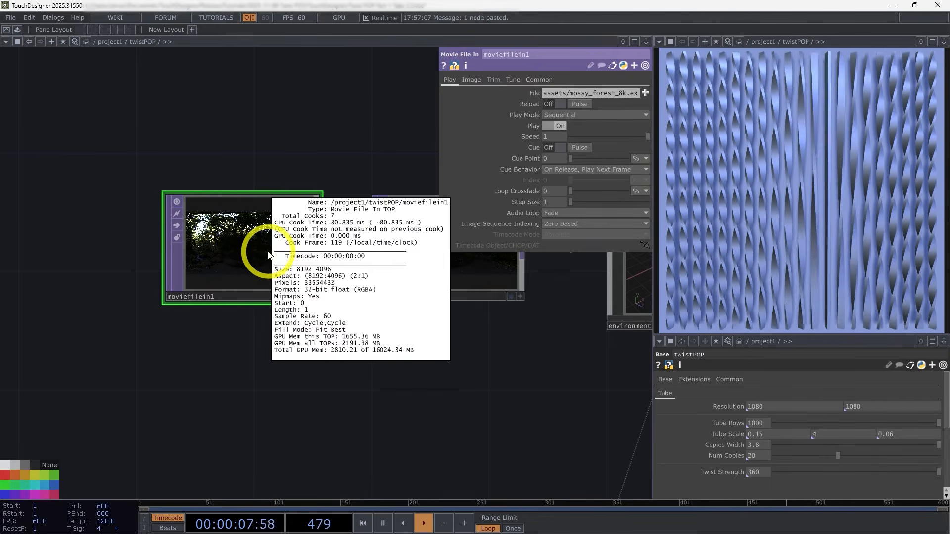
Step: Insert an OpenColorIO TOP between render1 and out1
scroll(311, 378, "down", 5)
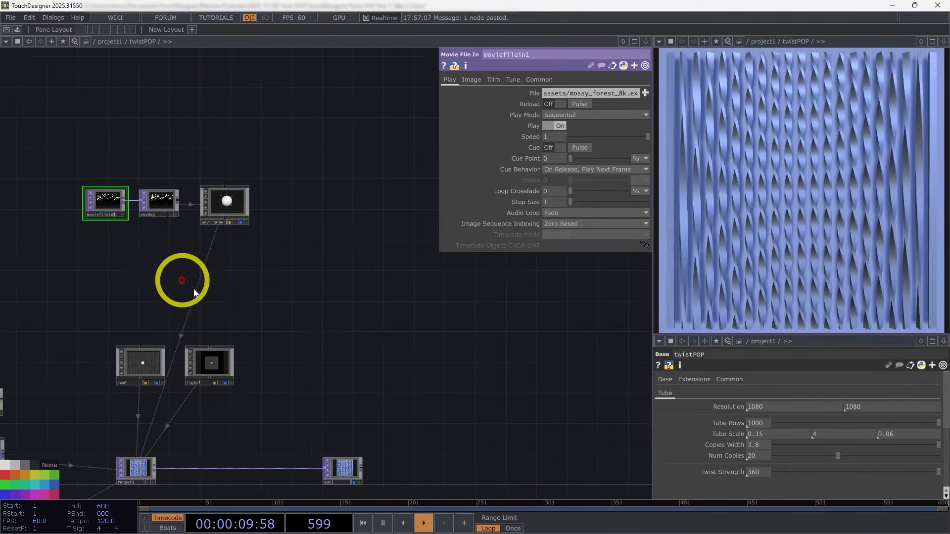
scroll(150, 382, "up", 3)
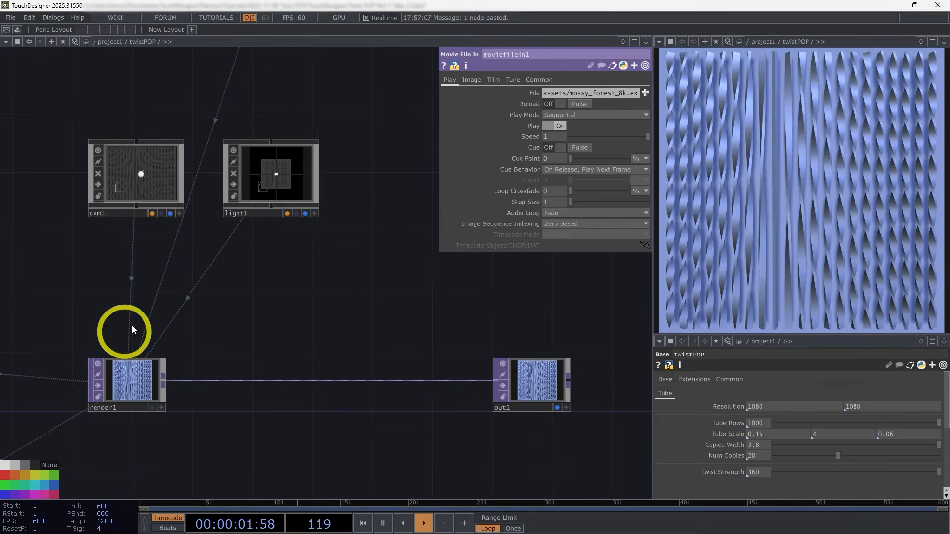
left_click_drag(505, 467, 529, 431)
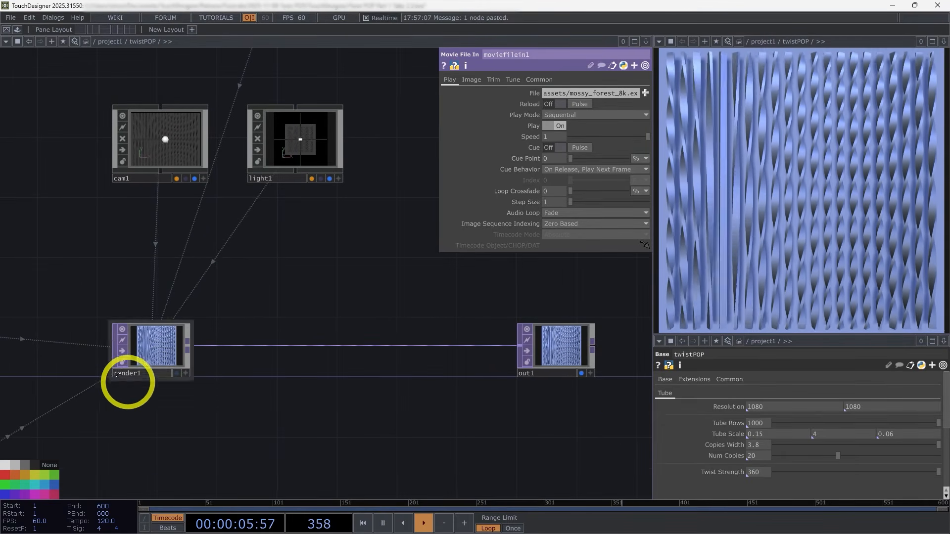
scroll(116, 374, "up", 3)
scroll(159, 357, "down", 3)
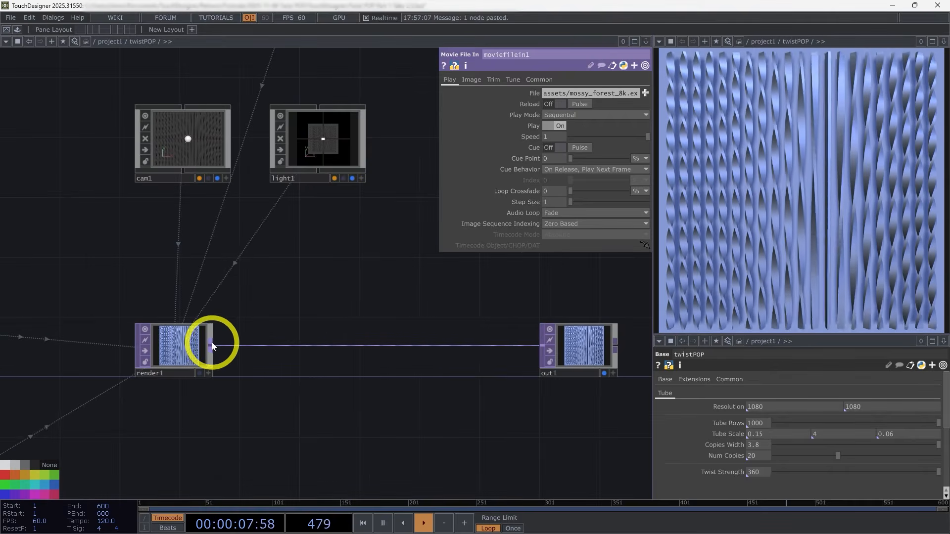
right_click(211, 345)
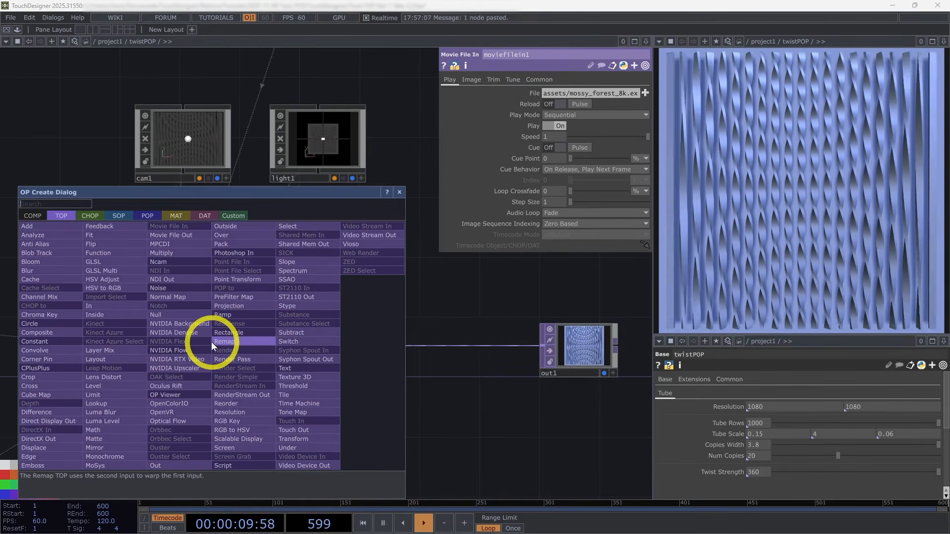
type("op")
left_click(197, 404)
left_click(490, 359)
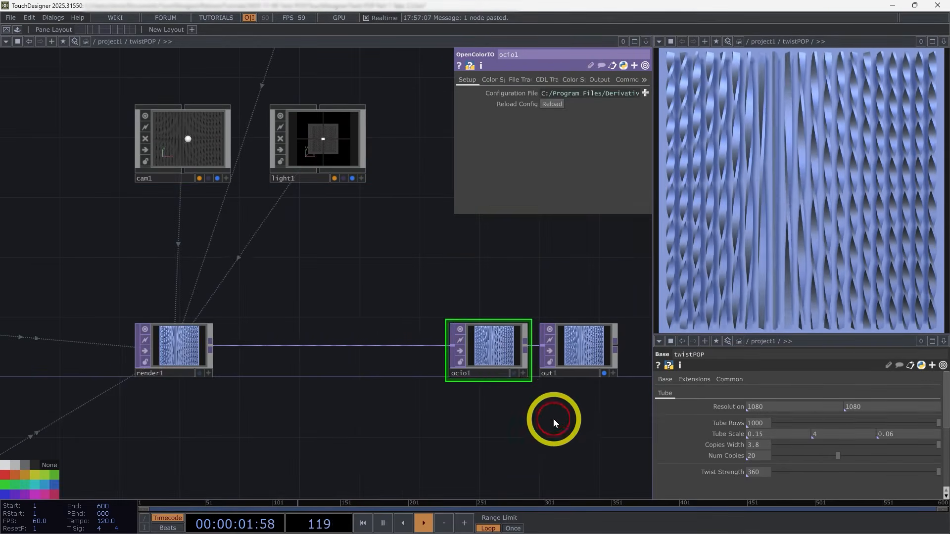
Step: Enable the colour space pre-transform on ocio1, converting from Linear Rec.709 (sRGB) to sRGB - Texture
scroll(564, 369, "up", 5)
scroll(456, 299, "up", 2)
left_click(497, 80)
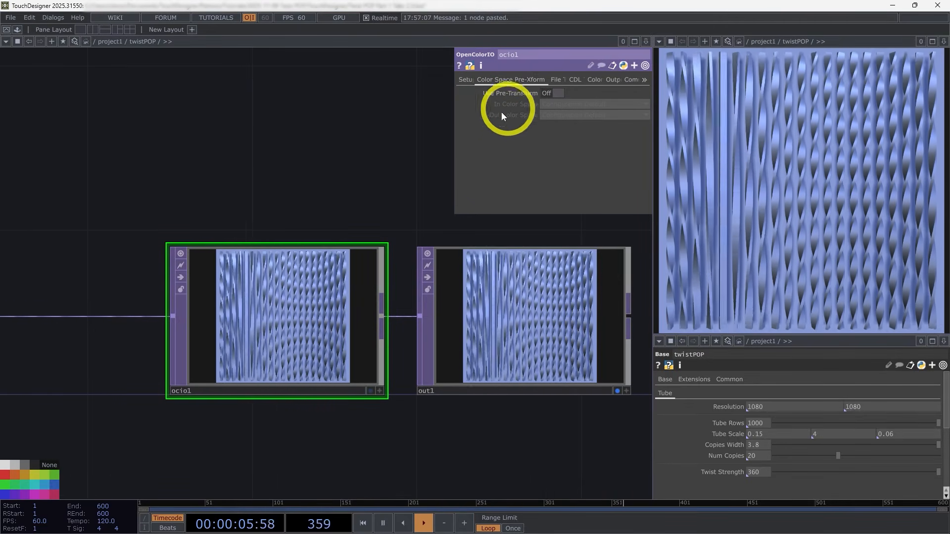
left_click(548, 93)
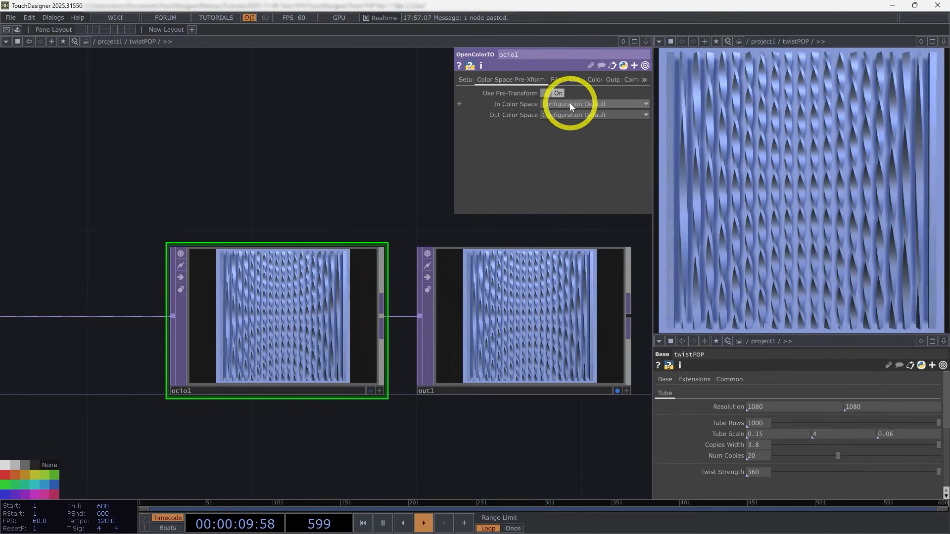
left_click(569, 103)
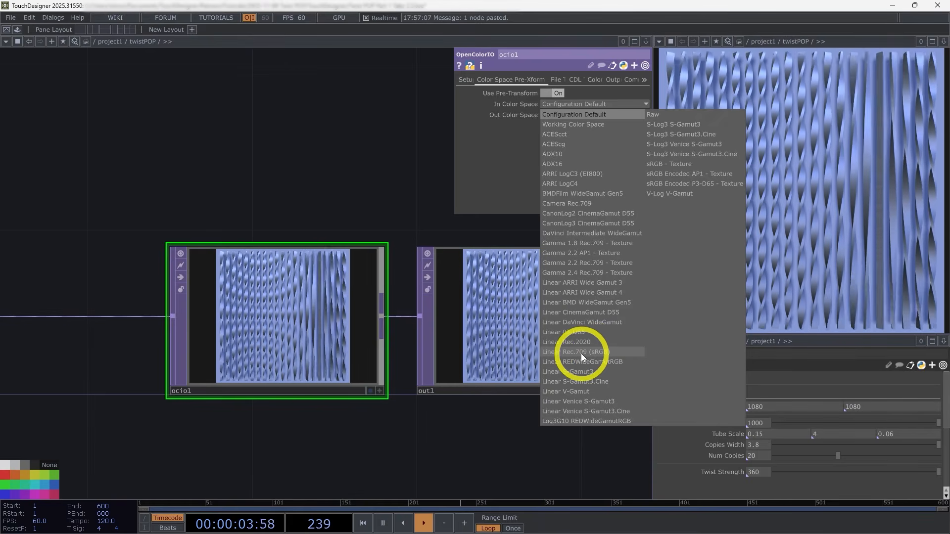
left_click(591, 352)
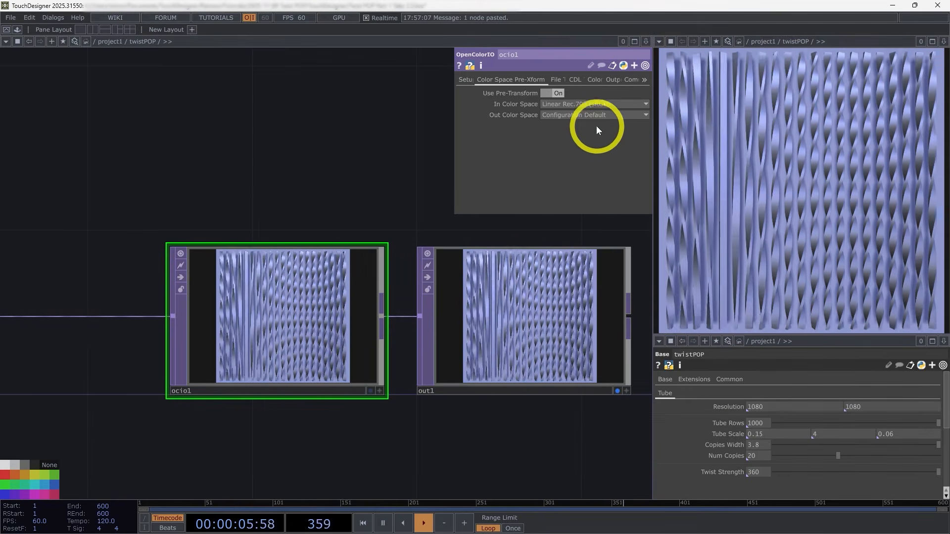
left_click(599, 115)
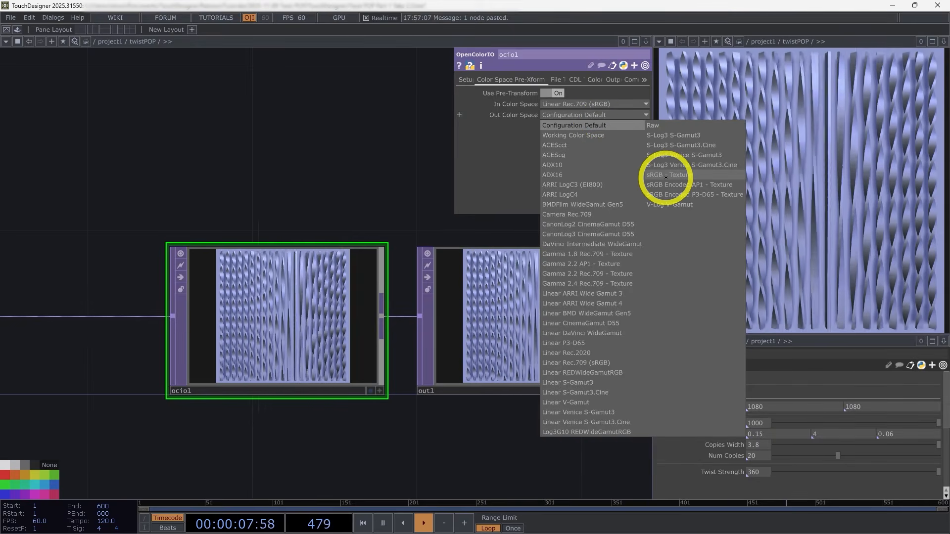
left_click(666, 175)
scroll(250, 340, "up", 5)
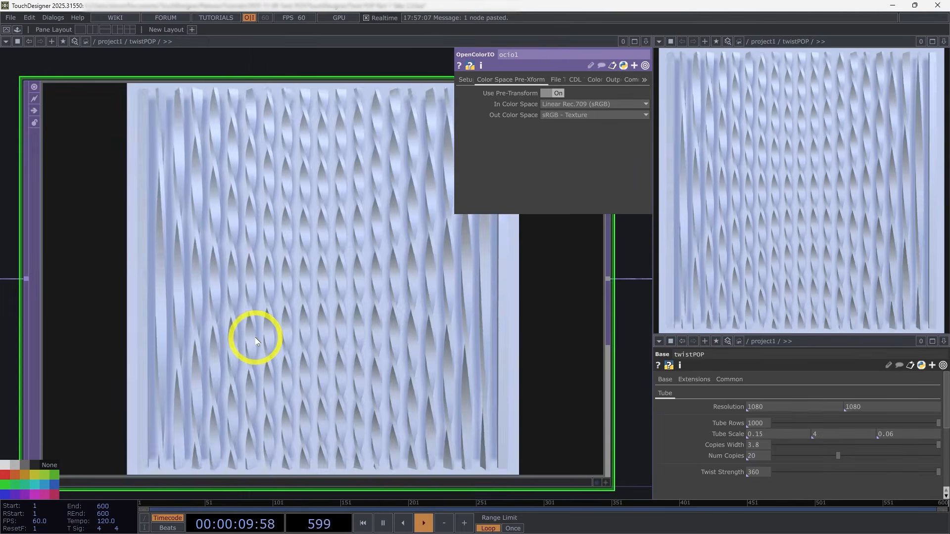
scroll(255, 333, "down", 8)
Step: Darken the base color of the background material pbr2 to 0.1, 0.1, 0.1
left_click_drag(394, 357, 484, 343)
scroll(484, 343, "down", 5)
scroll(284, 303, "up", 4)
left_click_drag(366, 393, 320, 379)
left_click(239, 253)
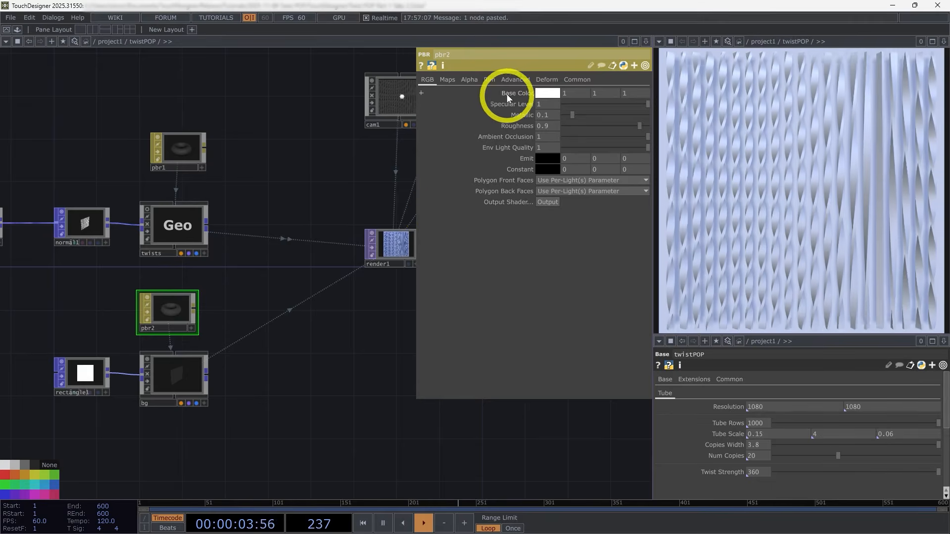
middle_click_drag(514, 94, 360, 85)
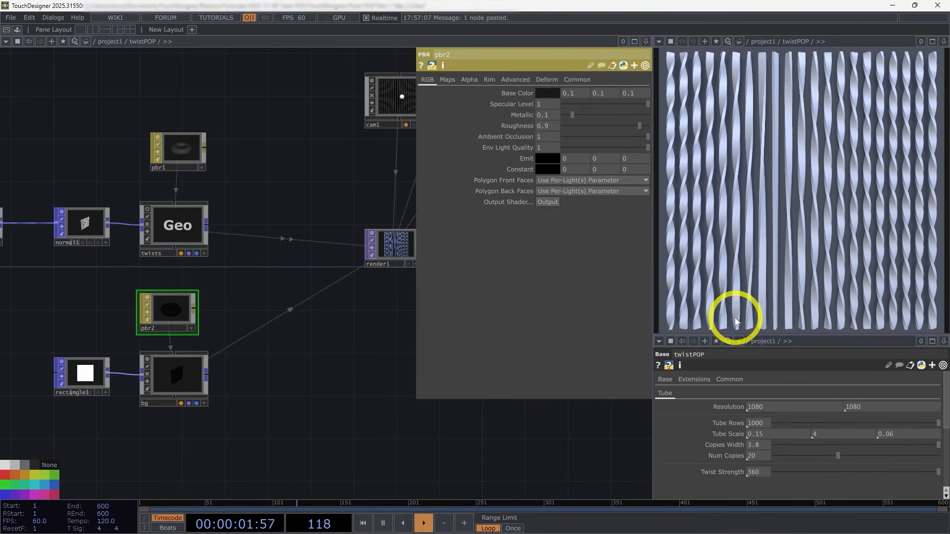
Step: Insert an SSAO TOP between render1 and ocio1
left_click_drag(343, 352, 289, 364)
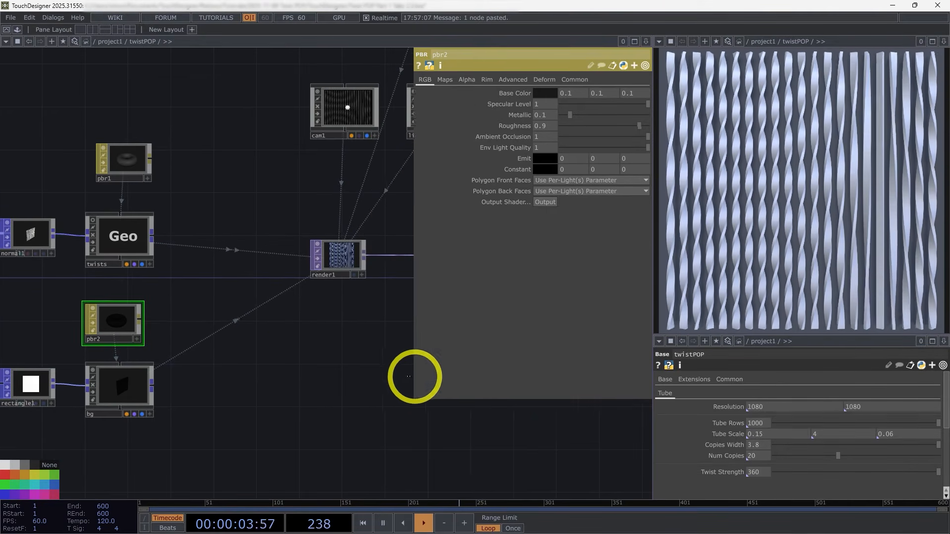
left_click_drag(417, 375, 450, 372)
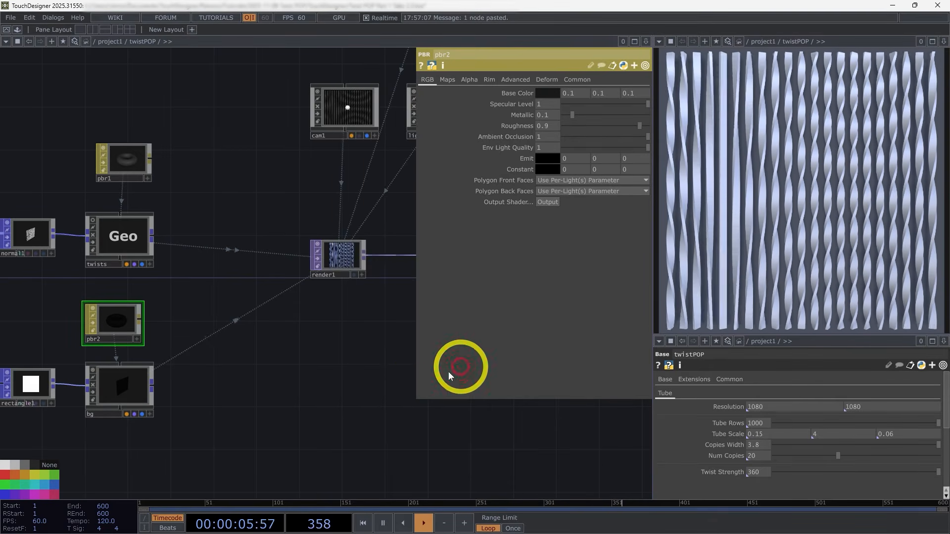
left_click_drag(329, 395, 214, 383)
scroll(214, 383, "down", 4)
scroll(261, 320, "up", 5)
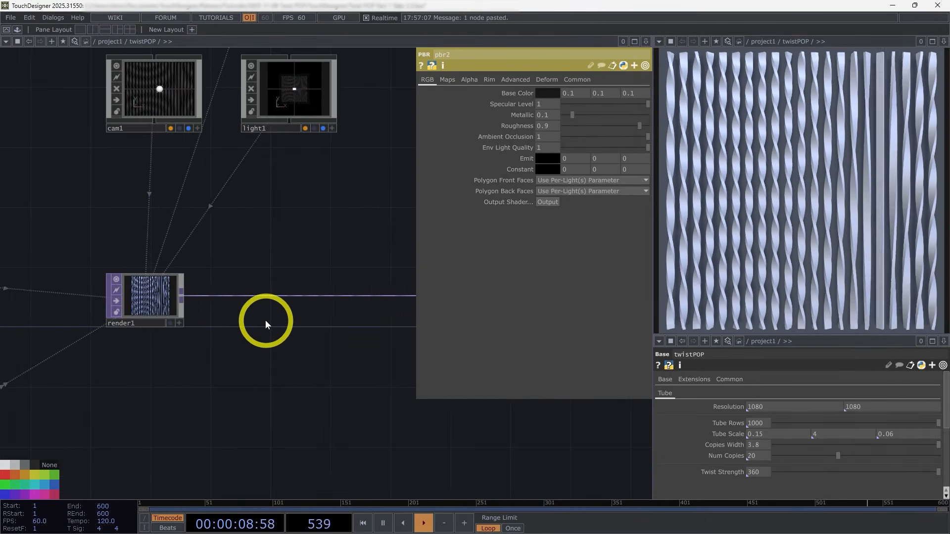
right_click(180, 296)
type("s")
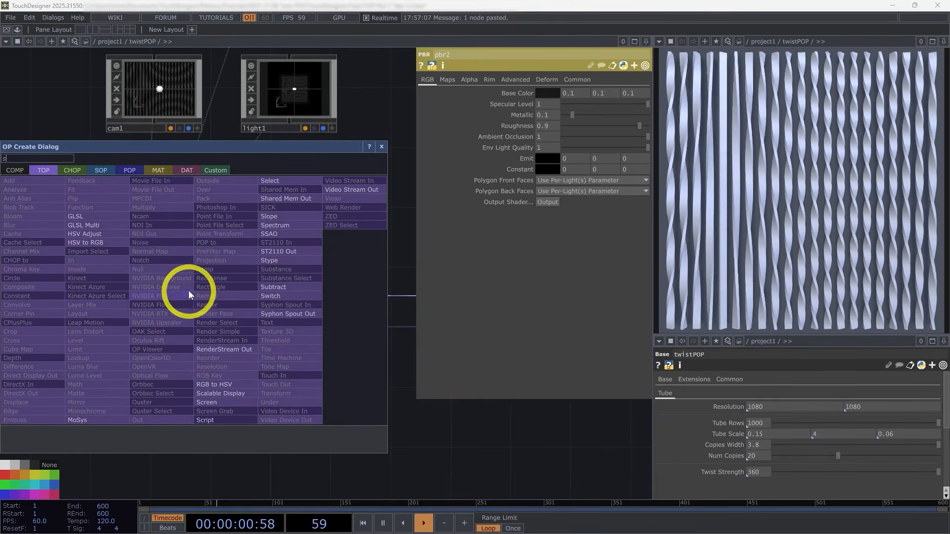
left_click(287, 233)
left_click(290, 301)
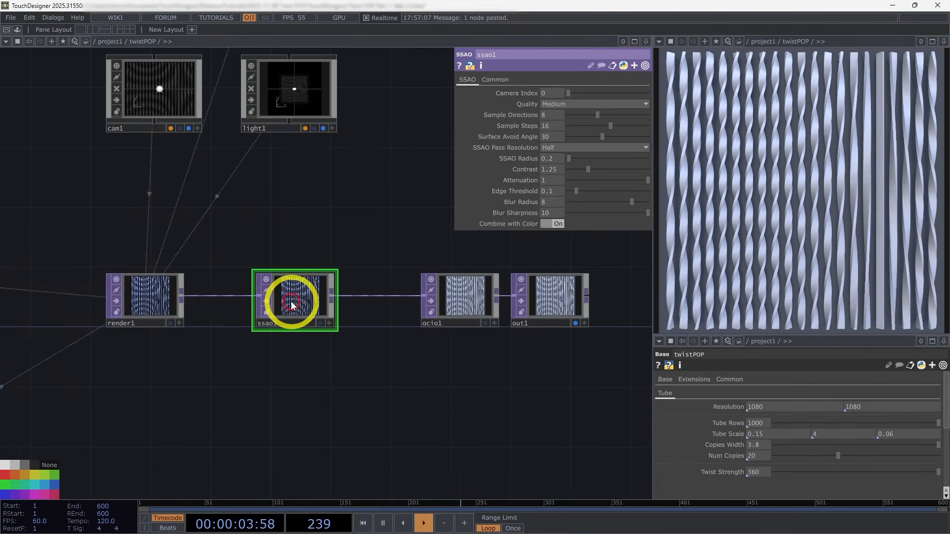
Step: Set ssao1 to 20 sample directions, 30 sample steps, a surface avoid angle of 0 and Full pass resolution
middle_click(294, 309)
scroll(298, 312, "up", 10)
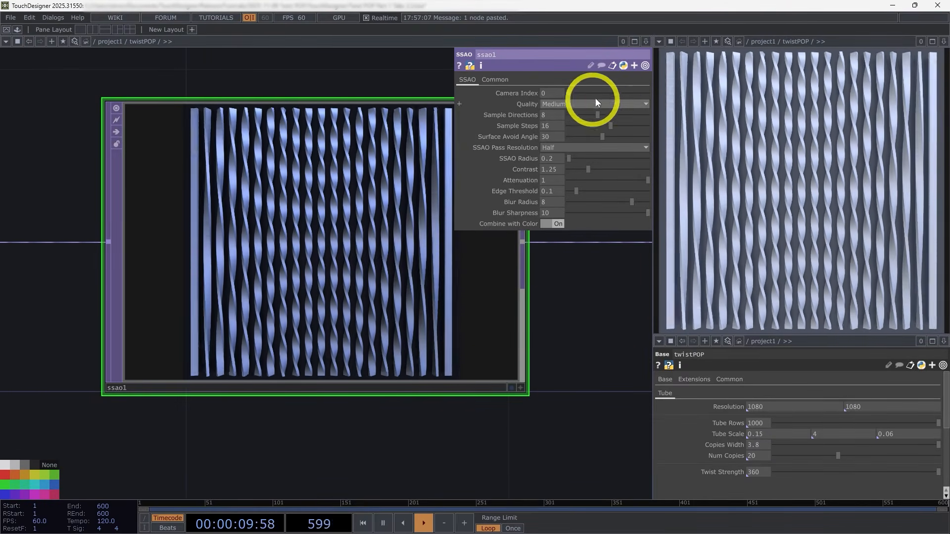
left_click_drag(611, 123, 671, 119)
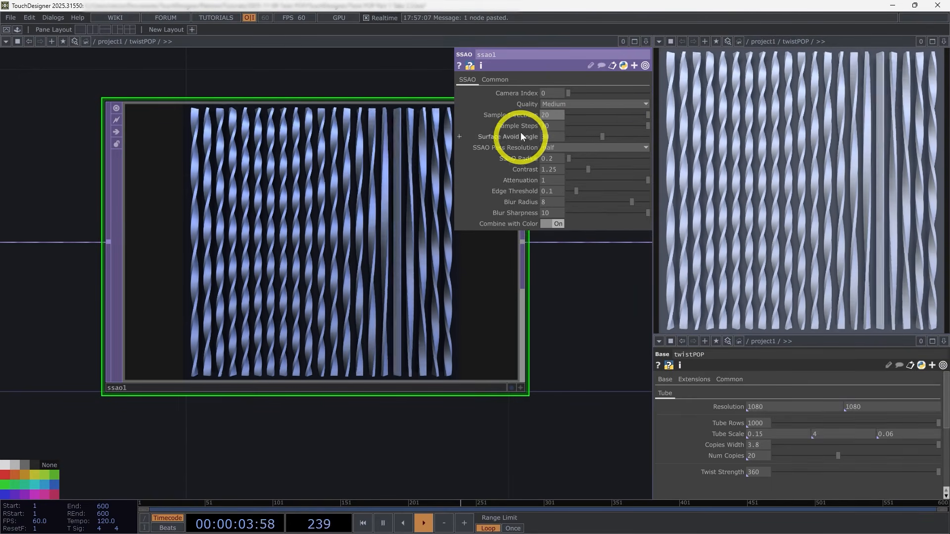
left_click_drag(601, 141, 560, 144)
left_click(562, 147)
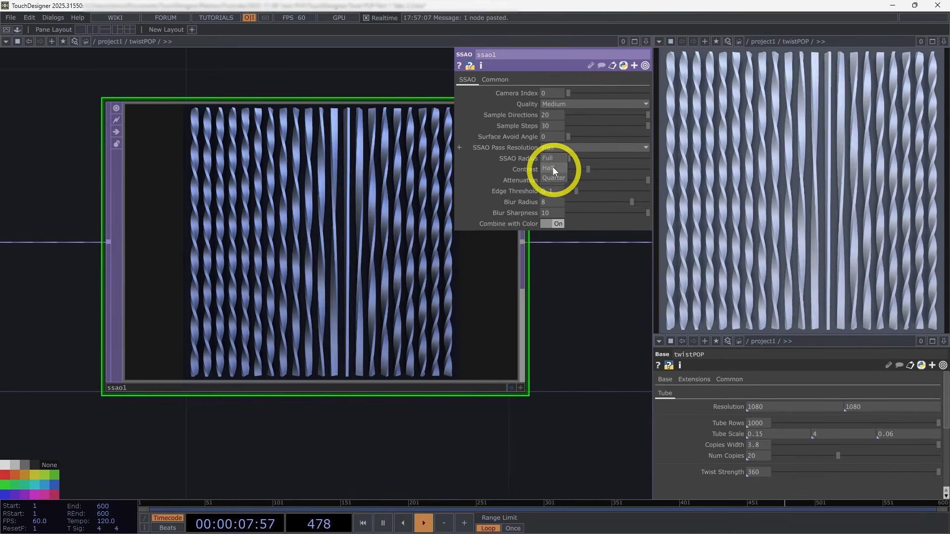
left_click(550, 158)
scroll(354, 206, "up", 4)
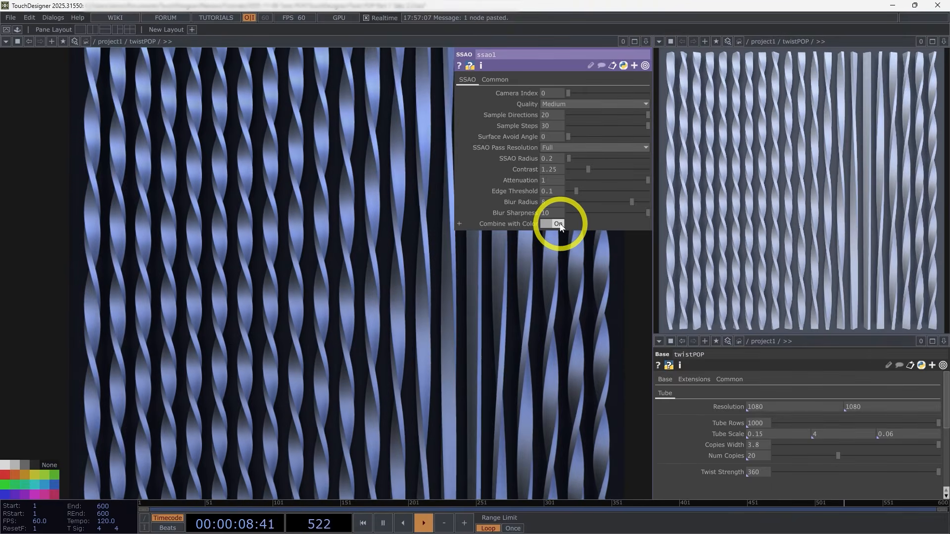
Step: Turn off Combine with Color on ssao1 to isolate the occlusion pass, and set its Blur Radius to 0
left_click(559, 224)
scroll(495, 327, "down", 3)
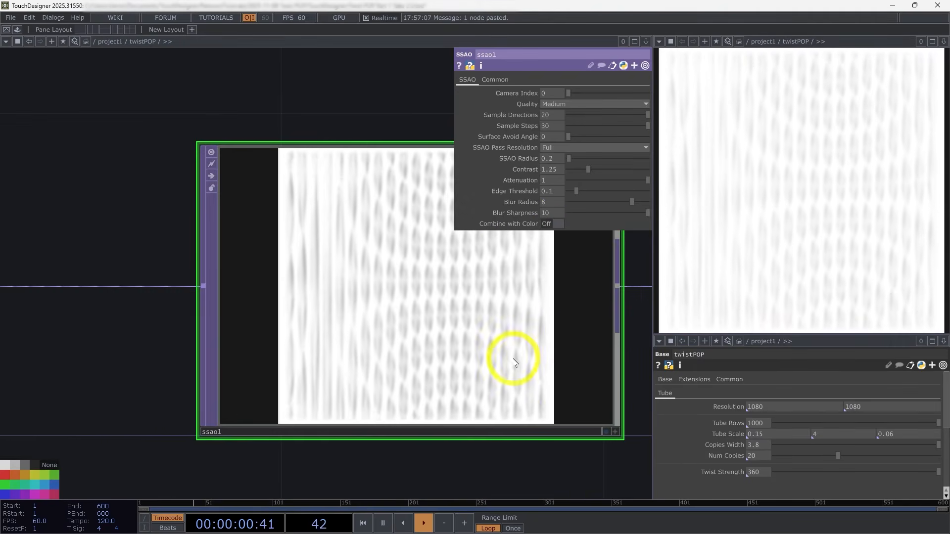
scroll(569, 347, "up", 2)
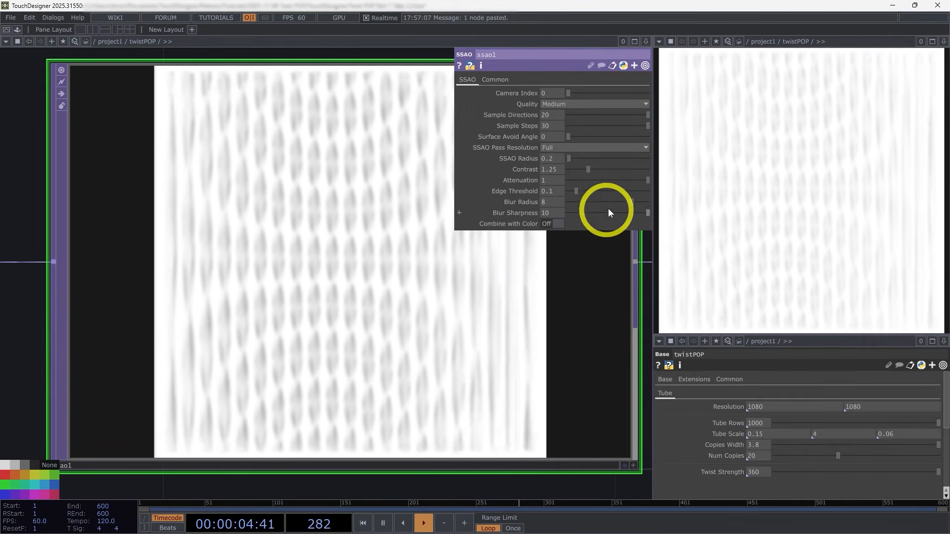
left_click_drag(631, 199, 568, 198)
scroll(325, 246, "up", 1)
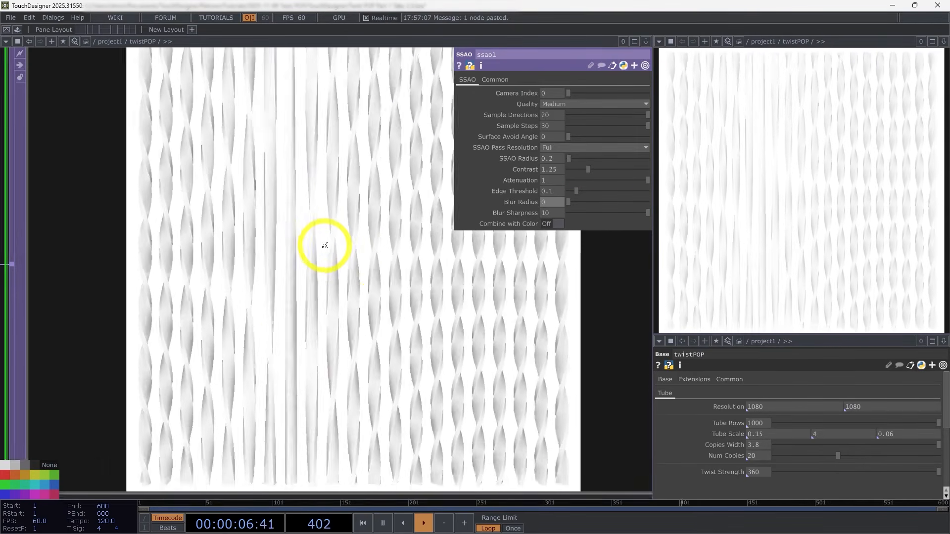
scroll(325, 245, "up", 1)
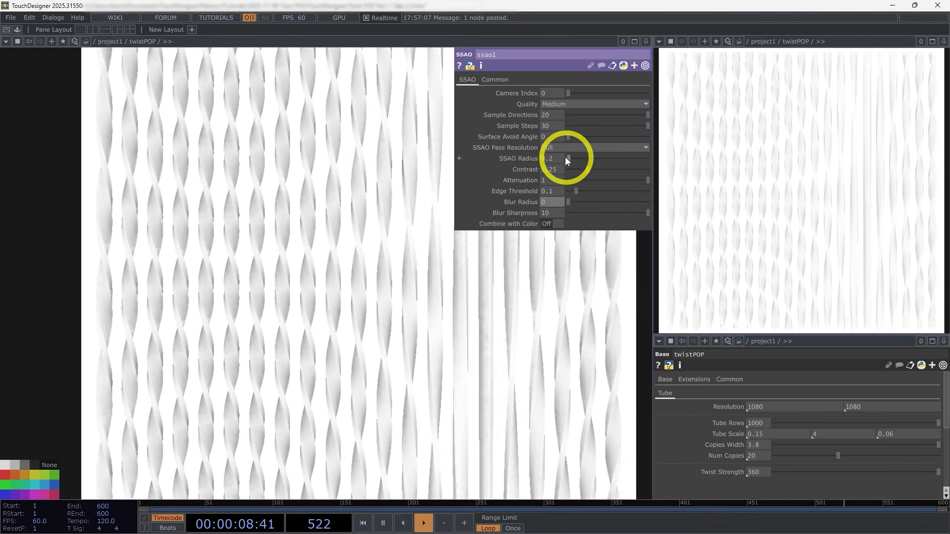
Step: Set ssao1's SSAO Radius to 0.3 and its Contrast to 1
middle_click(566, 157)
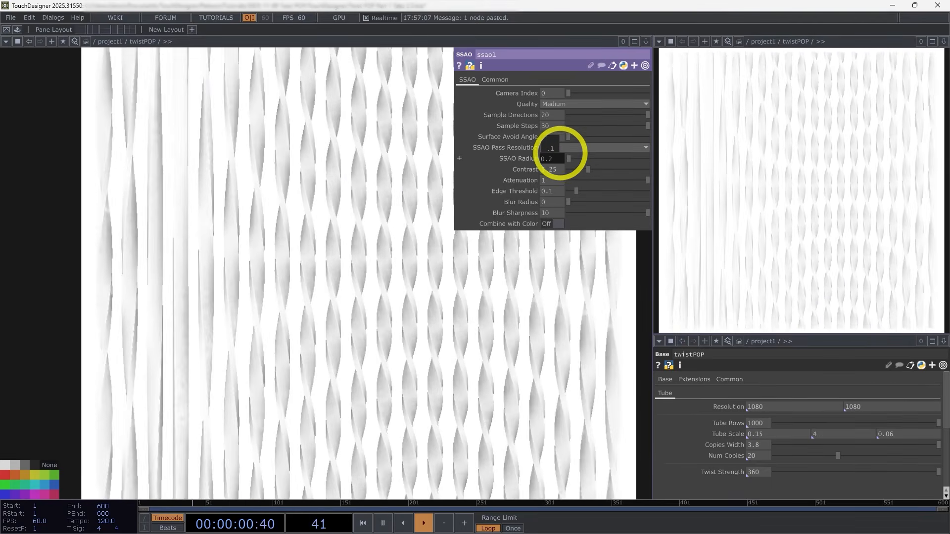
middle_click_drag(560, 154, 565, 155)
scroll(342, 279, "down", 3)
scroll(342, 279, "up", 3)
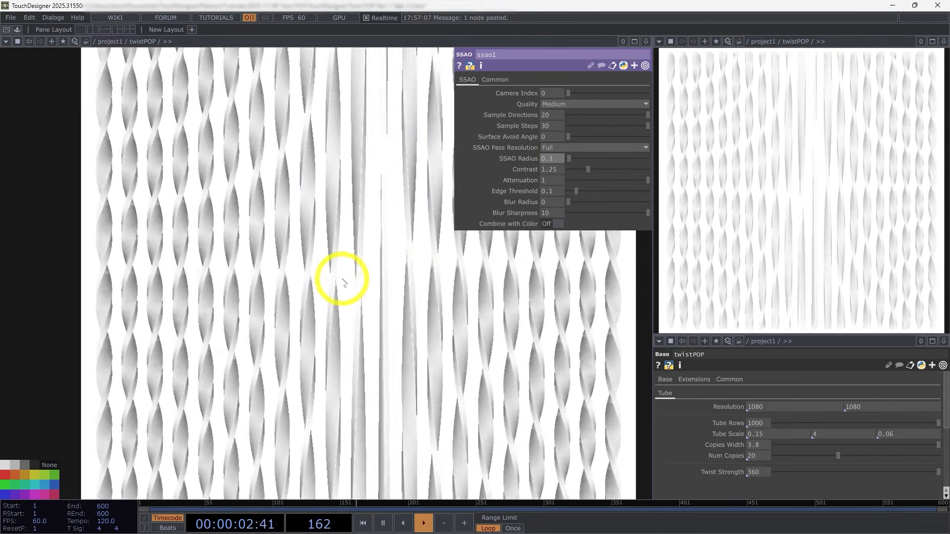
scroll(342, 279, "up", 2)
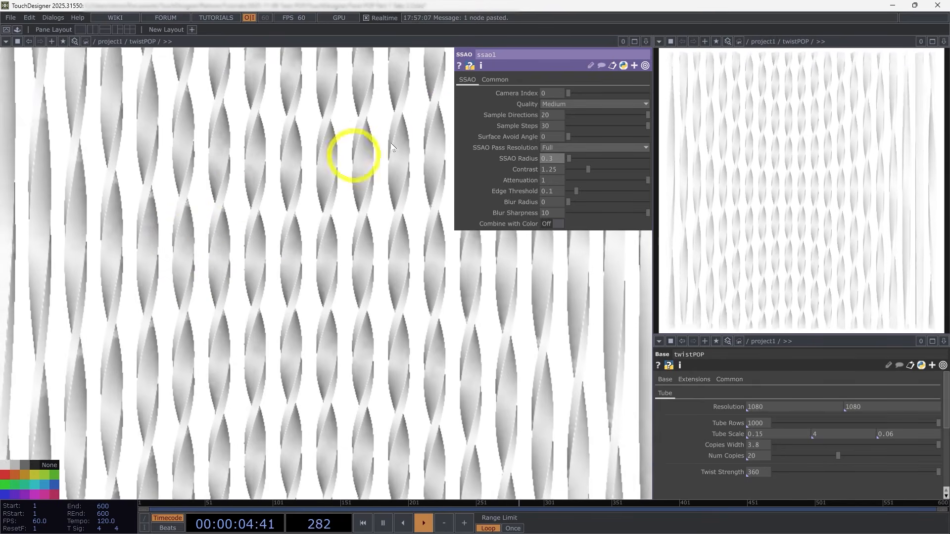
left_click_drag(587, 170, 584, 170)
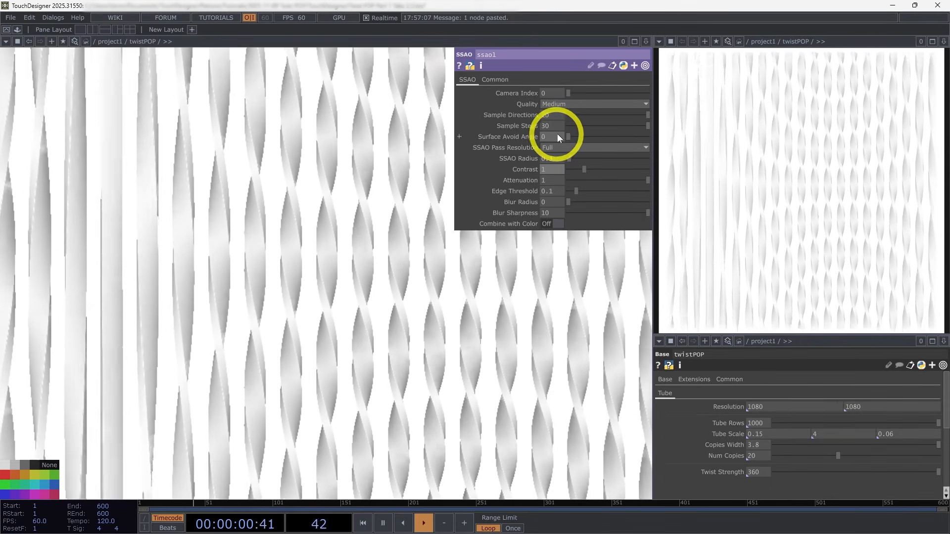
Step: Set ssao1's Surface Avoid Angle to 4.3 and turn Combine with Color back on
left_click_drag(558, 135, 318, 307)
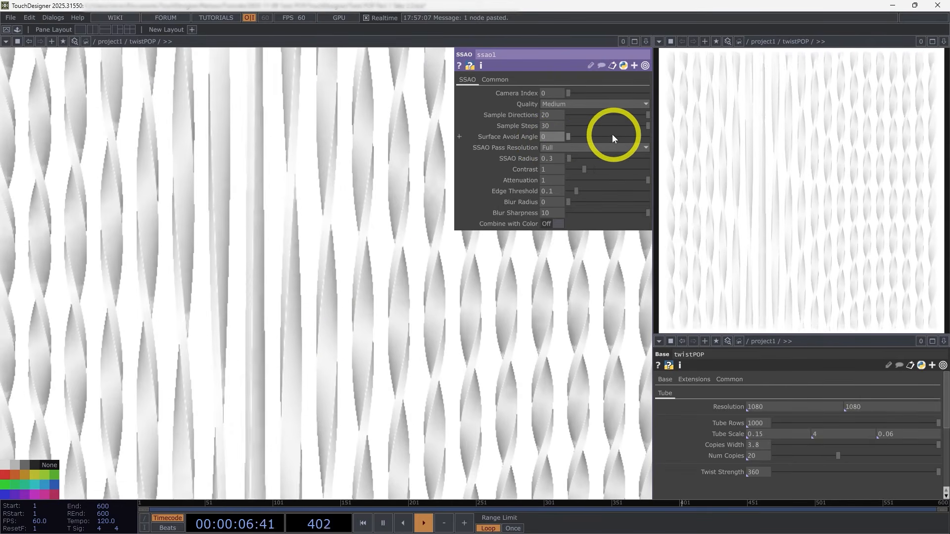
left_click_drag(613, 138, 571, 135)
scroll(375, 322, "down", 5)
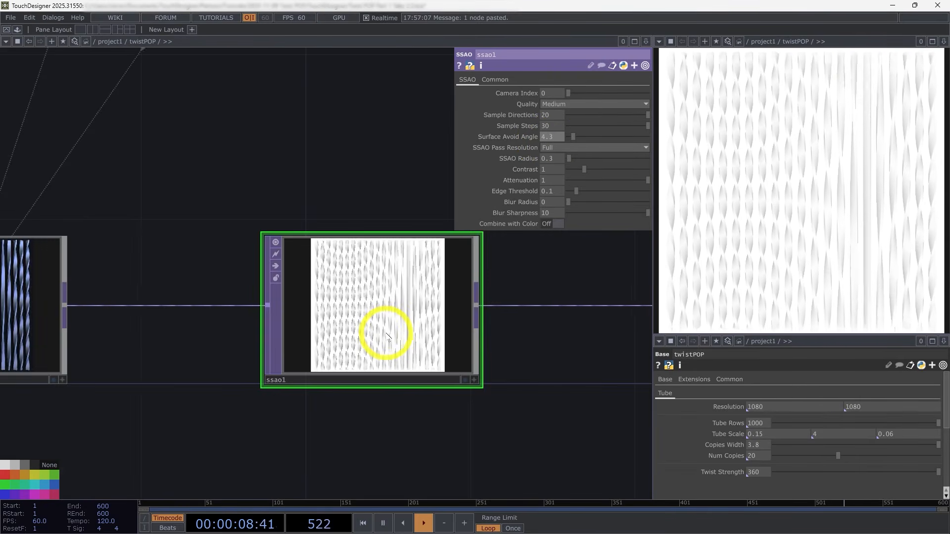
left_click(551, 224)
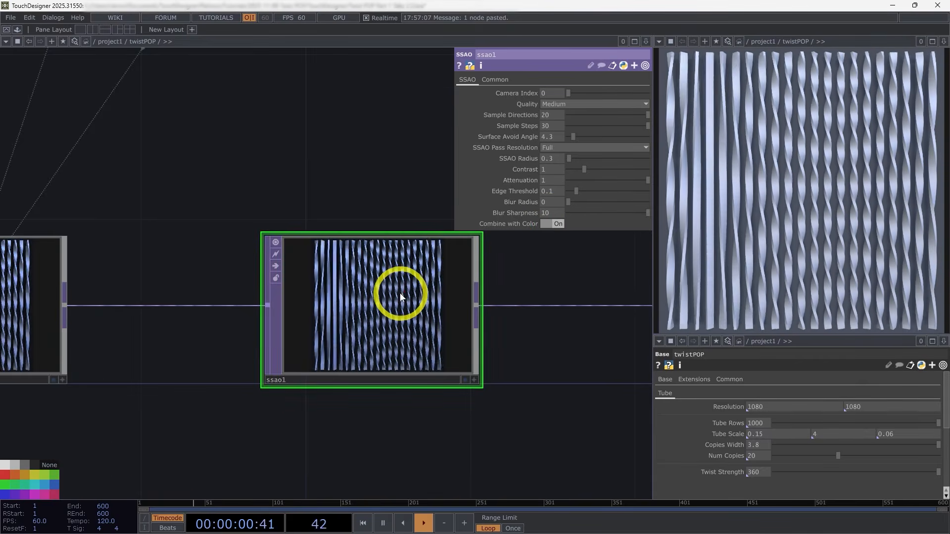
scroll(397, 297, "up", 5)
scroll(806, 184, "up", 5)
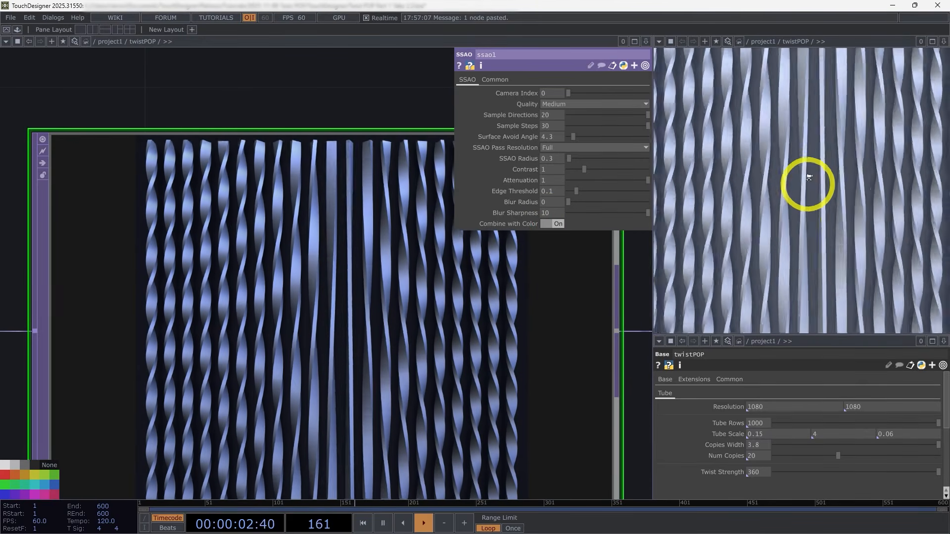
scroll(814, 207, "down", 5)
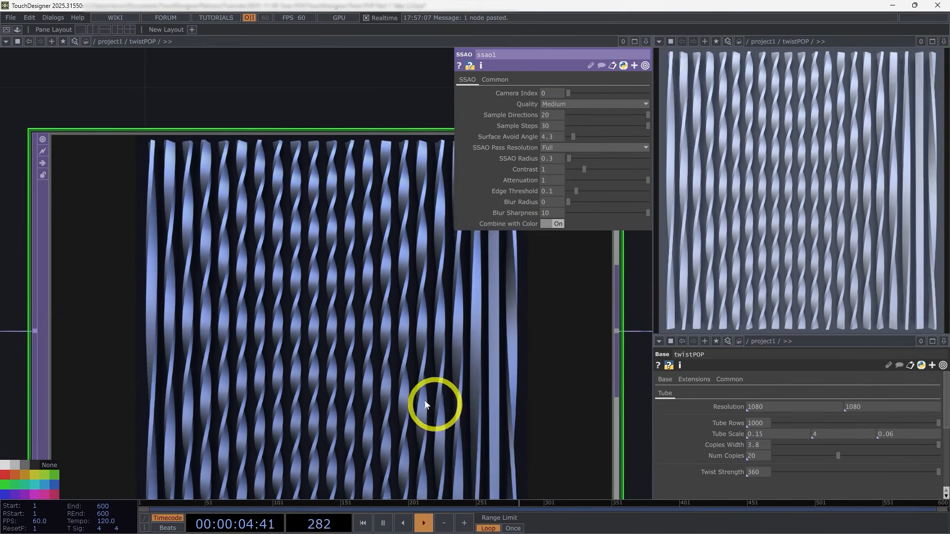
Step: Toggle the bypass of ssao1 repeatedly to compare the output with and without ambient occlusion, pausing playback for the comparison
scroll(429, 399, "down", 5)
left_click(620, 371)
left_click_drag(620, 372, 449, 336)
left_click_drag(297, 454, 392, 431)
left_click(334, 309)
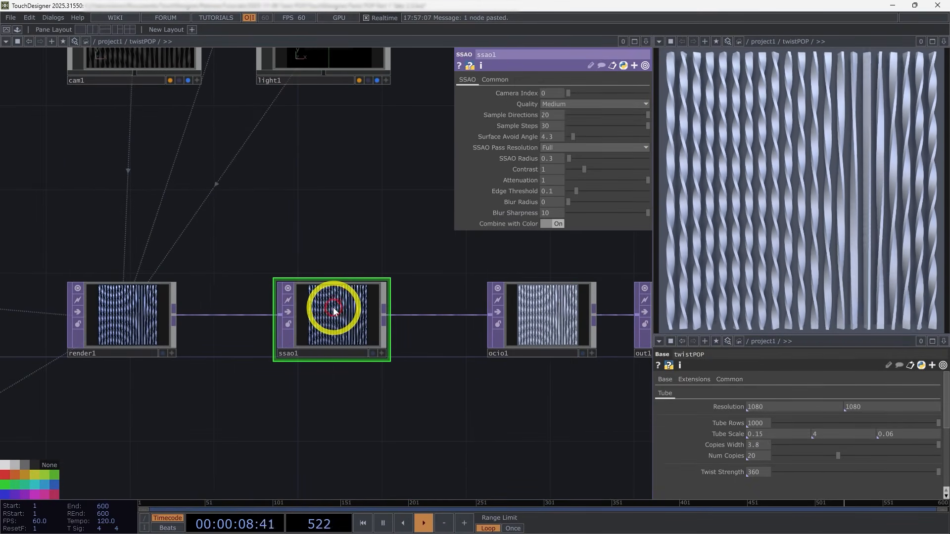
left_click(287, 311)
left_click(286, 310)
left_click(286, 310)
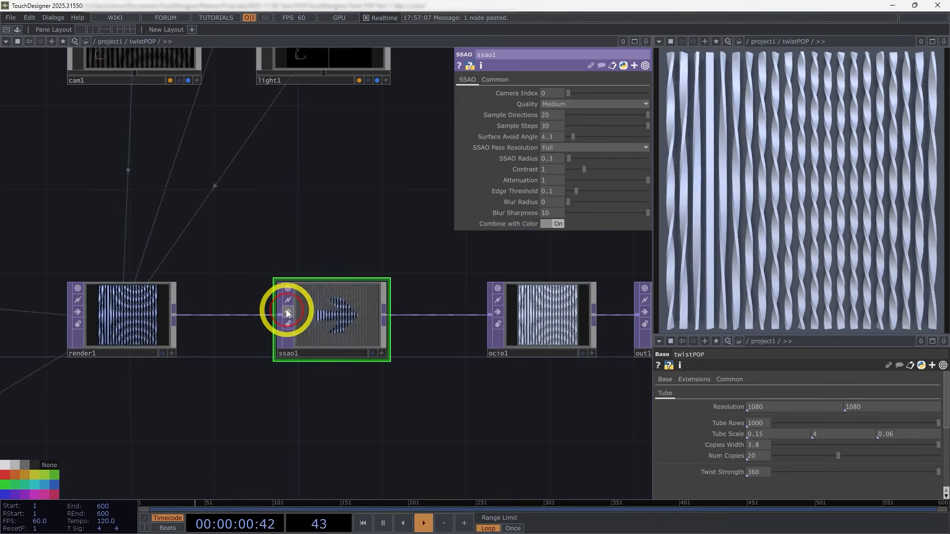
left_click(286, 310)
left_click(286, 310)
left_click(286, 310)
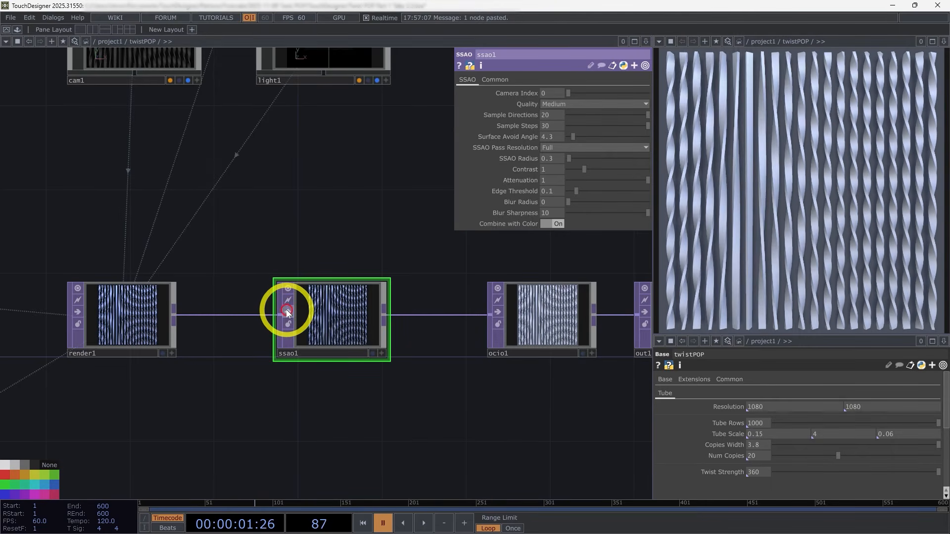
left_click(286, 311)
left_click(286, 310)
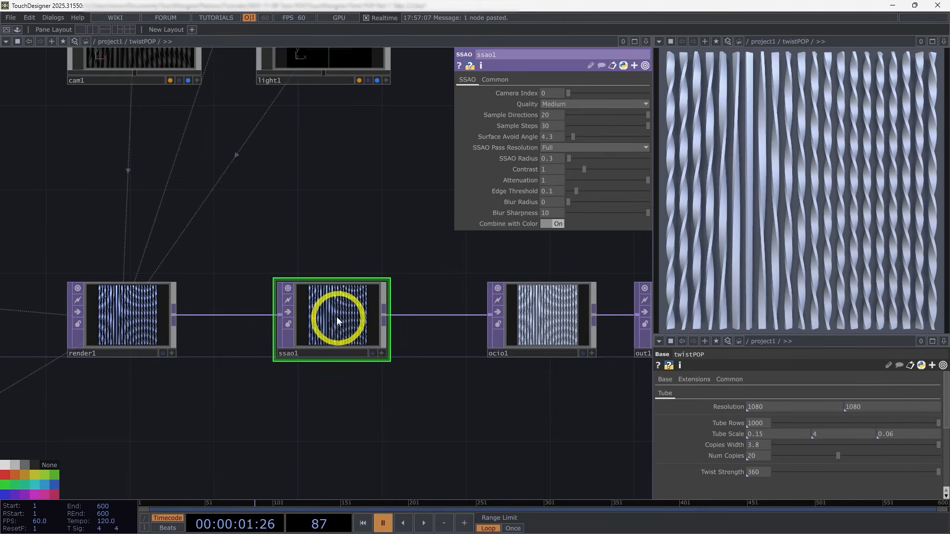
left_click(288, 311)
left_click(287, 310)
key("space")
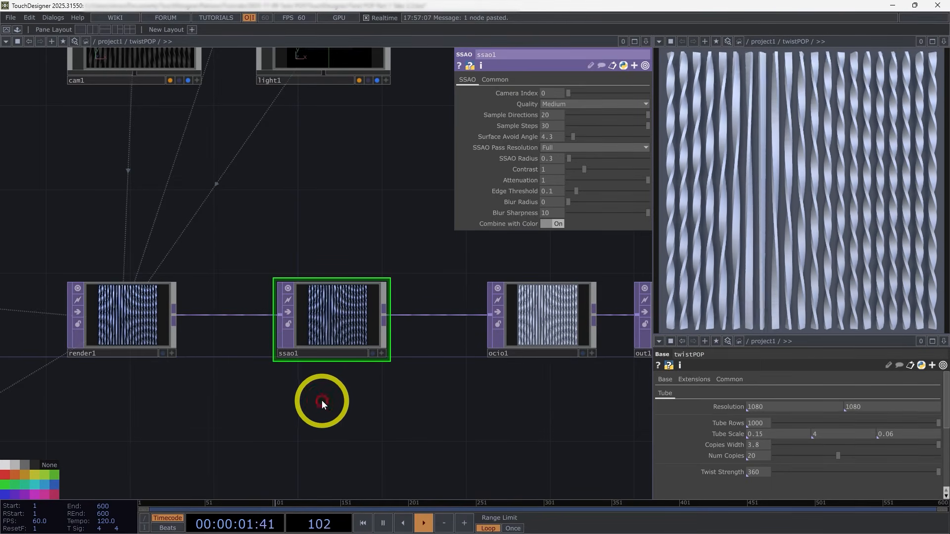
Step: Multiply the twistPOP component's Twist Strength by 4 to make it 1440
middle_click_drag(765, 471, 768, 438)
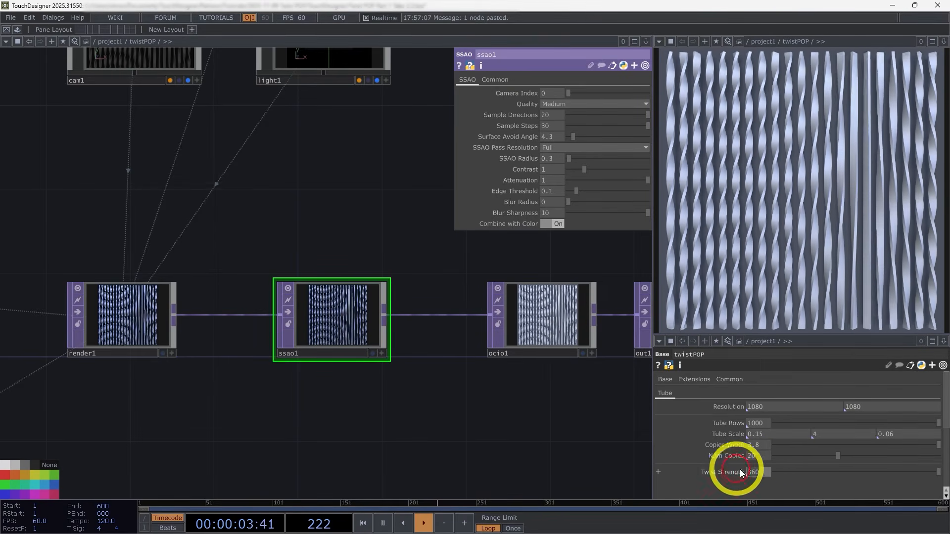
left_click(763, 472)
type("*4")
key("Return")
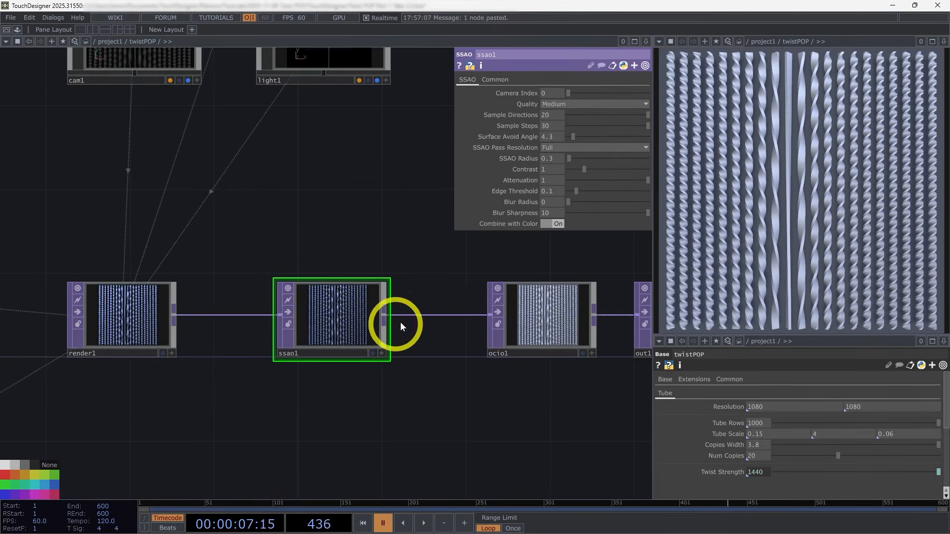
scroll(424, 324, "up", 2)
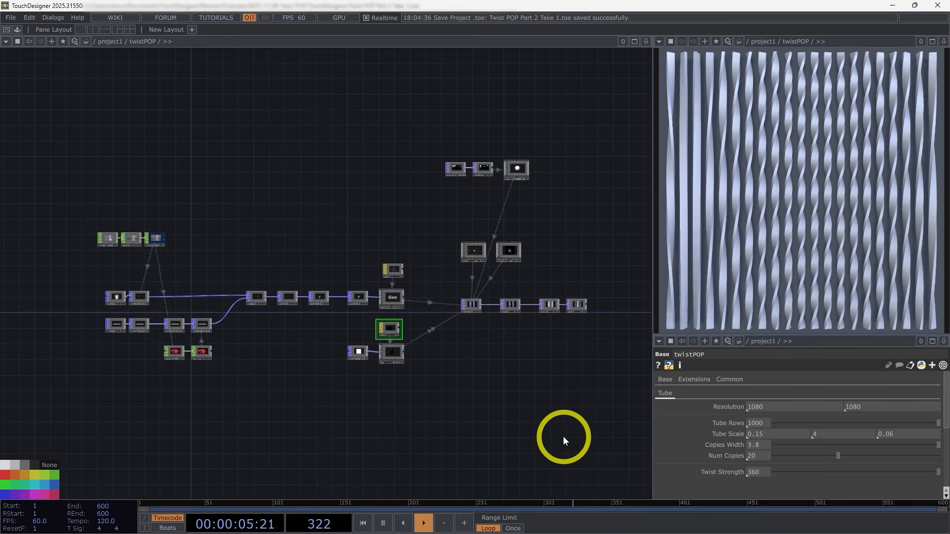
Step: Try a square tube cross-section by setting the first and third Tube Scale values of twistPOP to 0.1
scroll(524, 382, "up", 5)
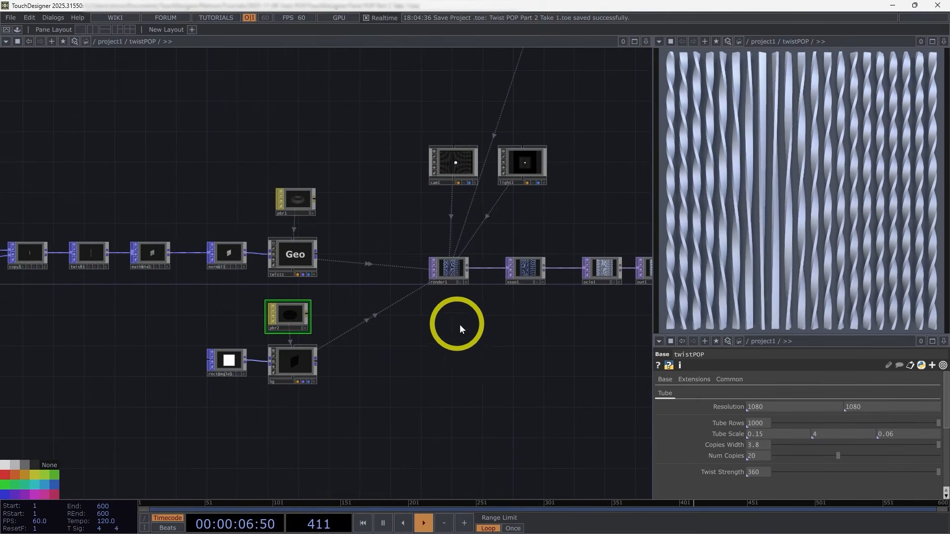
scroll(372, 286, "up", 3)
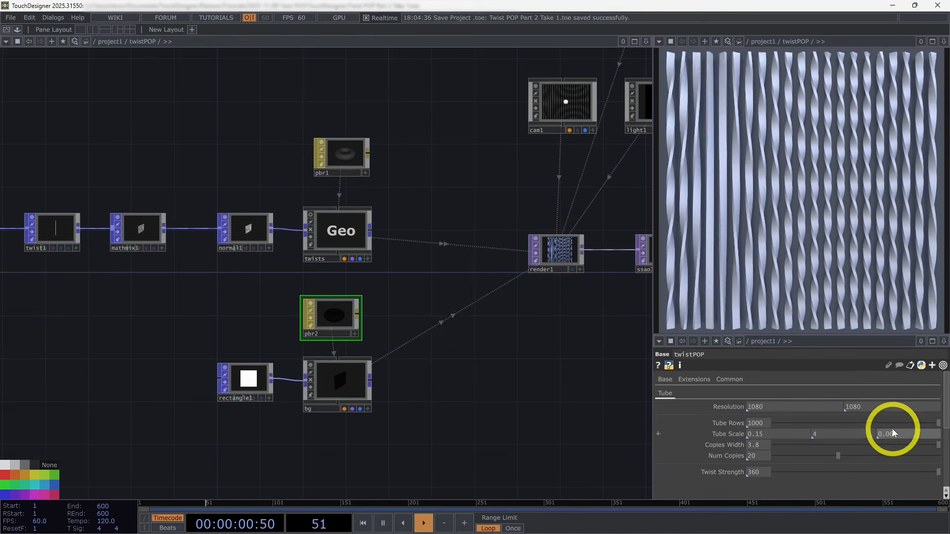
middle_click_drag(894, 431, 949, 448)
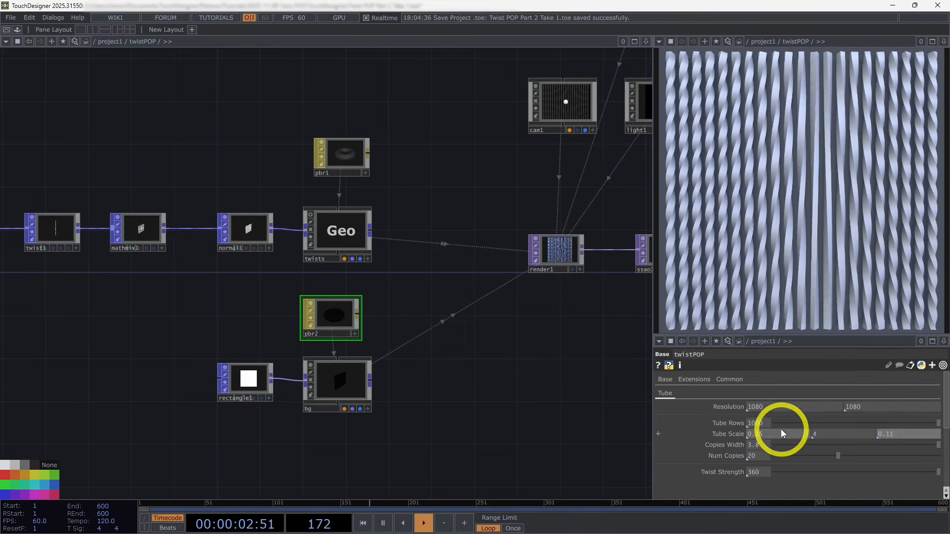
middle_click_drag(781, 431, 852, 438)
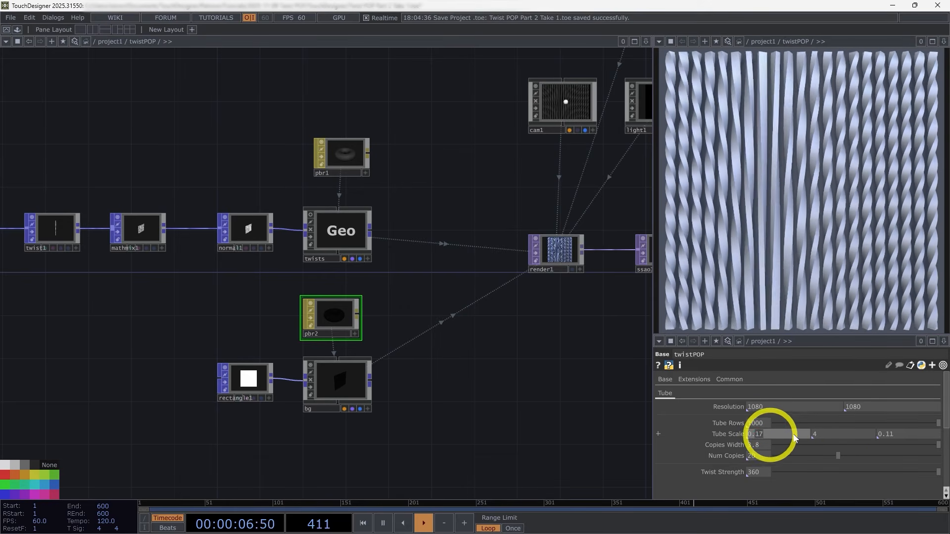
type("1")
double_click(884, 435)
type("1")
left_click(547, 429)
left_click(719, 108)
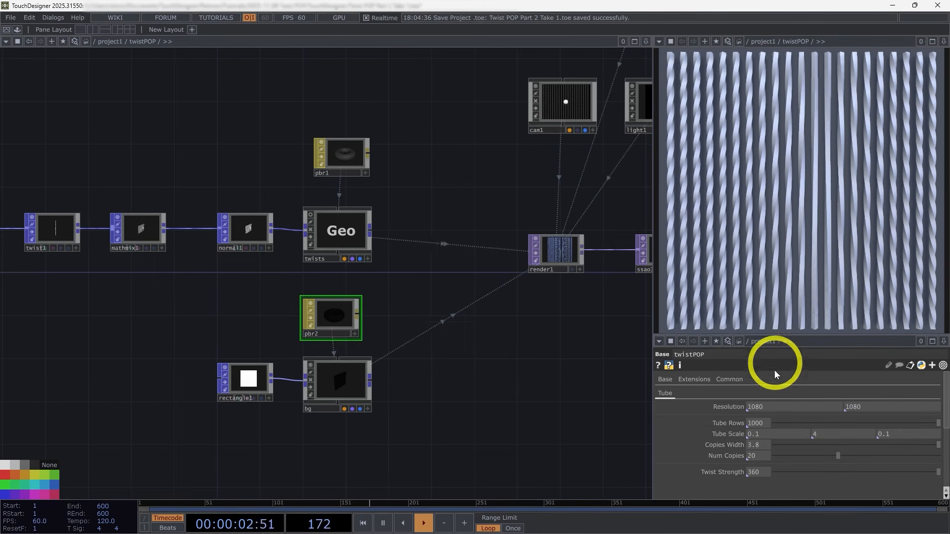
Step: Set twistPOP's Tube Scale to 0.15, 6, 0.03, its Copies Width to 4.3 and its Num Copies to 30
middle_click_drag(909, 435, 795, 436)
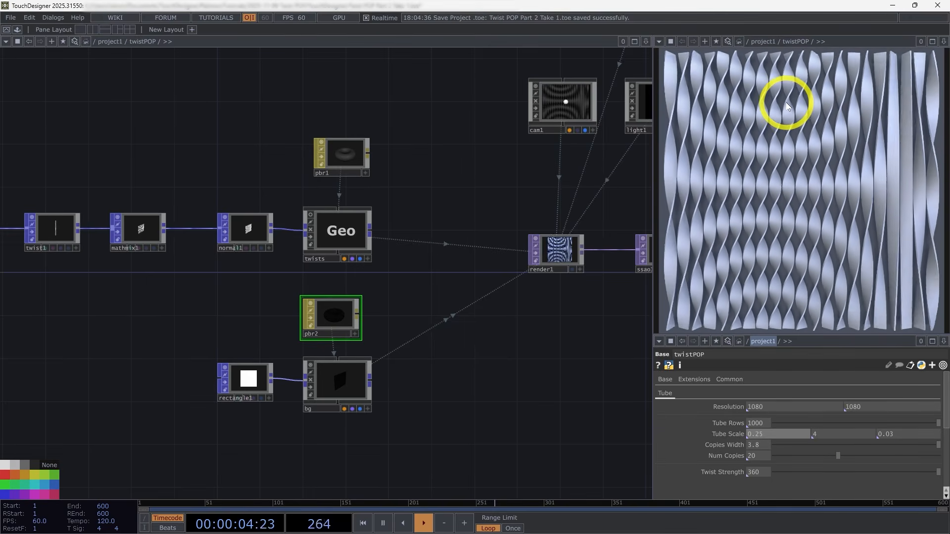
mouse_move(774, 435)
middle_mouse_down()
mouse_move(752, 436)
mouse_move(774, 439)
mouse_move(755, 455)
mouse_move(774, 441)
mouse_move(768, 426)
middle_mouse_up()
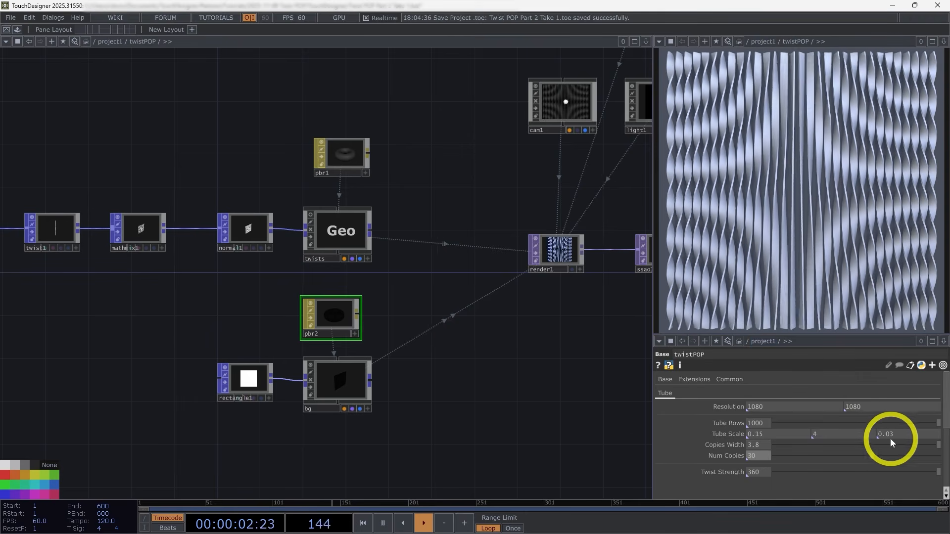
middle_click_drag(857, 433, 859, 425)
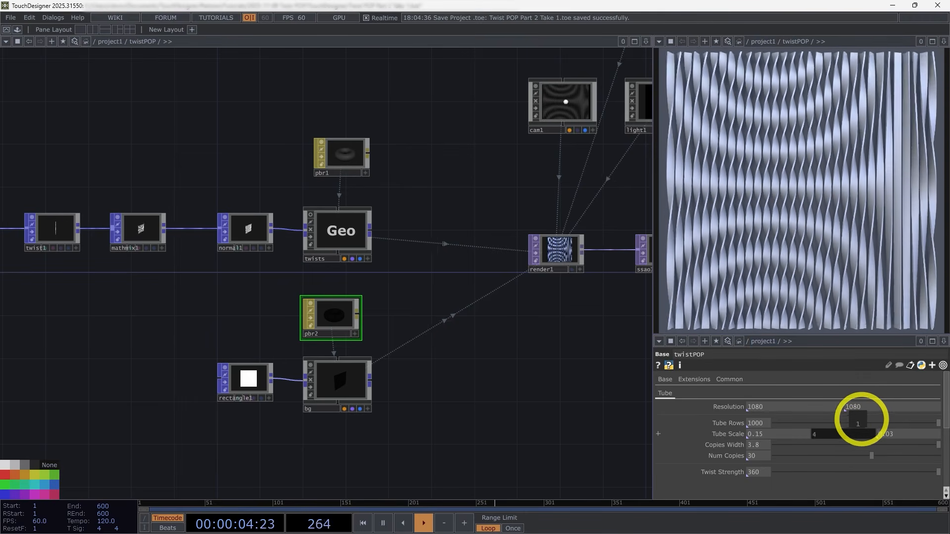
left_click_drag(878, 418, 857, 432)
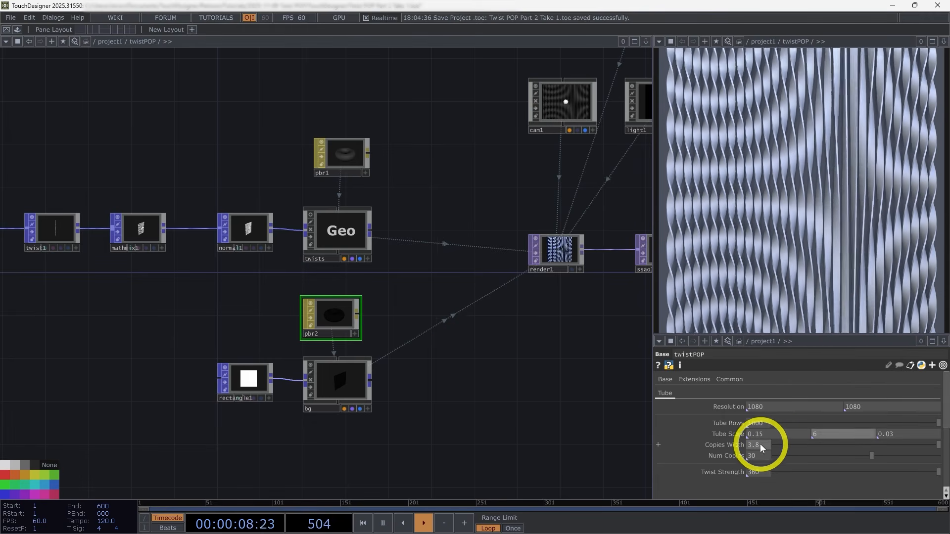
left_click_drag(760, 444, 809, 443)
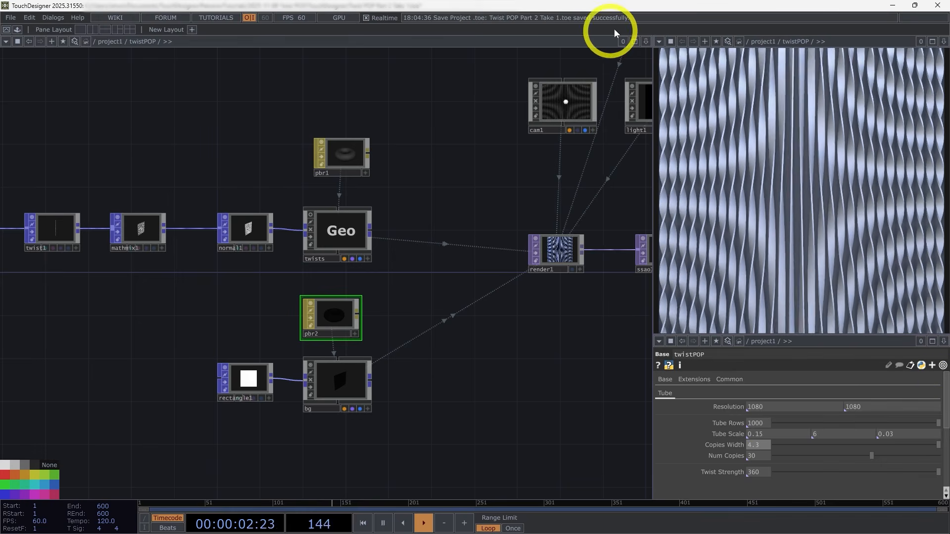
mouse_move(782, 434)
left_mouse_down()
mouse_move(772, 433)
mouse_move(785, 435)
left_mouse_up()
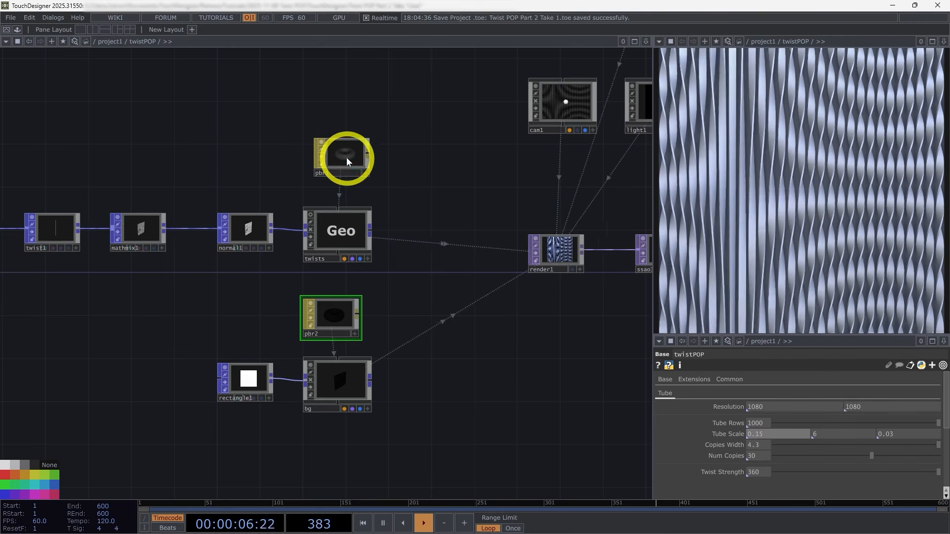
Step: Make the tube material pbr1 more reflective with Metallic at 0.747 and Roughness at 0.247
left_click(346, 157)
key("p")
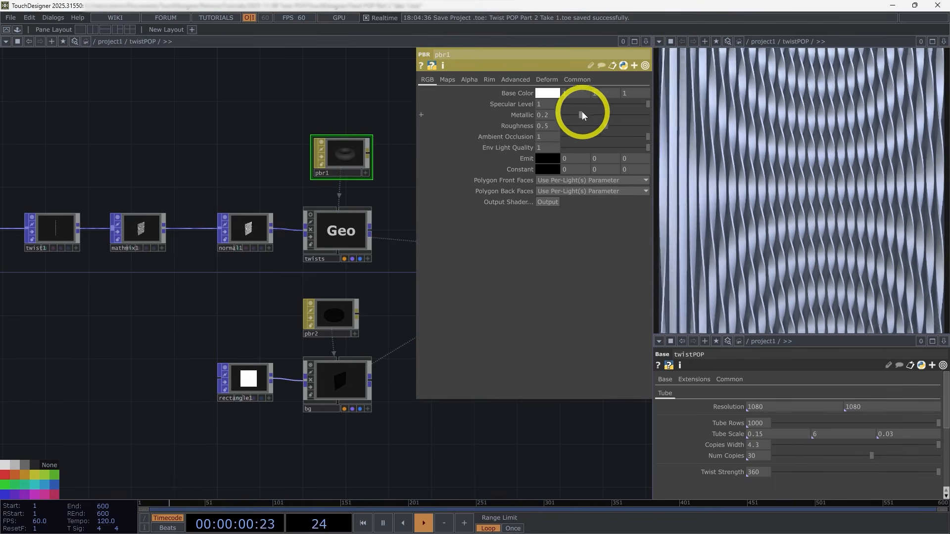
mouse_move(581, 114)
left_mouse_down()
mouse_move(627, 115)
mouse_move(568, 128)
left_mouse_up()
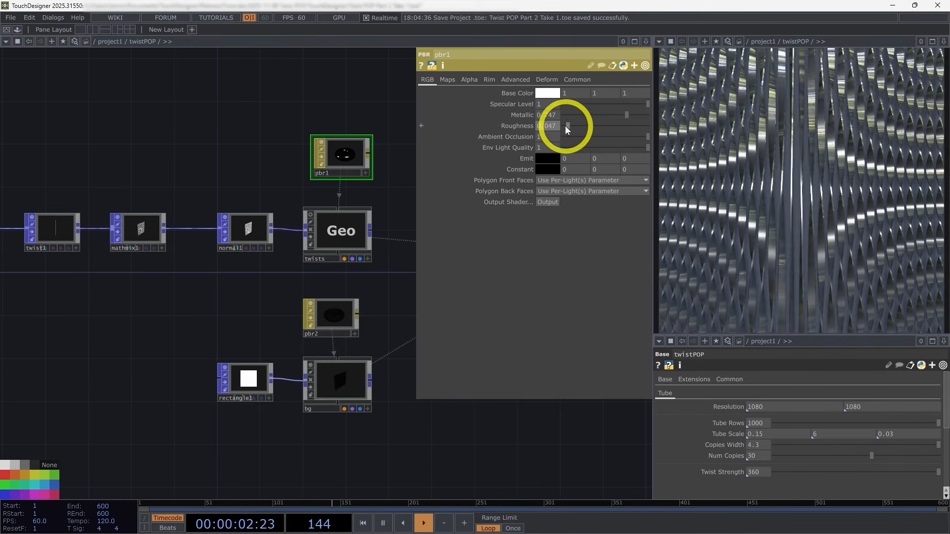
left_click_drag(567, 126, 585, 127)
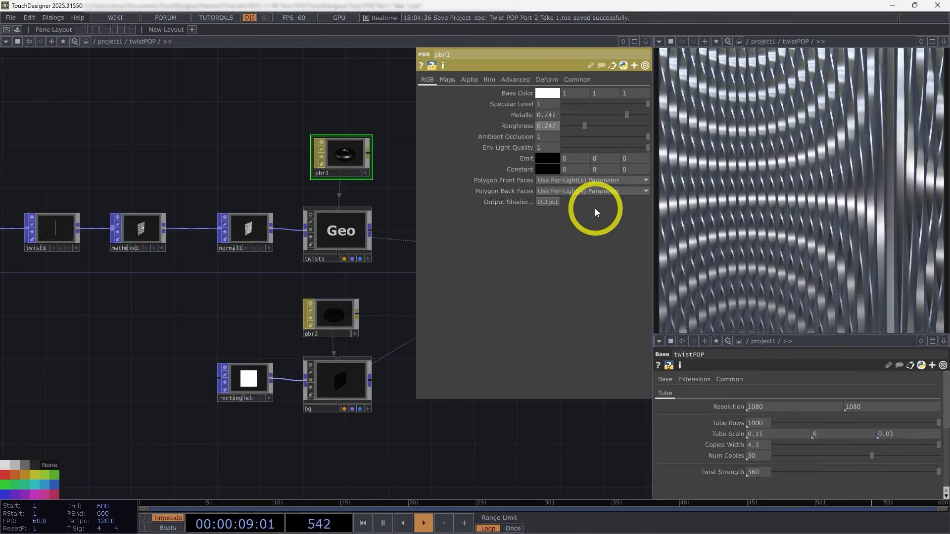
Step: Change the background material pbr2's Base Color to pure red (1, 0, 0)
left_click(341, 321)
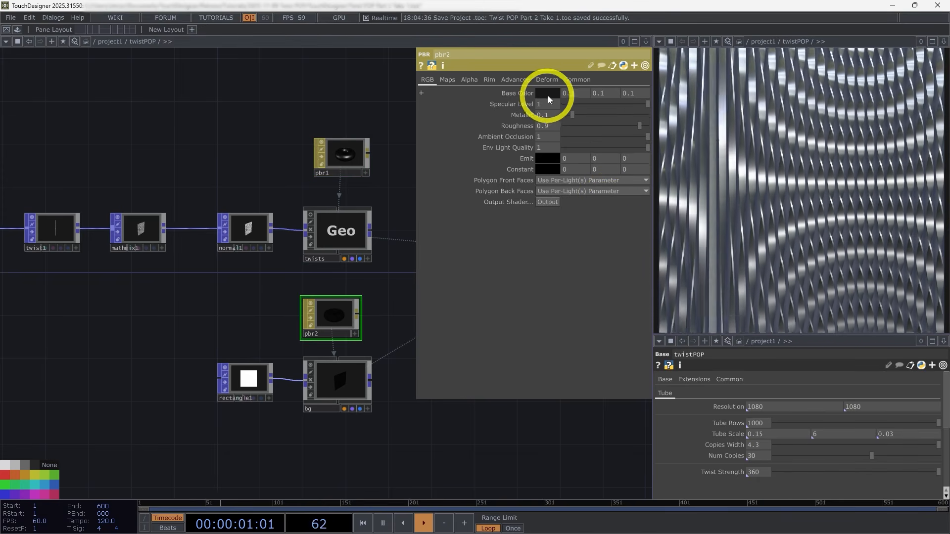
left_click(547, 94)
left_click(543, 50)
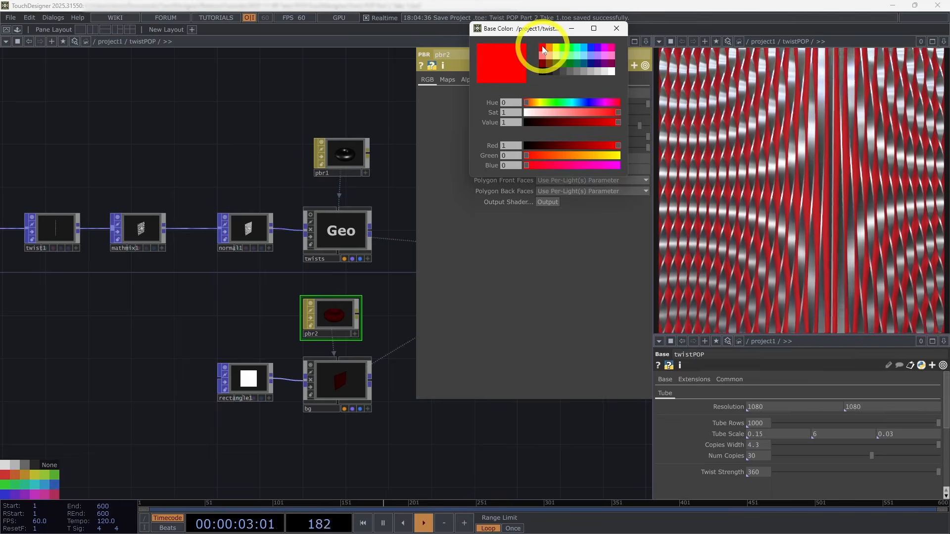
left_click(615, 29)
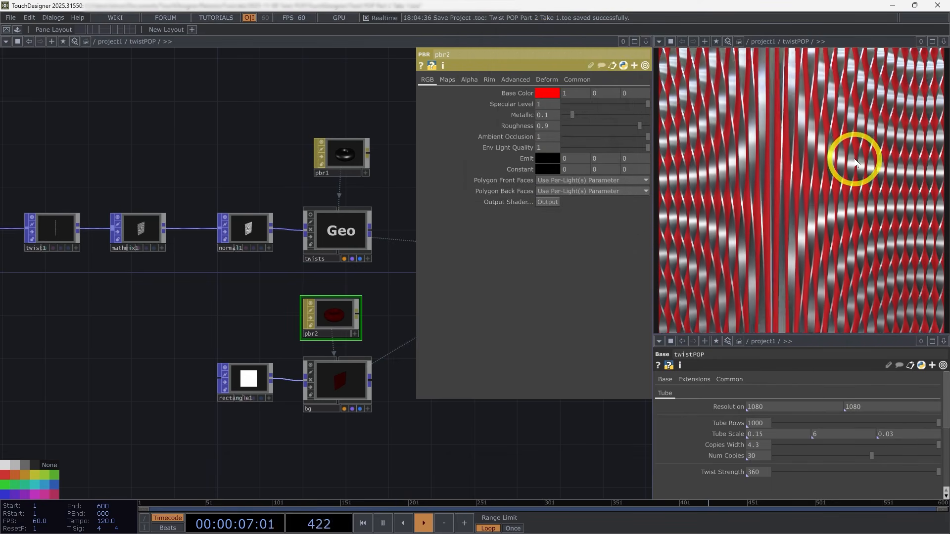
scroll(248, 208, "down", 5)
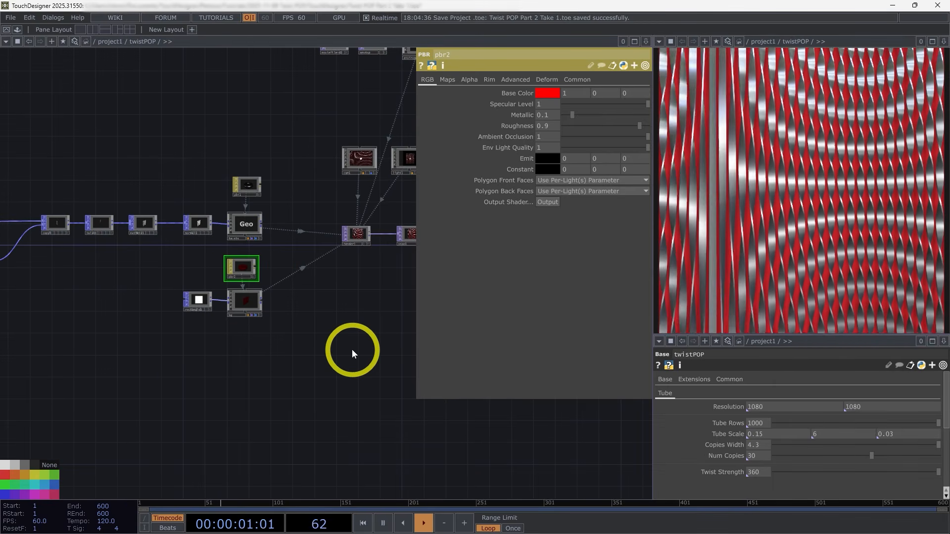
left_click_drag(355, 362, 394, 385)
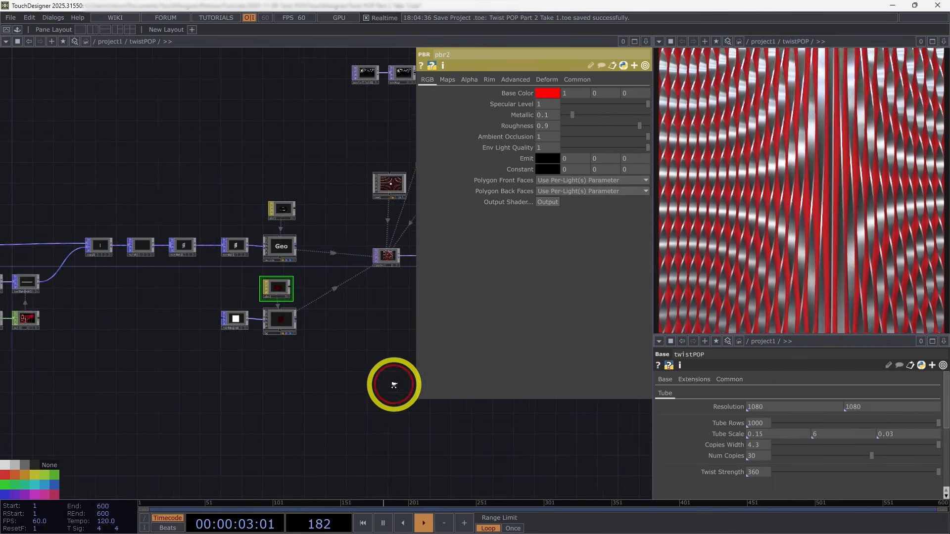
middle_click_drag(402, 387, 341, 332)
middle_click_drag(178, 281, 263, 302)
left_click_drag(280, 390, 331, 365)
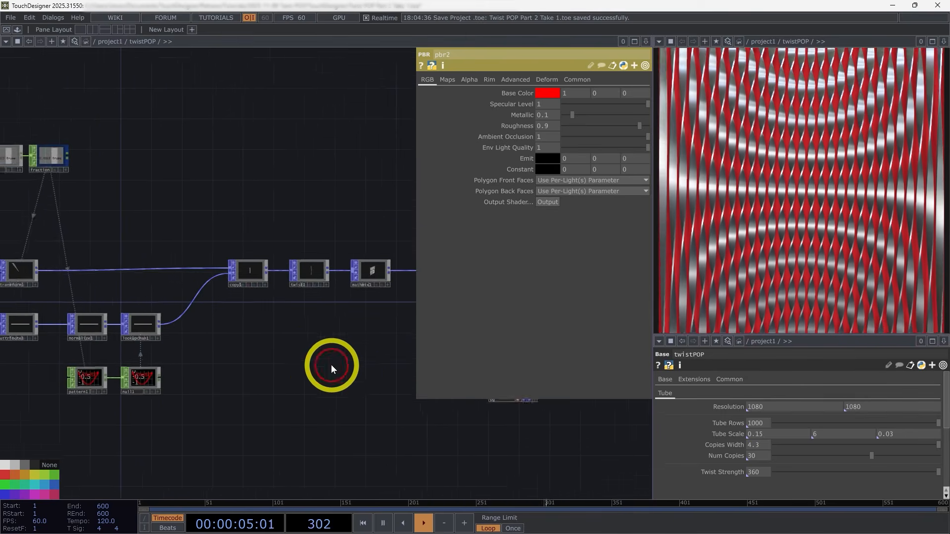
scroll(331, 366, "down", 3)
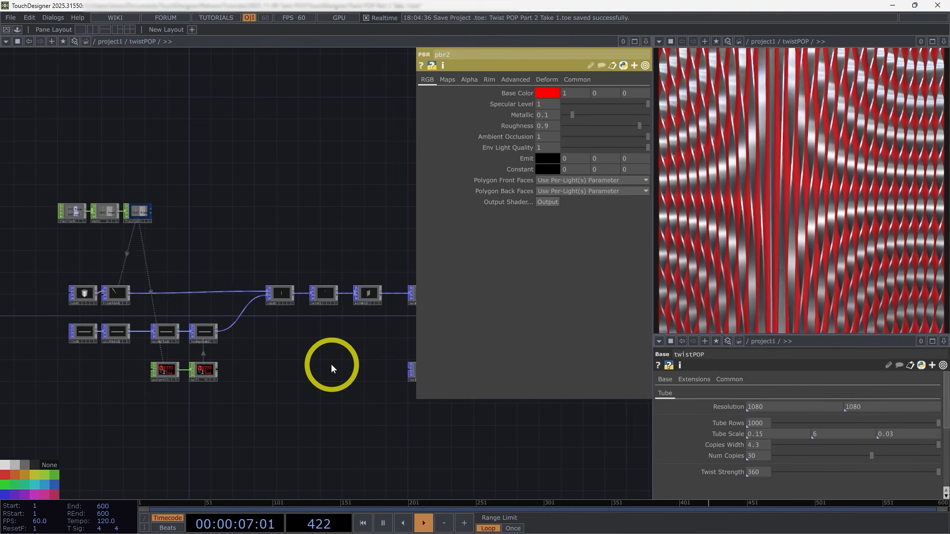